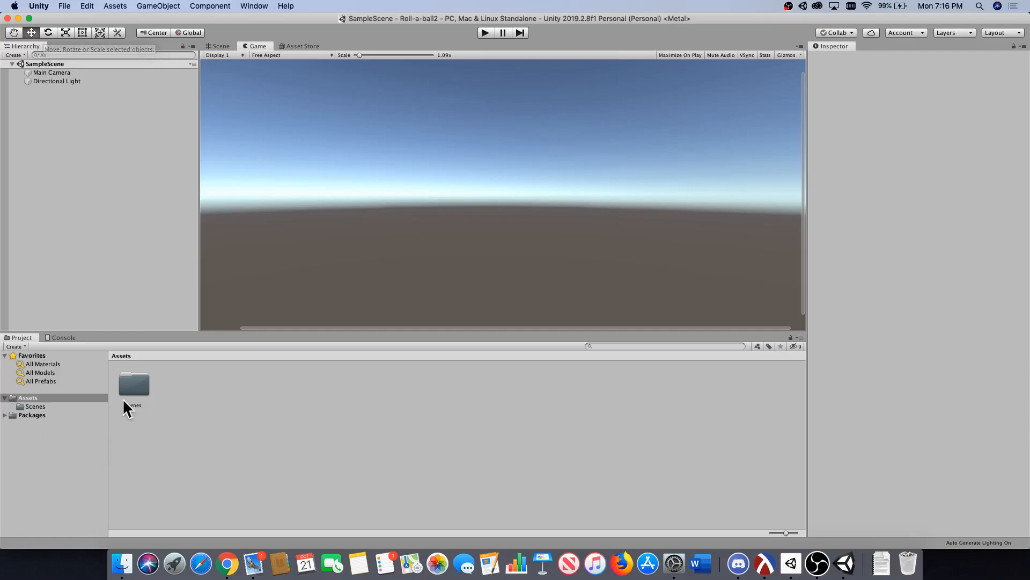
Look inside the Scenes asset folder and return to the Assets folder.
double_click(138, 388)
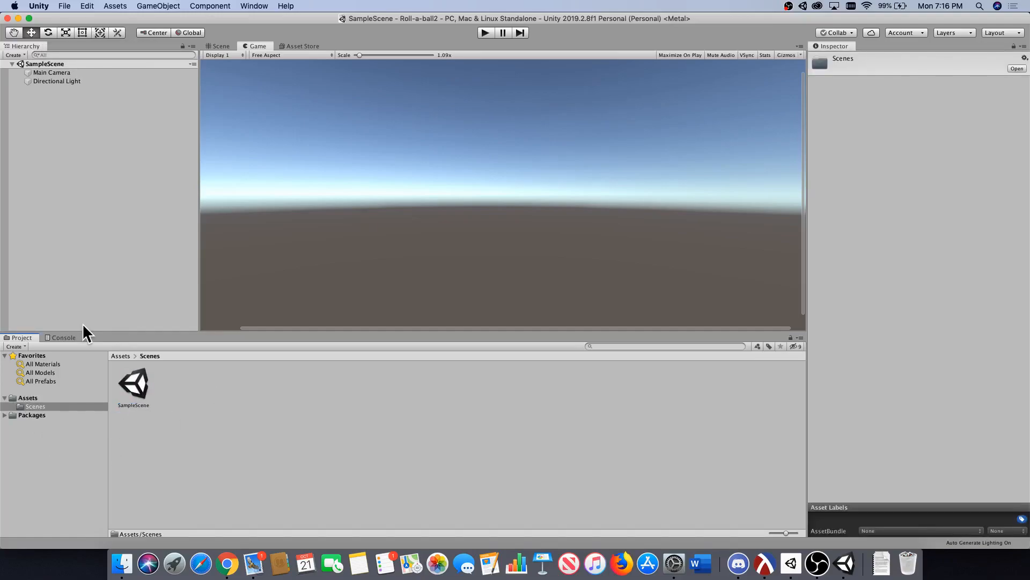
click(81, 397)
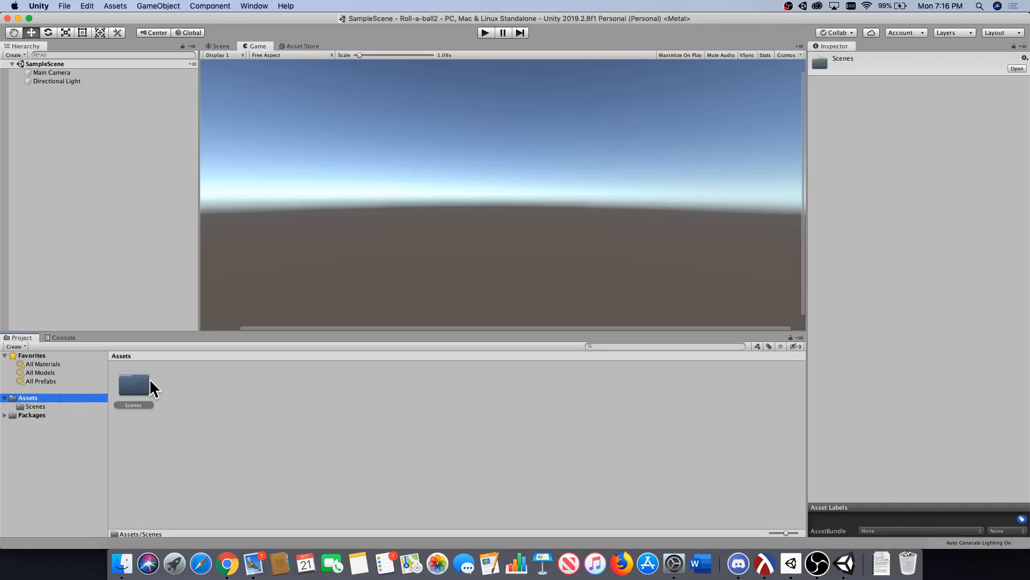
Switch to Chrome, search for "unity roll a ball" in a new tab and open the Unity Learn Roll-a-ball project page.
click(228, 563)
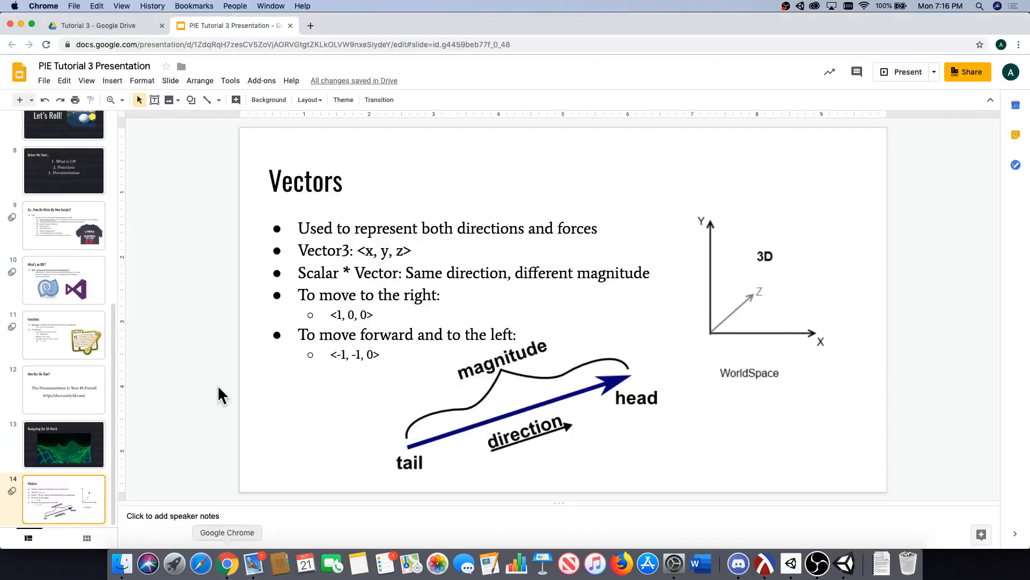
click(311, 26)
text(unity r)
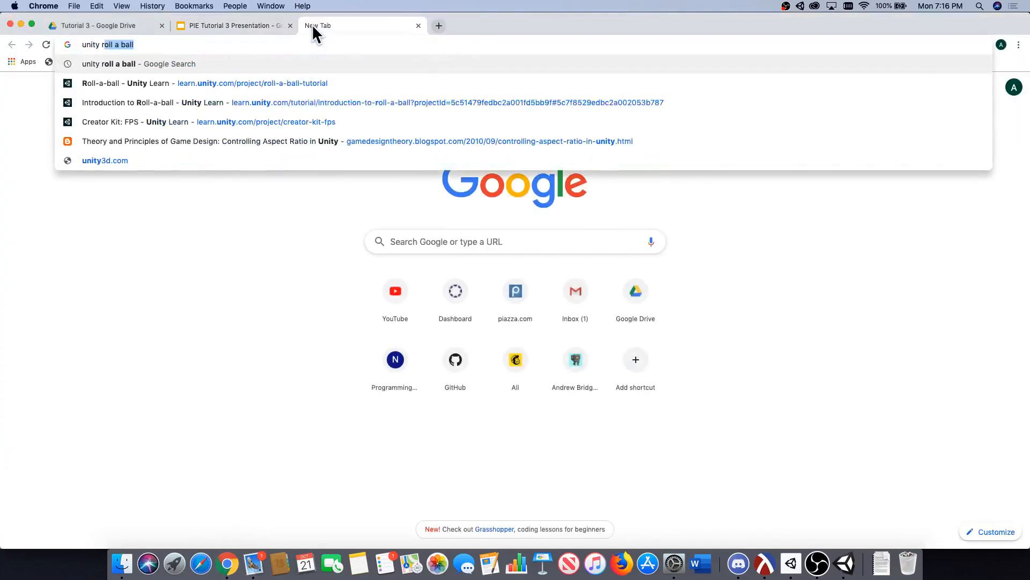
text(oll)
key(Return)
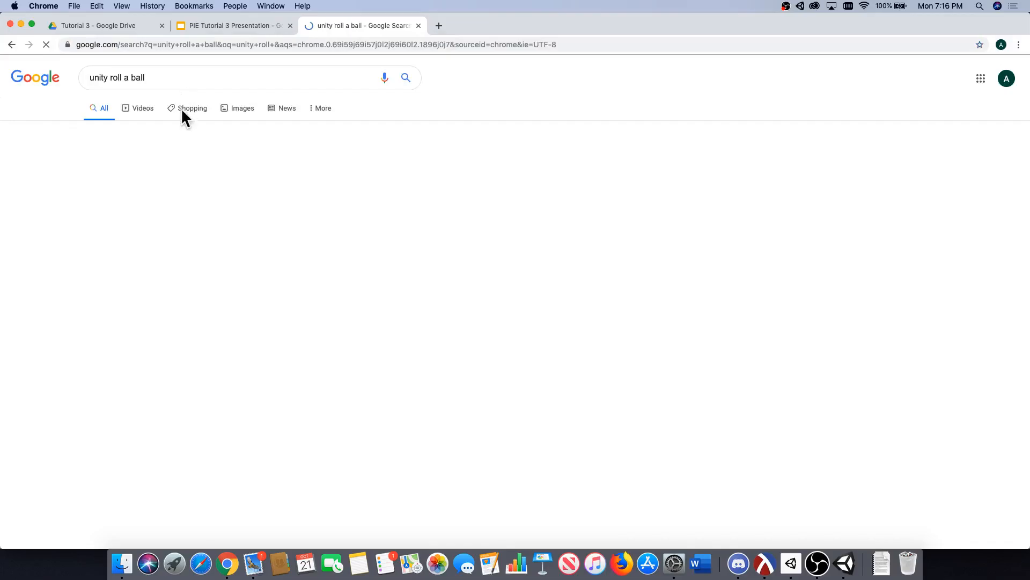
click(188, 357)
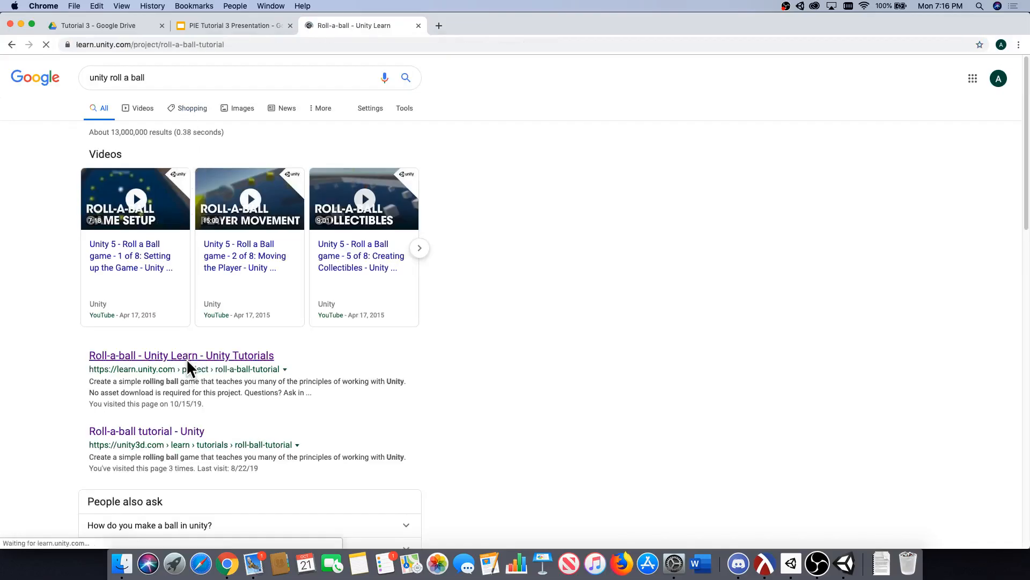
Open the Introduction to Roll-a-ball tutorial and play its embedded video.
scroll(424, 214, down, 10)
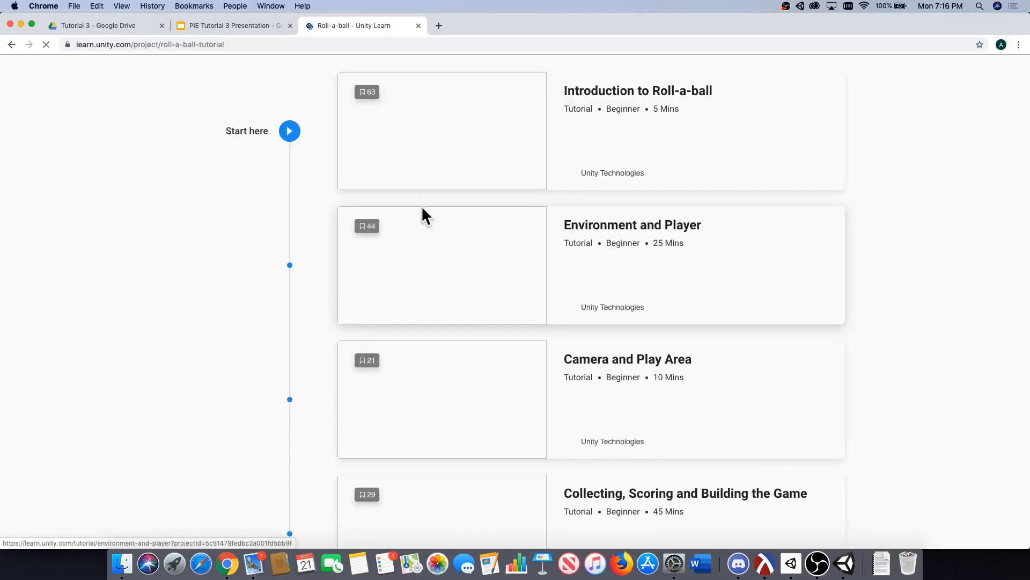
click(661, 178)
scroll(430, 322, down, 3)
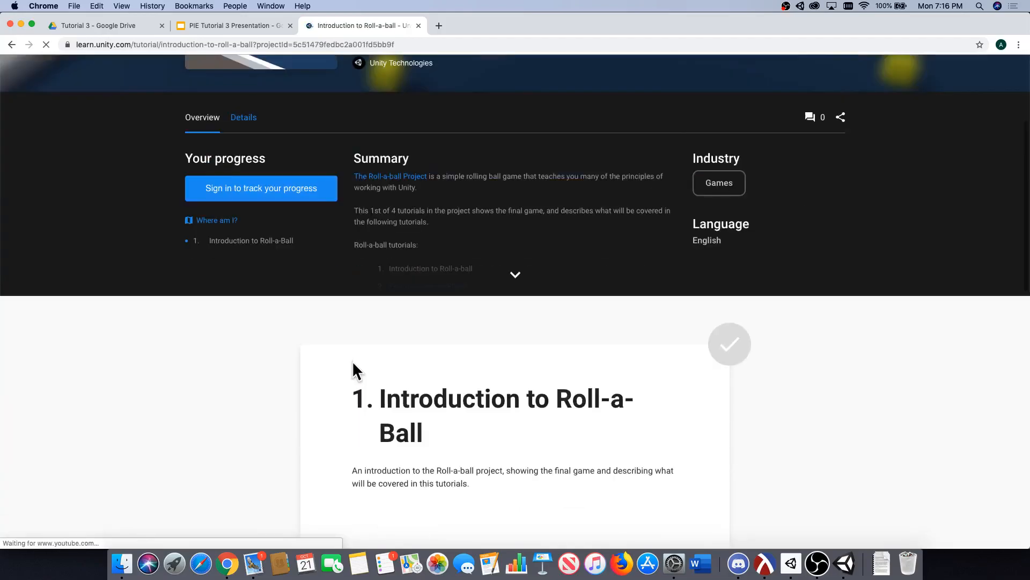
scroll(353, 359, down, 8)
click(460, 336)
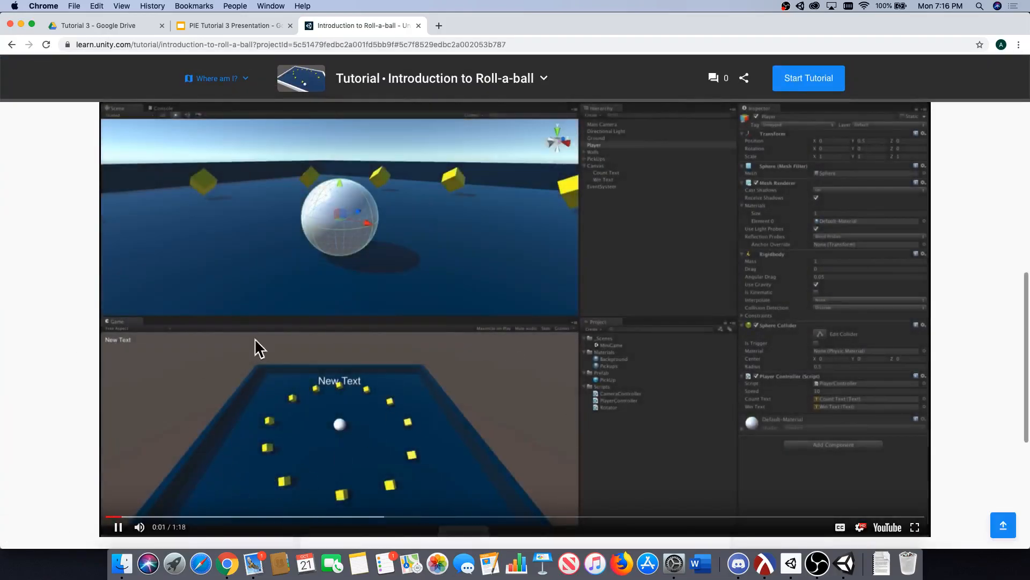
Skip ahead in the tutorial video to view the finished game, and pause it.
scroll(11, 398, down, 1)
key(l)
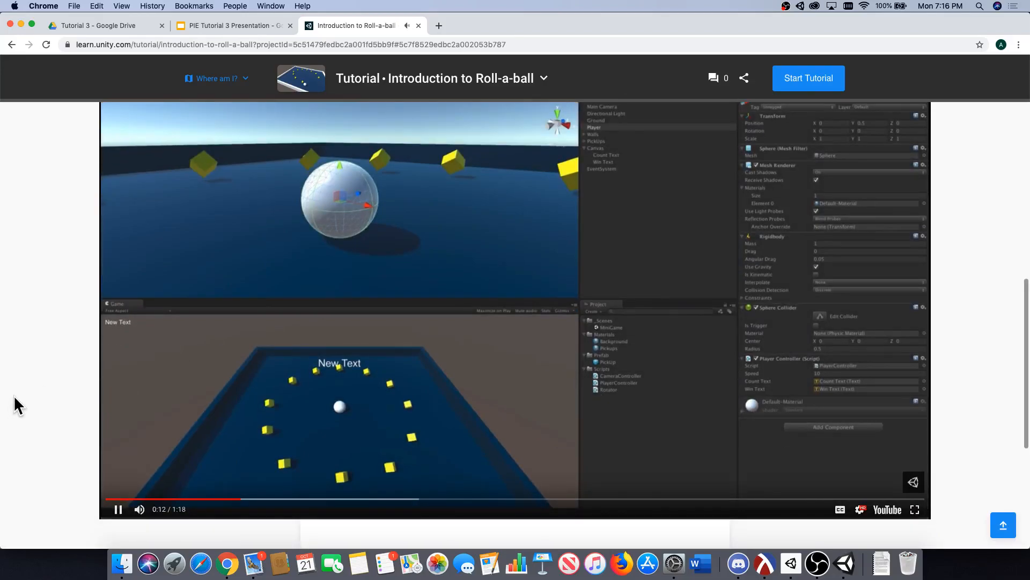
key(l)
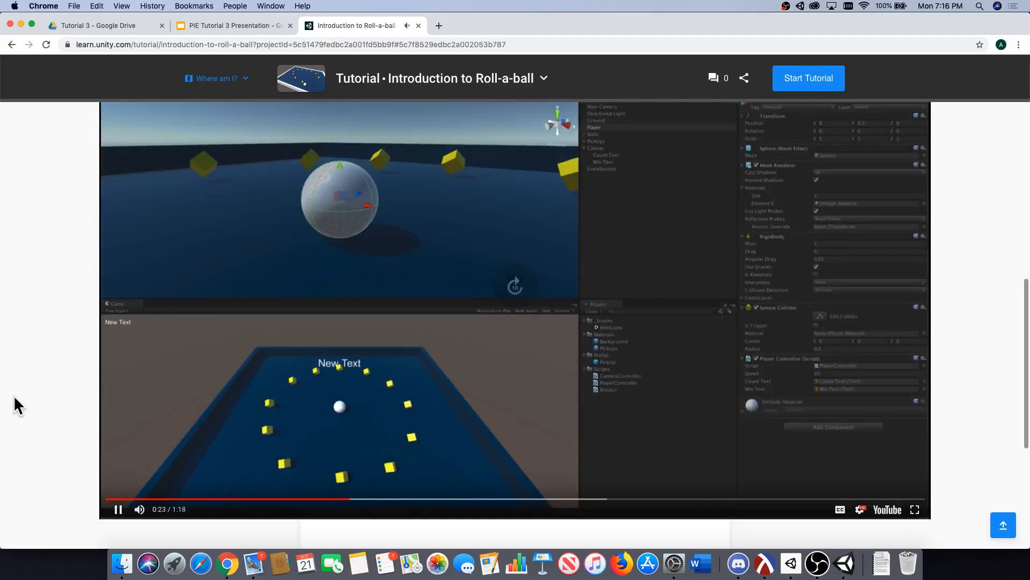
key(l)
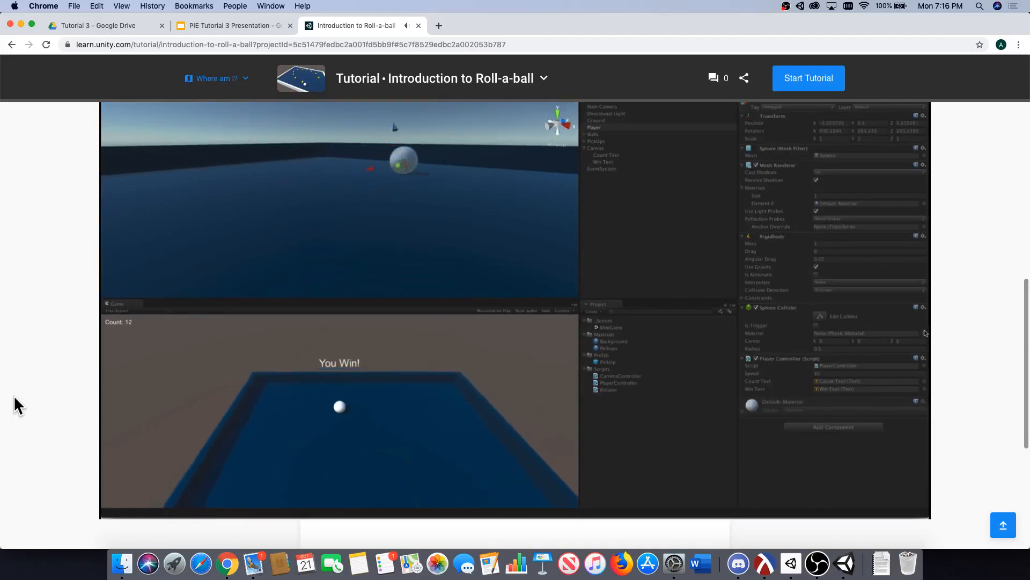
click(160, 385)
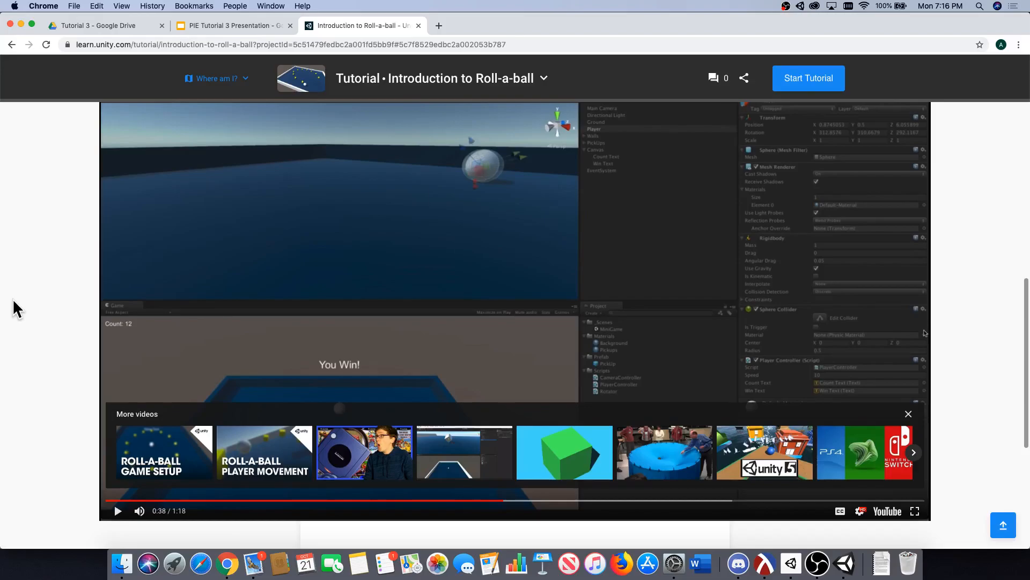
Close the tutorial page, switch back to Unity and add a 3D Plane object to SampleScene.
click(418, 25)
click(846, 566)
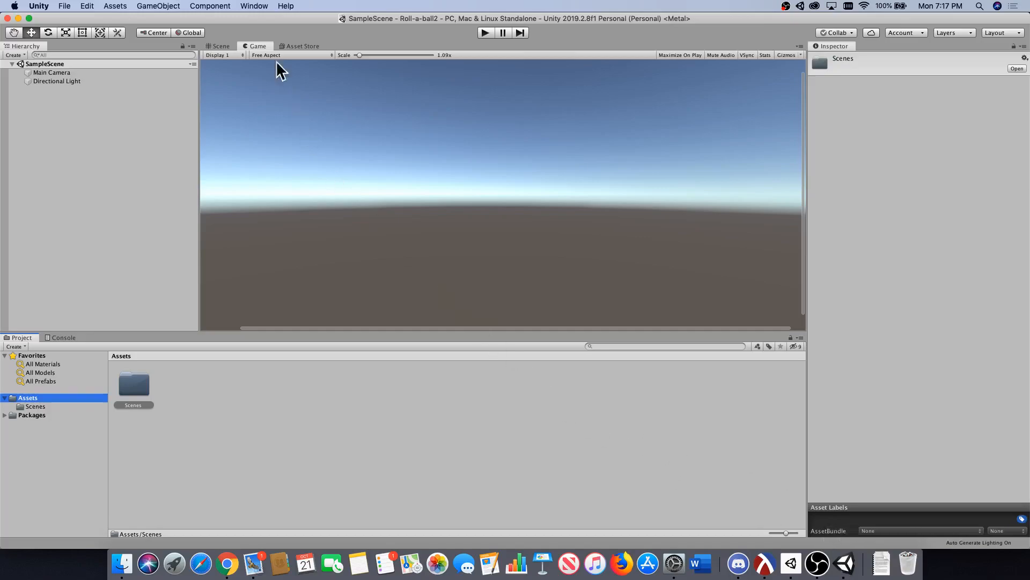
click(161, 6)
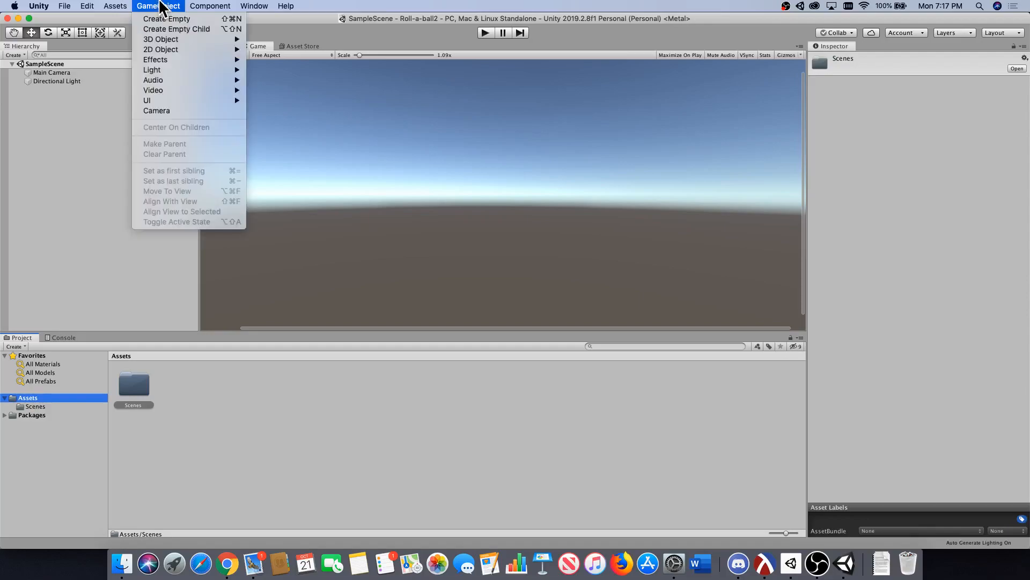
mouse_move(162, 39)
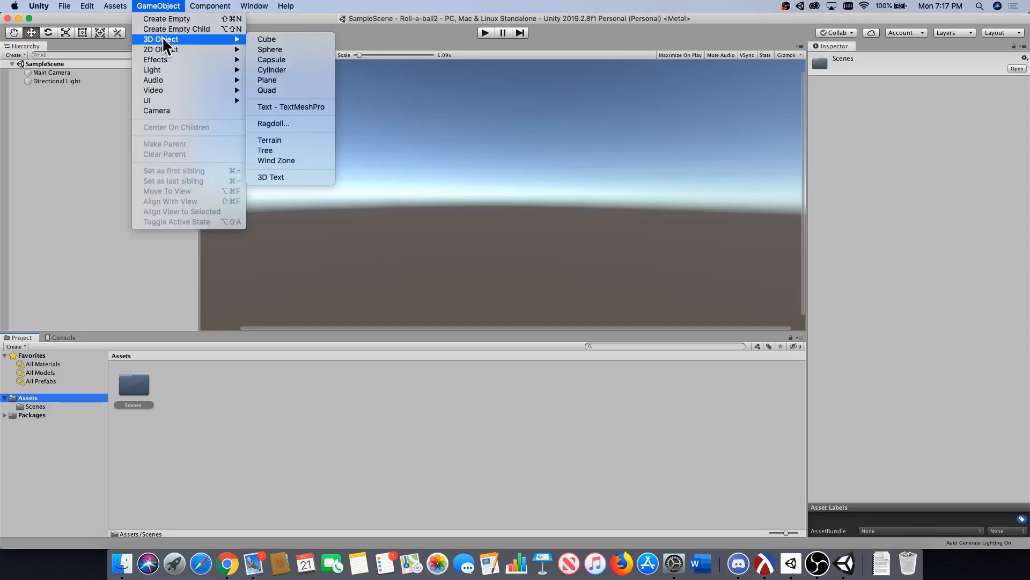
click(280, 78)
scroll(463, 239, down, 2)
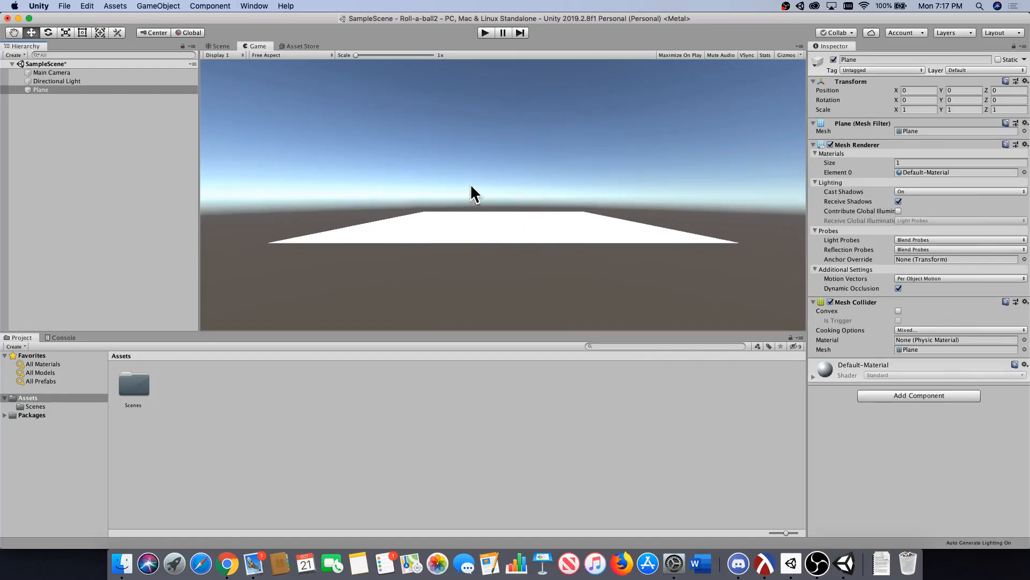
Display the plane in the Scene view and examine it from different angles and distances.
click(220, 46)
alt+drag(525, 219, 475, 208)
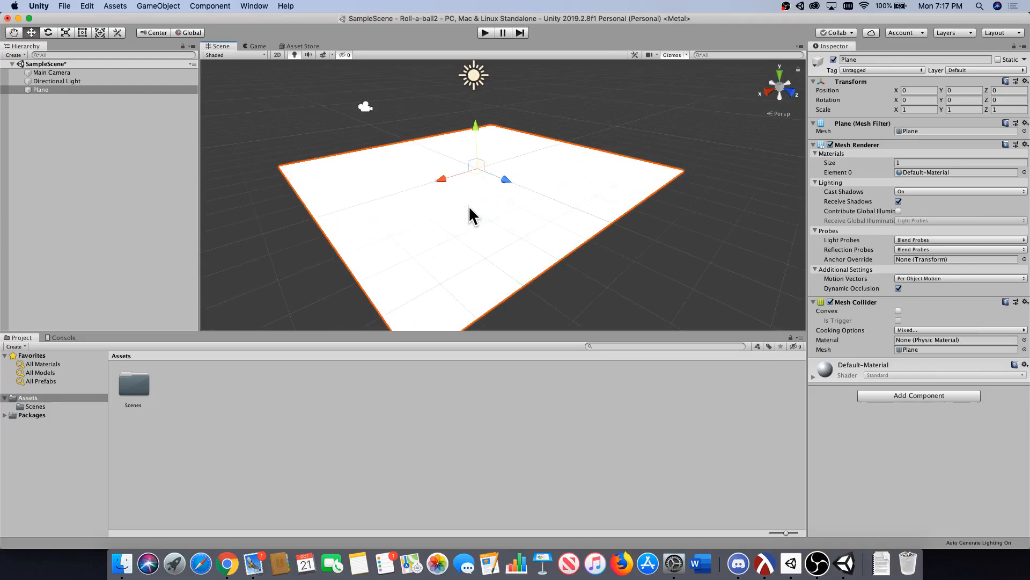
key(alt)
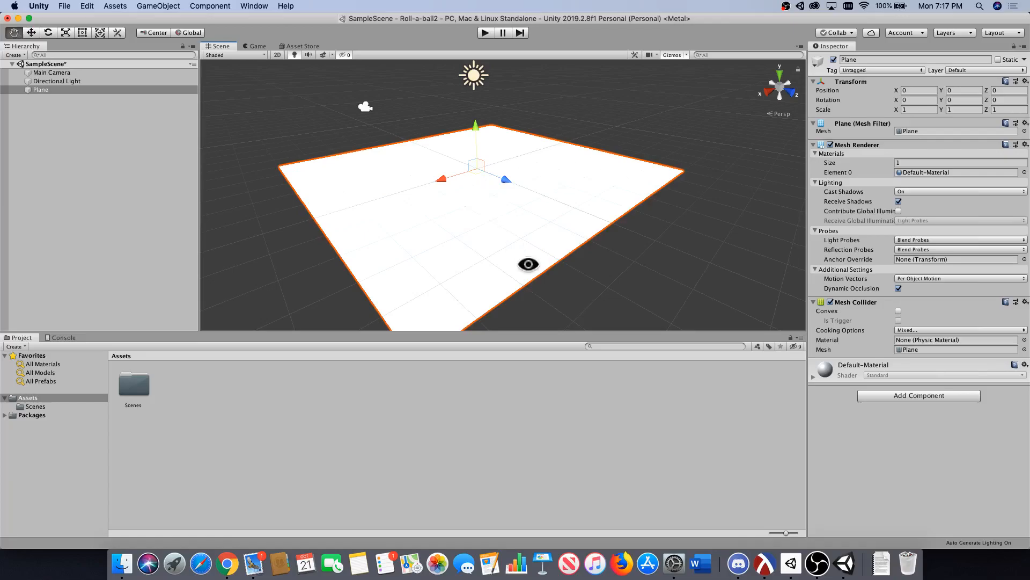
alt+drag(462, 215, 505, 206)
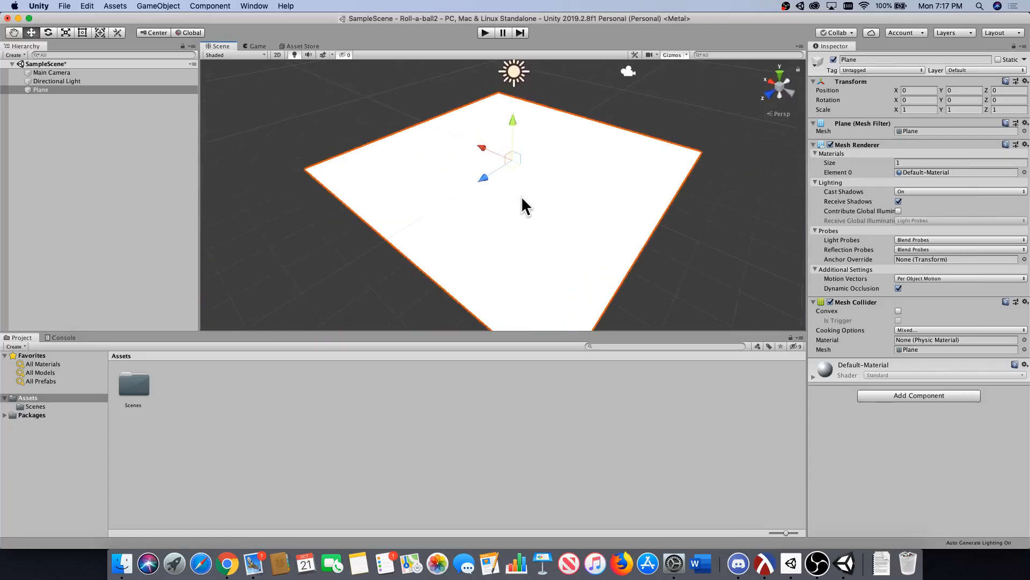
scroll(510, 225, down, 3)
scroll(511, 226, up, 4)
scroll(512, 227, down, 5)
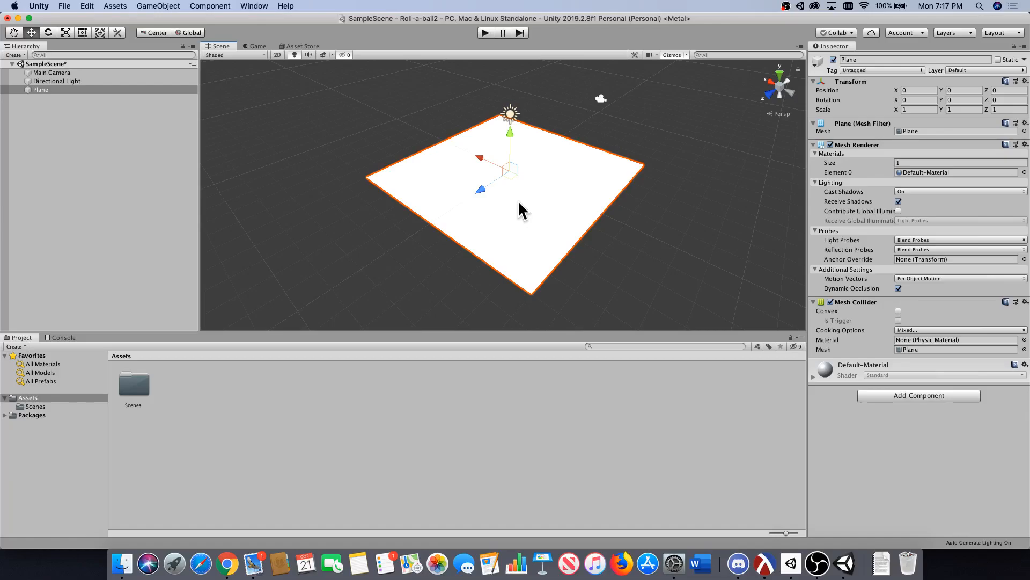
Save the scene with the Plane selected, and set the Plane's scale to 2 in X and 2 in Z.
click(63, 90)
key(super+s)
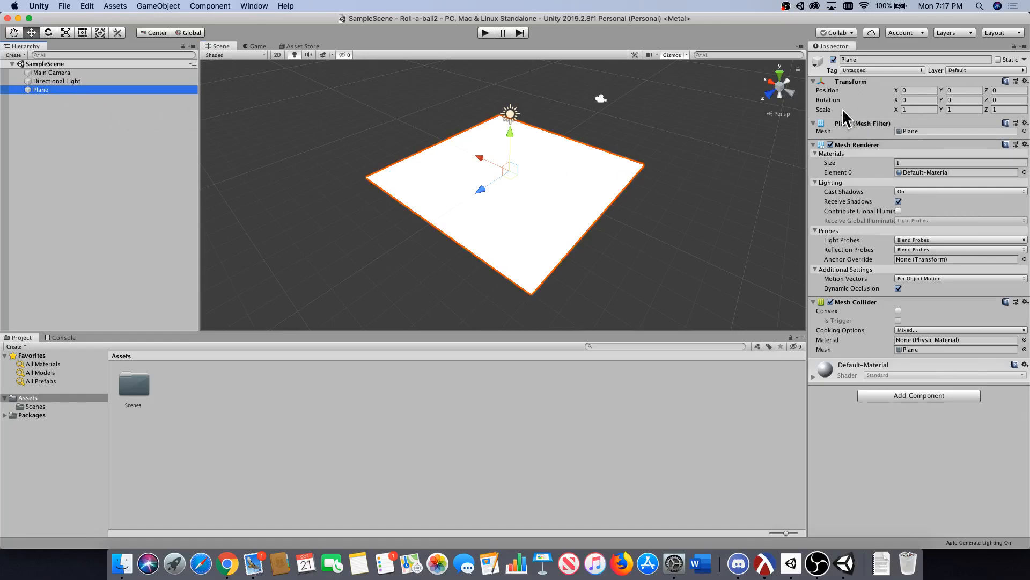
click(919, 110)
text(2)
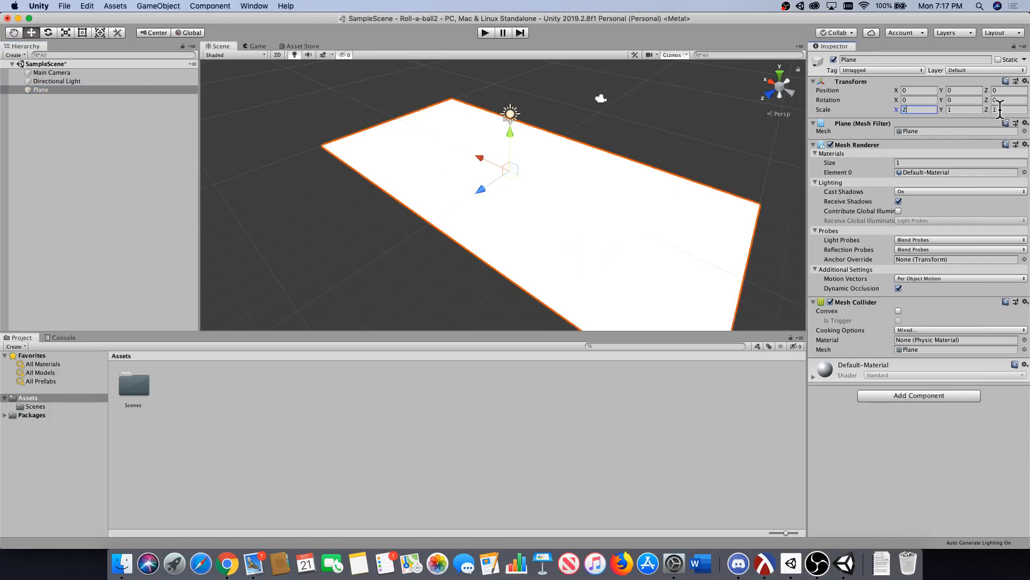
click(999, 110)
text(2)
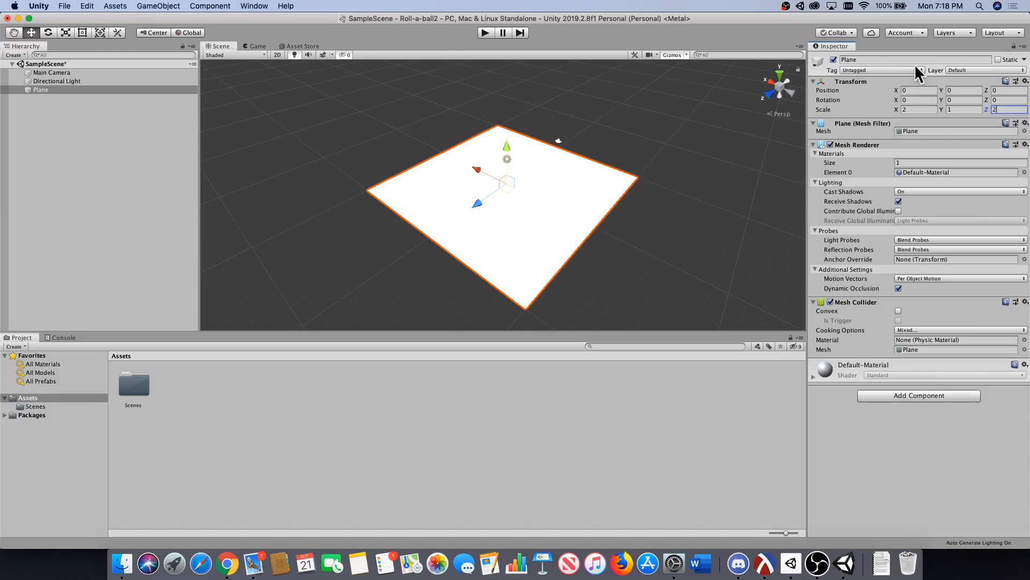
Rename the Plane object as Ground.
click(865, 59)
text(Ground)
key(Return)
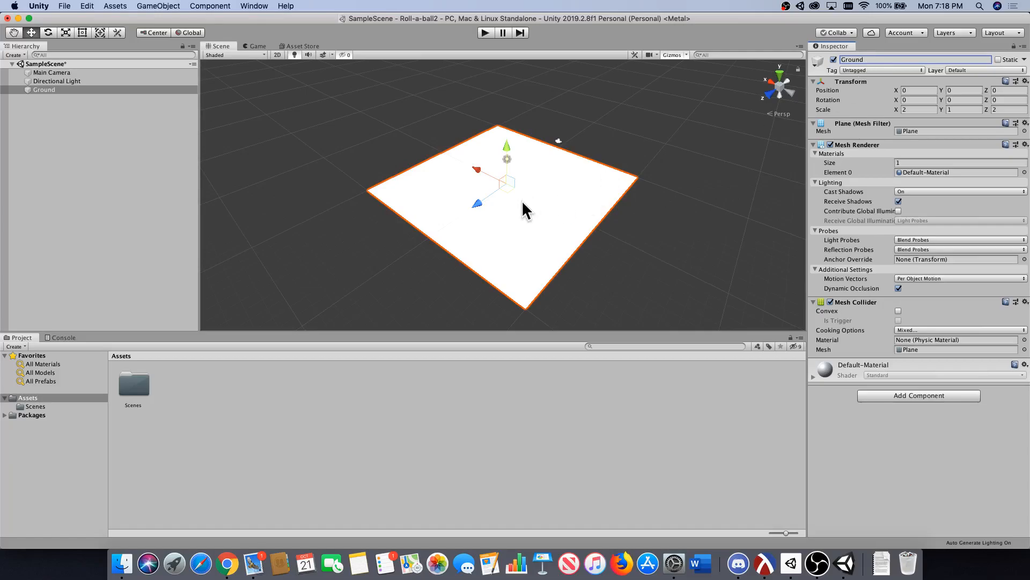
Add a 3D Sphere object to the scene alongside the Ground.
scroll(478, 199, up, 3)
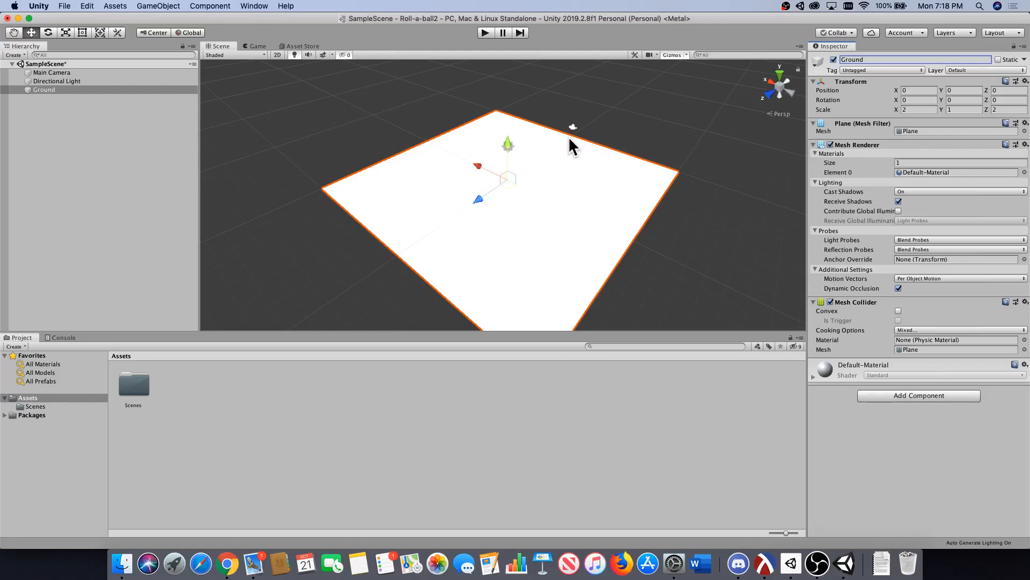
scroll(514, 192, down, 4)
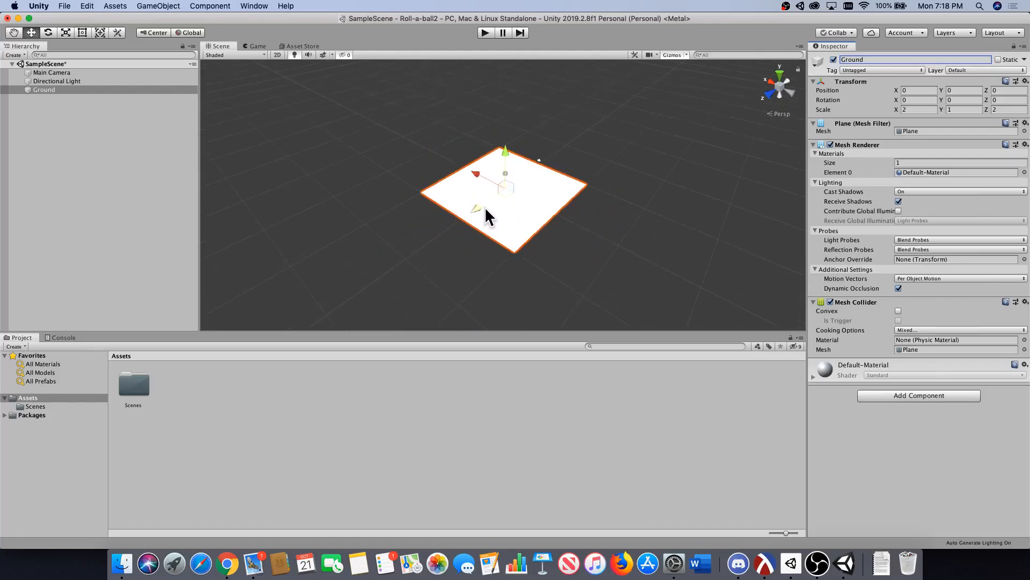
scroll(485, 210, up, 4)
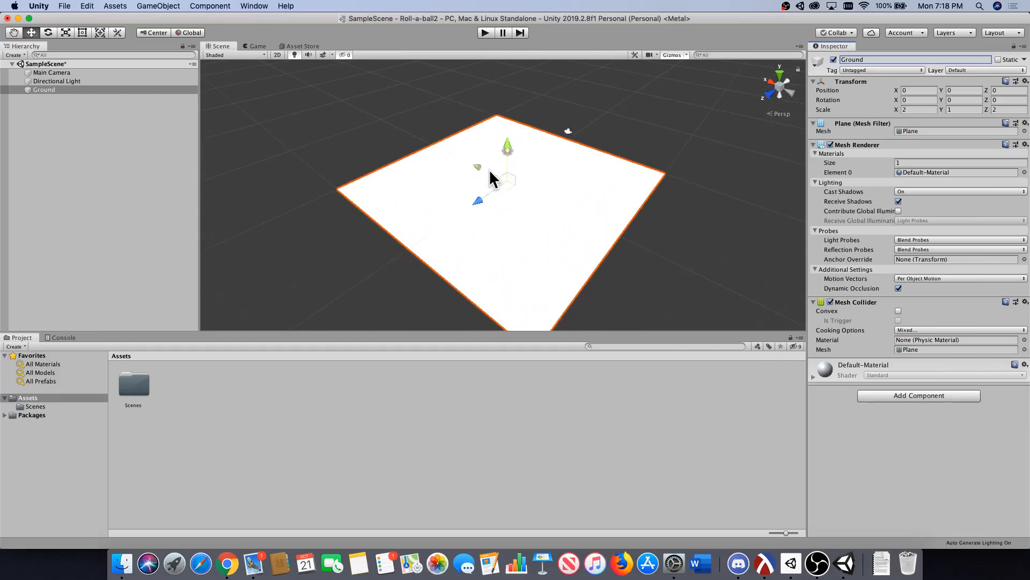
click(166, 6)
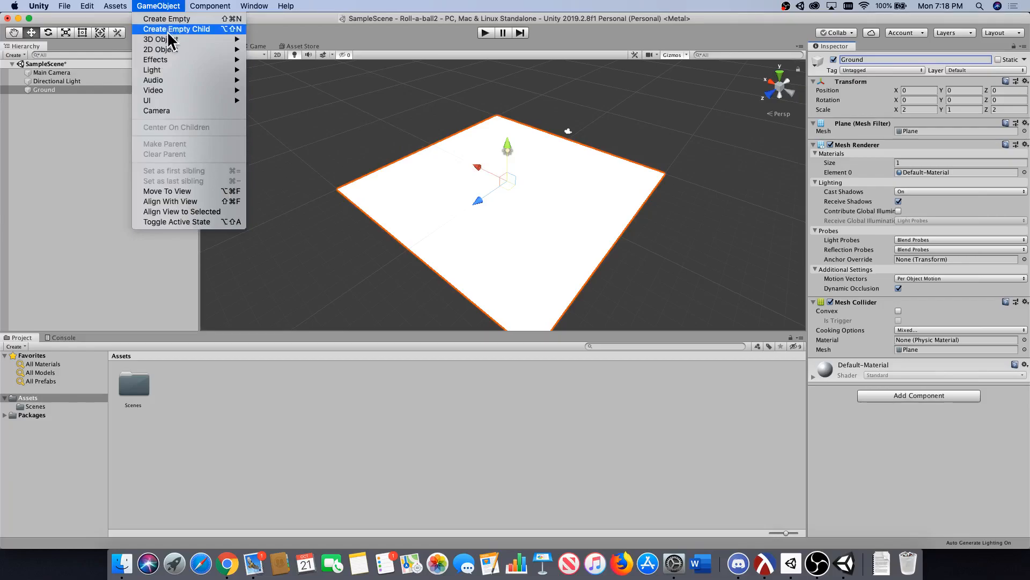
mouse_move(171, 42)
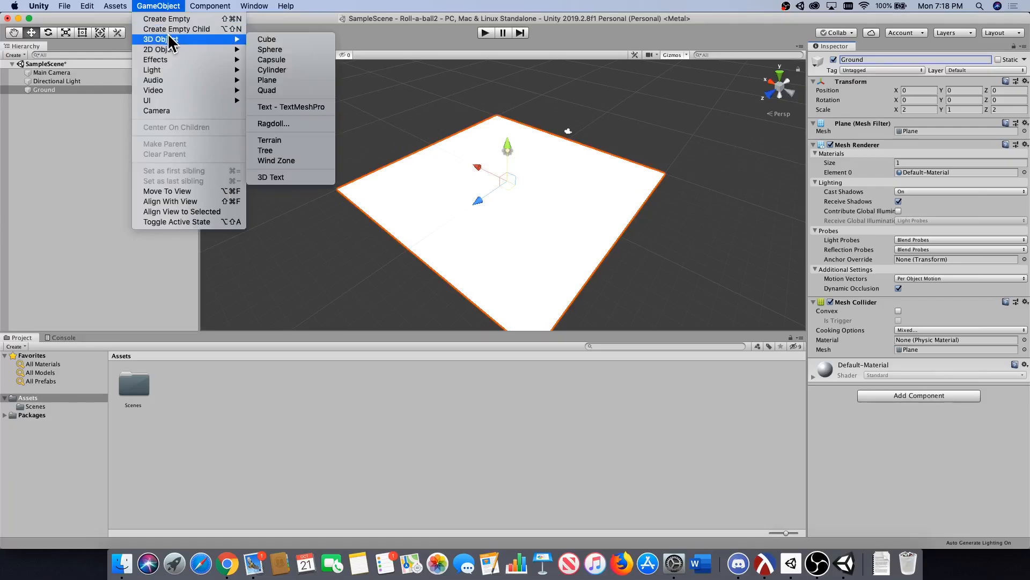
click(276, 48)
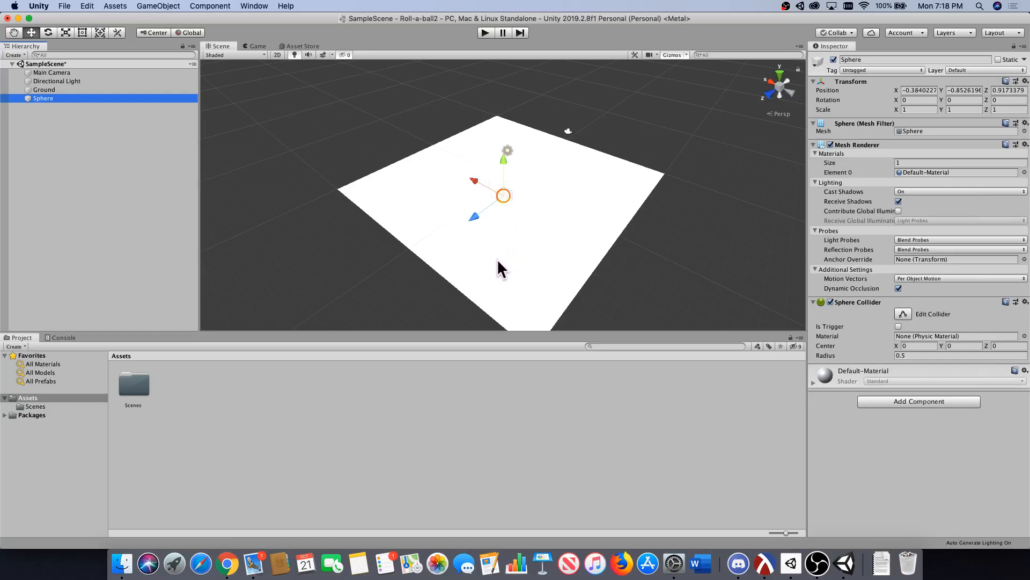
alt+drag(498, 261, 531, 224)
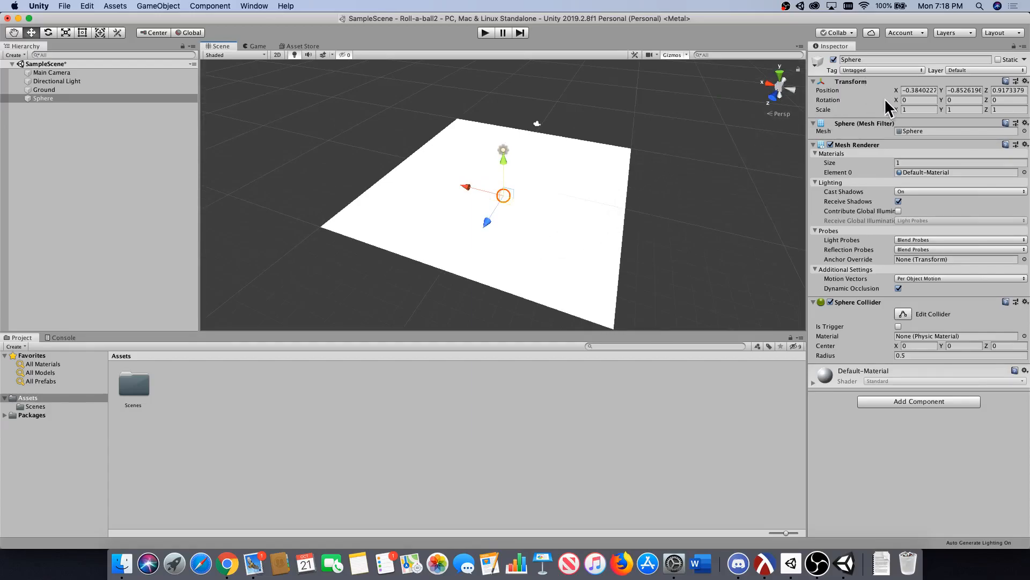
Set the Sphere's position to X 0, Y 0, Z 0.
click(925, 90)
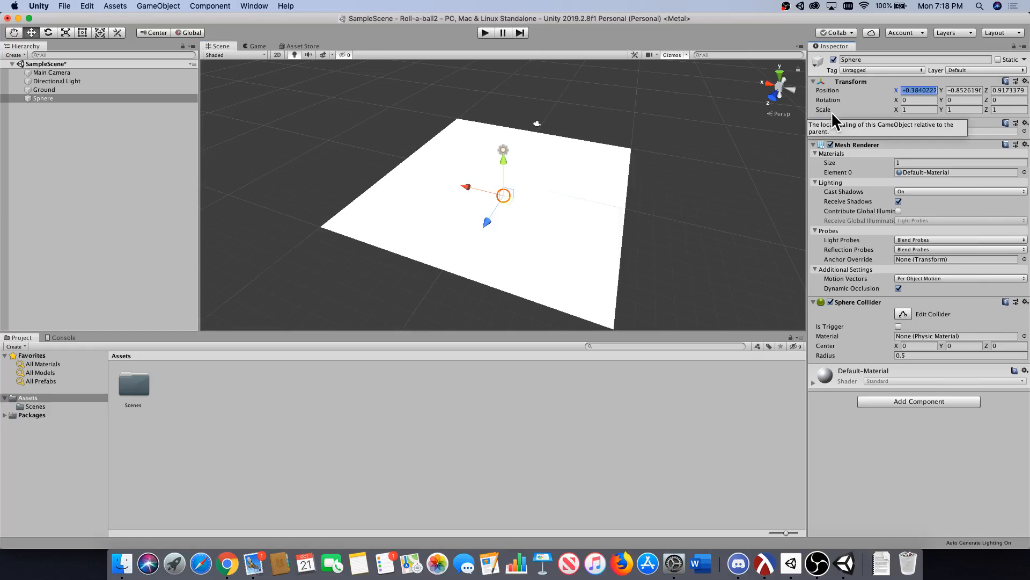
text(0)
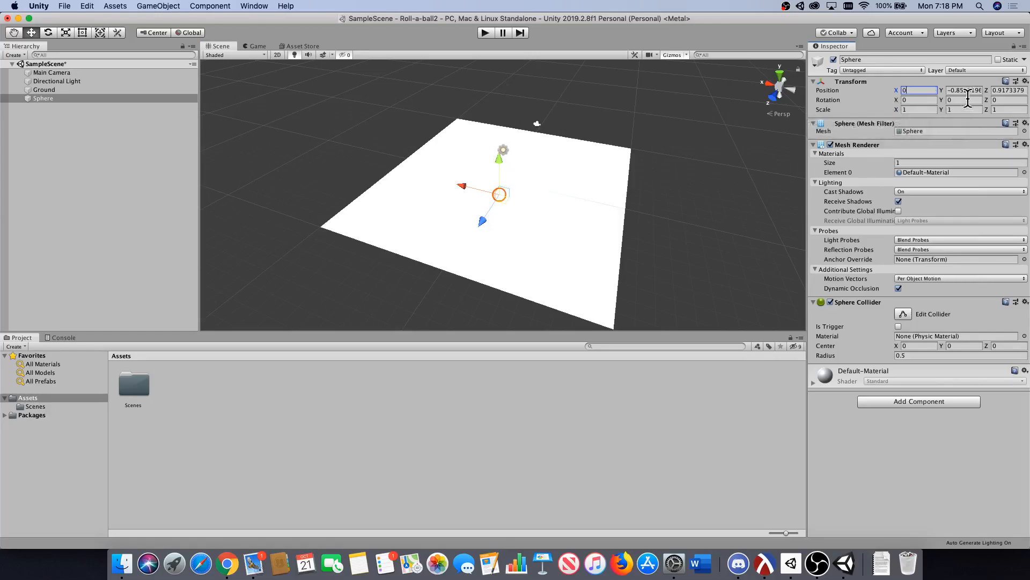
click(966, 90)
text(0)
click(1003, 91)
text(0)
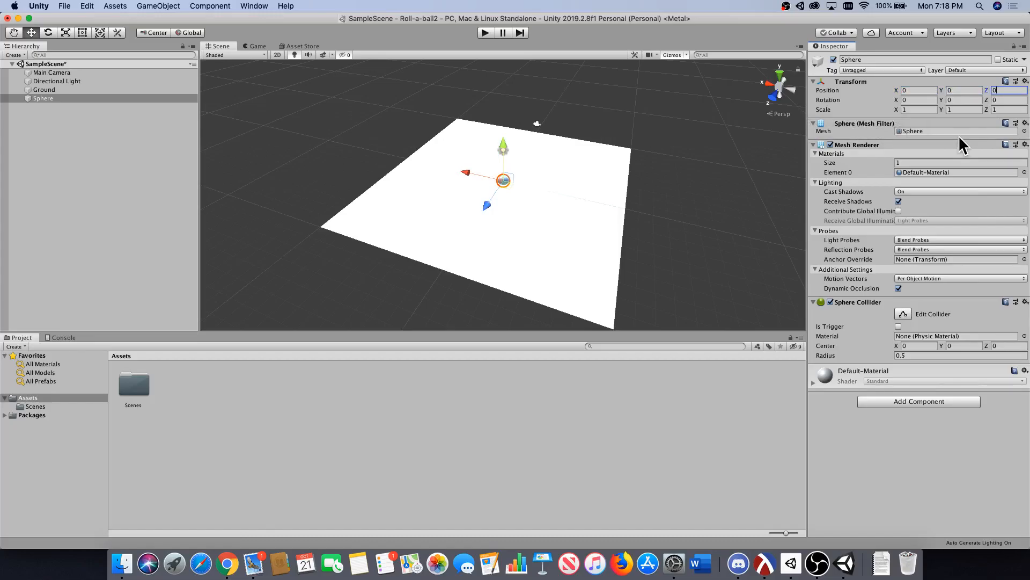
scroll(467, 191, up, 10)
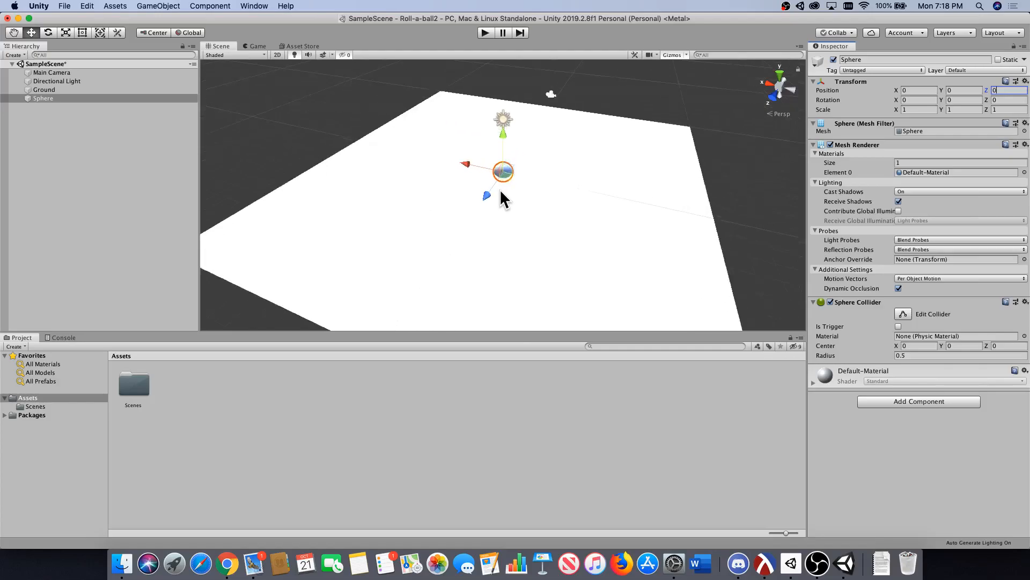
Raise the Sphere onto the ground surface by setting its Y position to 0.5.
alt+drag(504, 195, 528, 157)
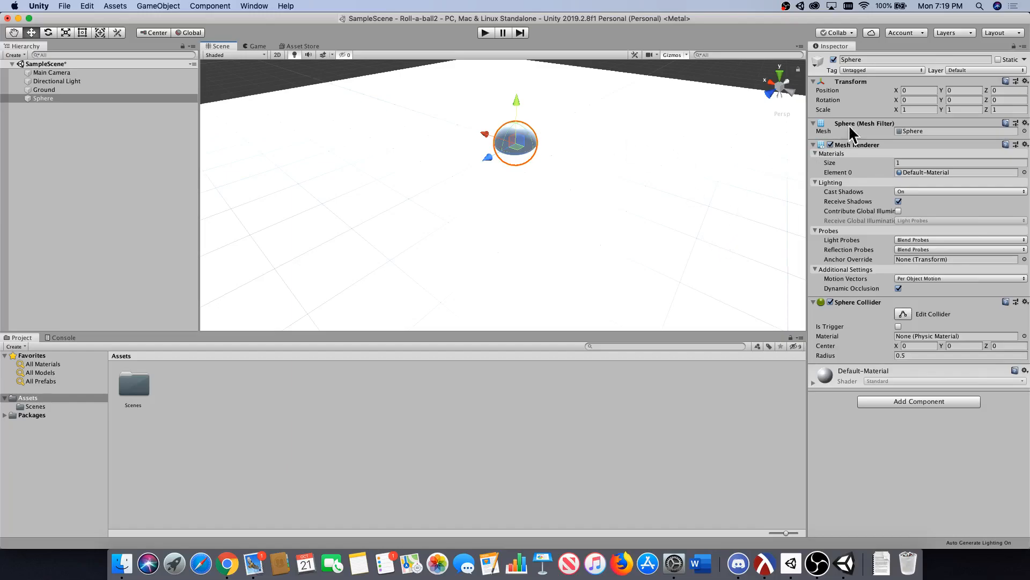
click(957, 90)
text(.5)
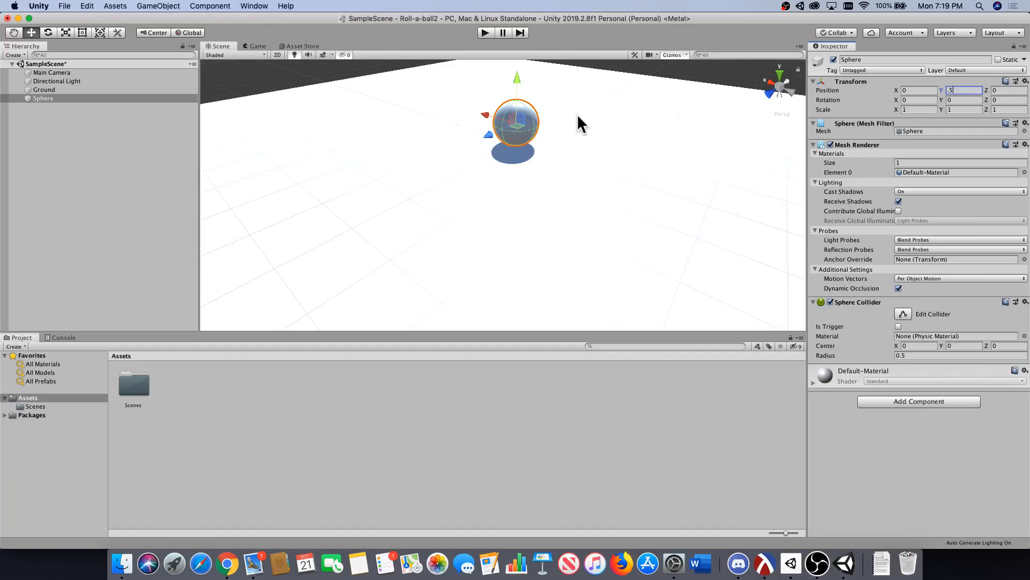
scroll(513, 144, up, 2)
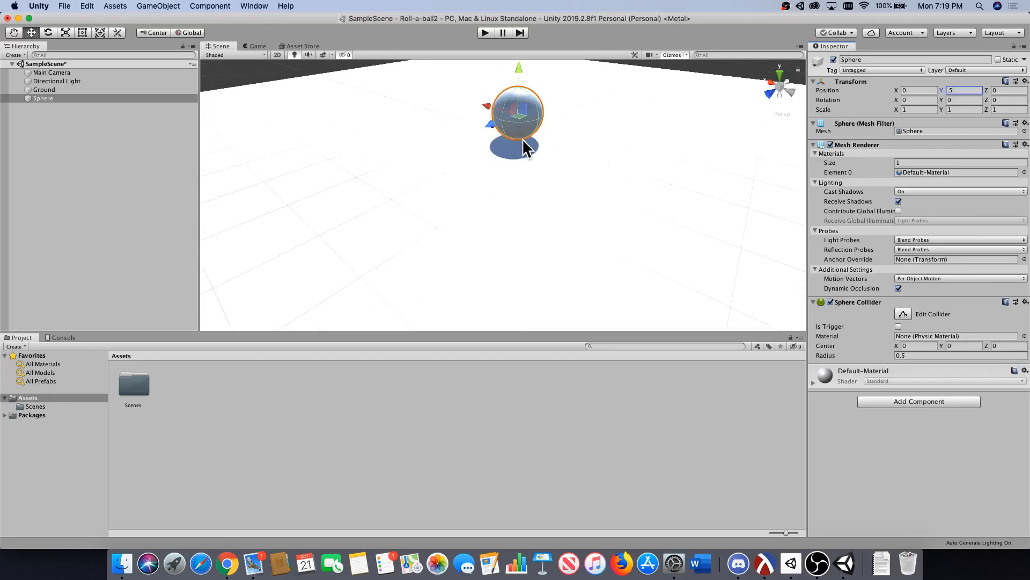
scroll(535, 158, down, 5)
scroll(489, 177, down, 3)
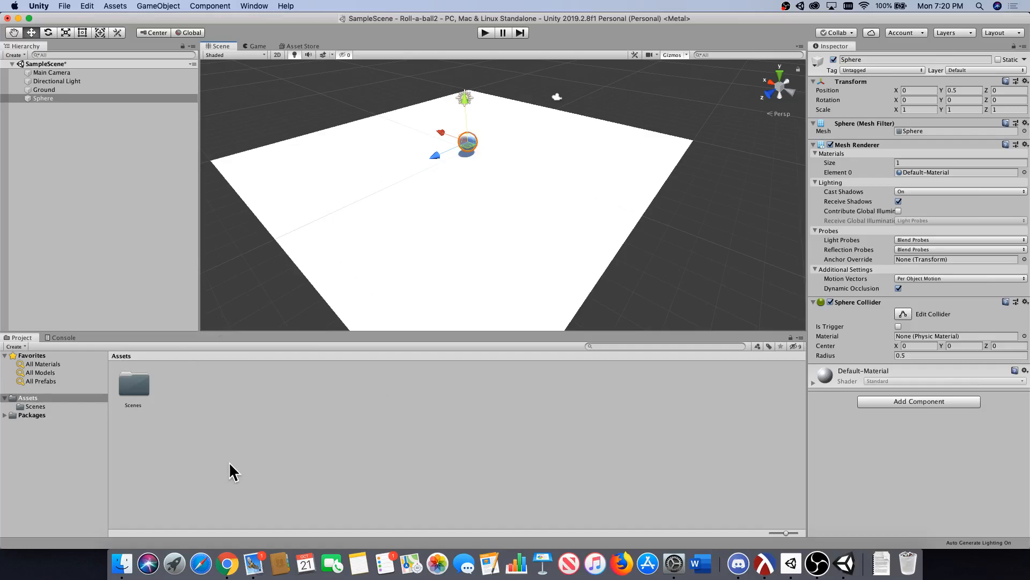
Create a new folder named Materials inside the project's Assets folder.
click(44, 397)
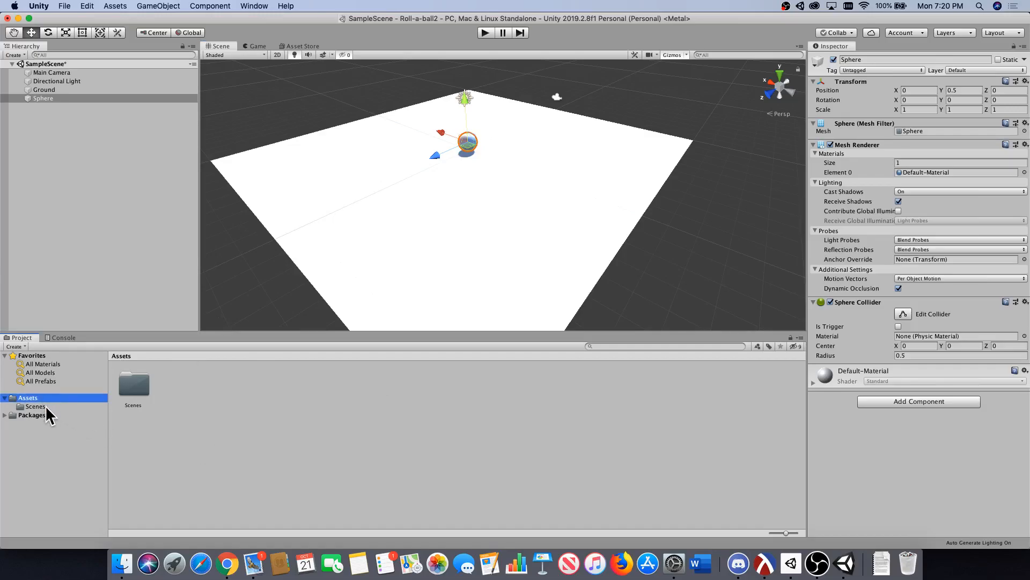
right_click(195, 388)
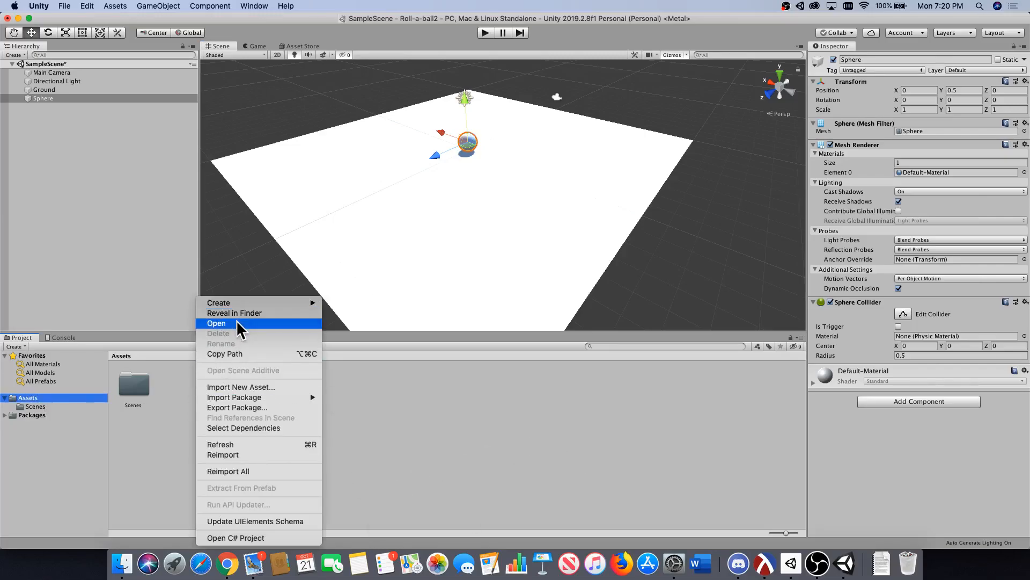
mouse_move(243, 305)
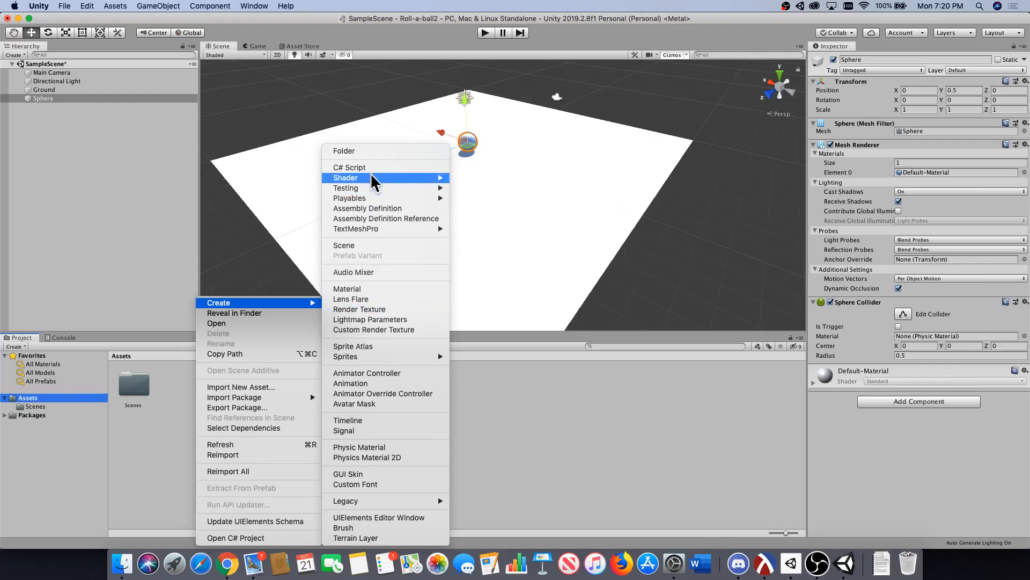
click(372, 152)
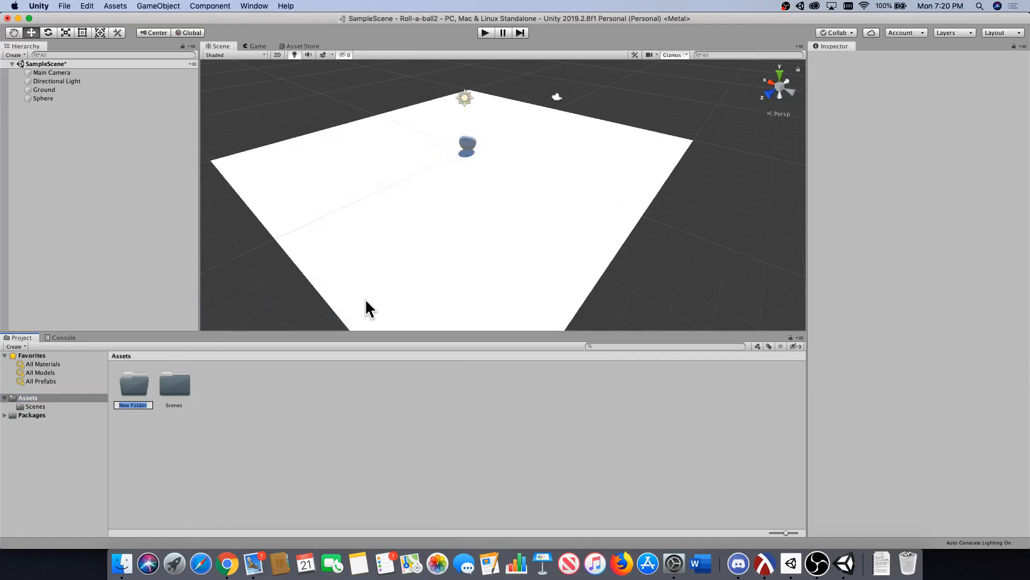
text(Materials)
key(Return)
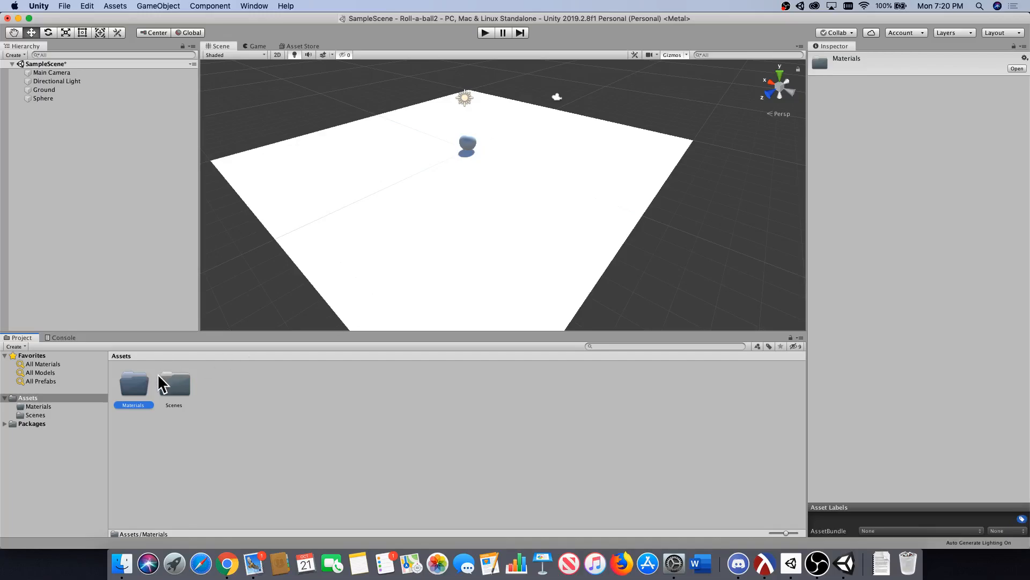
Create a new material named Ground_Material inside the Materials folder.
double_click(136, 382)
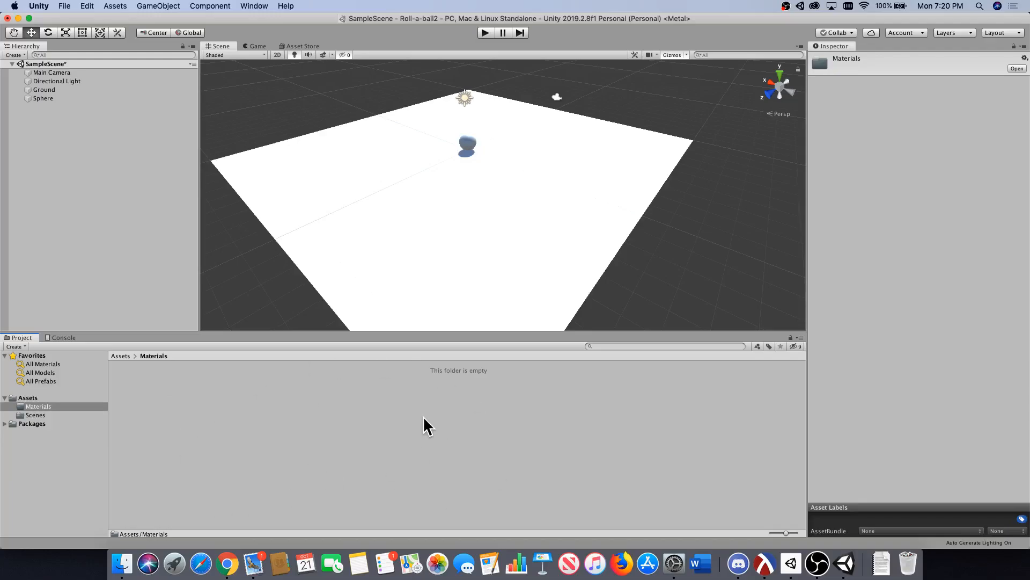
right_click(145, 401)
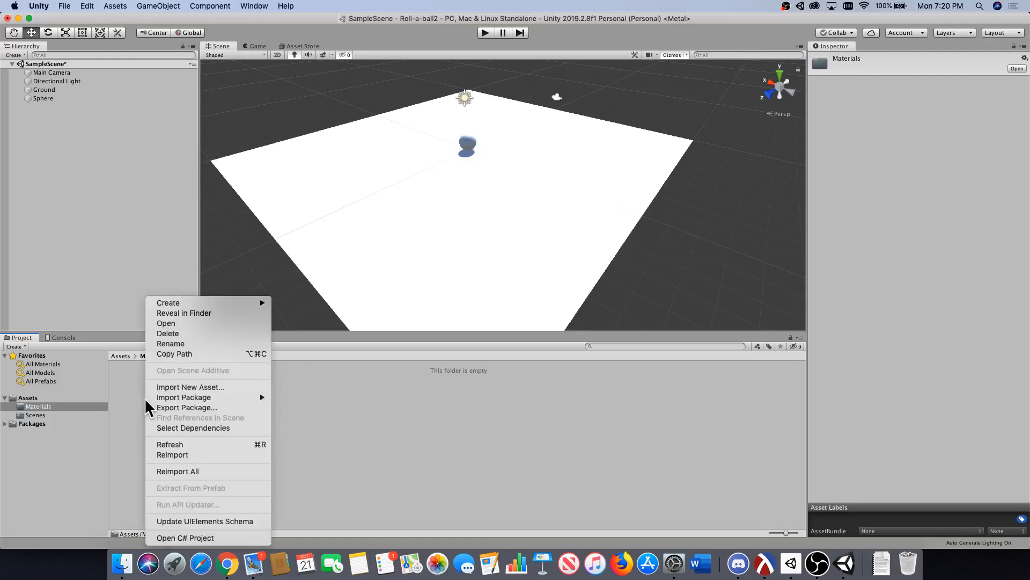
mouse_move(180, 305)
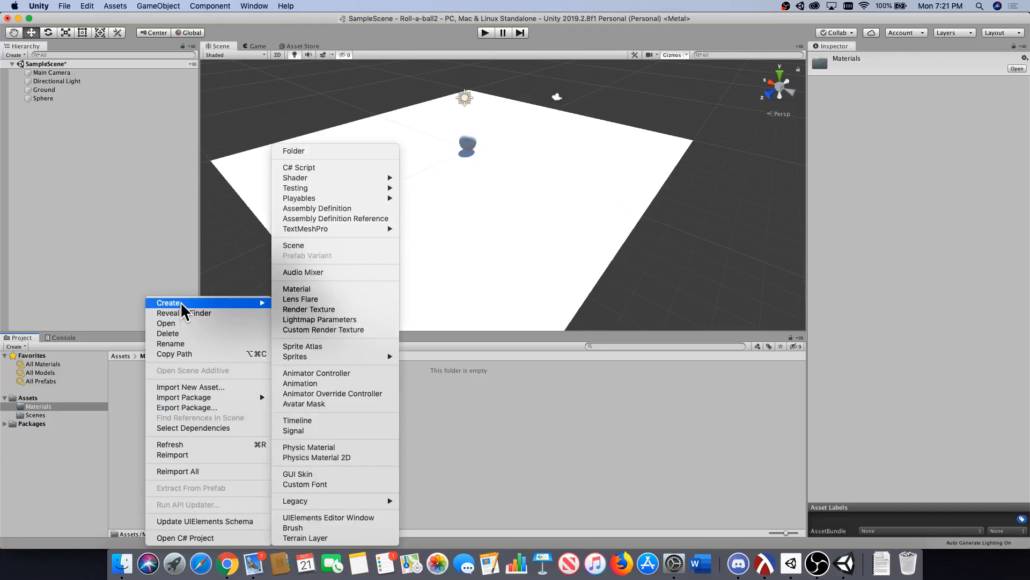
click(329, 290)
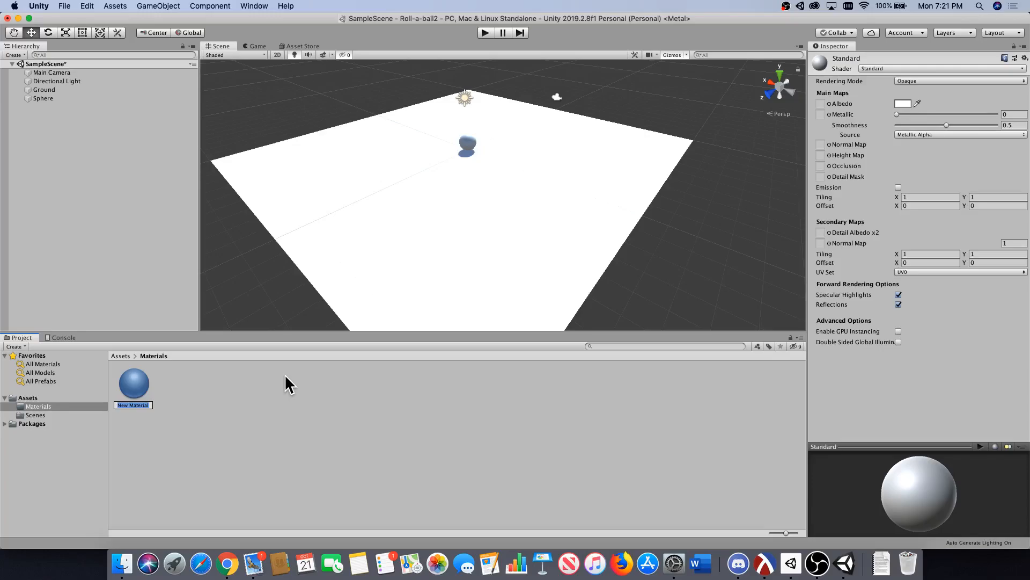
text(Ground_Material)
key(Return)
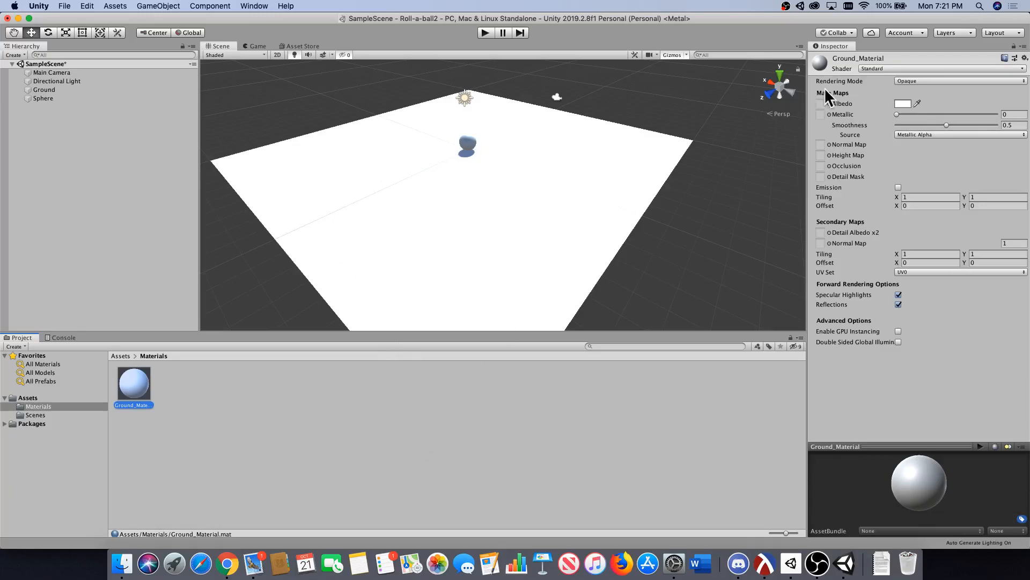
Set Ground_Material's albedo colour to blue, hex 0043FF, and apply the material to the Ground plane in the scene.
click(902, 104)
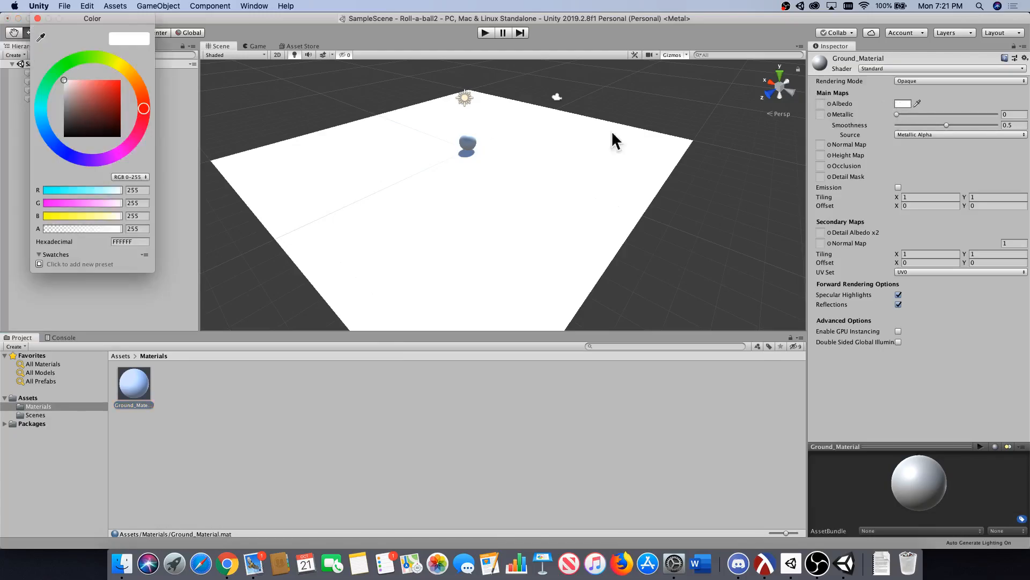
drag(93, 95, 137, 93)
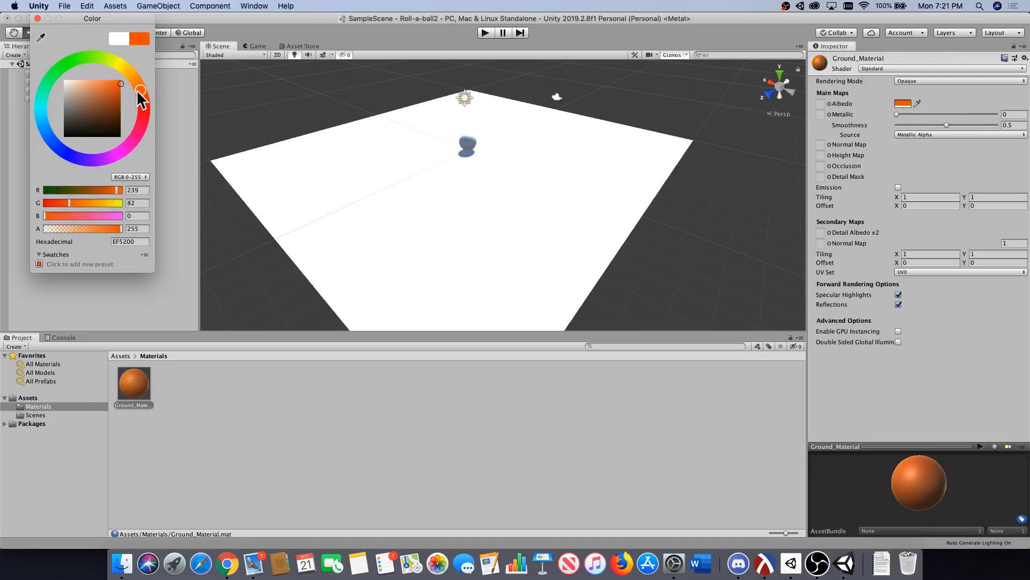
click(52, 141)
click(107, 89)
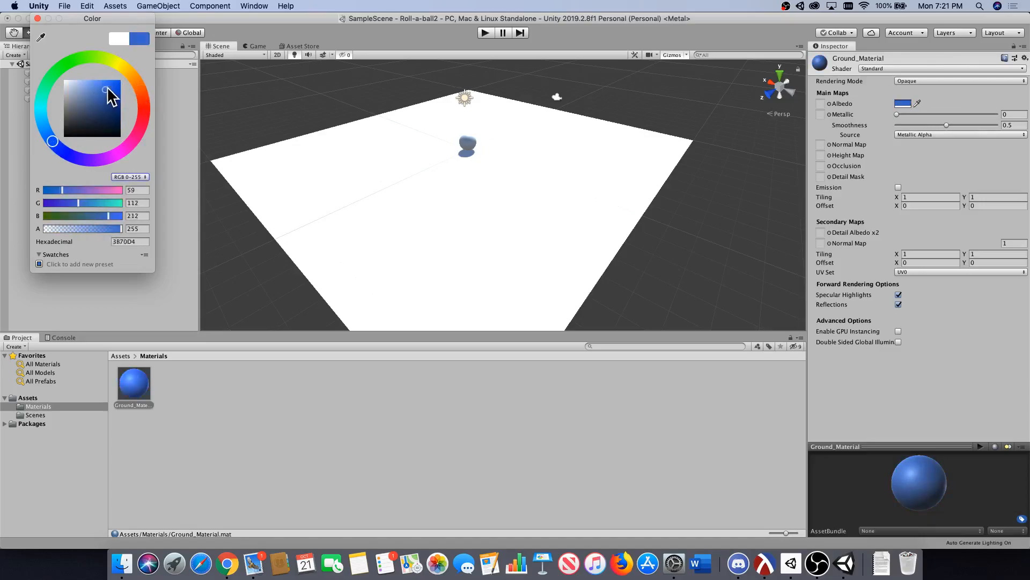
drag(110, 96, 124, 77)
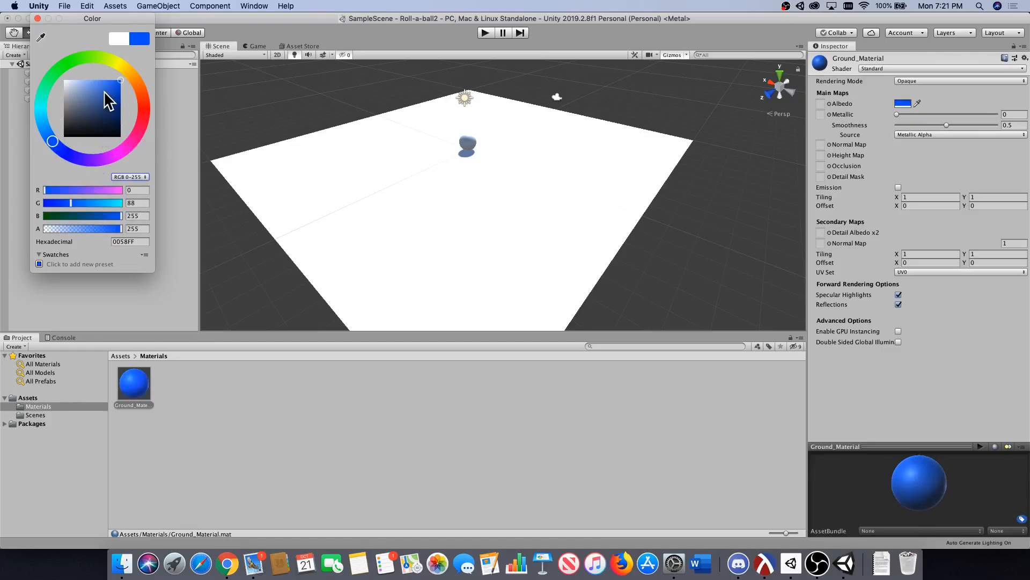
click(56, 145)
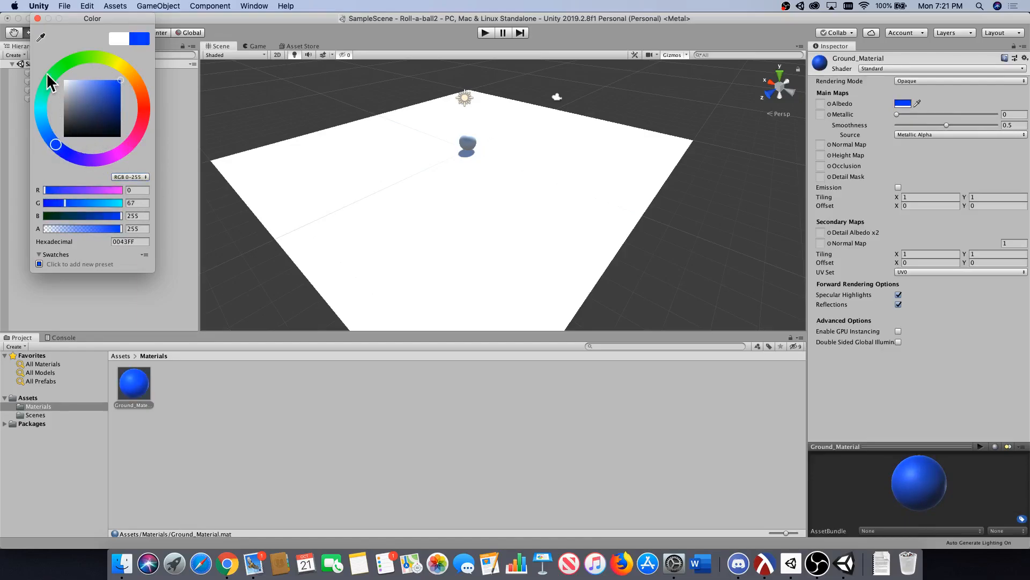
click(37, 19)
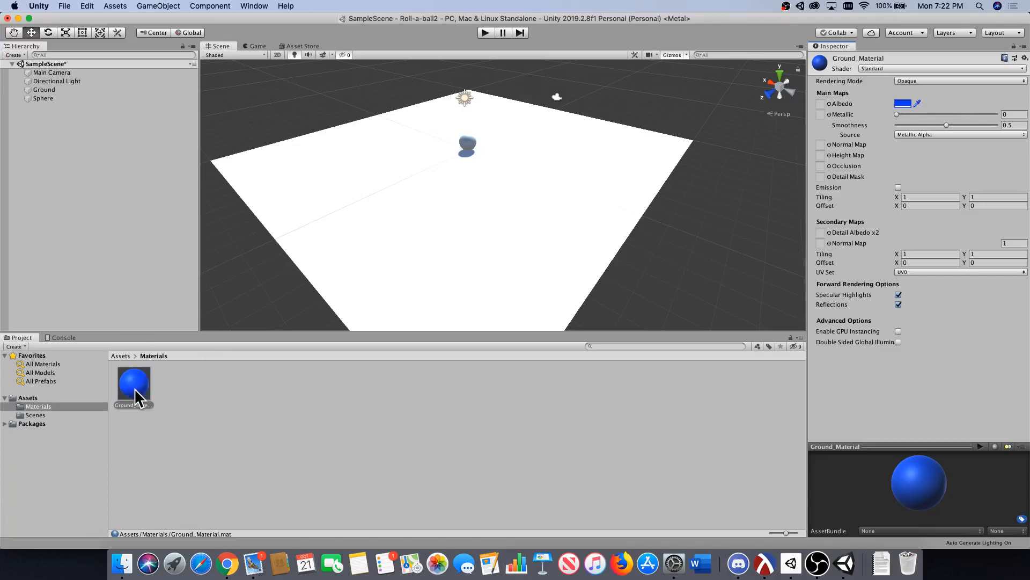
drag(134, 388, 342, 195)
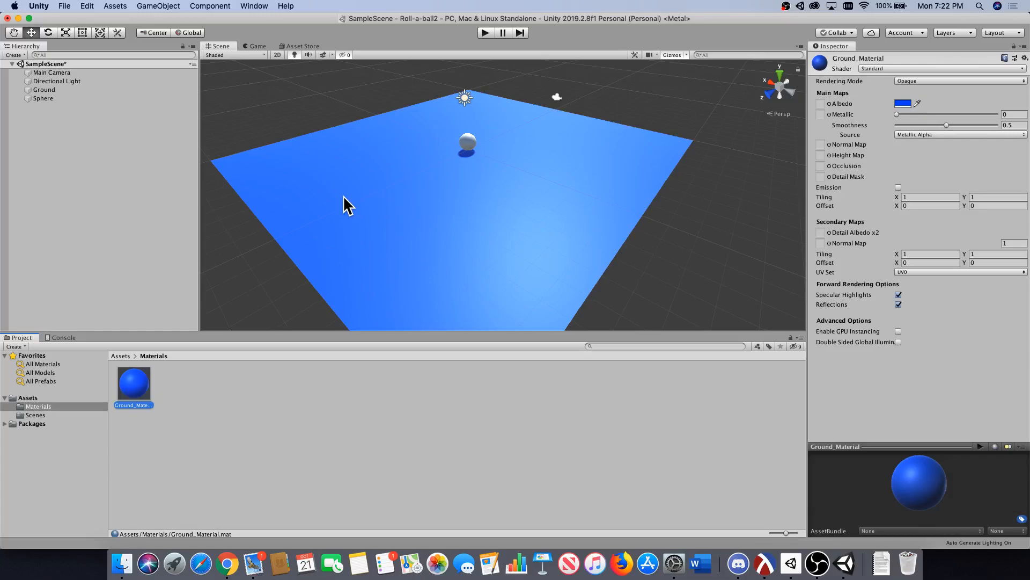
scroll(358, 203, down, 3)
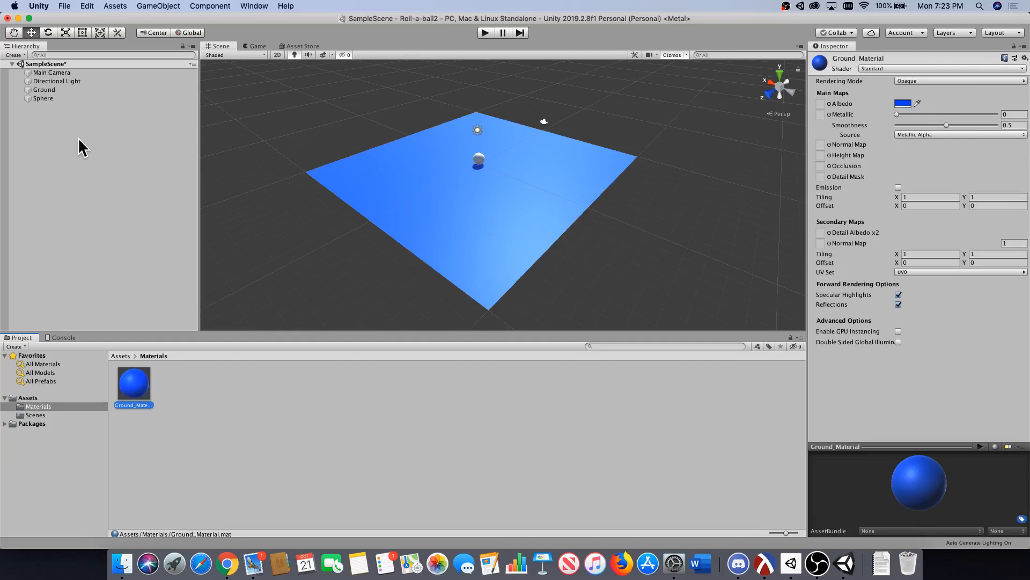
Rename the Sphere object as Player.
click(60, 99)
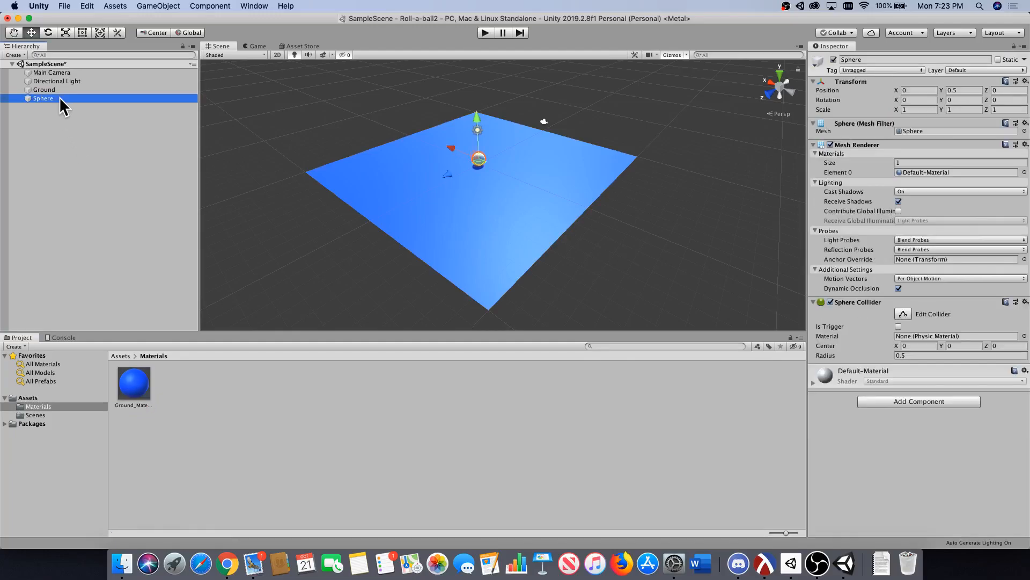
click(864, 58)
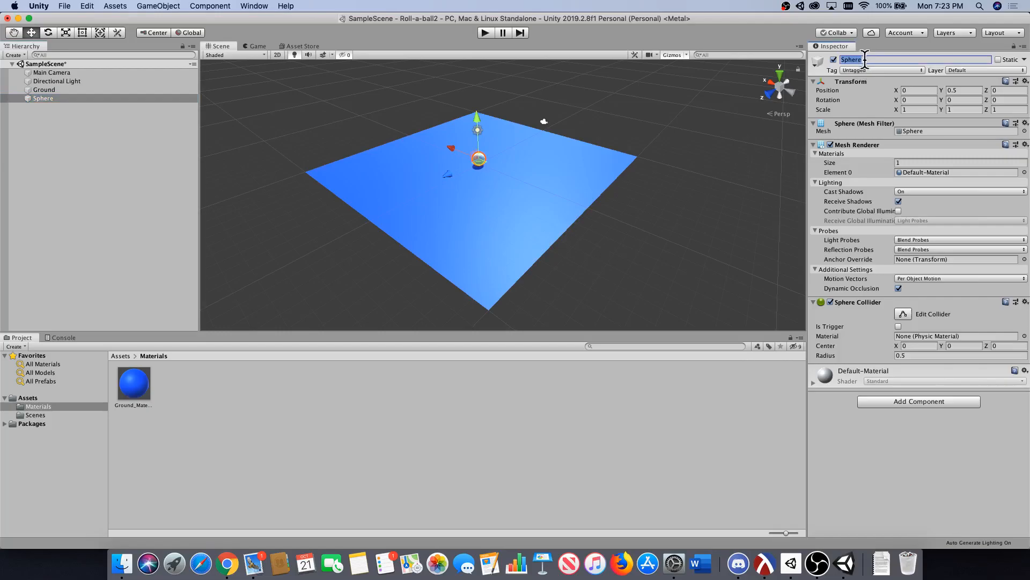
text(Player)
key(Return)
Add a Rigidbody component to the Player object.
click(936, 403)
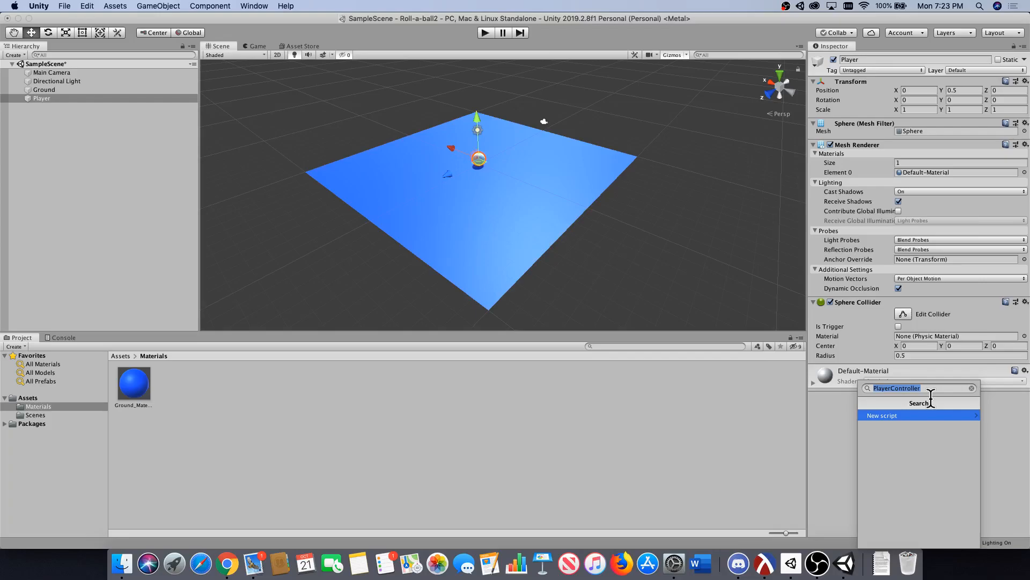
text(rigid)
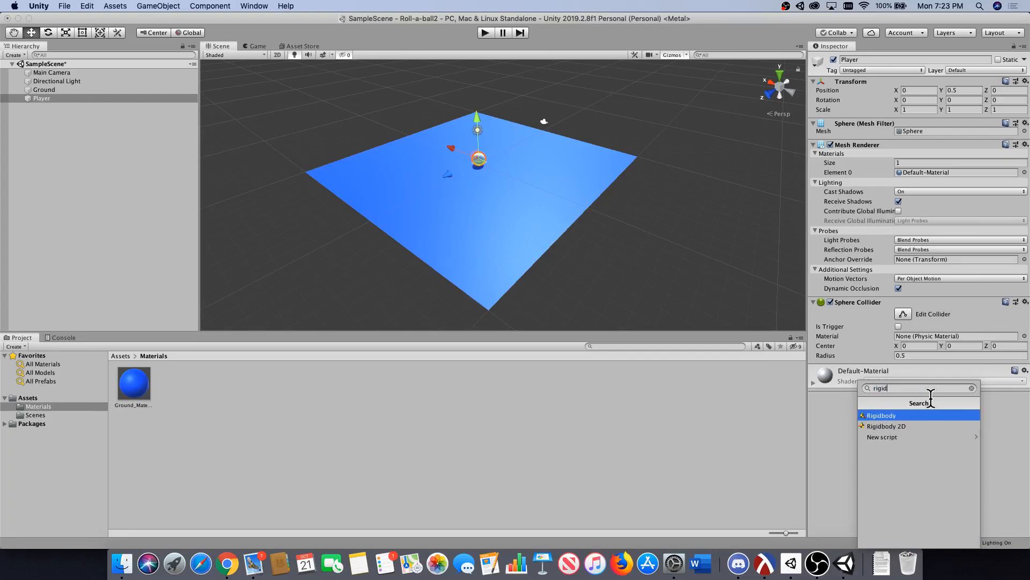
key(Return)
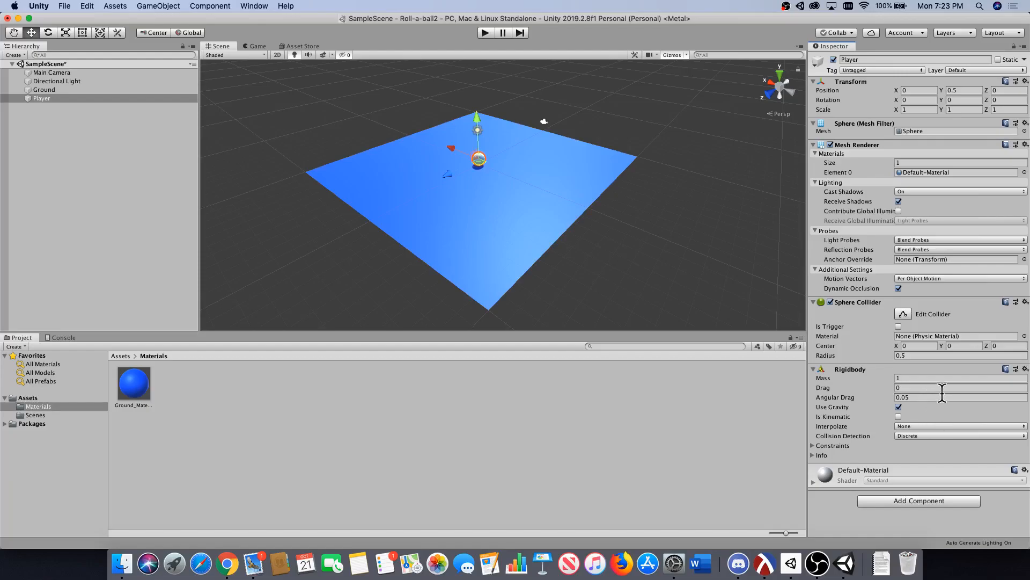
Create a new script named PlayerController and attach it to the Player object.
click(906, 500)
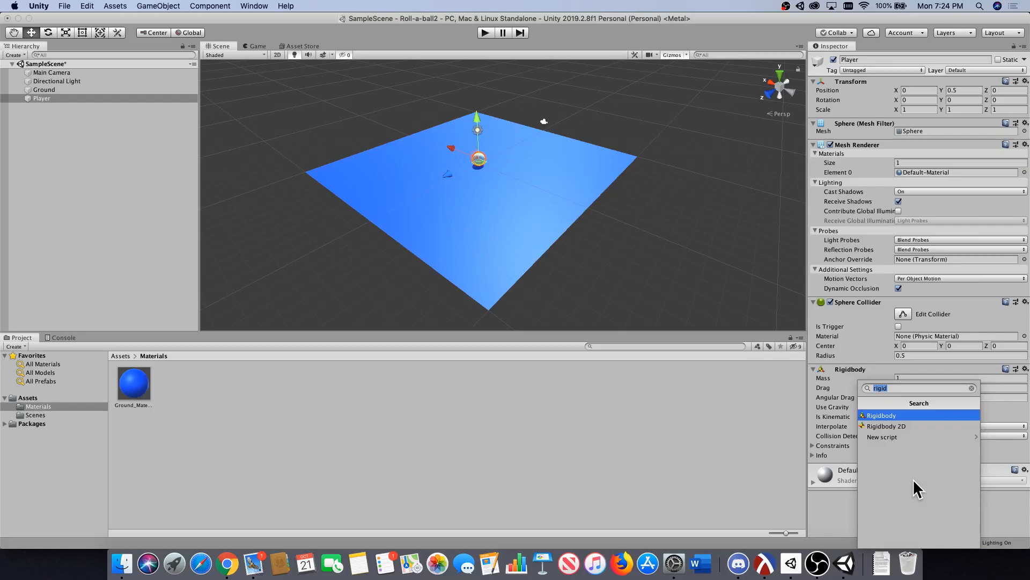
text(P)
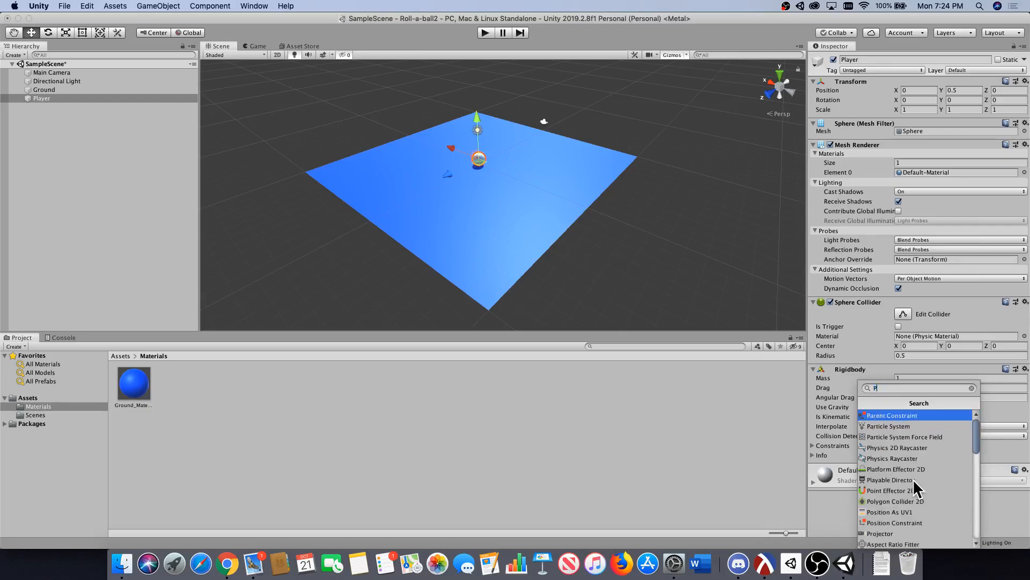
text(layerC)
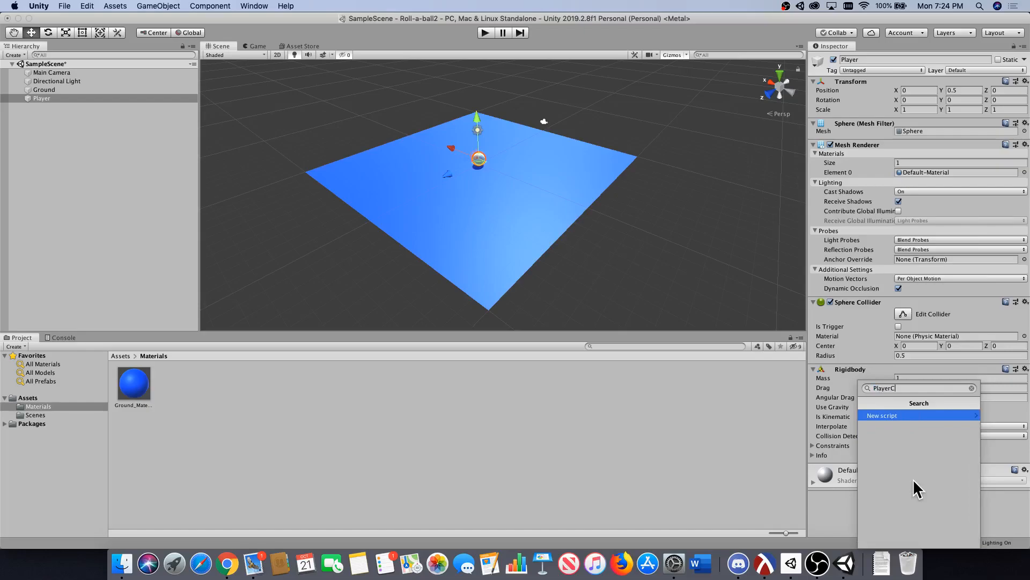
text(ontroller)
click(882, 416)
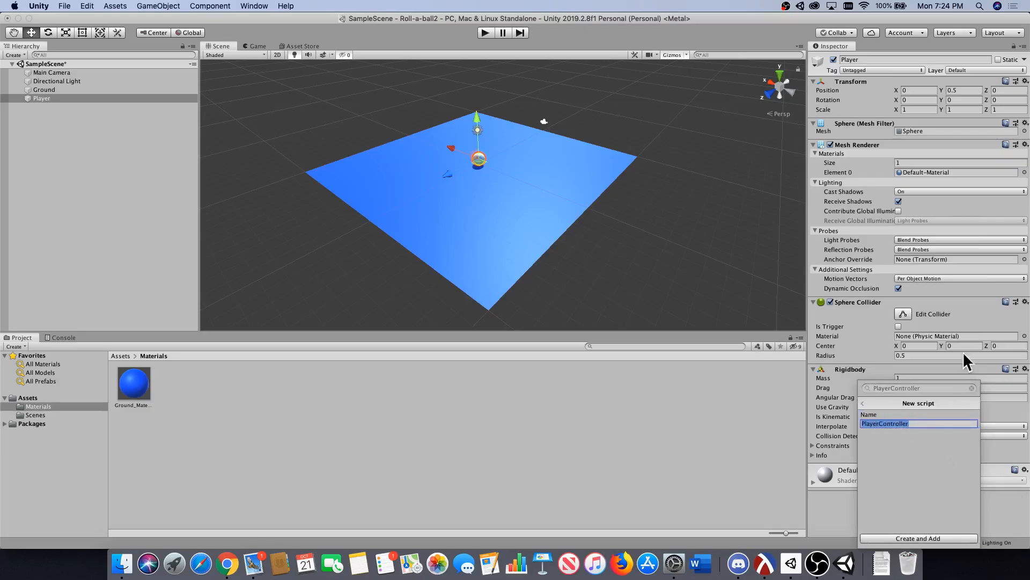
click(925, 536)
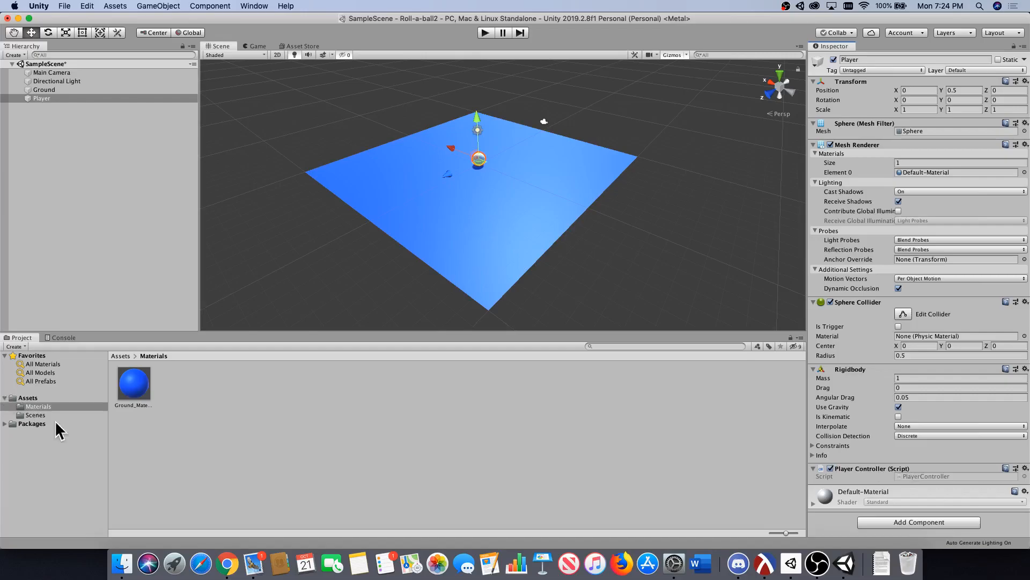
Create a new folder named Scripts in the project's Assets folder.
click(30, 398)
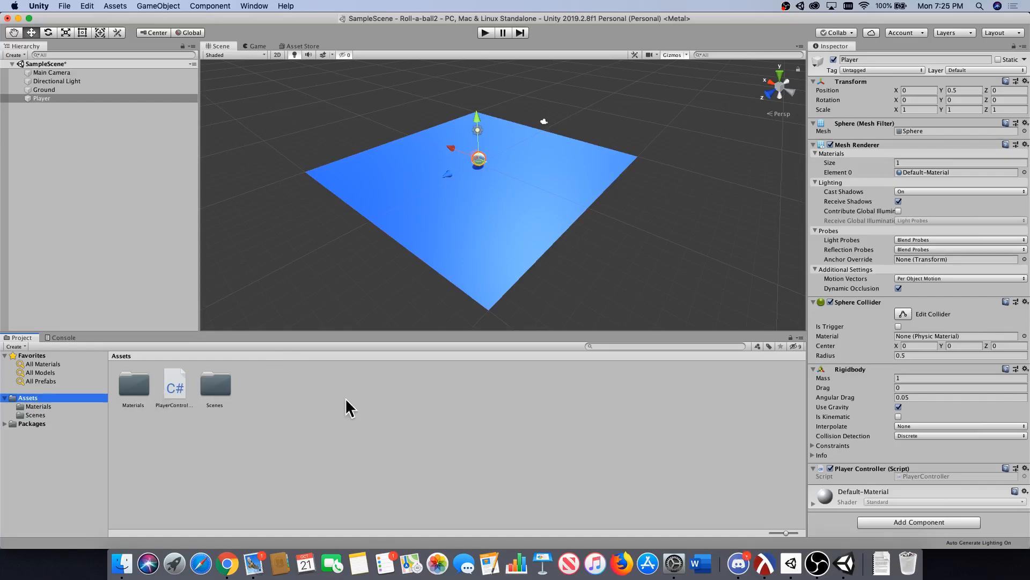
right_click(278, 396)
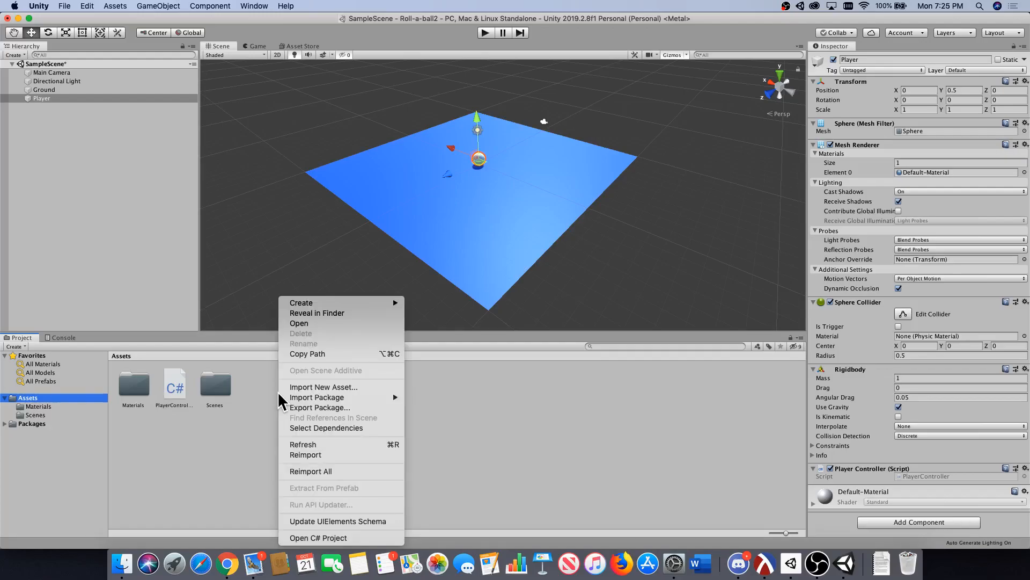
mouse_move(325, 306)
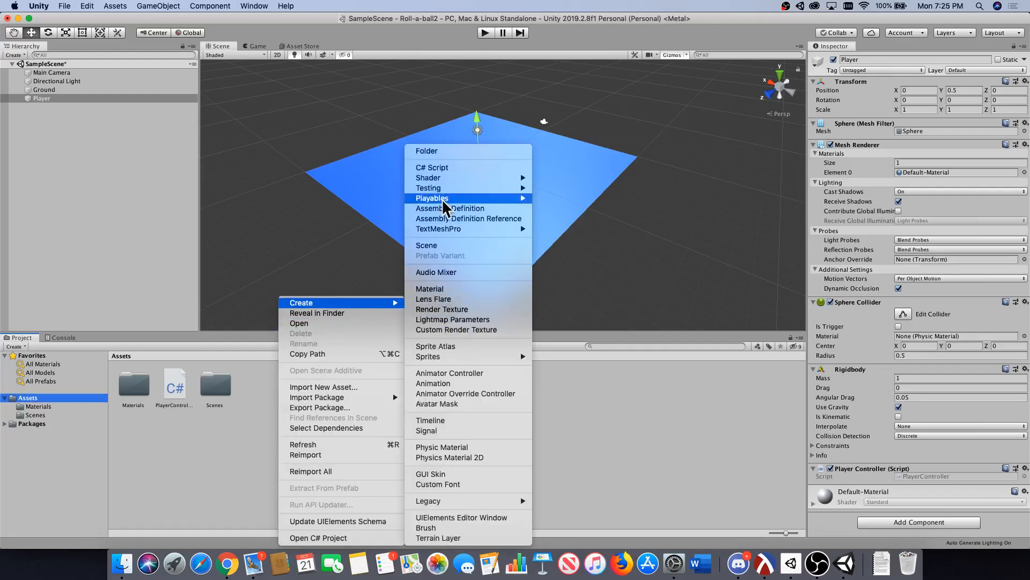
click(431, 152)
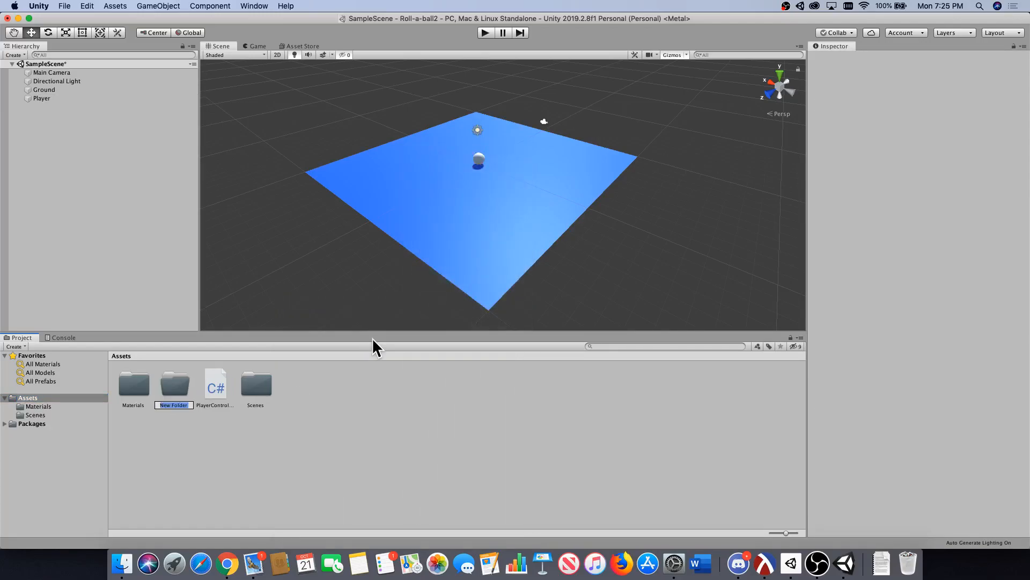
text(Scripts)
key(Return)
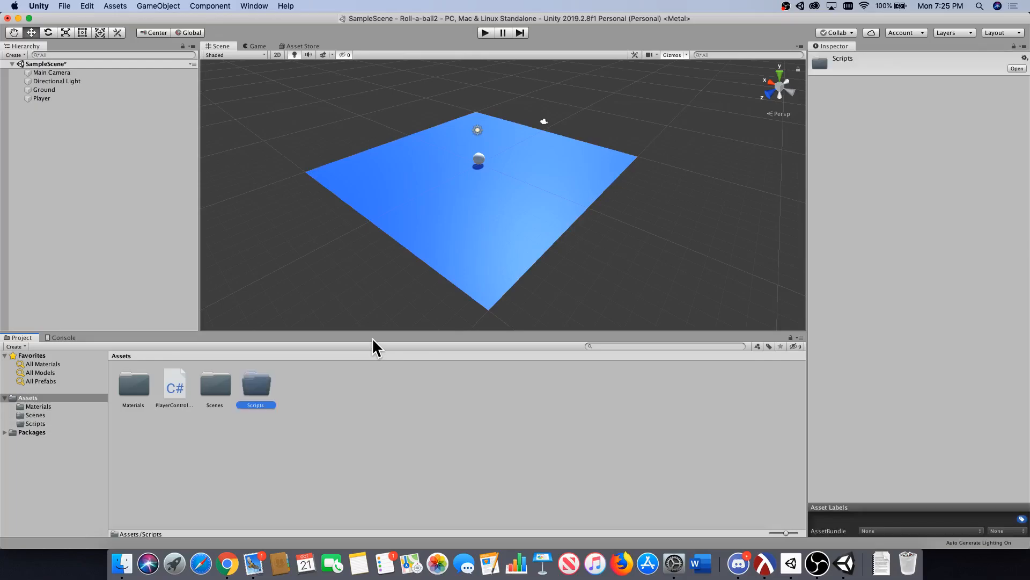
Move the PlayerController script into the Scripts folder and open that folder.
click(349, 438)
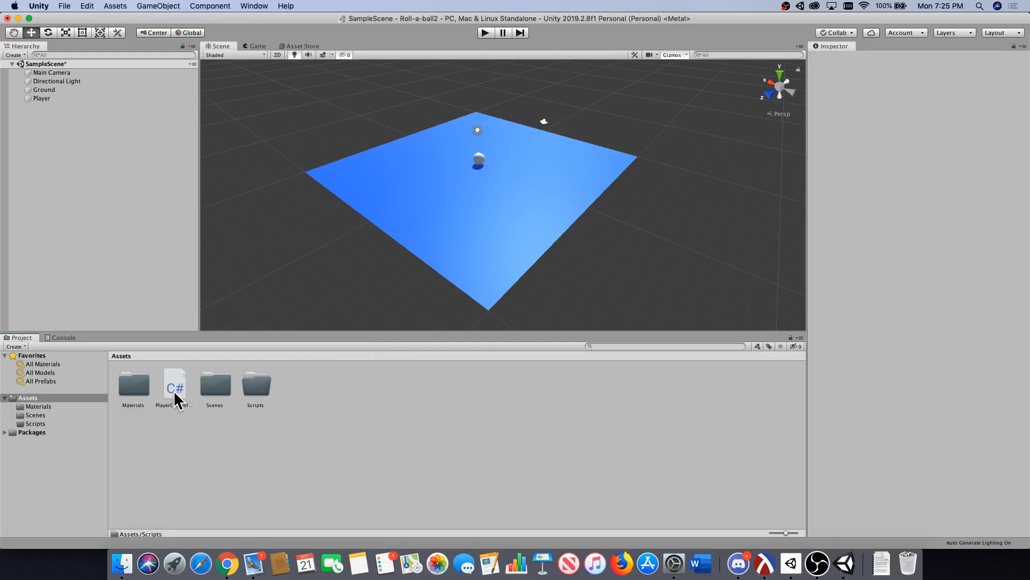
drag(169, 381, 253, 382)
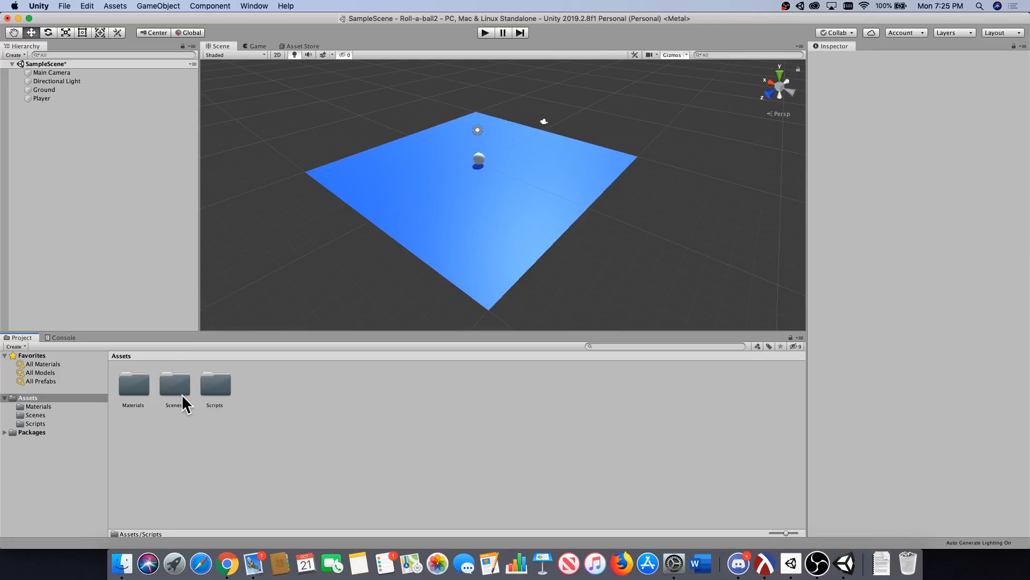
double_click(217, 383)
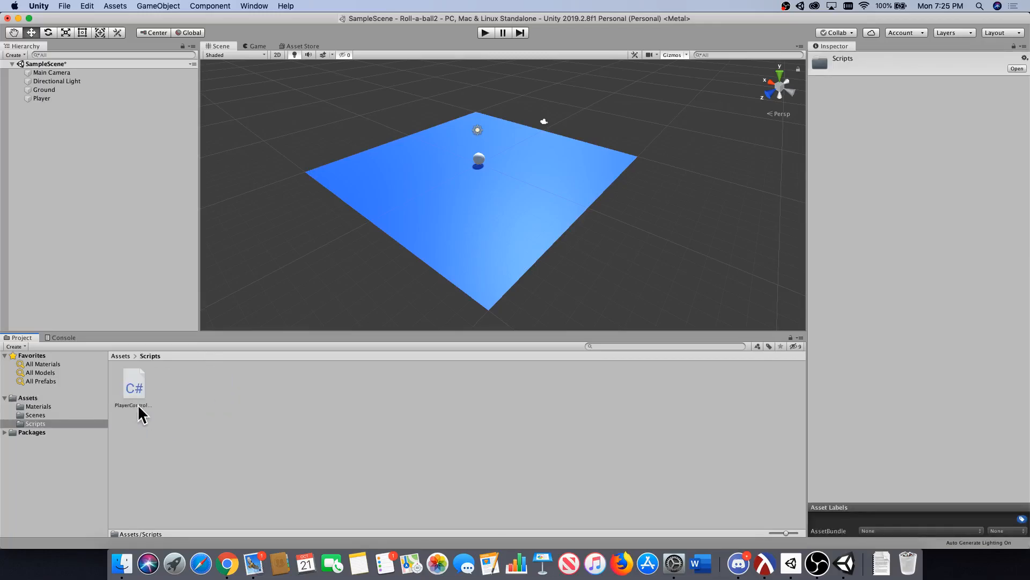
Open the PlayerController script in Visual Studio and dismiss the update window without installing anything.
click(133, 388)
click(214, 402)
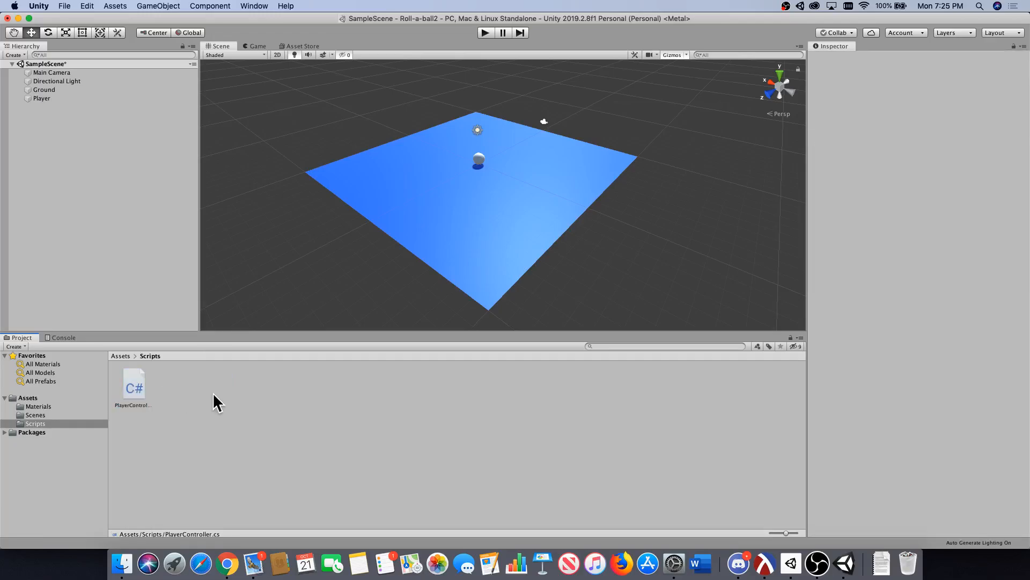
click(131, 389)
double_click(129, 387)
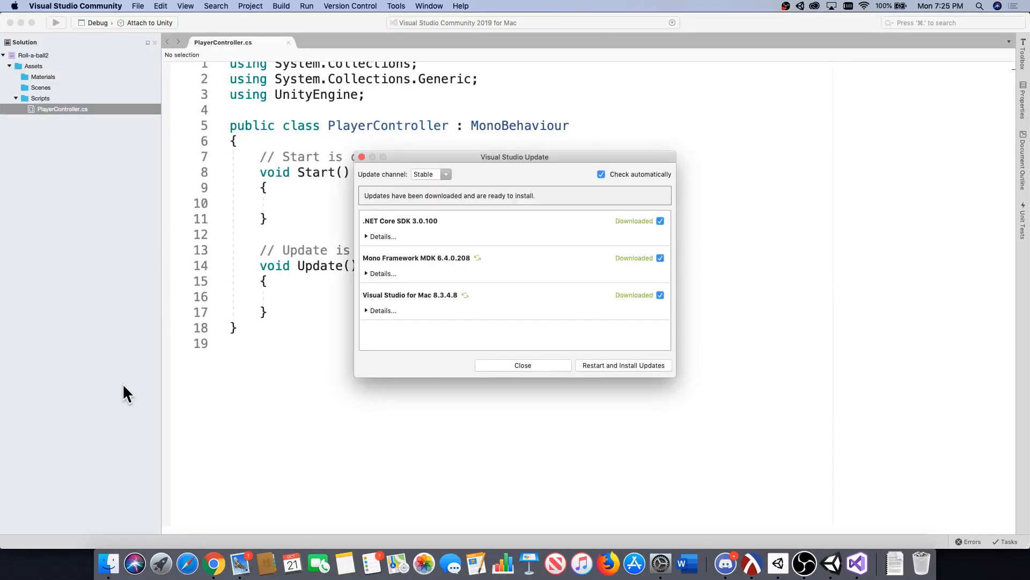
click(525, 367)
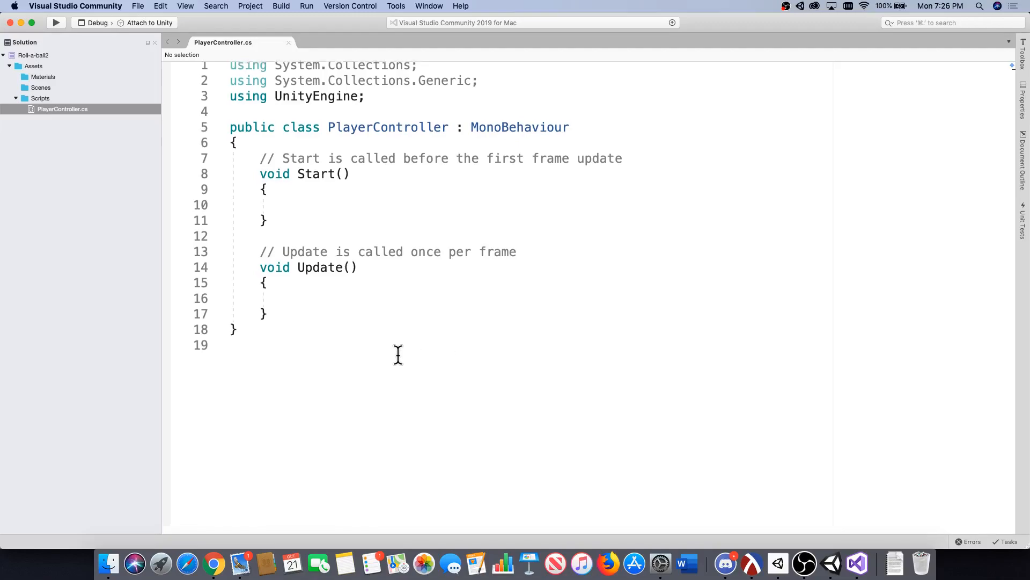
Examine the script's using statements, the PlayerController class declaration, and the default Start and Update methods.
scroll(398, 356, up, 1)
click(344, 313)
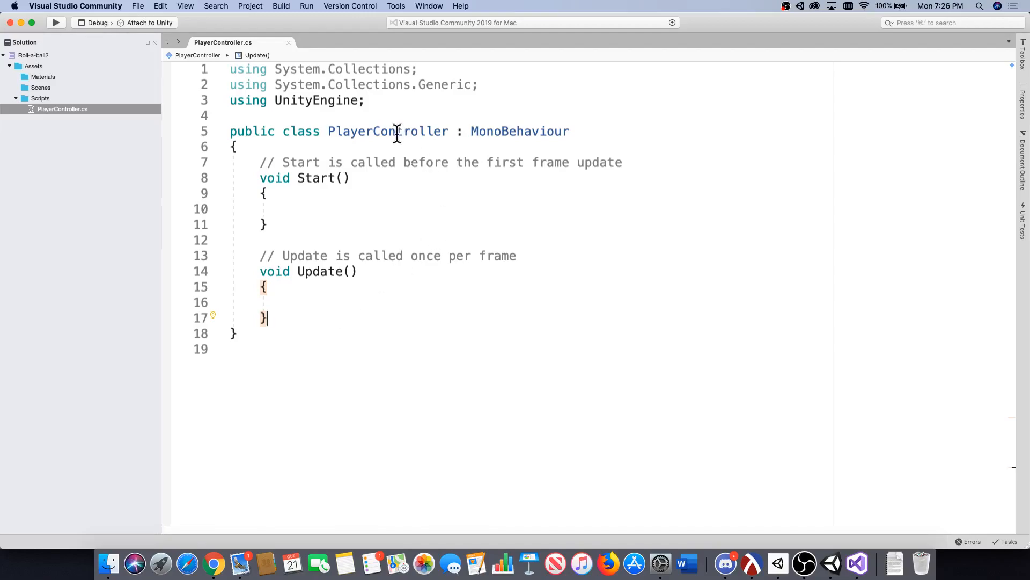
drag(376, 102, 202, 69)
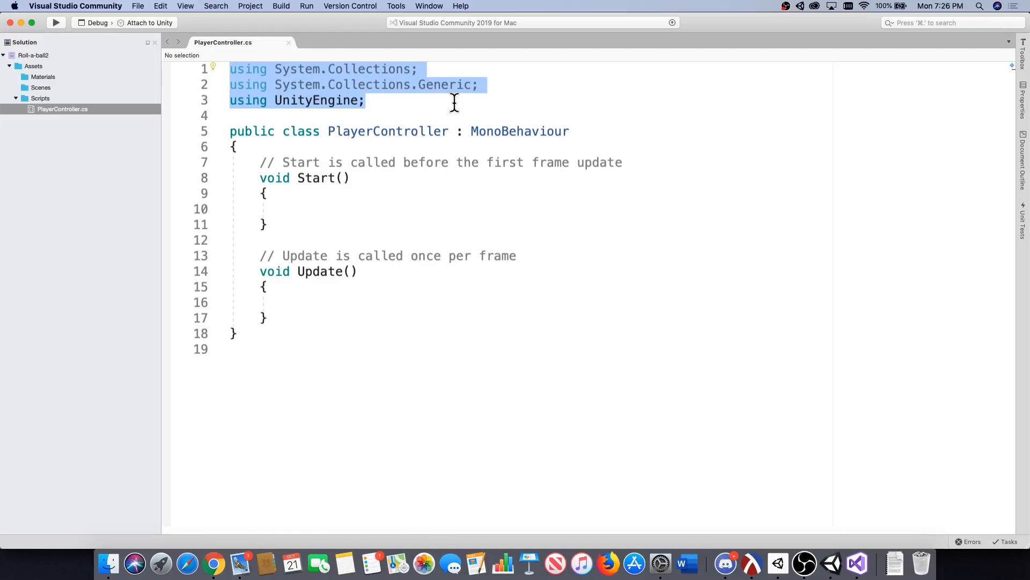
click(384, 110)
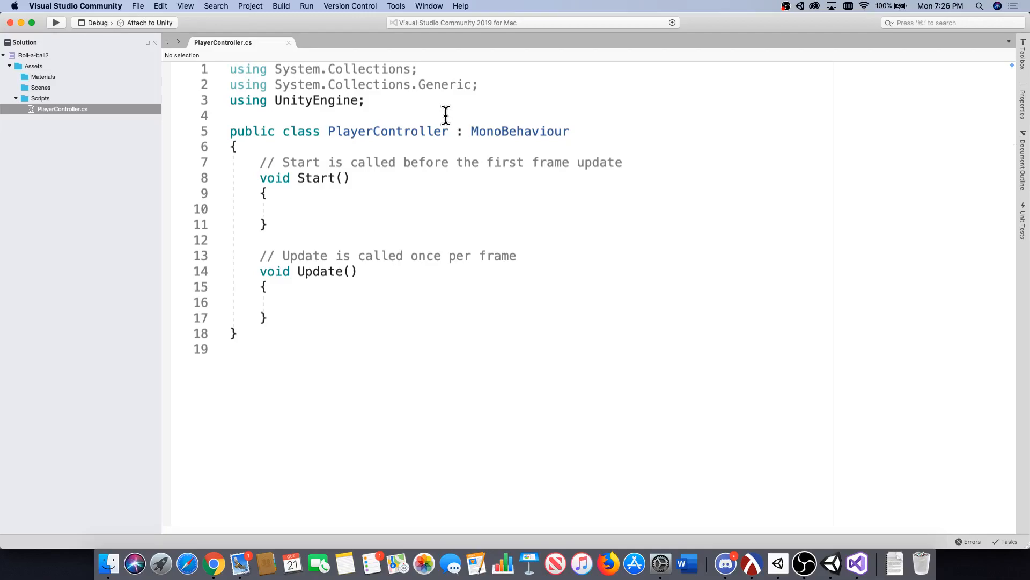
drag(455, 132, 332, 132)
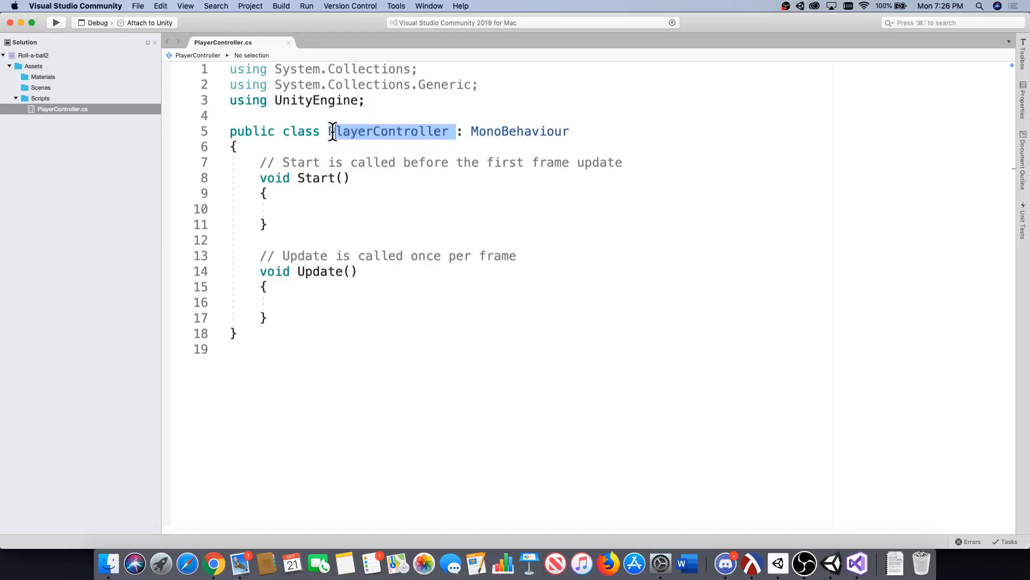
click(339, 133)
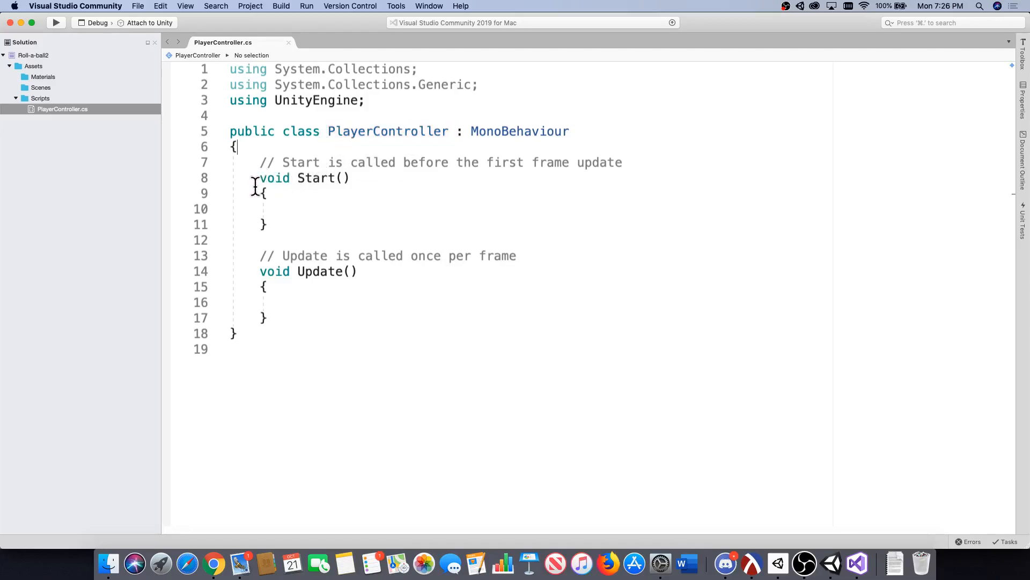
drag(260, 178, 351, 179)
drag(260, 272, 352, 275)
click(299, 162)
drag(350, 181, 336, 181)
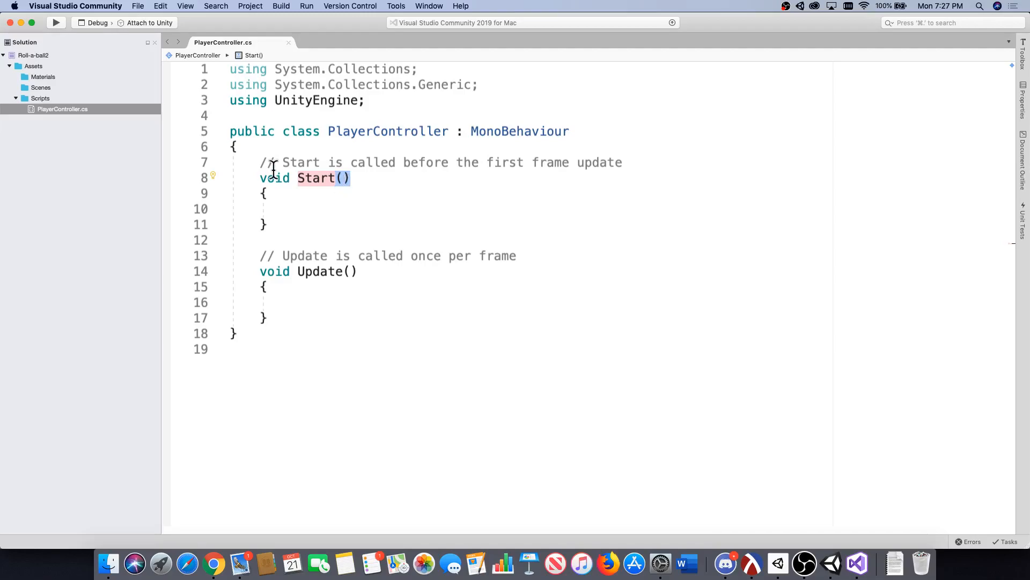
drag(291, 177, 264, 181)
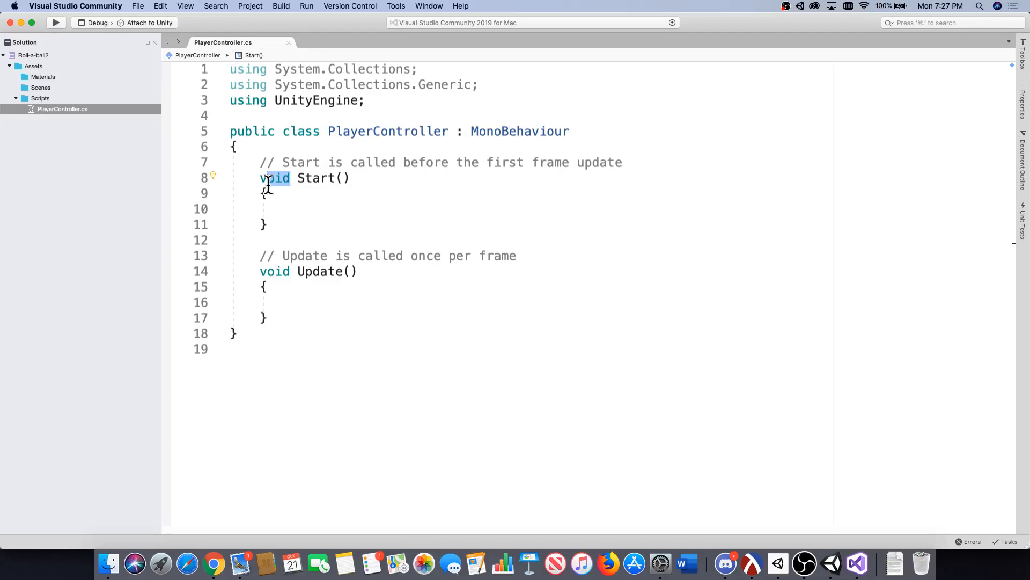
click(299, 177)
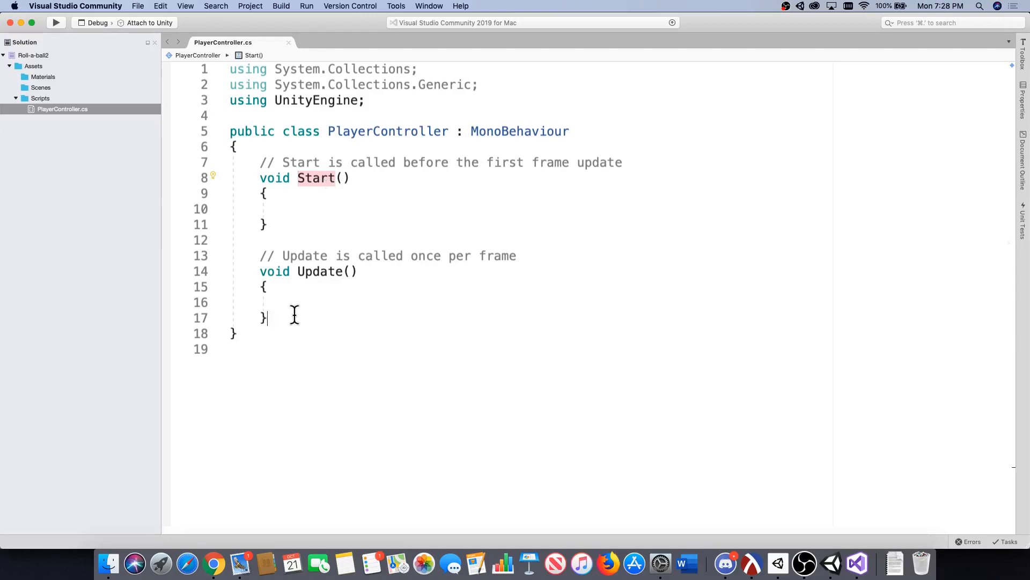
drag(295, 317, 214, 253)
click(280, 301)
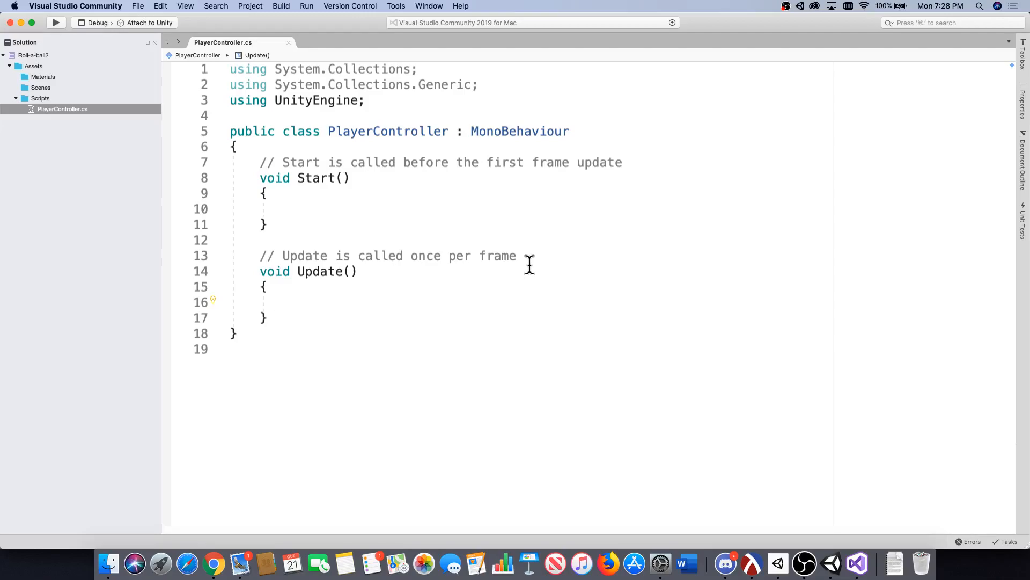
Add an empty private void FixedUpdate() method below Update in the PlayerController class.
click(343, 317)
key(Return)
key(Return)
text(void Fisxe)
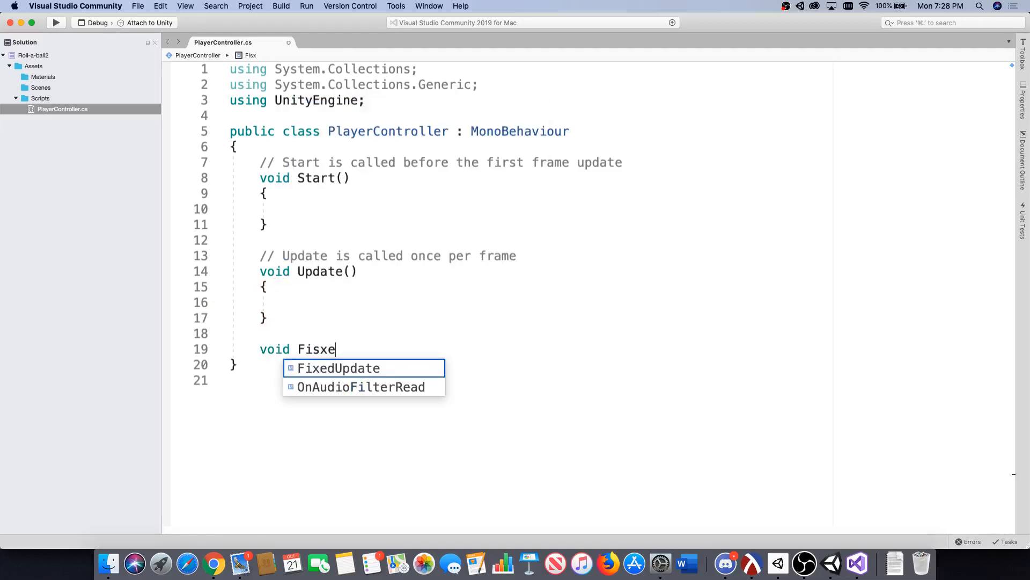
key(BackSpace)
key(BackSpace)
key(BackSpace)
text(xedU)
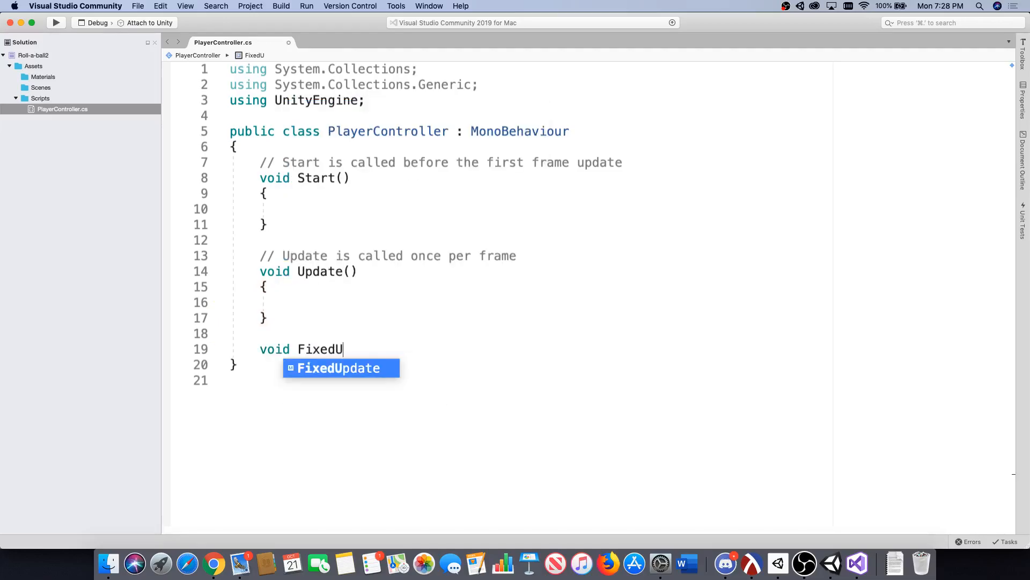
text(pdate)
key(Return)
text())
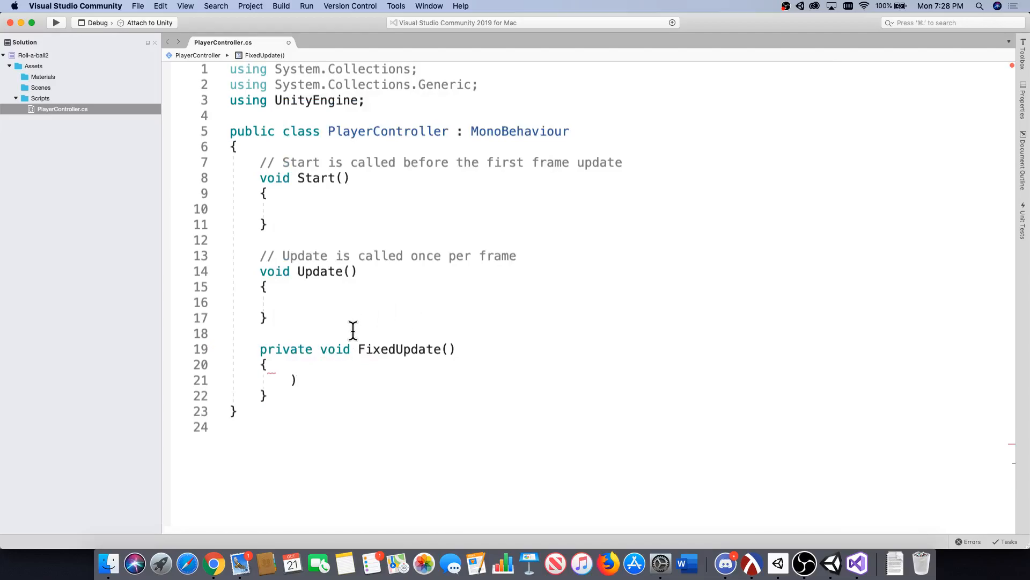
key(BackSpace)
text(\)
key(BackSpace)
Try the undefined word asdf inside FixedUpdate, inspect how the editor flags it, and delete that line.
click(267, 365)
click(307, 379)
text(asdf)
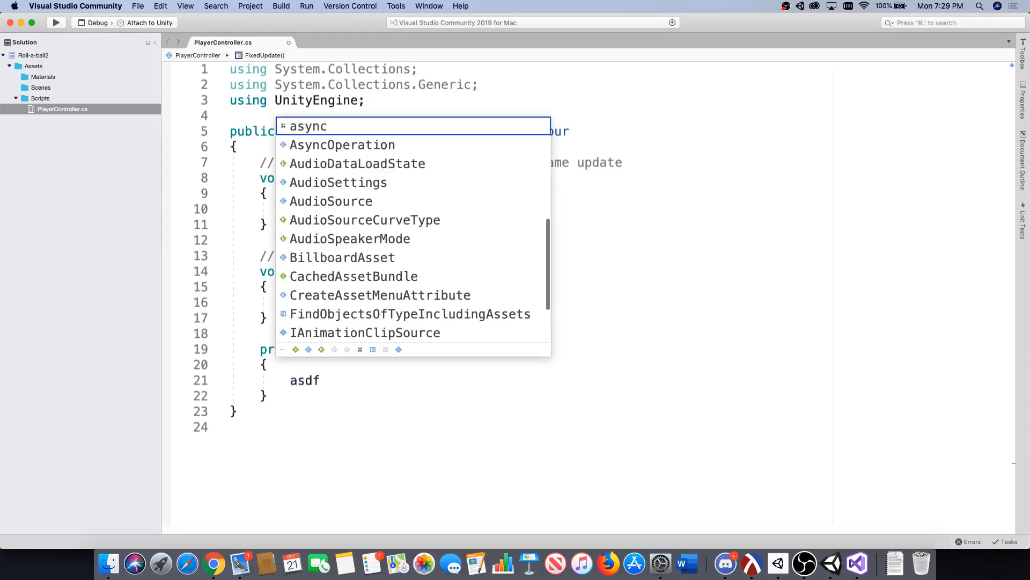
key(Escape)
drag(322, 382, 291, 383)
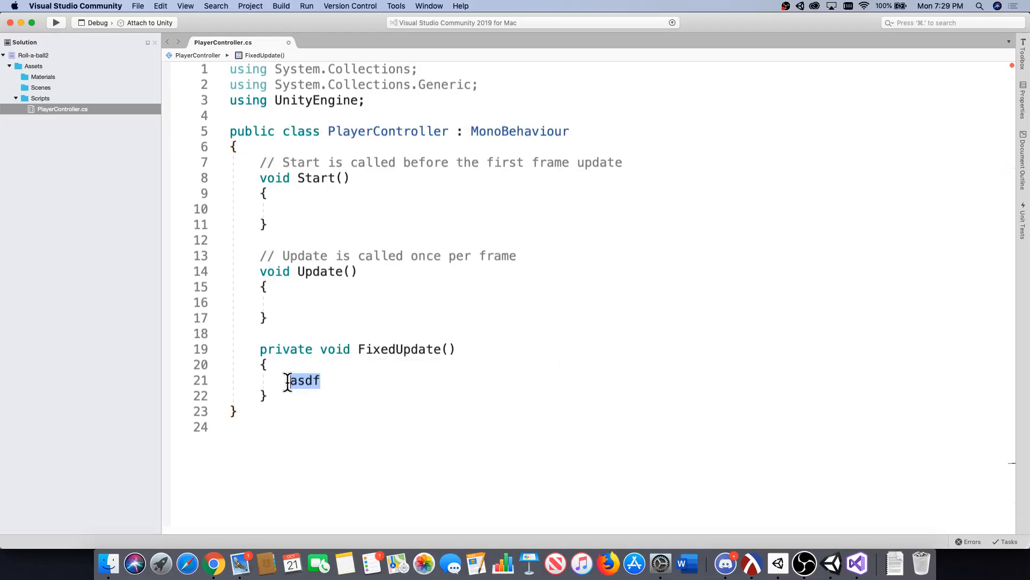
mouse_move(291, 383)
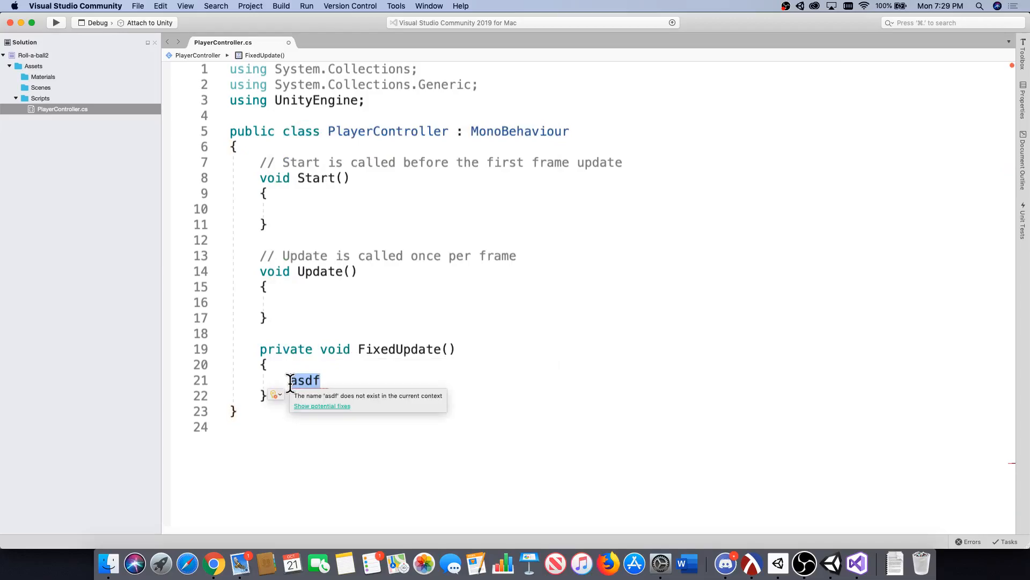
click(317, 380)
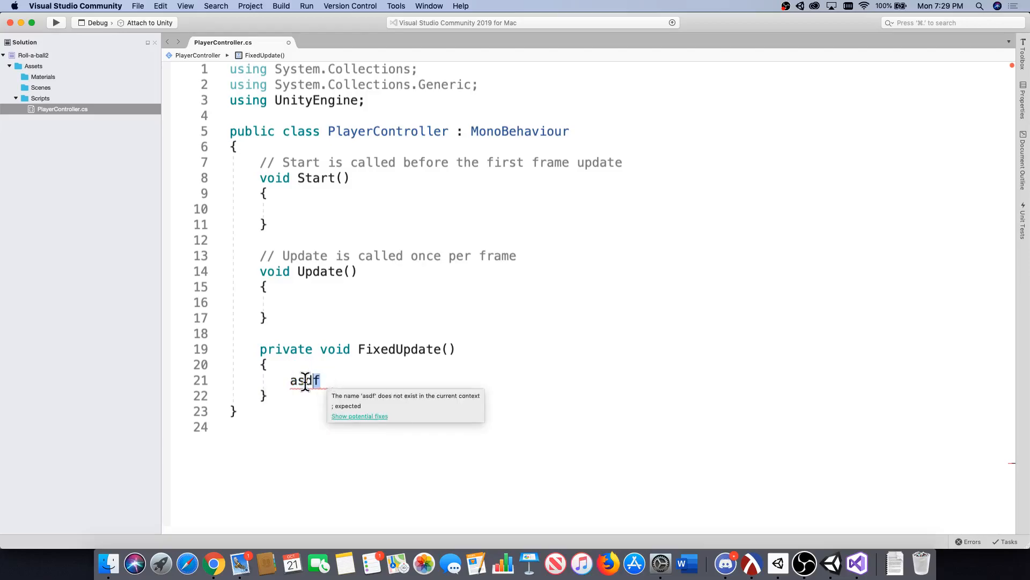
drag(321, 381, 185, 379)
key(BackSpace)
key(BackSpace)
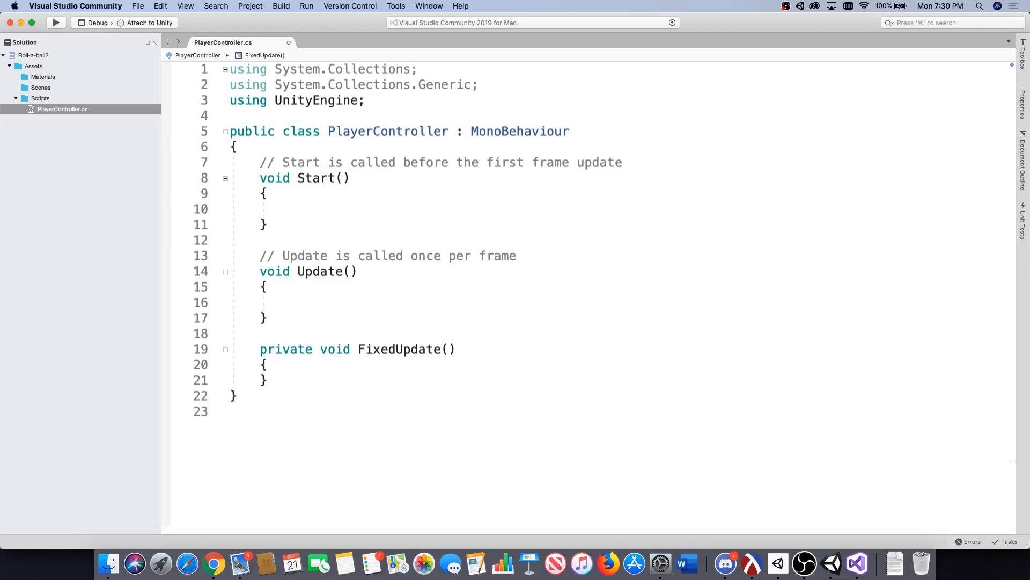
Declare the variable int x = 1; inside Start, save the script, and inspect the hint on x.
click(294, 211)
text(int x = 1;)
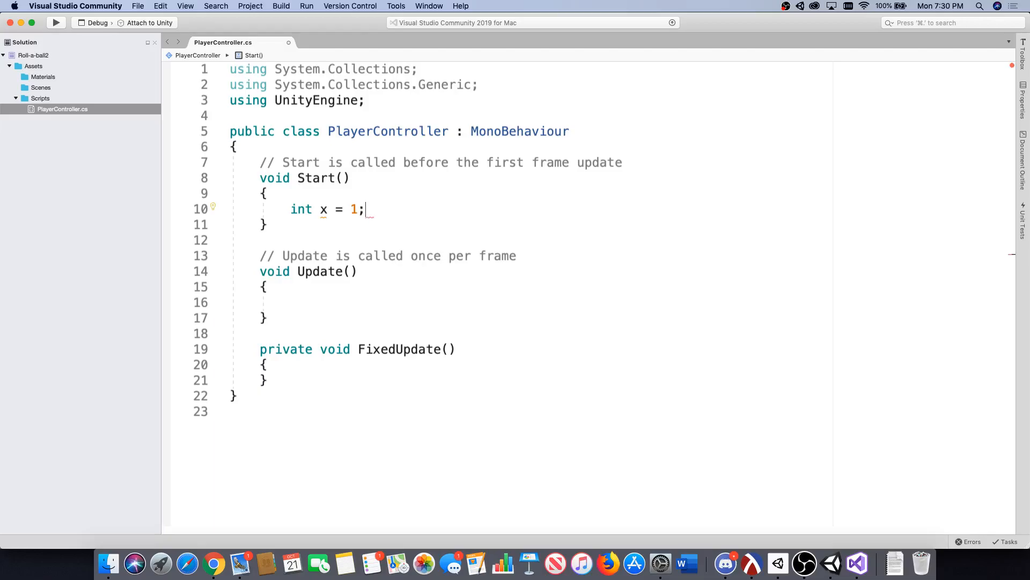
key(super+s)
mouse_move(323, 215)
click(336, 195)
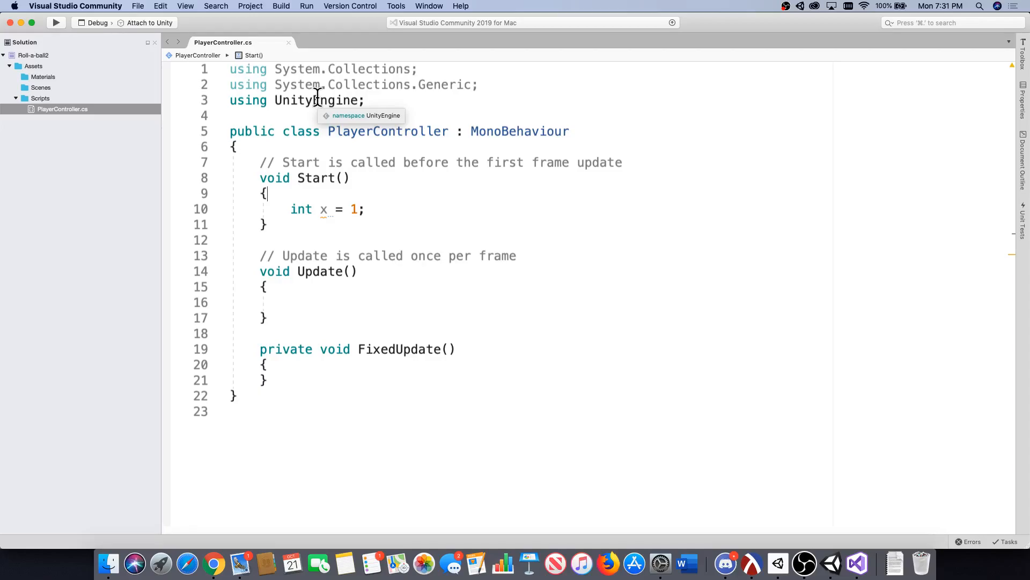
Try adding .5 to the value of x in Start and remove the decimal part.
click(359, 209)
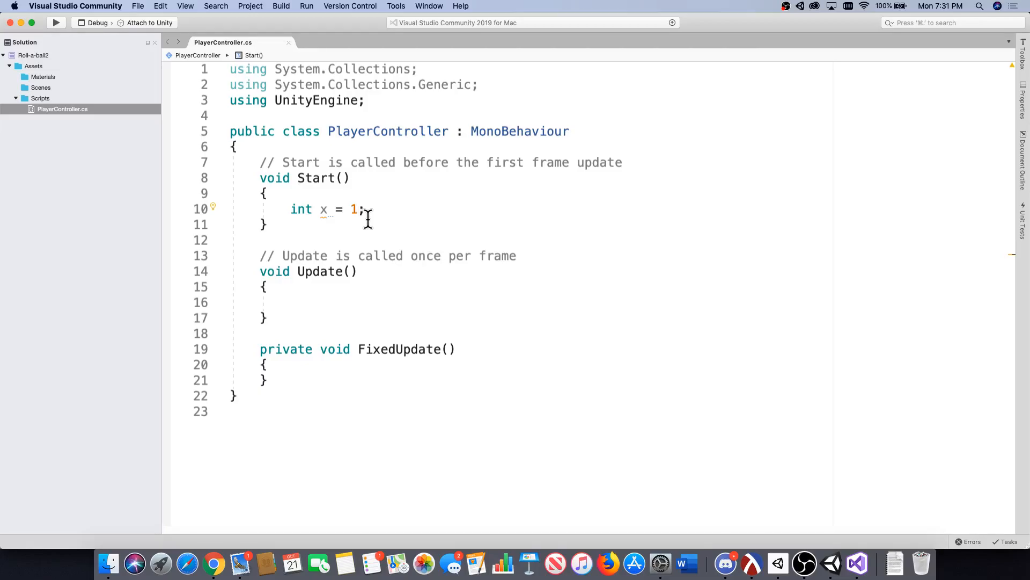
text(.5)
key(BackSpace)
key(BackSpace)
key(Return)
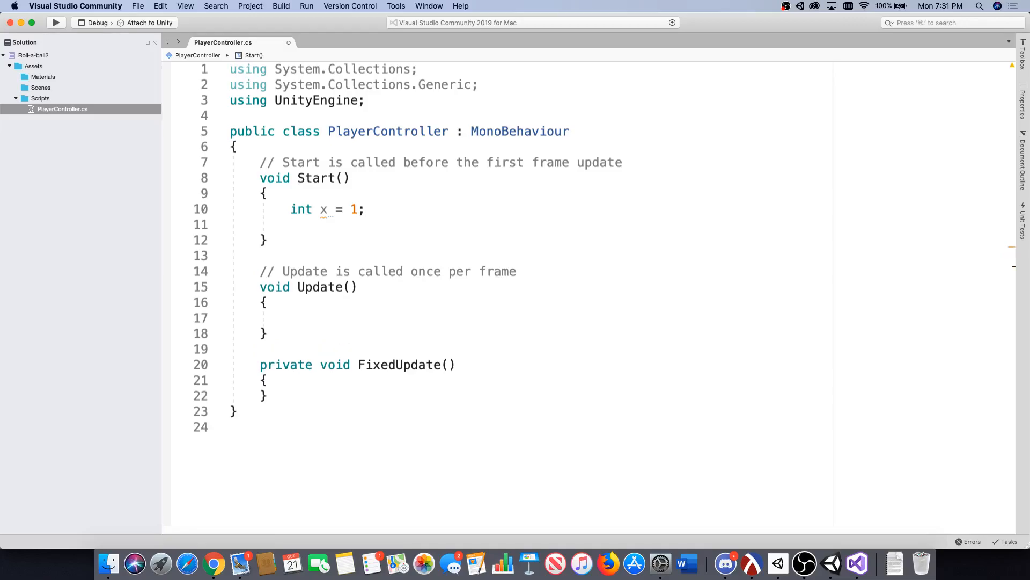
text(prin)
key(BackSpace)
key(BackSpace)
key(BackSpace)
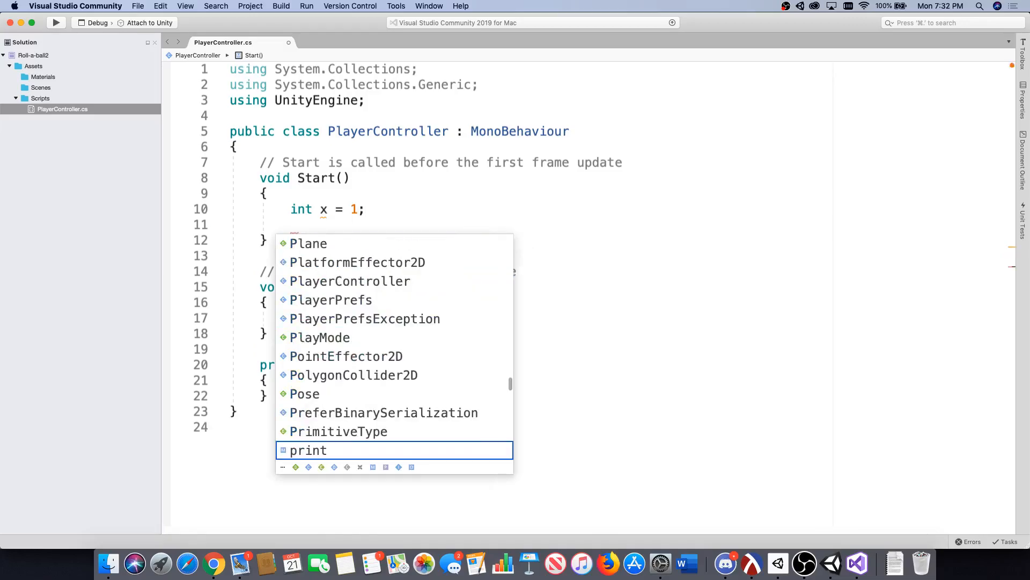
key(BackSpace)
drag(310, 225, 221, 219)
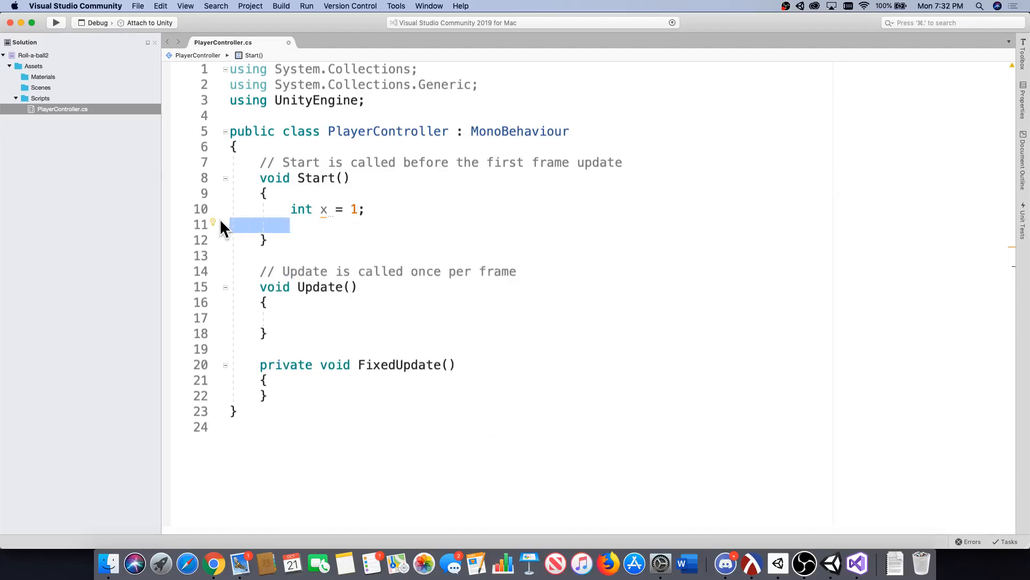
key(BackSpace)
key(BackSpace)
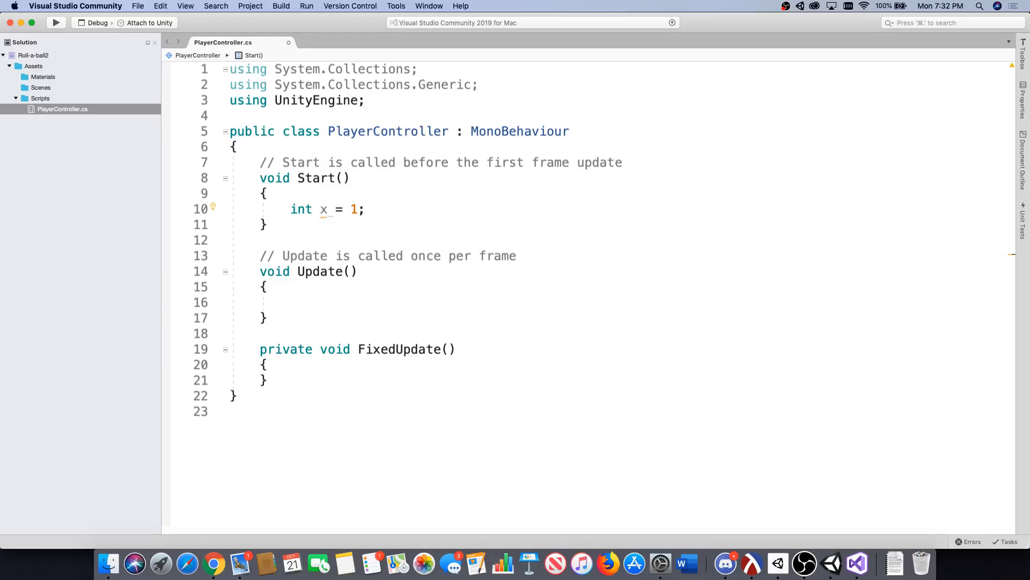
Declare a string variable named word inside Start with a first name as its quoted value, and save the script.
key(Return)
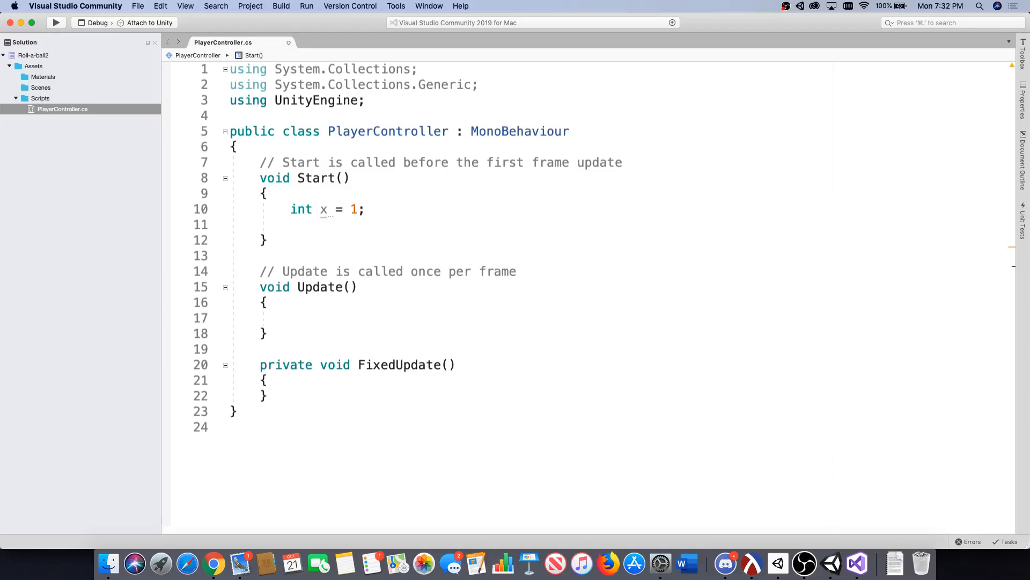
text(string word = "andrew")
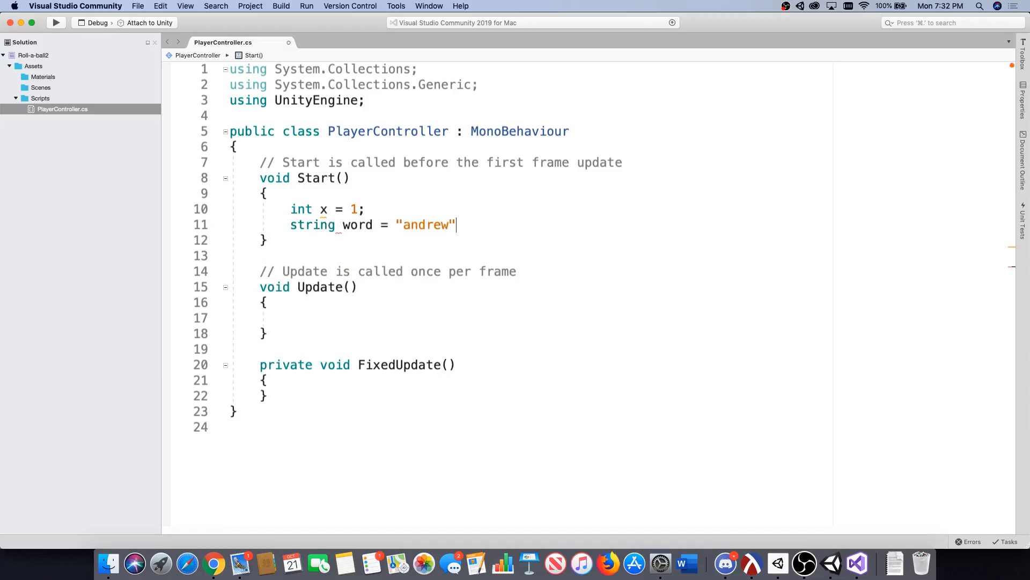
text(;)
key(super+s)
key(Return)
key(Return)
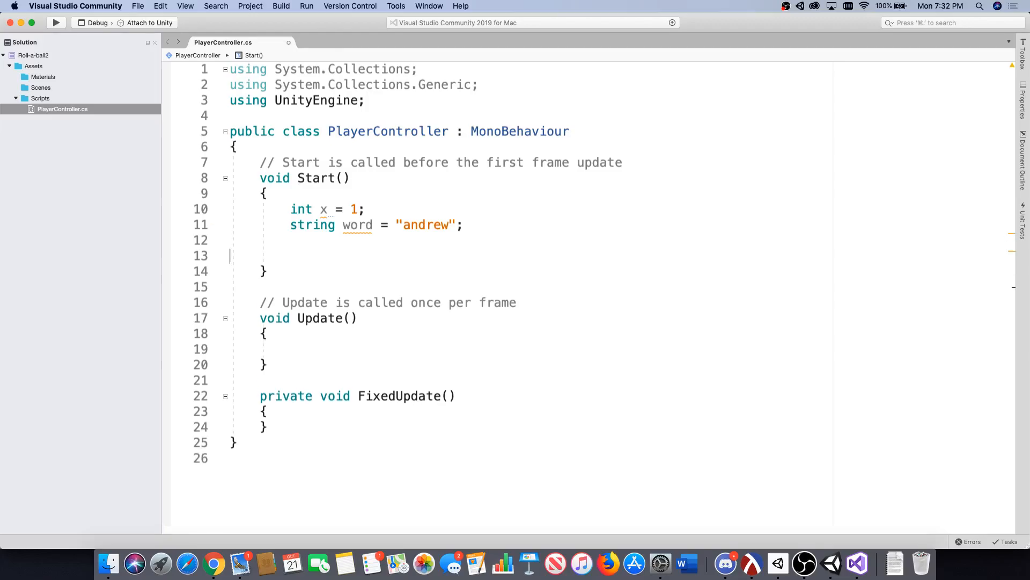
Declare string word2 = "134"; on the line below the word variable in Start.
key(BackSpace)
text(stin)
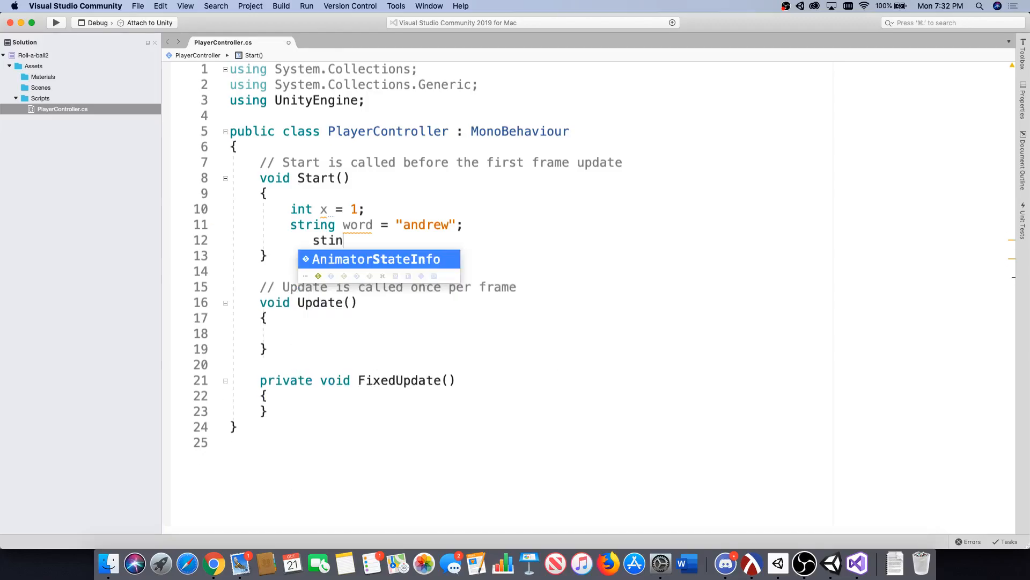
key(BackSpace)
key(BackSpace)
key(BackSpace)
key(BackSpace)
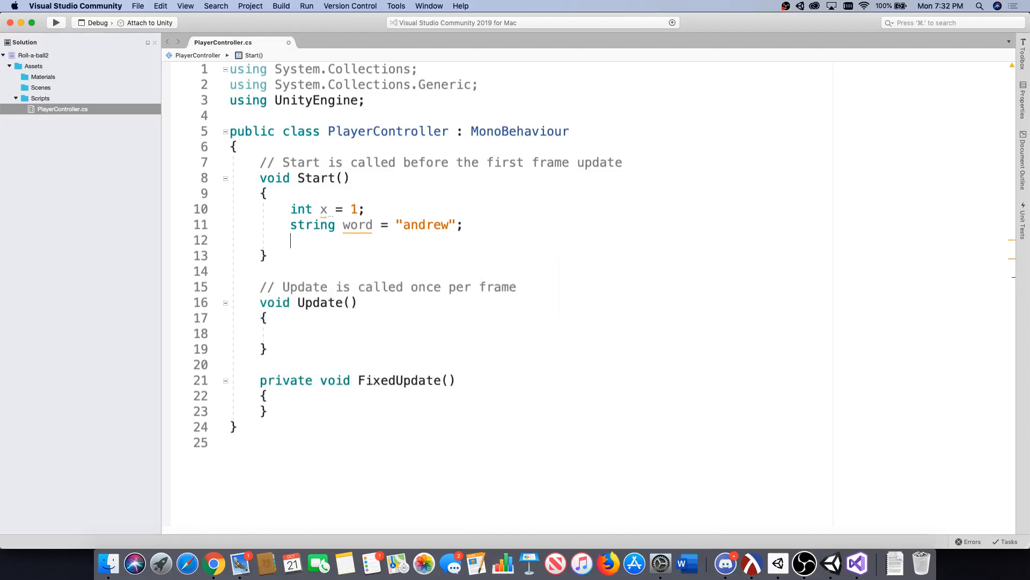
text(string word2)
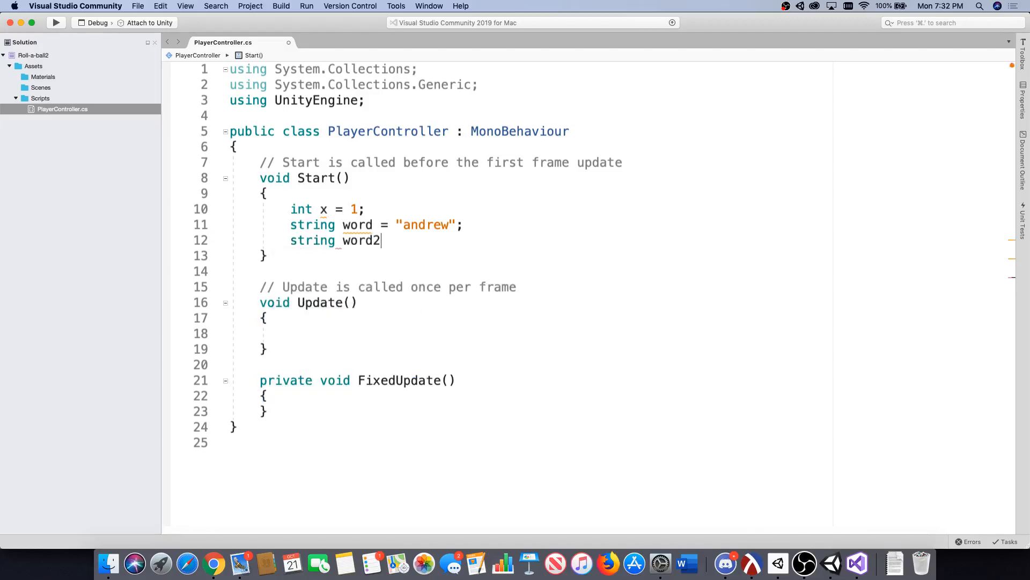
text( = "134";)
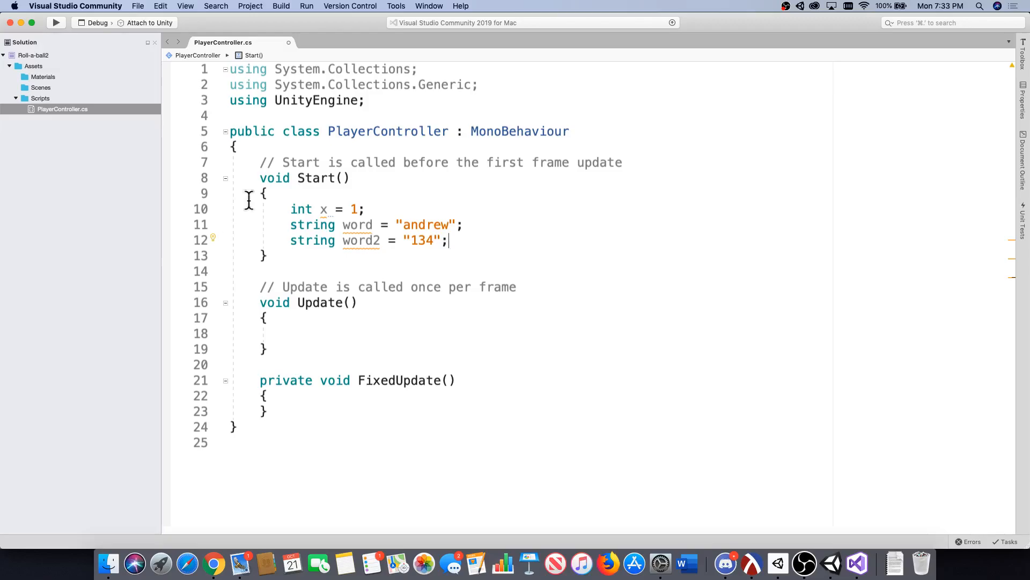
drag(374, 224, 346, 226)
mouse_move(346, 226)
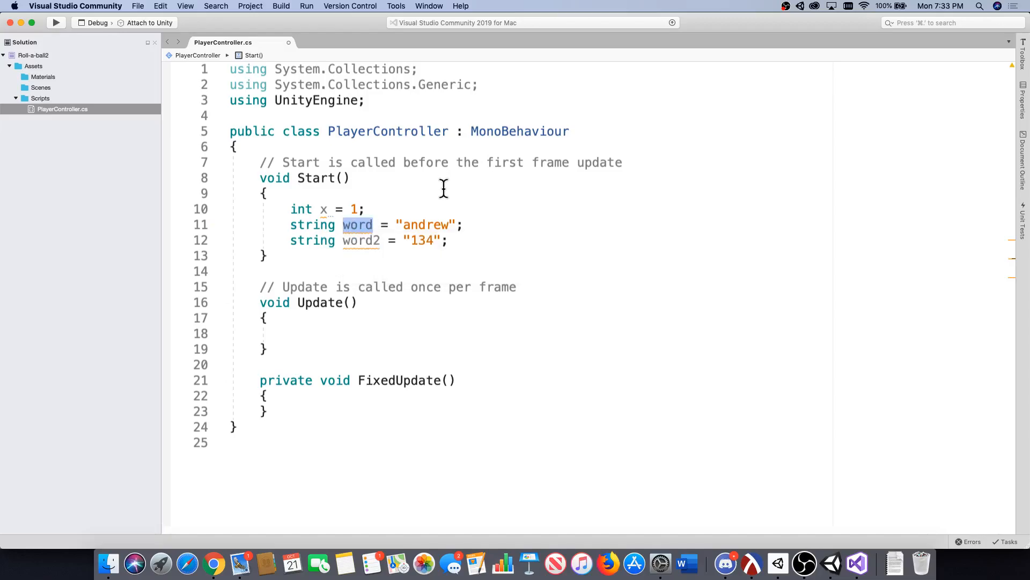
click(436, 210)
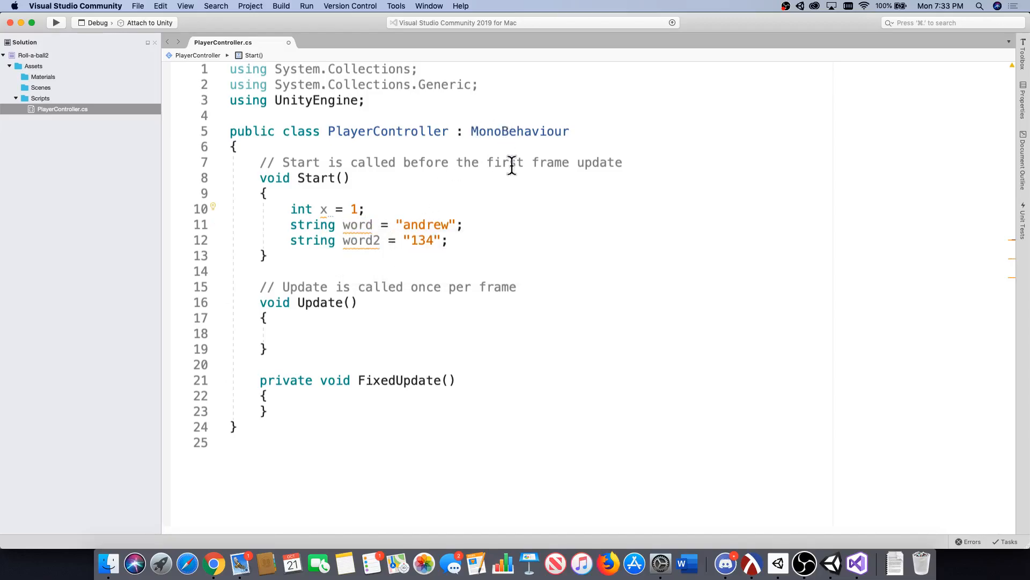
mouse_move(399, 226)
click(465, 223)
Declare bool done = true; on a new line below word2 in Start.
click(471, 235)
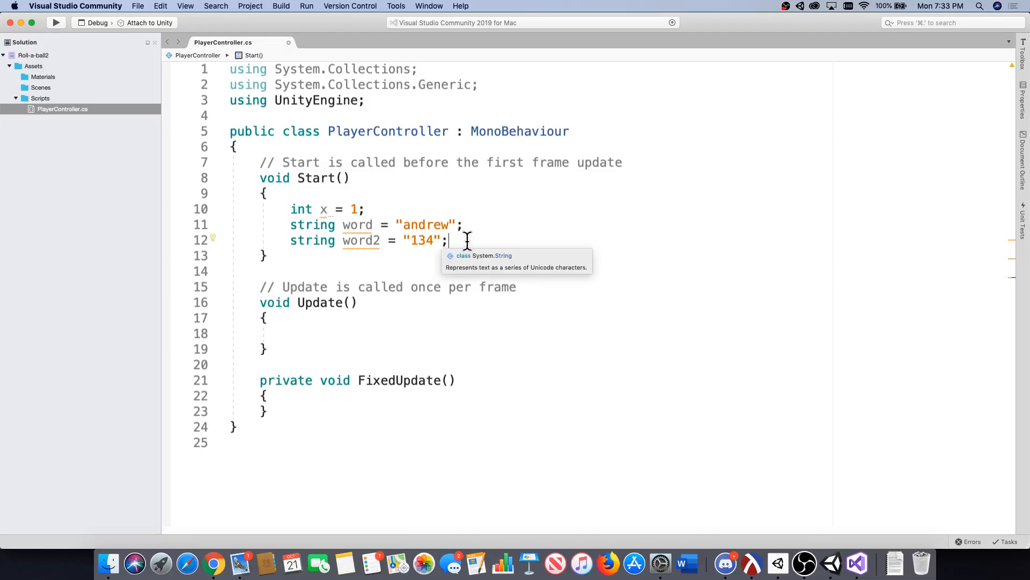
key(Return)
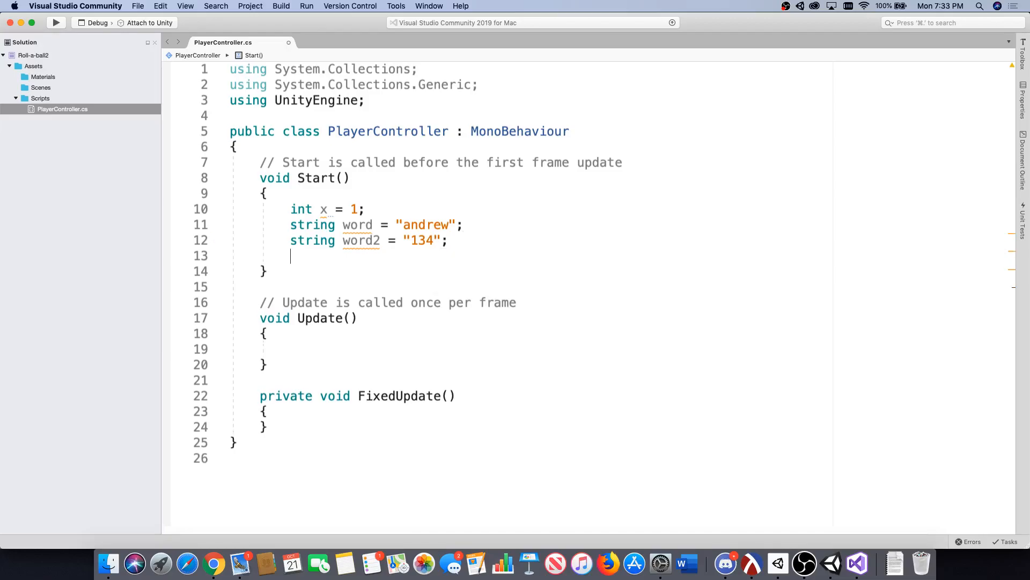
text(bool )
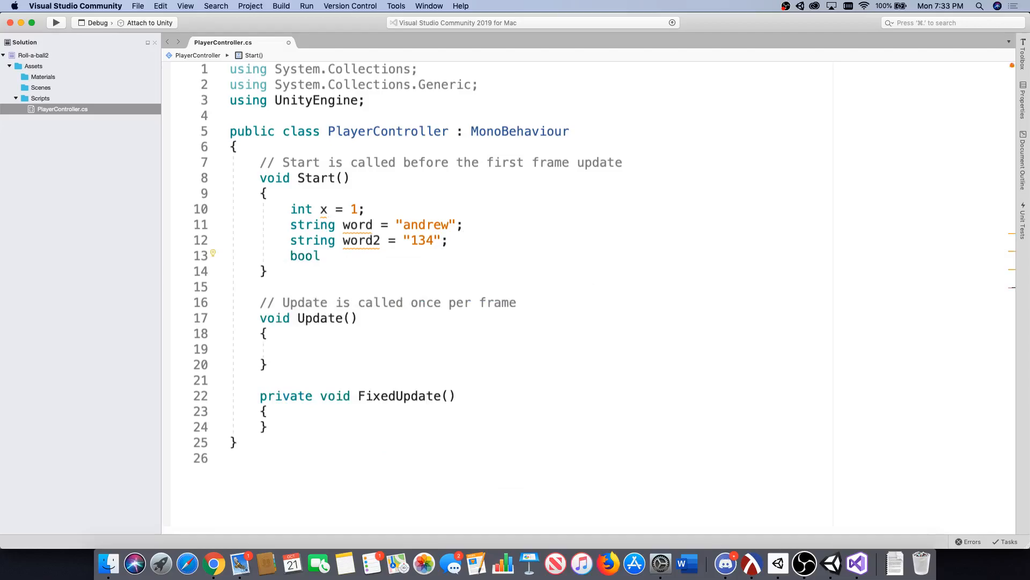
text(done = true;)
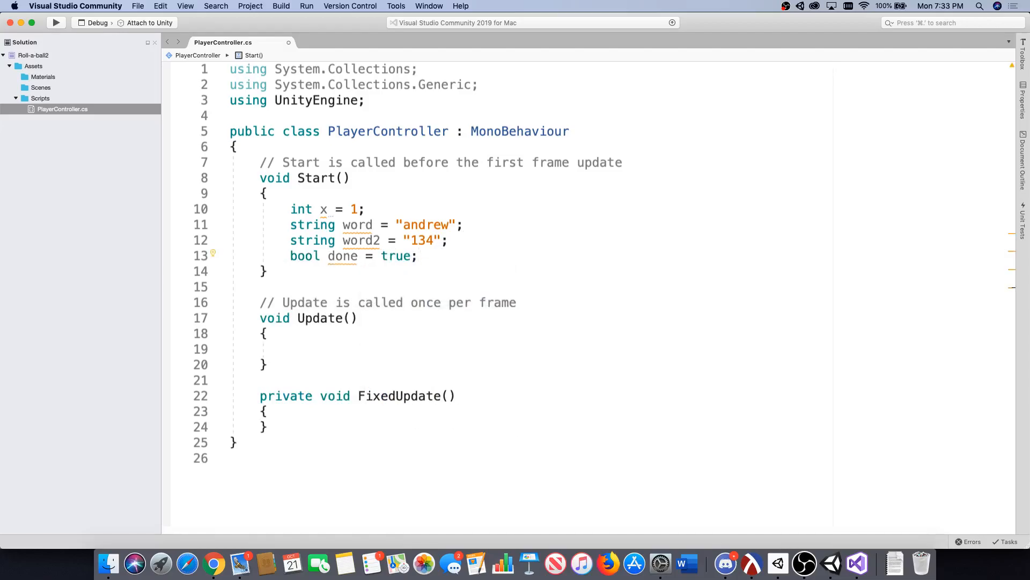
drag(322, 256, 292, 256)
click(328, 256)
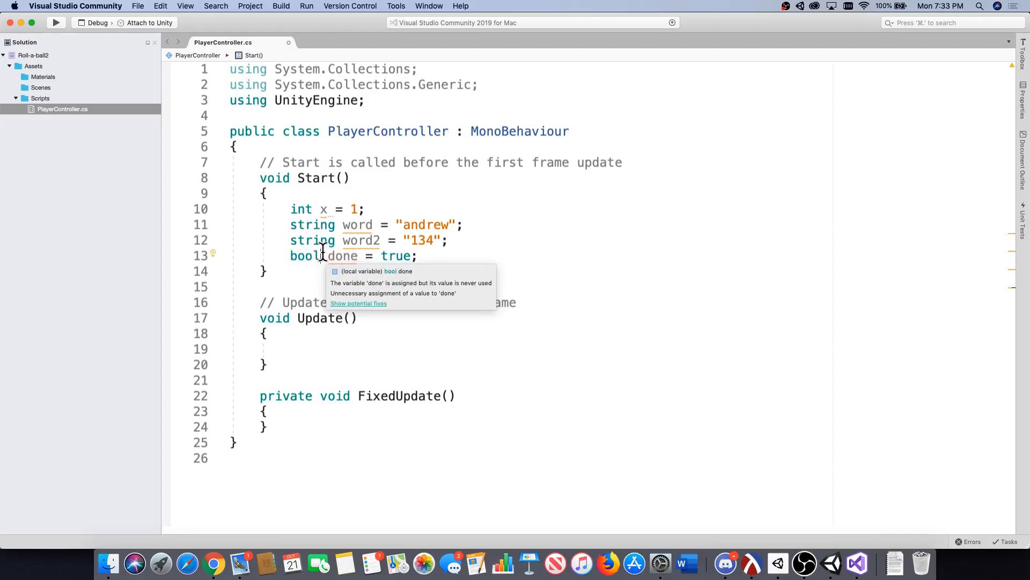
double_click(305, 256)
drag(413, 256, 384, 264)
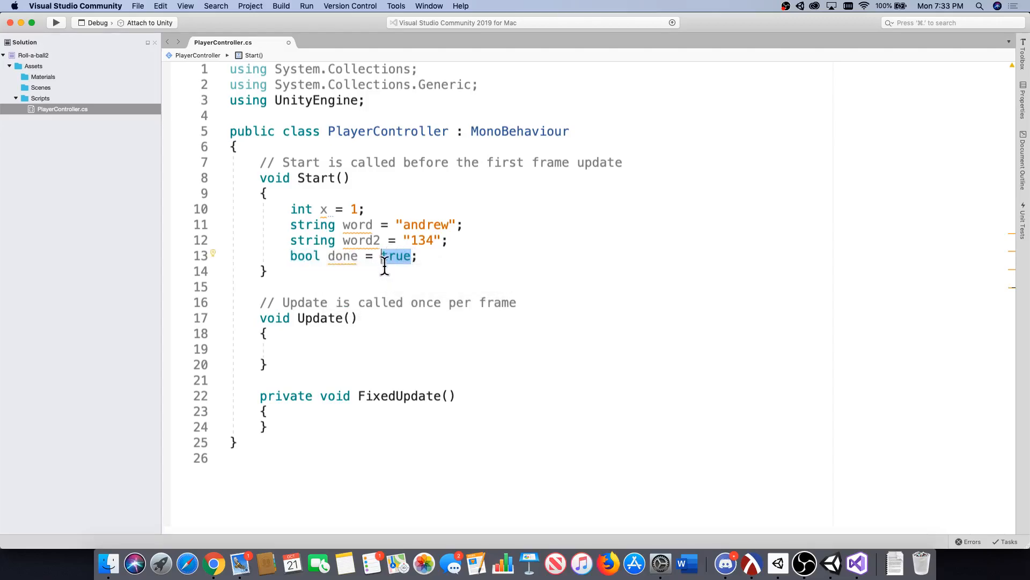
Declare float y = 2.2; on a new line below the done variable in Start.
click(363, 256)
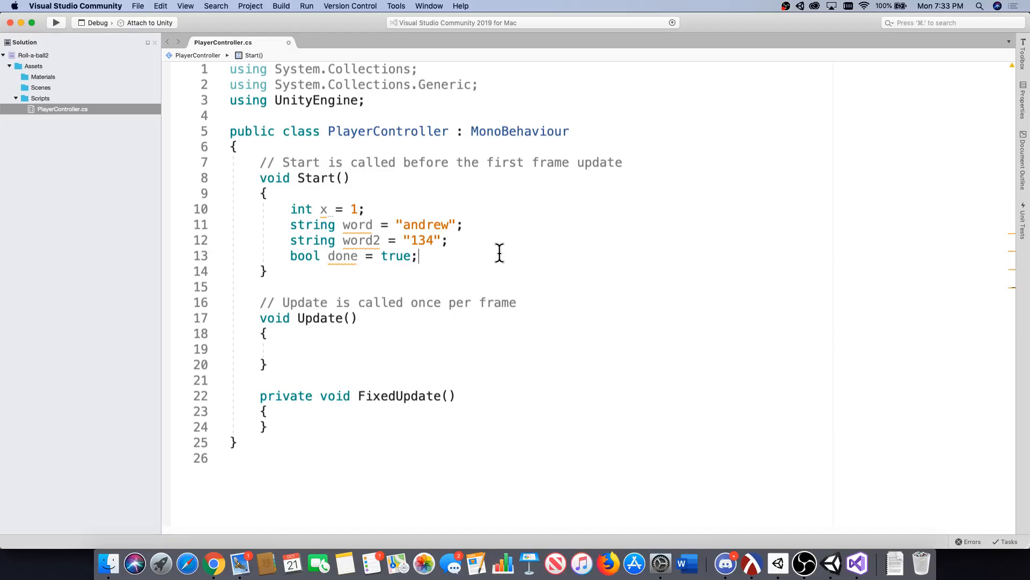
key(Return)
text(flo)
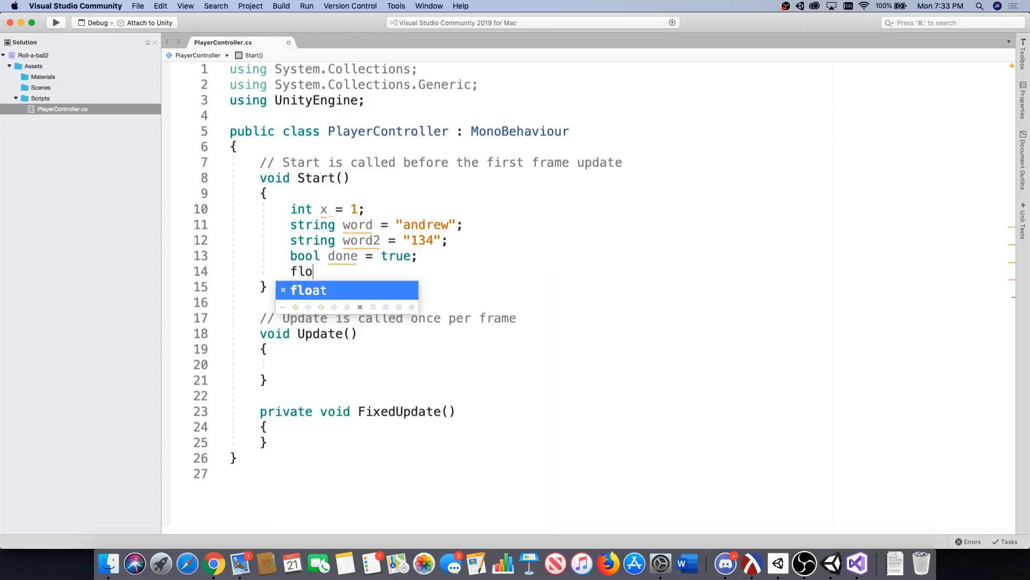
text(at hy)
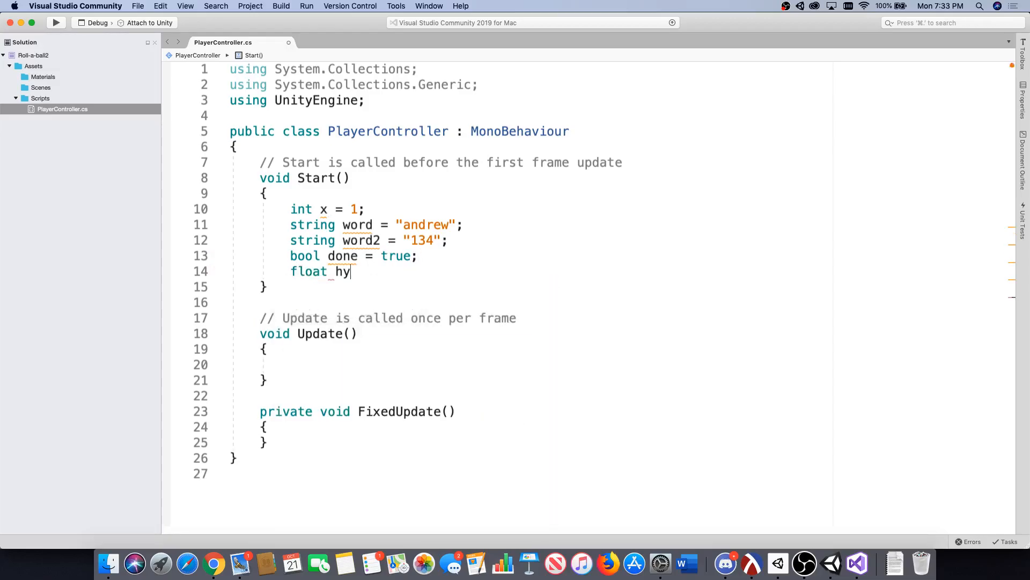
key(BackSpace)
key(BackSpace)
text(y = 2.2;)
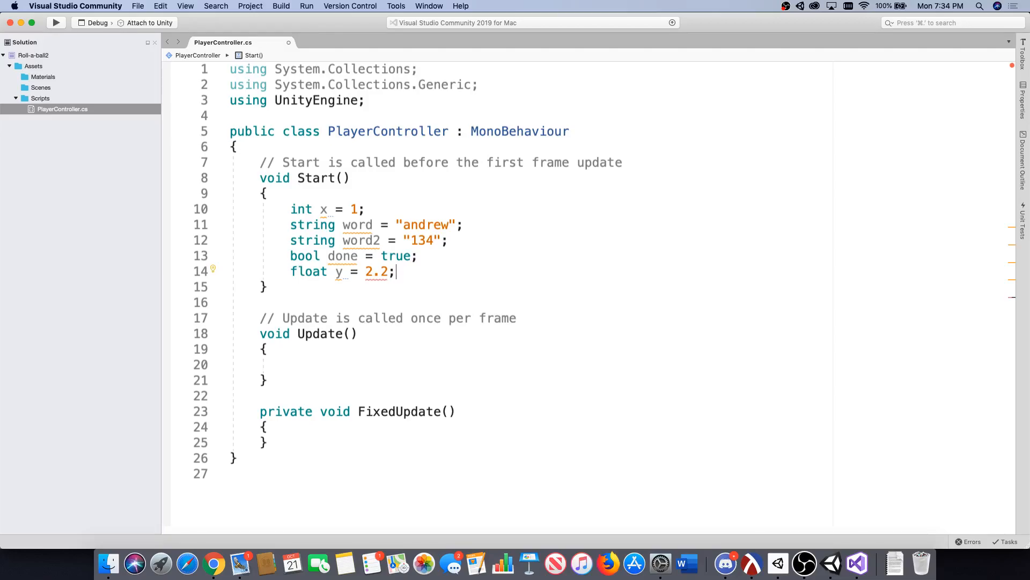
Add the declaration float x = 2; below the y variable in Start.
key(Return)
text(float)
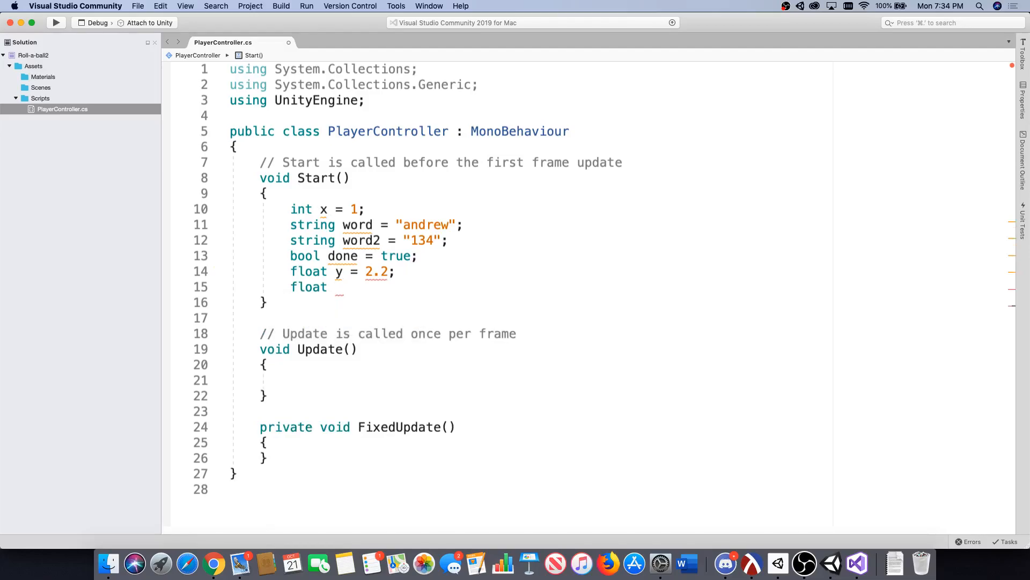
text( x = 2;)
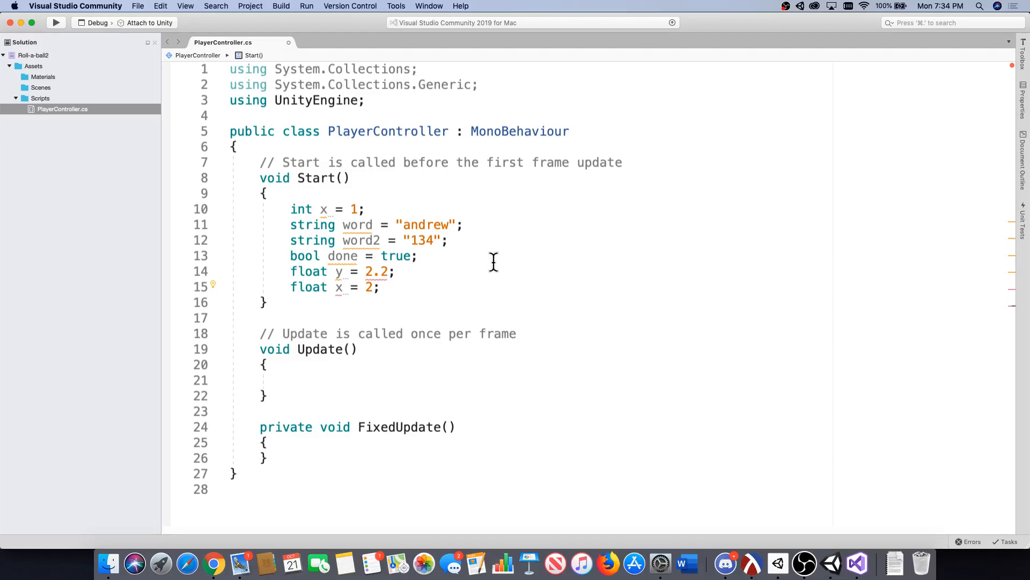
Delete all the example variable declarations from the Start method, leaving its body empty.
drag(392, 288, 190, 214)
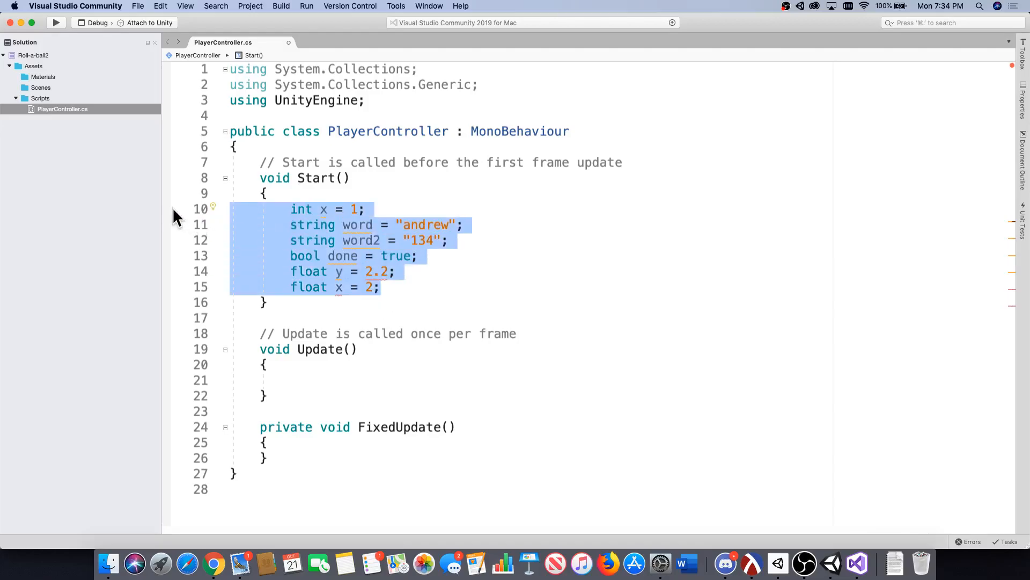
key(BackSpace)
key(BackSpace)
Declare the field public float speed; at the top of the PlayerController class, above the Start comment.
click(276, 145)
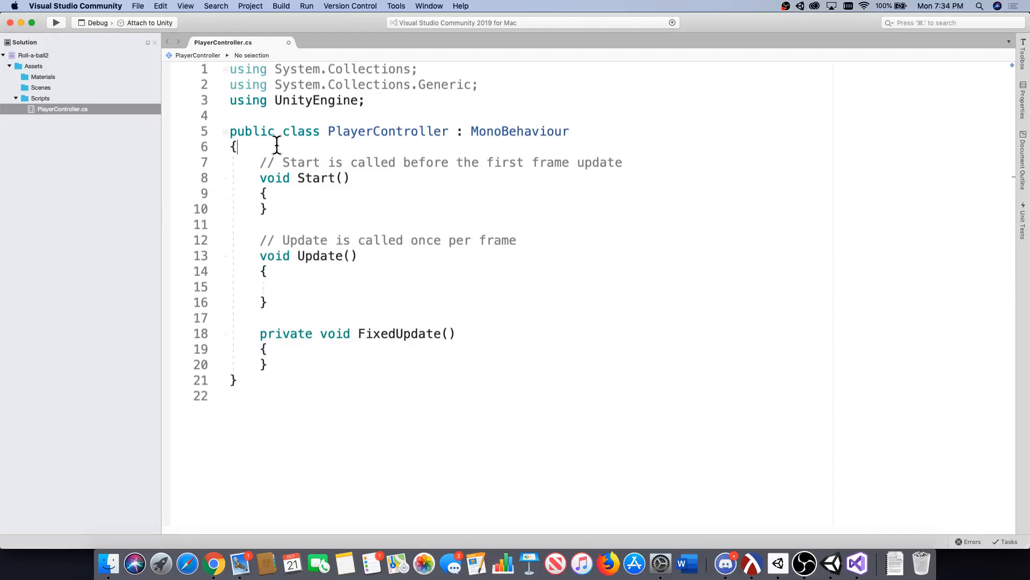
key(Return)
text(public )
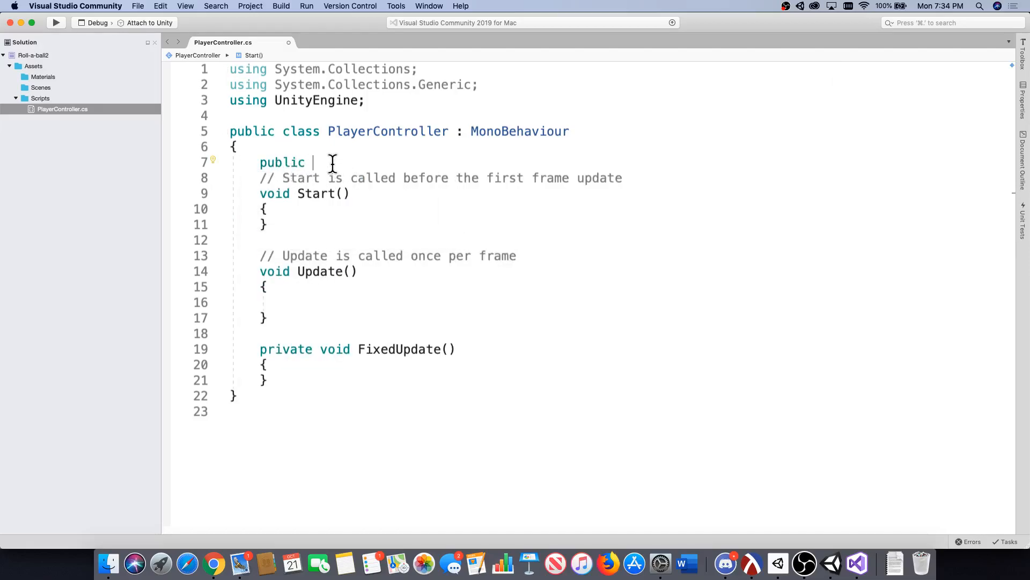
text(floa)
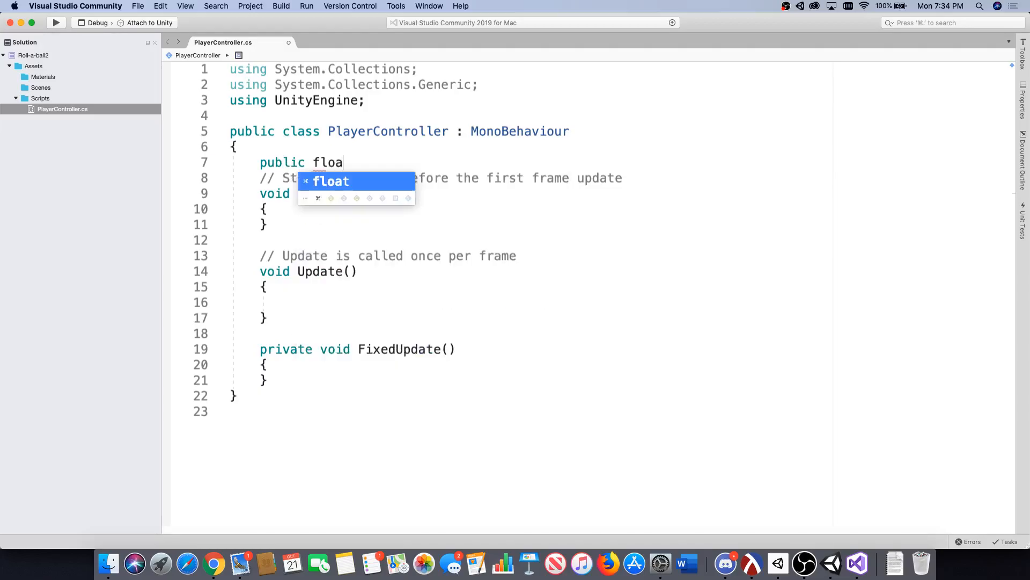
text(t speed;)
key(Return)
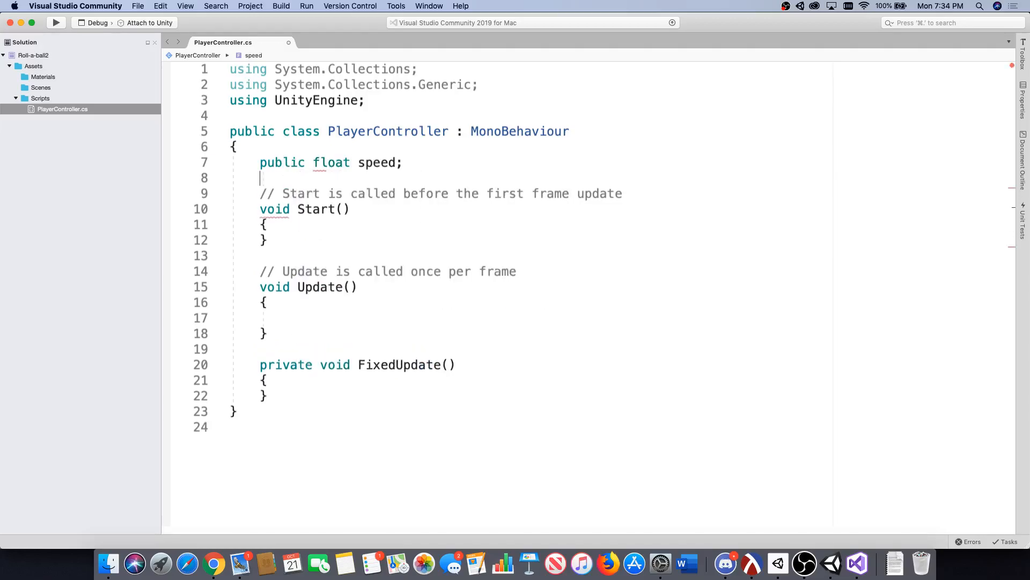
Declare the field private Rigidbody rb; below speed, followed by an empty line.
text(private Ri)
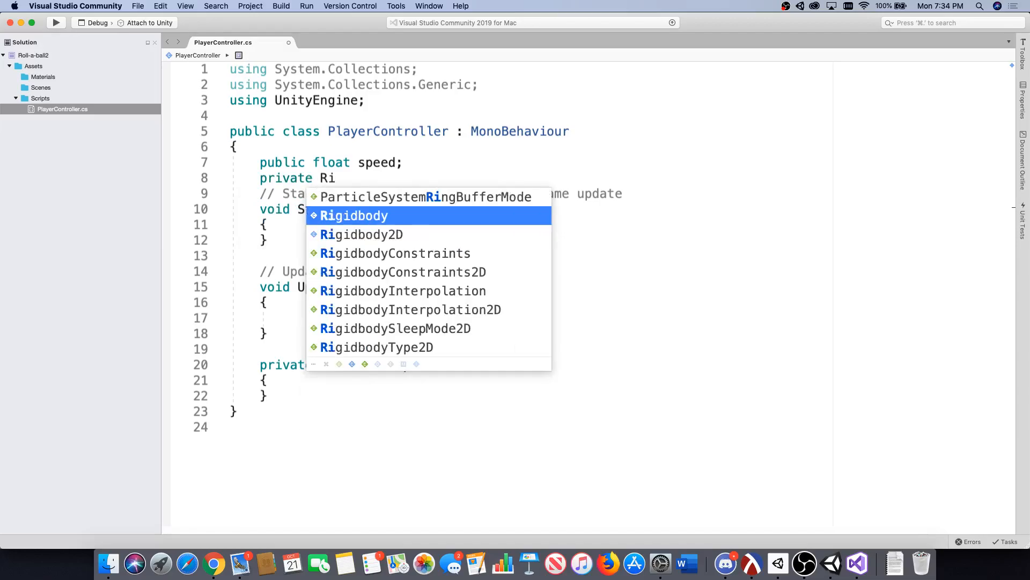
text(gidbody rb;)
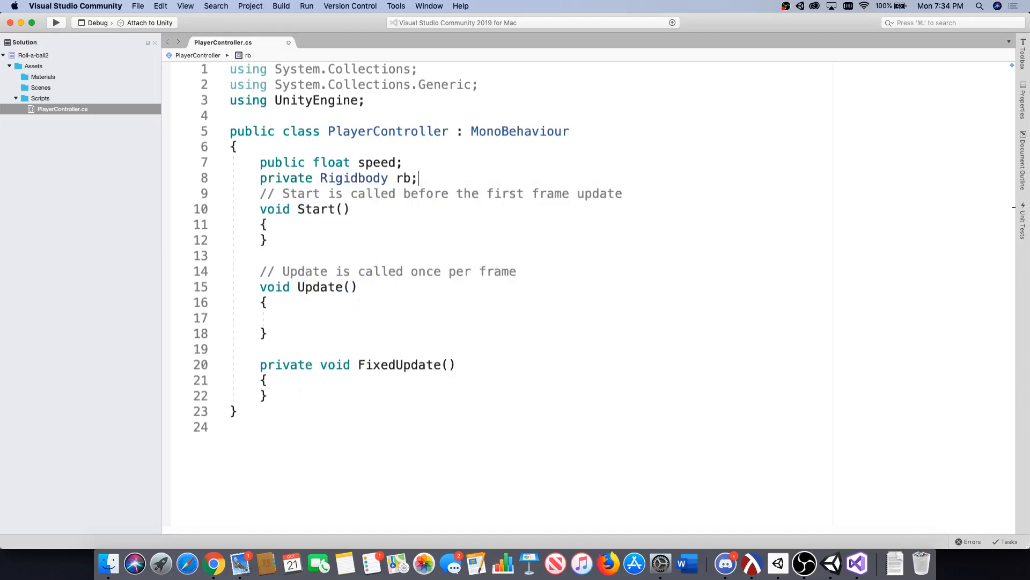
key(Return)
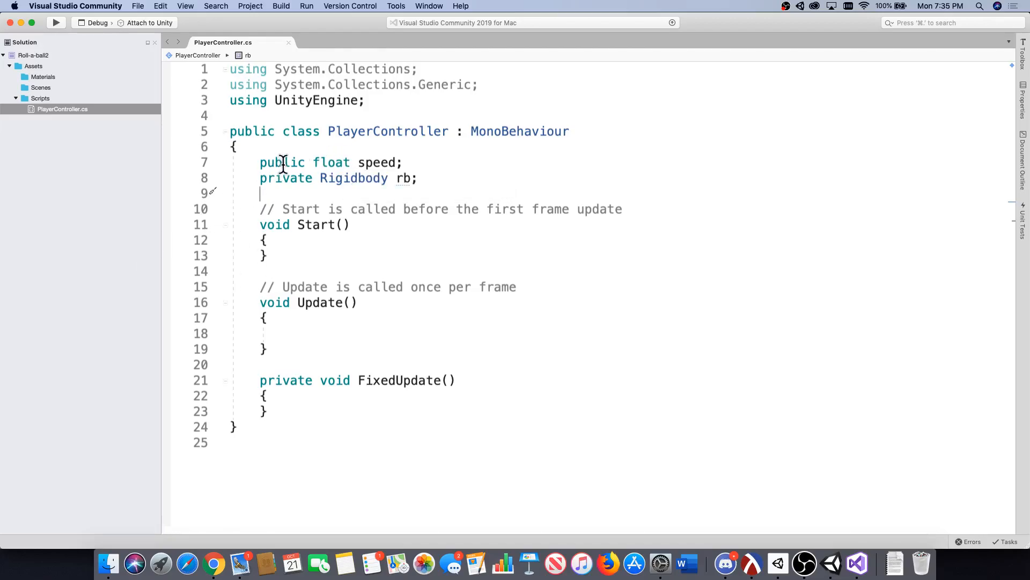
double_click(316, 162)
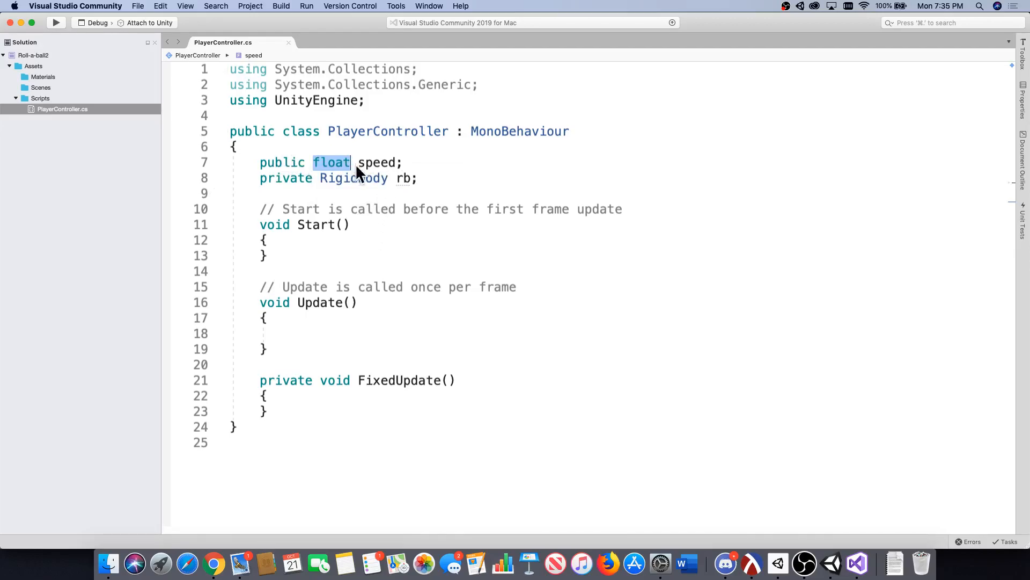
double_click(375, 162)
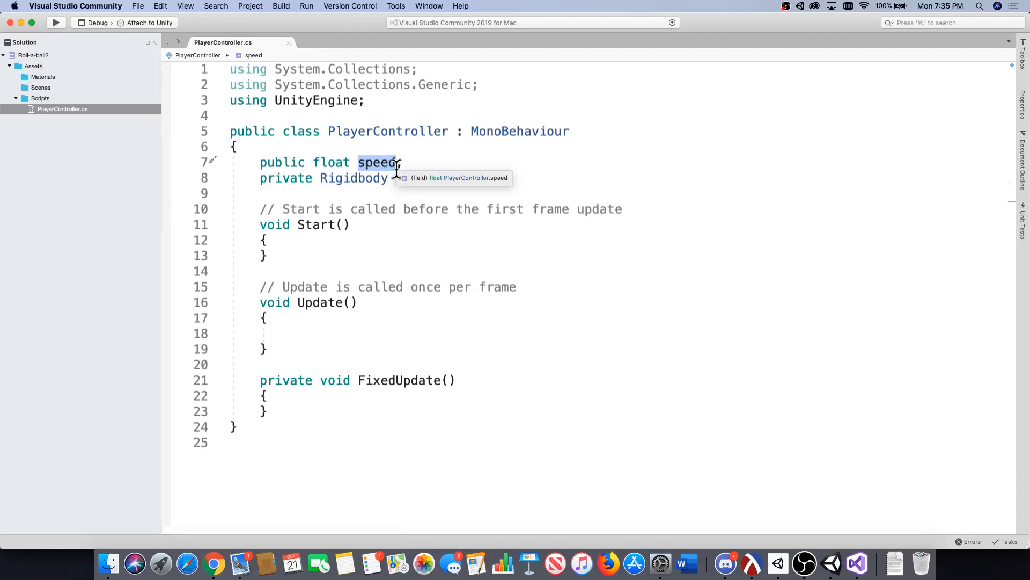
Examine the public float speed declaration, and switch to Unity to view the matching Speed field on the Player's Player Controller component.
mouse_move(316, 163)
mouse_down()
mouse_move(350, 165)
mouse_move(319, 169)
mouse_up()
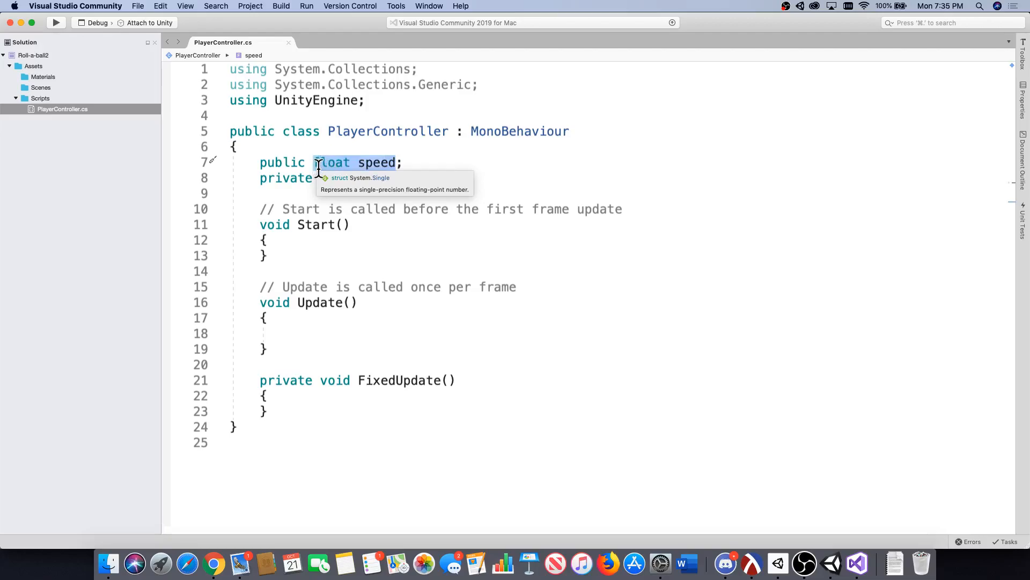
drag(305, 161, 260, 160)
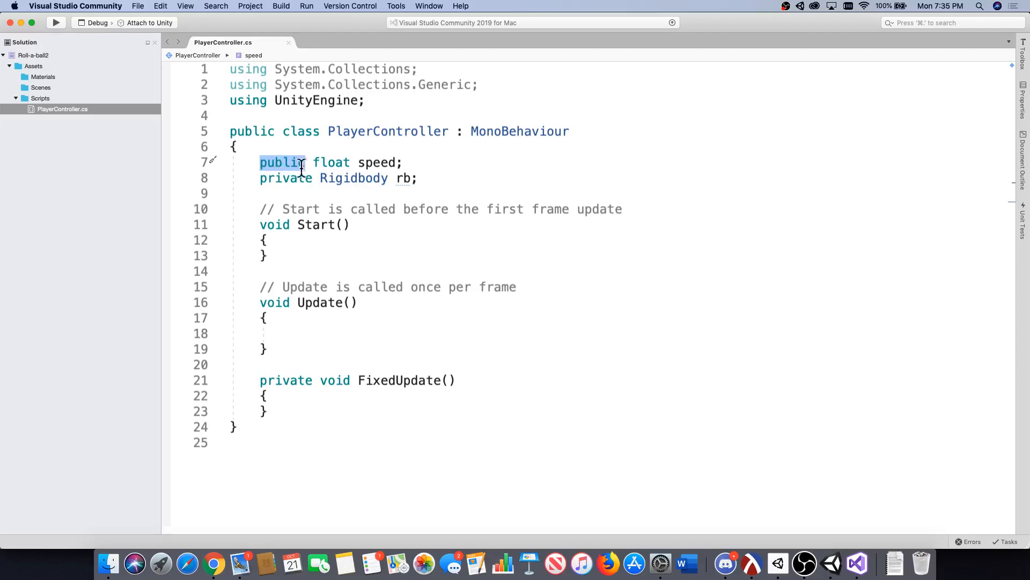
click(831, 564)
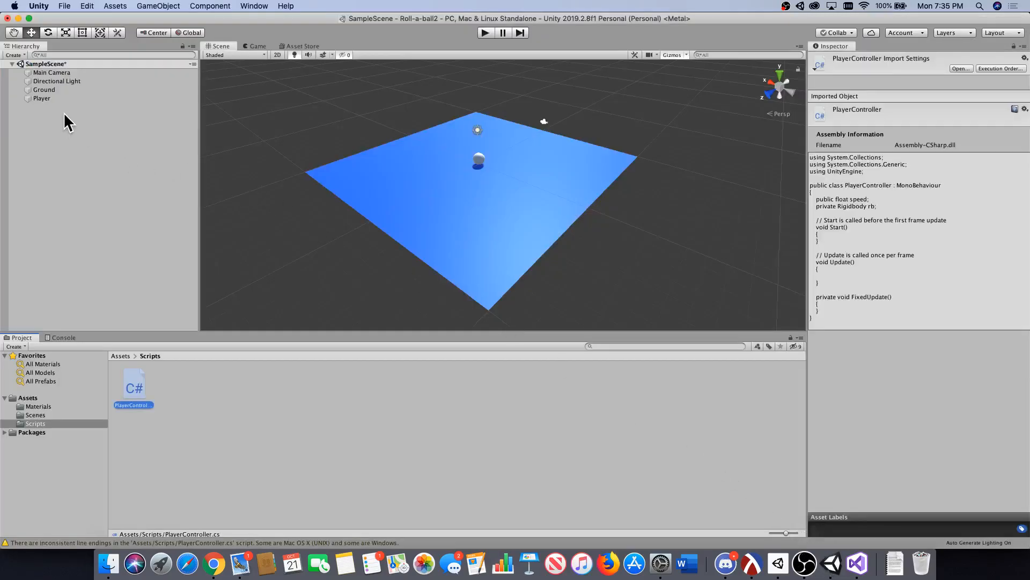
click(63, 97)
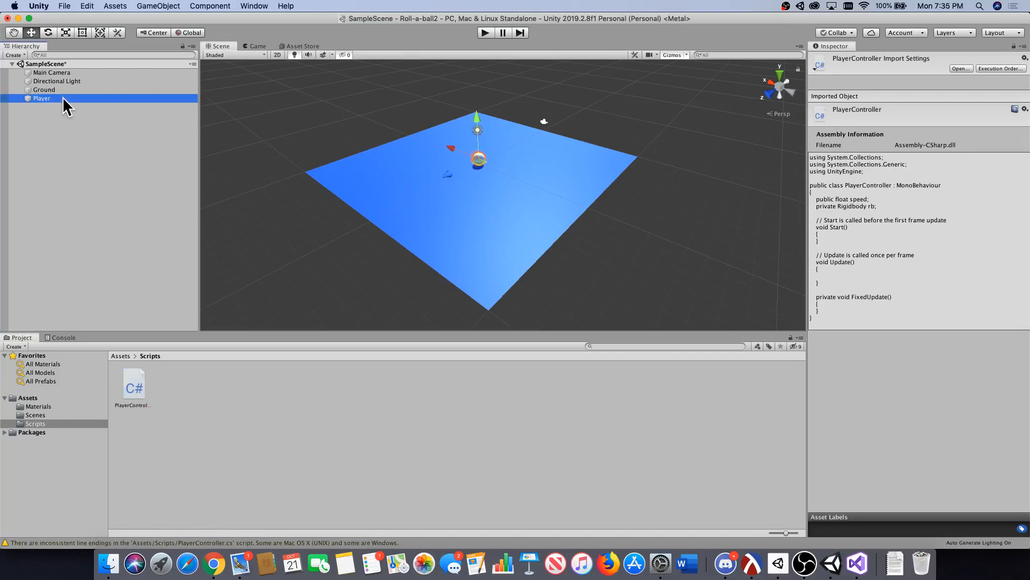
scroll(958, 426, down, 1)
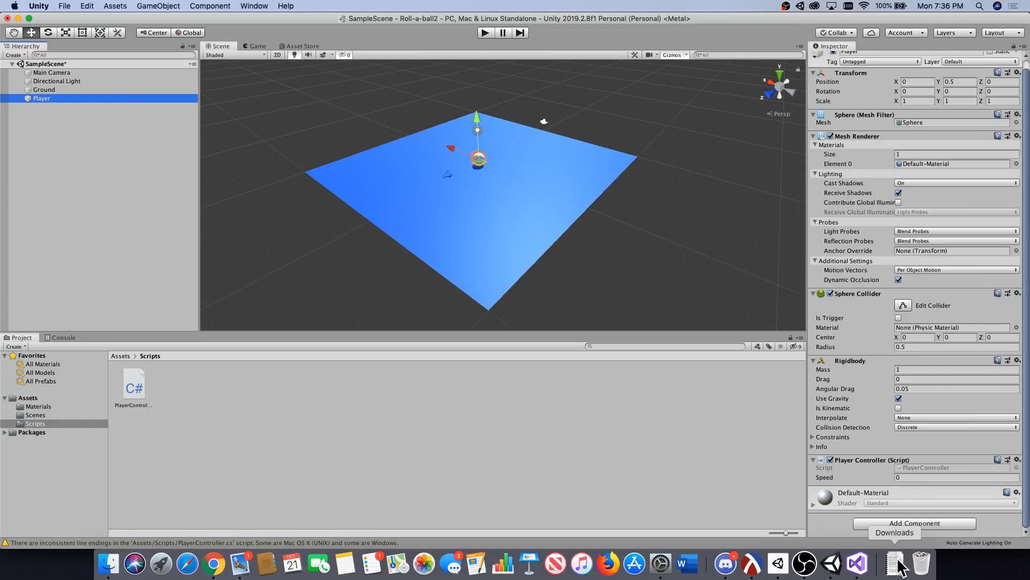
Switch back to Visual Studio and compare the public float speed declaration with the private Rigidbody rb declaration.
click(870, 567)
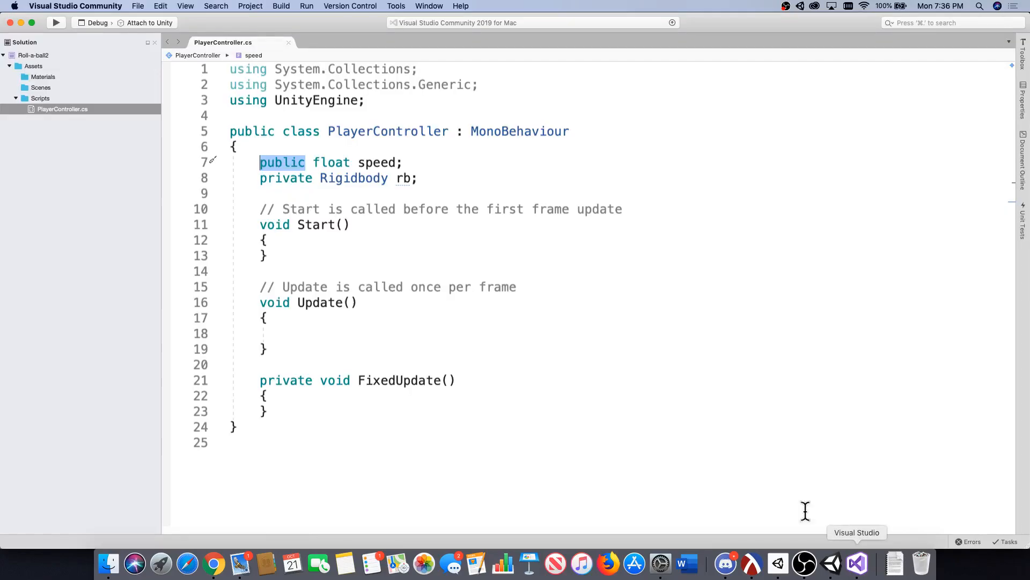
click(411, 167)
drag(411, 167, 214, 172)
double_click(342, 165)
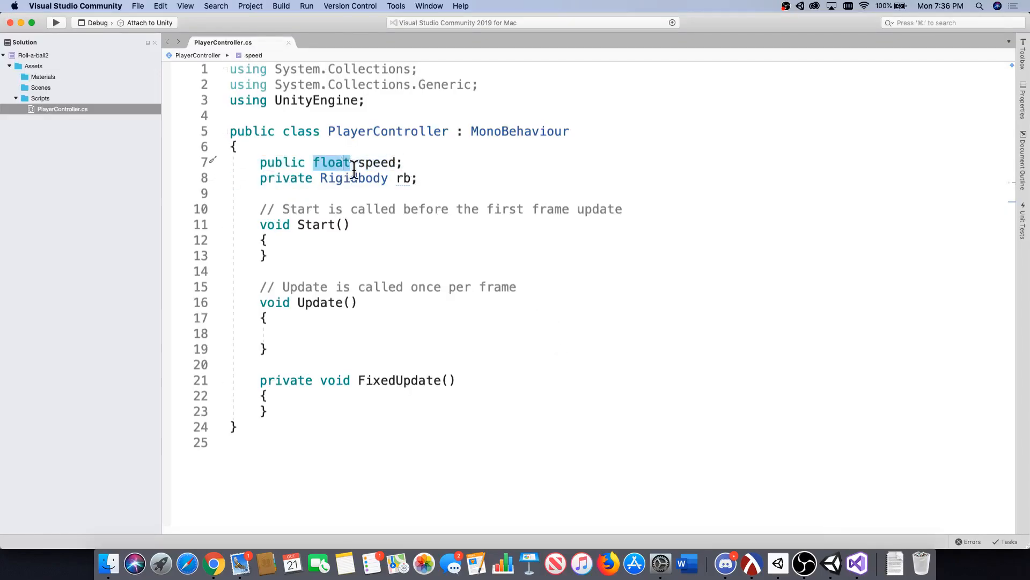
click(437, 184)
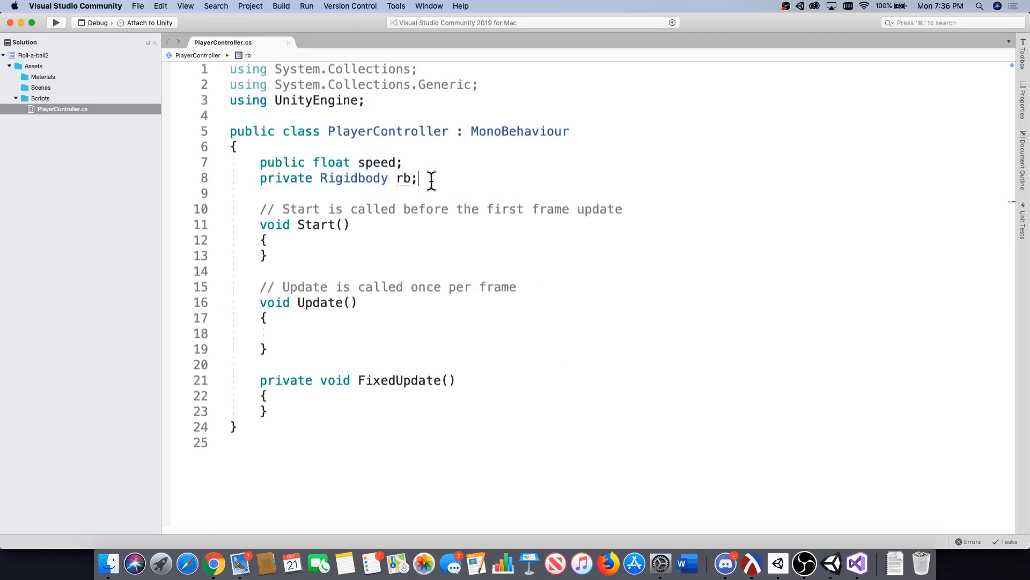
drag(428, 179, 216, 184)
click(263, 179)
mouse_move(410, 180)
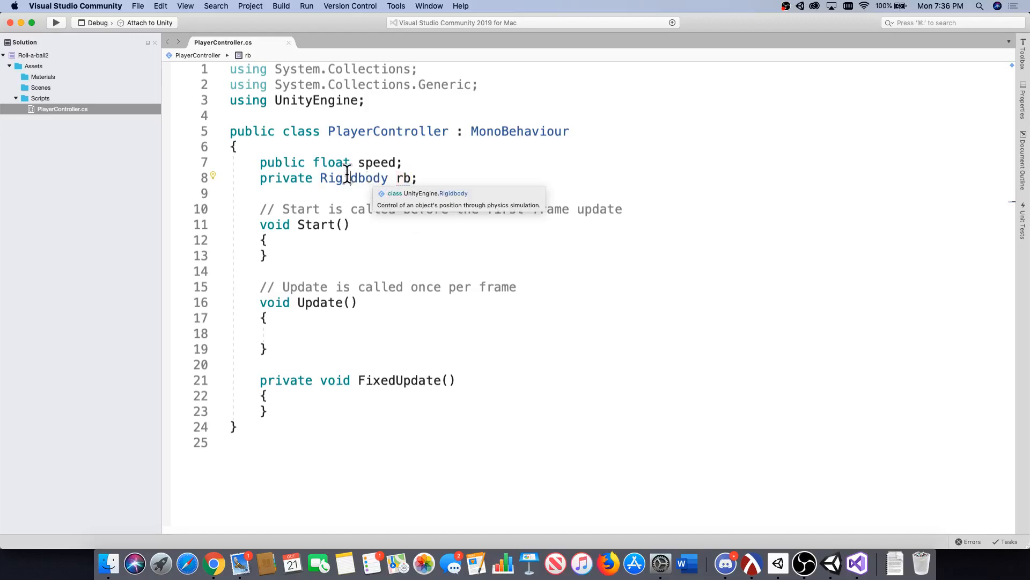
double_click(328, 178)
drag(321, 179, 403, 180)
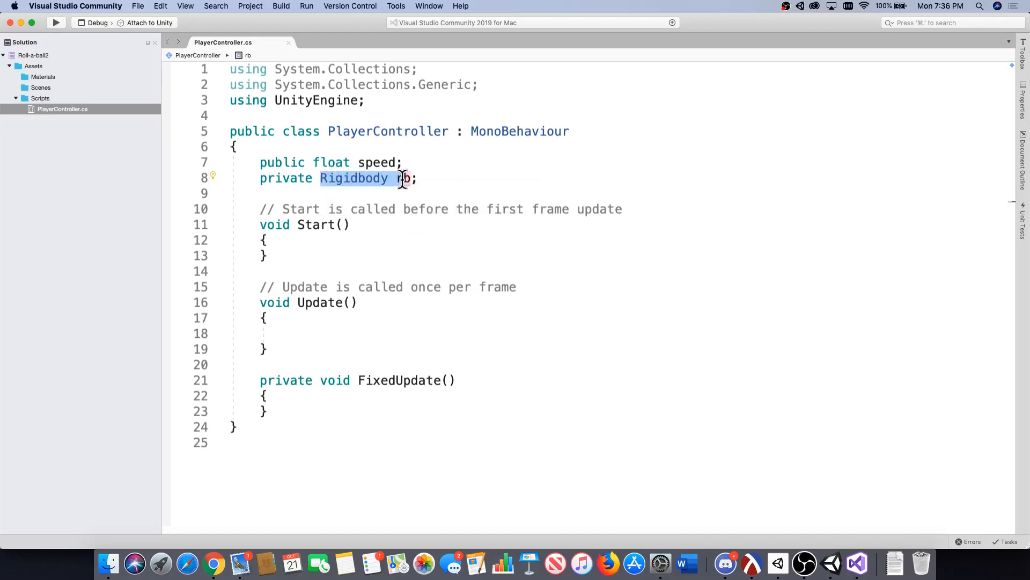
click(379, 162)
mouse_move(388, 177)
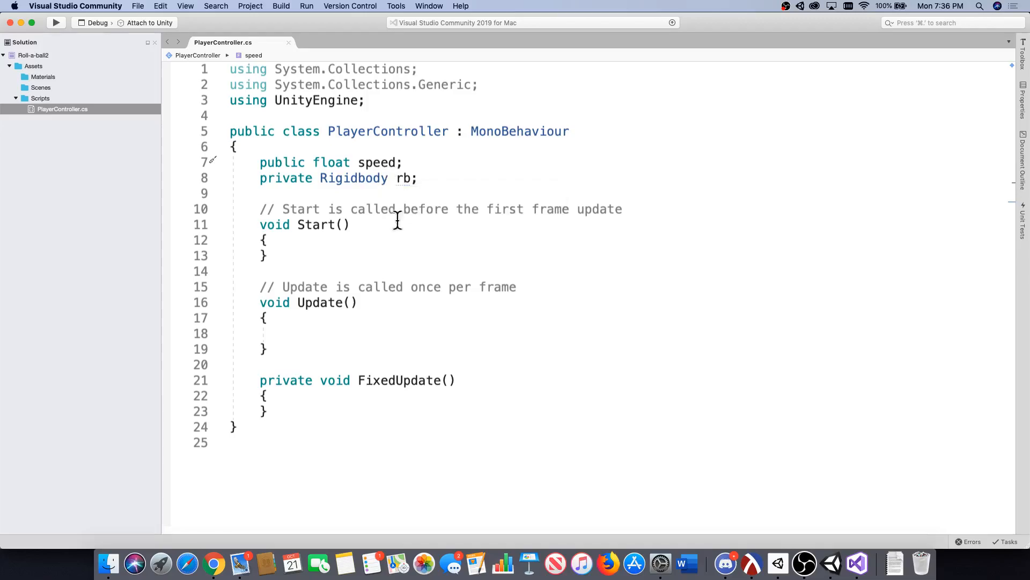
Check the Player's Inspector in Unity, and return to Visual Studio to examine the name, type and access modifier of the rb field.
click(831, 566)
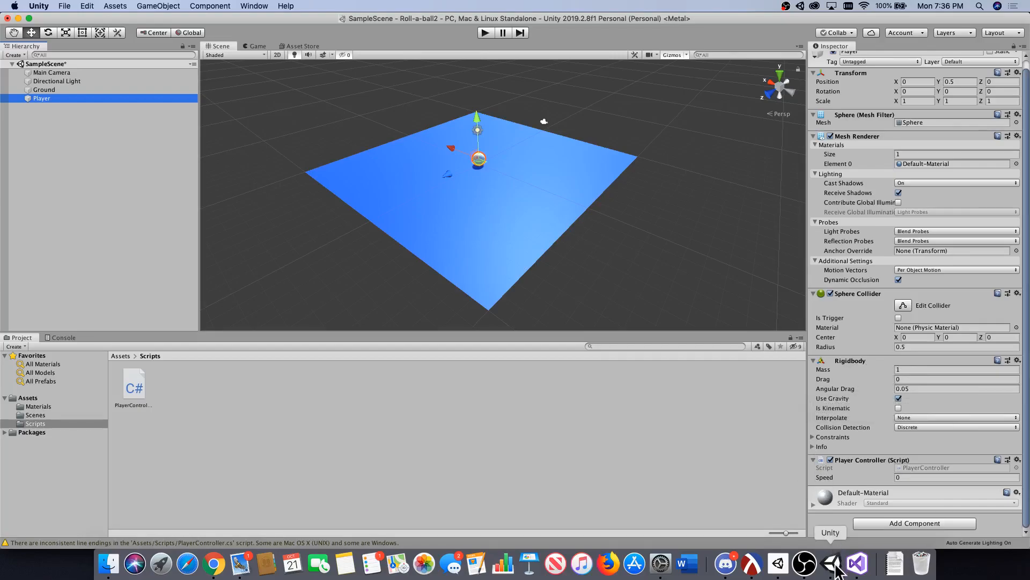
click(857, 564)
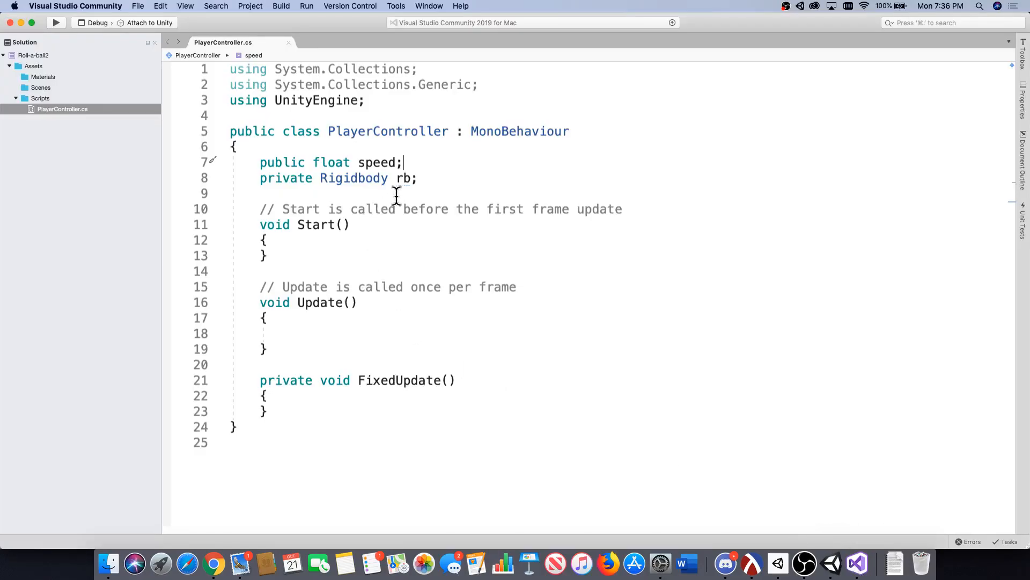
click(414, 182)
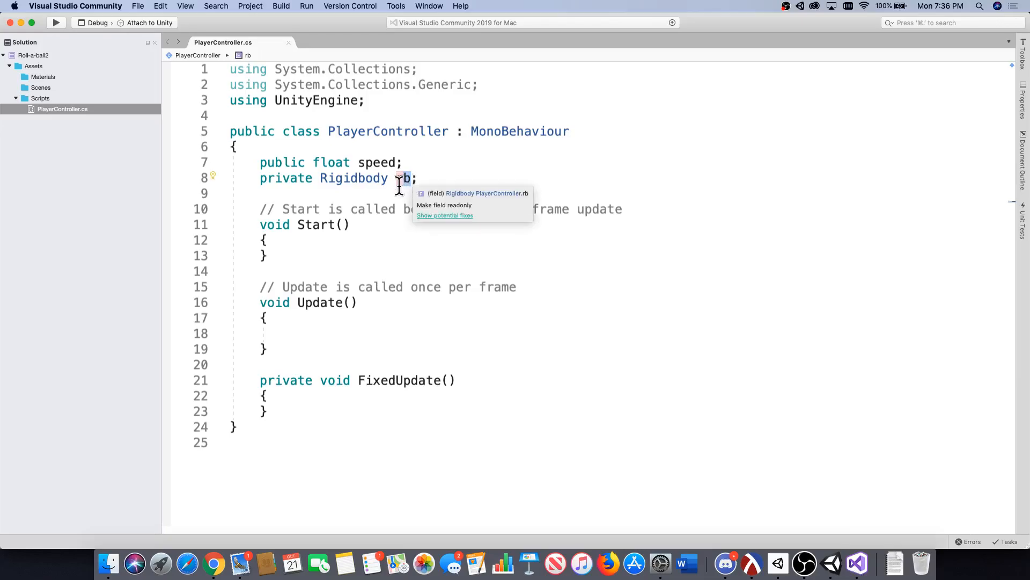
double_click(387, 184)
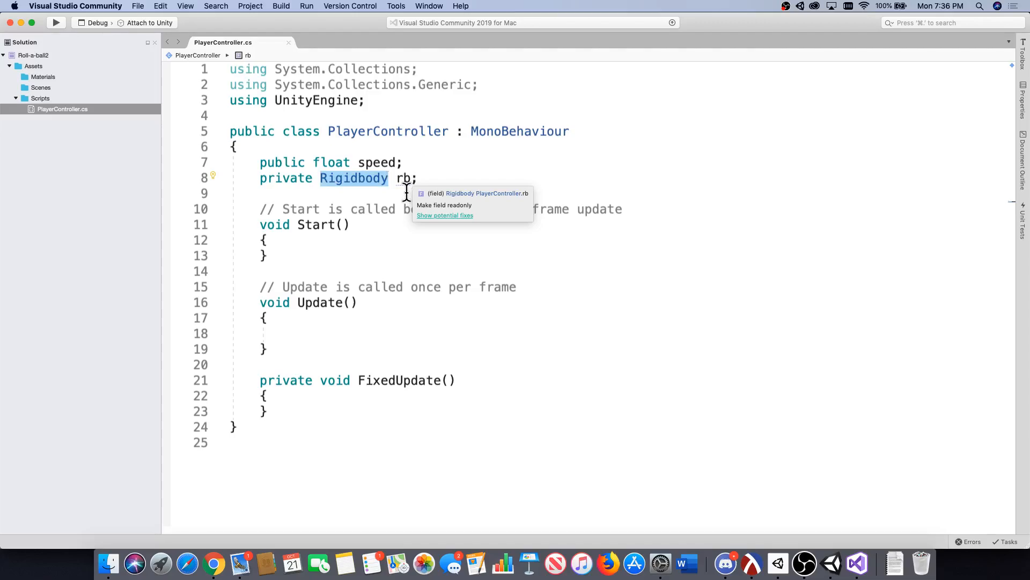
click(313, 181)
drag(313, 181, 260, 180)
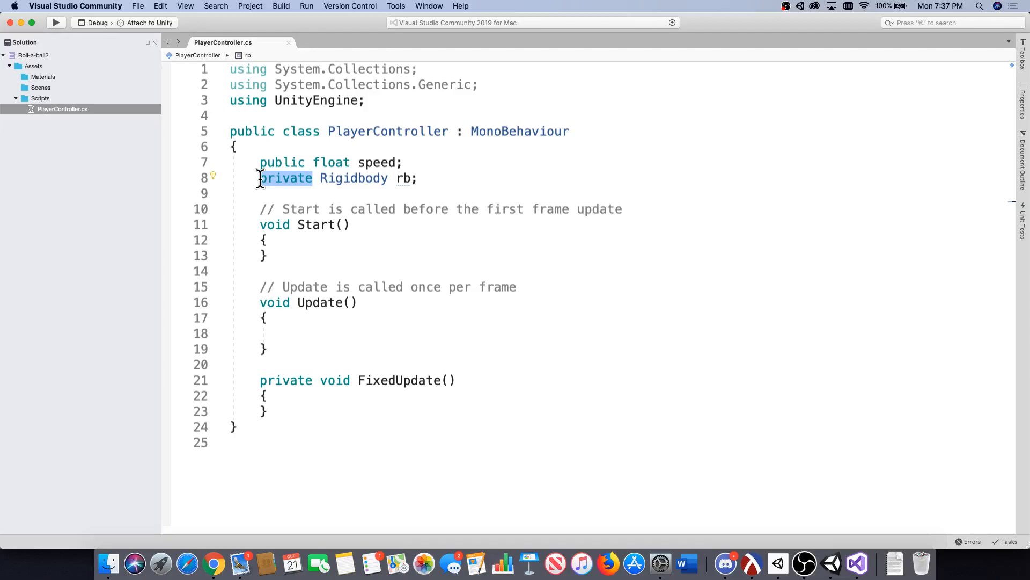
click(298, 179)
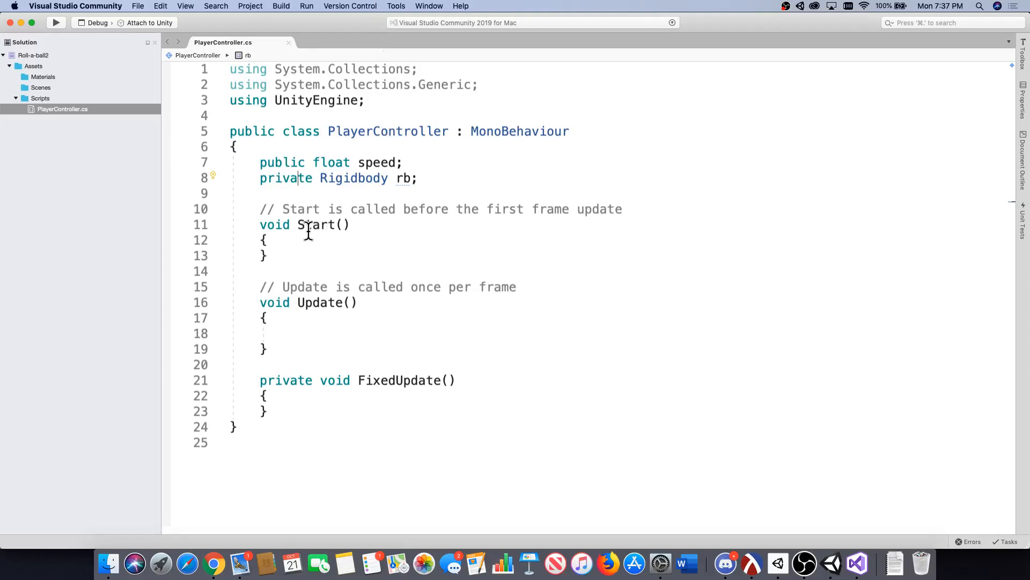
Add the statement rb = GetComponent<Rigidbody>(); inside the Start method and save the script.
click(287, 241)
key(Return)
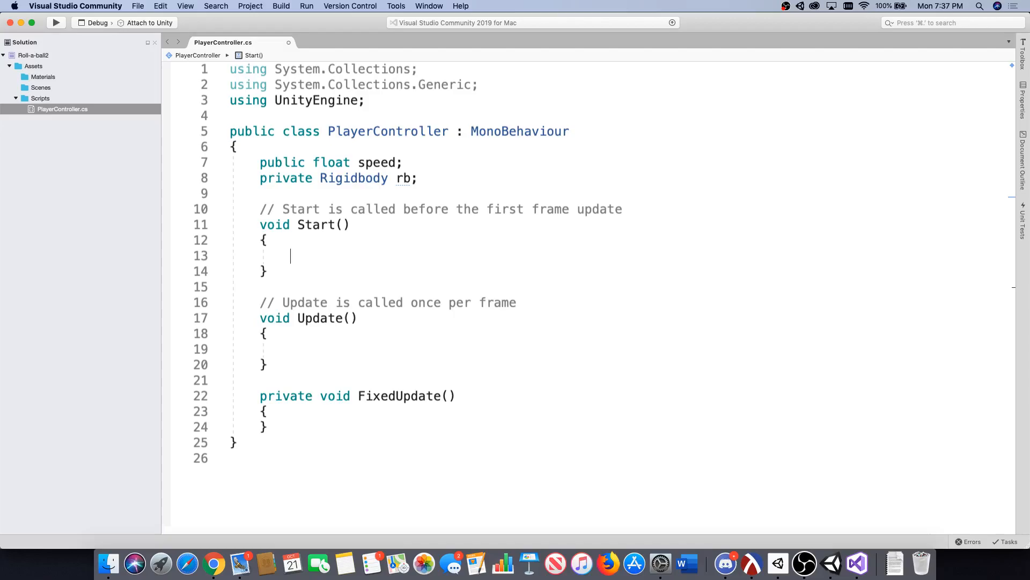
text(r)
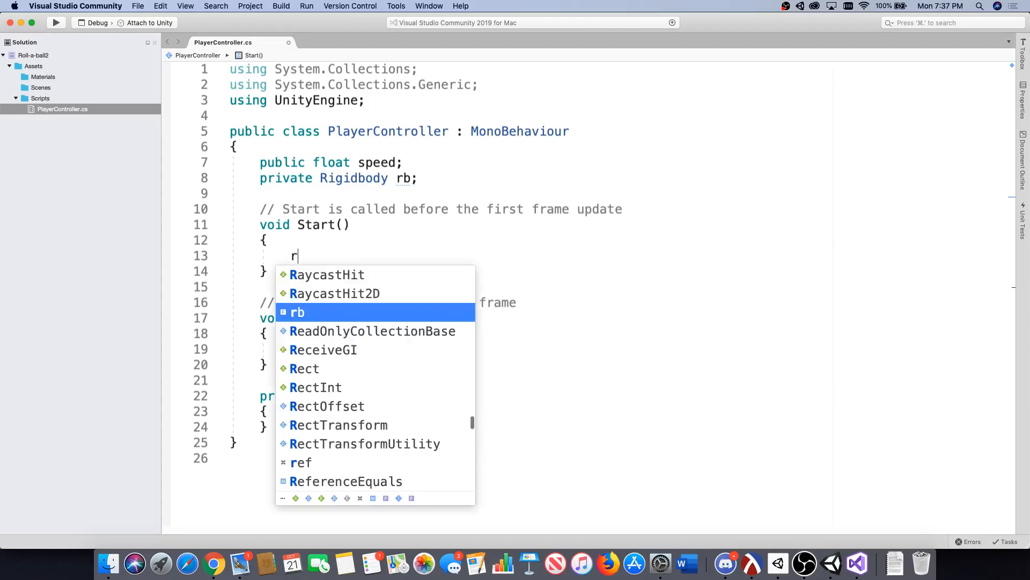
text(b )
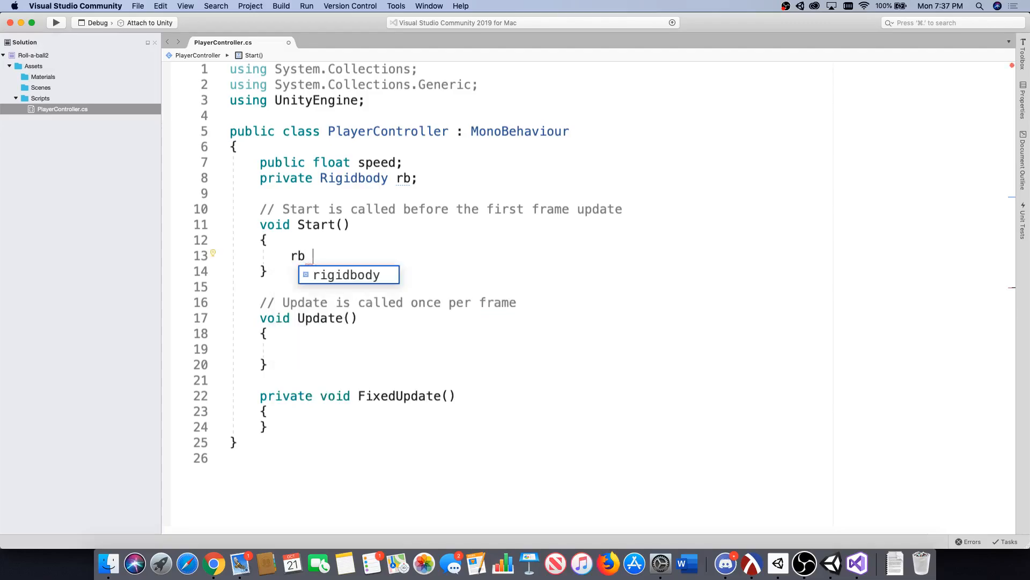
text(= Get)
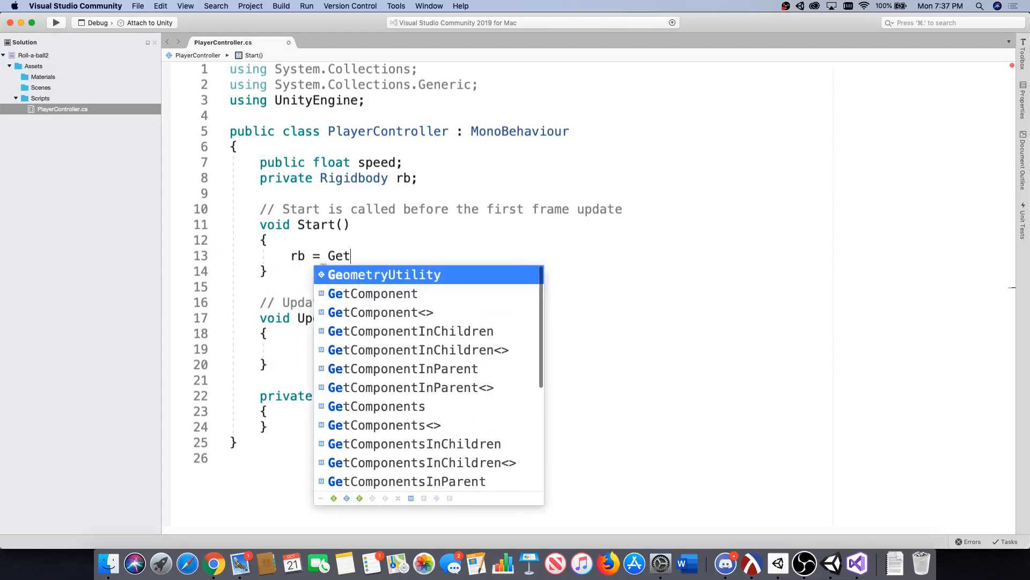
text(Component)
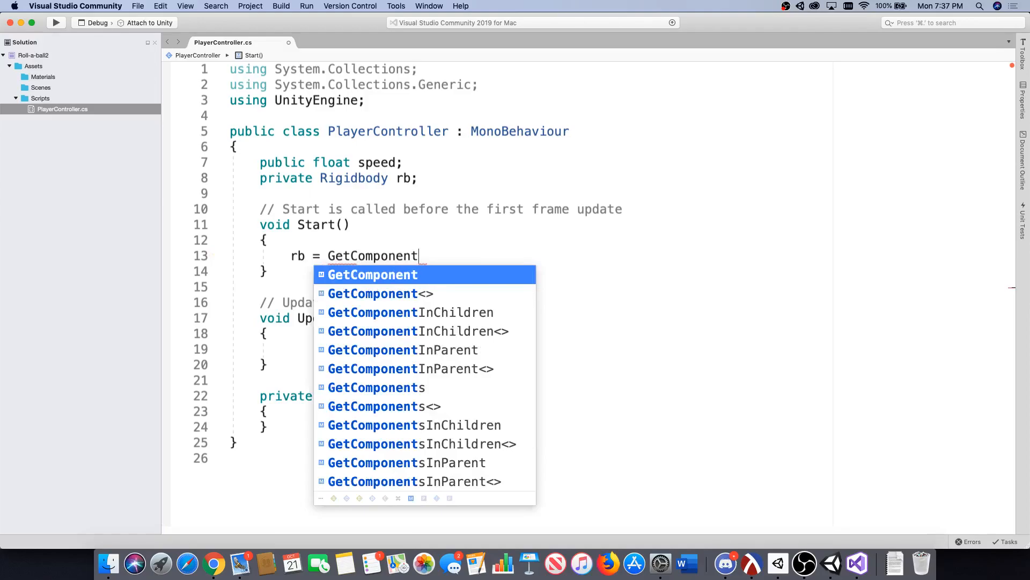
text(<>Rigi>)
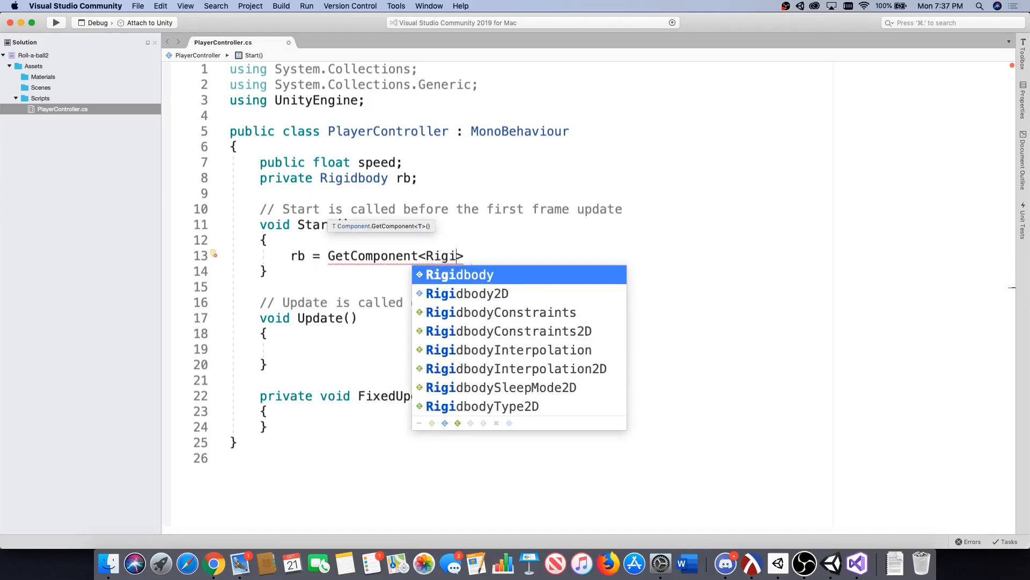
key(Return)
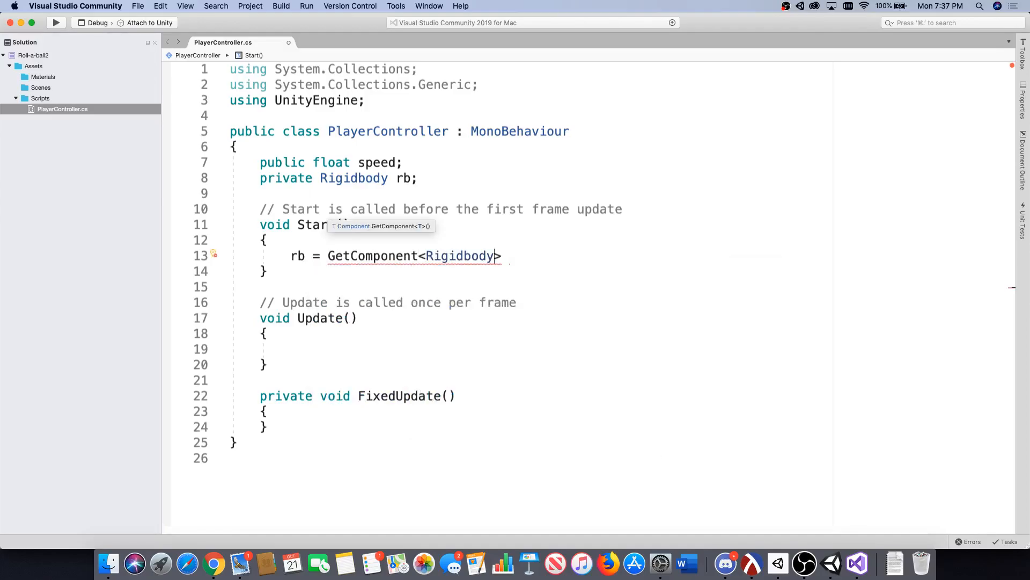
text(();)
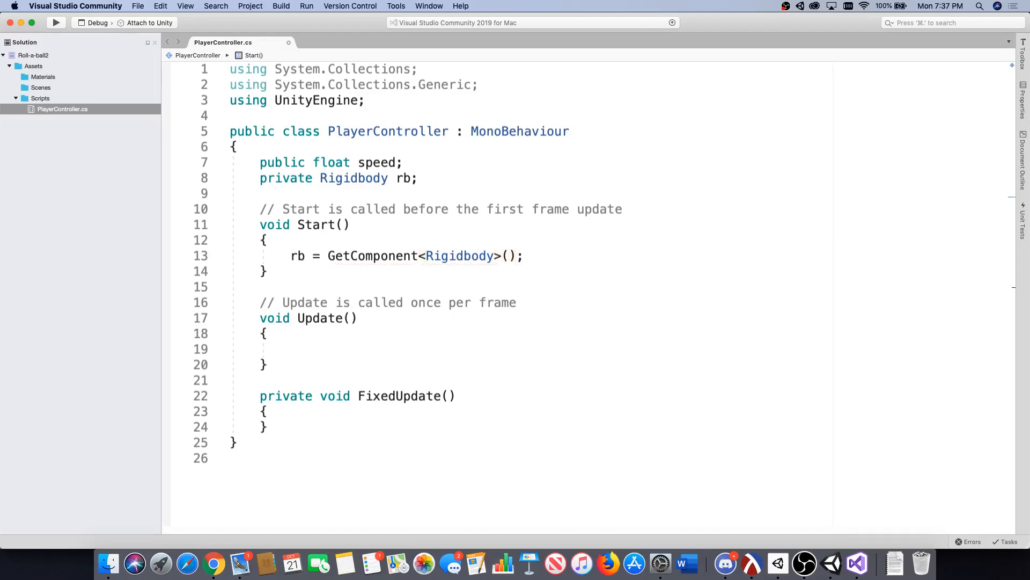
key(super+s)
Examine each part of the GetComponent<Rigidbody>() assignment in Start, and switch to Unity to relate it to the Player's Rigidbody component.
double_click(295, 256)
mouse_move(359, 182)
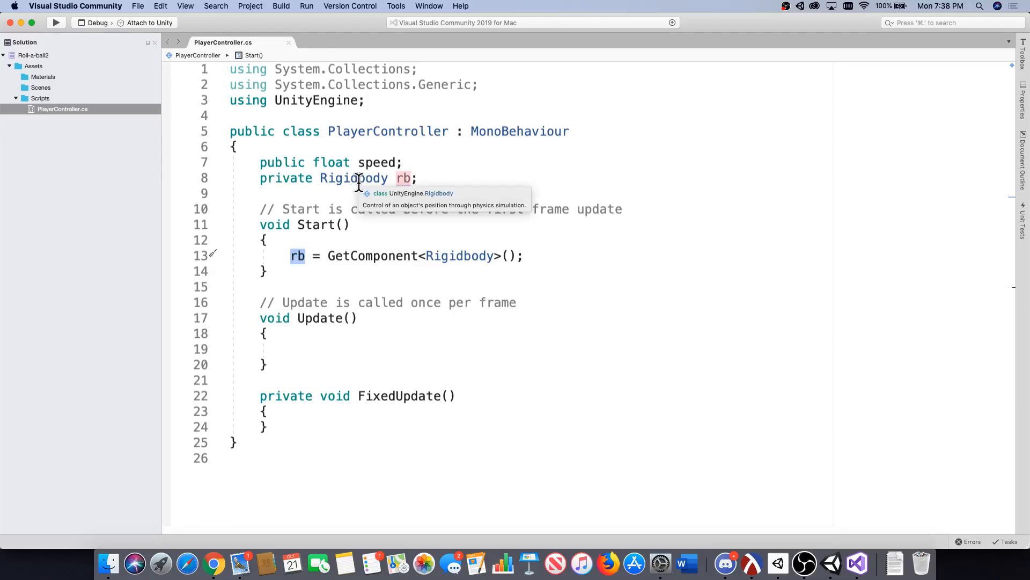
click(326, 266)
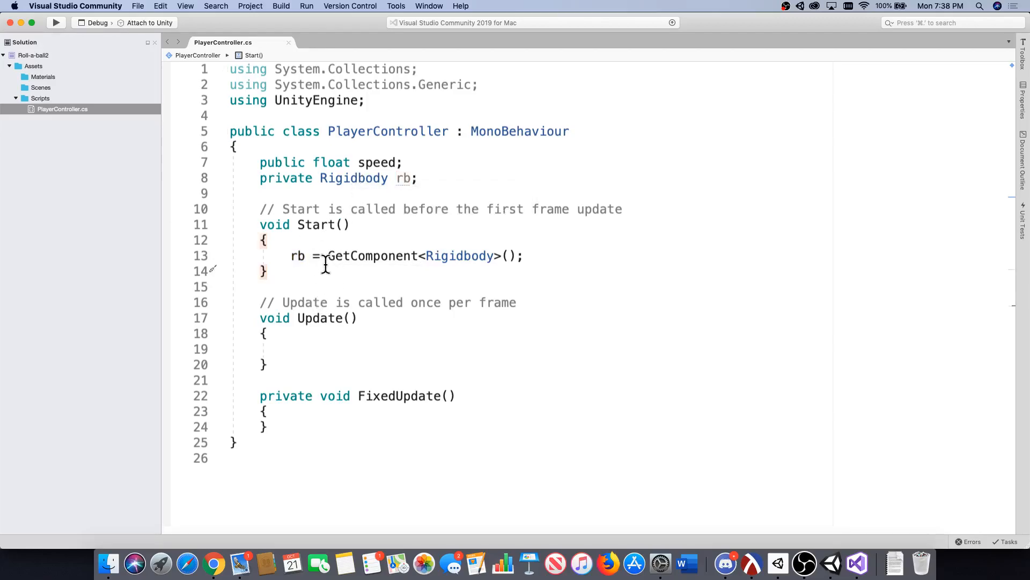
double_click(344, 255)
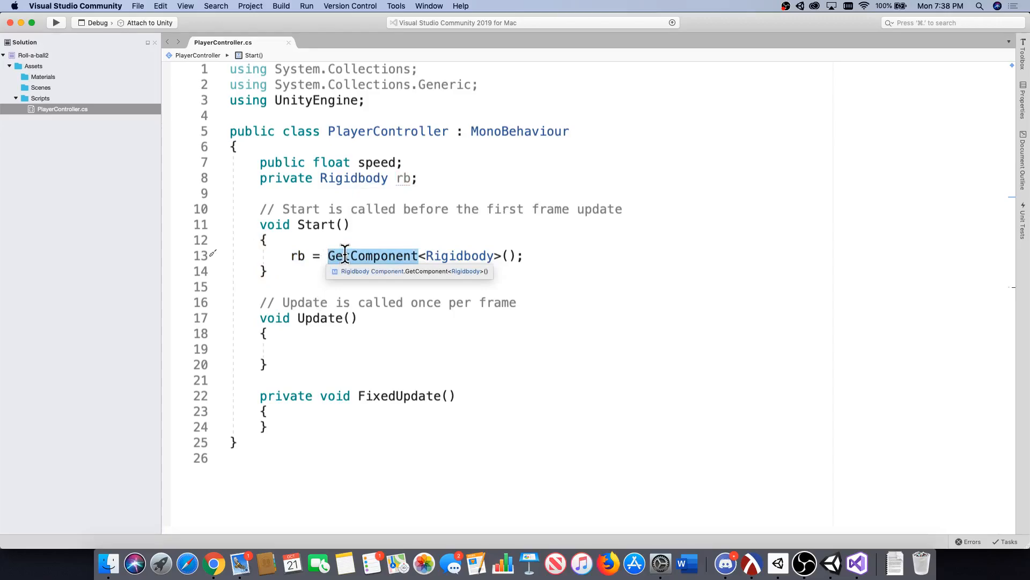
drag(335, 256, 518, 256)
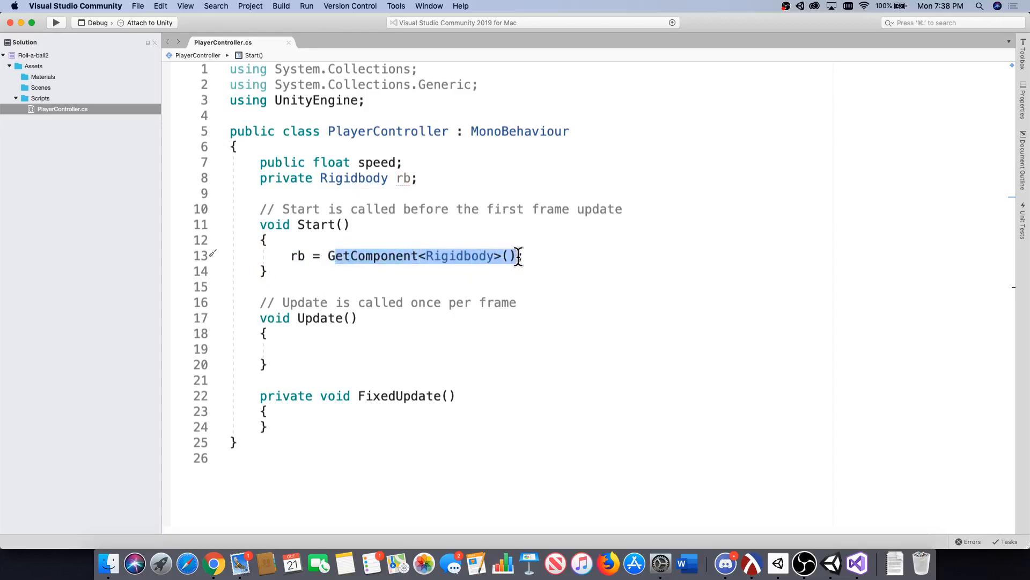
click(296, 256)
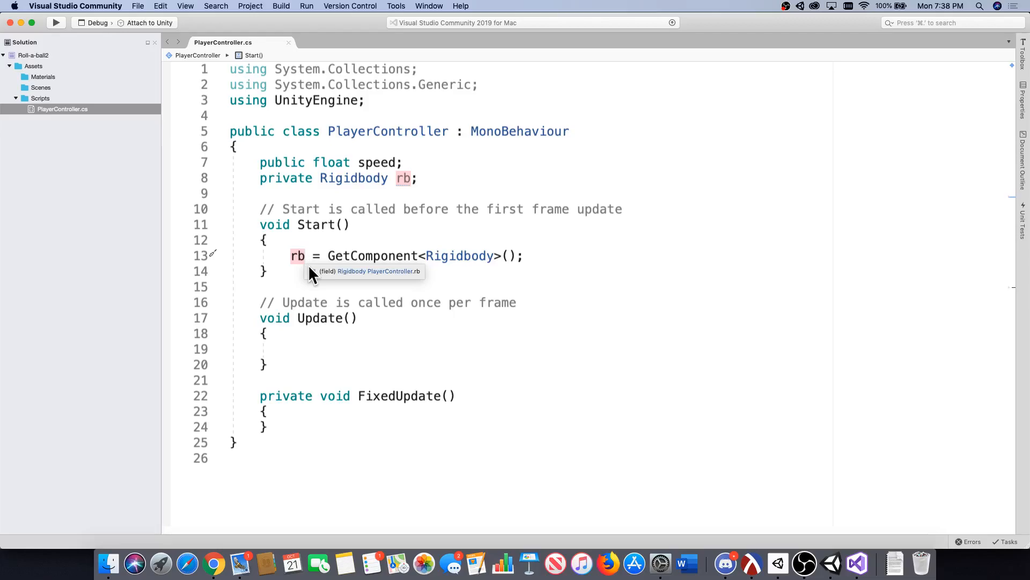
double_click(332, 256)
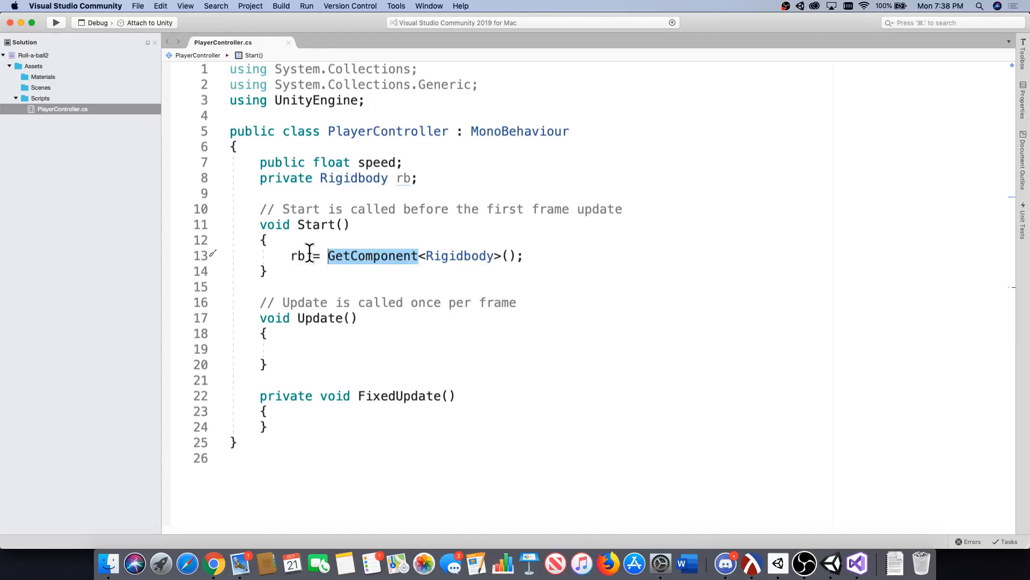
click(516, 257)
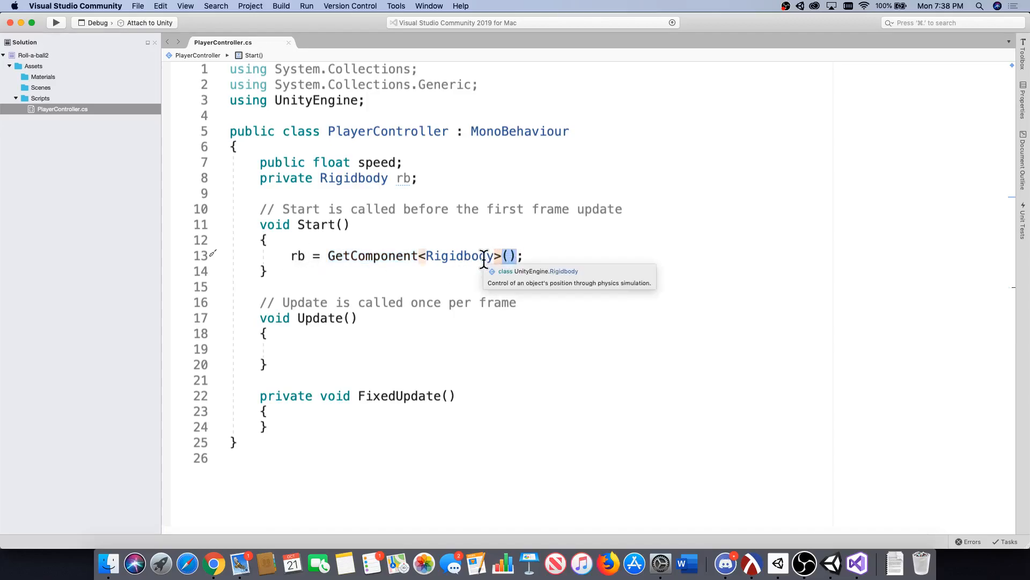
click(432, 256)
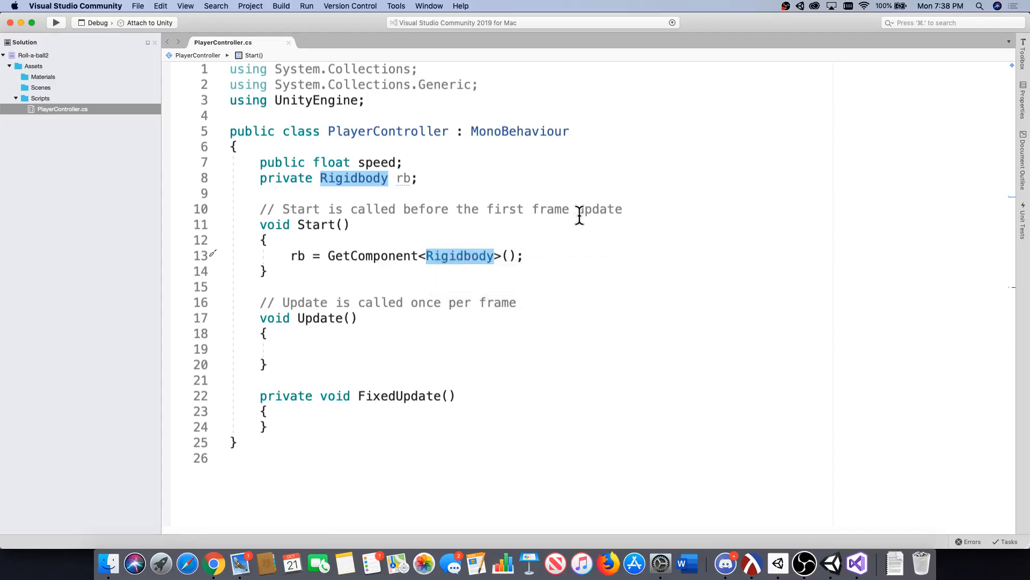
click(826, 570)
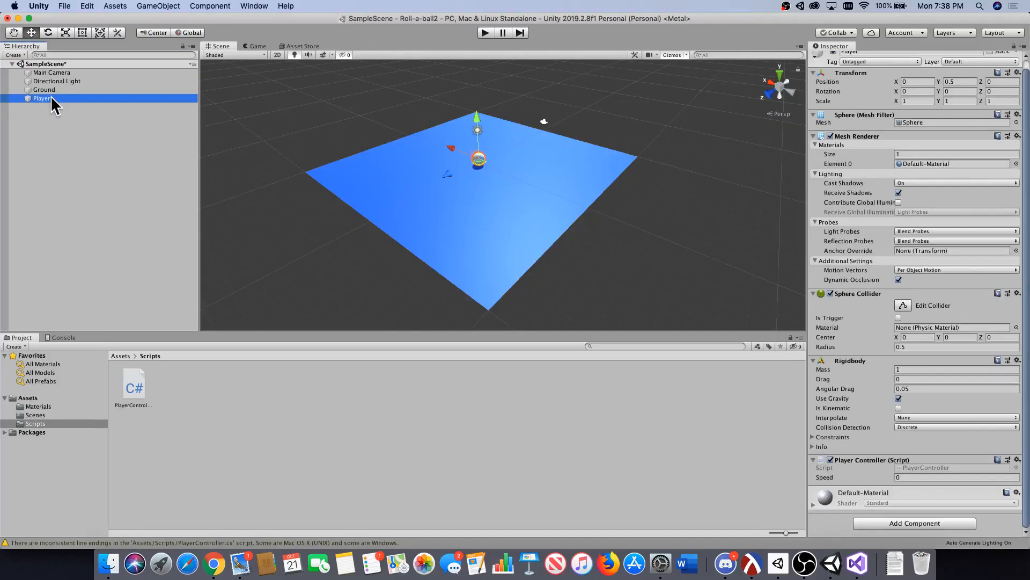
Reselect the Player in Unity, and compare the GetComponent<Rigidbody>() line in Visual Studio with the components in the Player's Inspector.
click(89, 112)
click(77, 99)
click(857, 562)
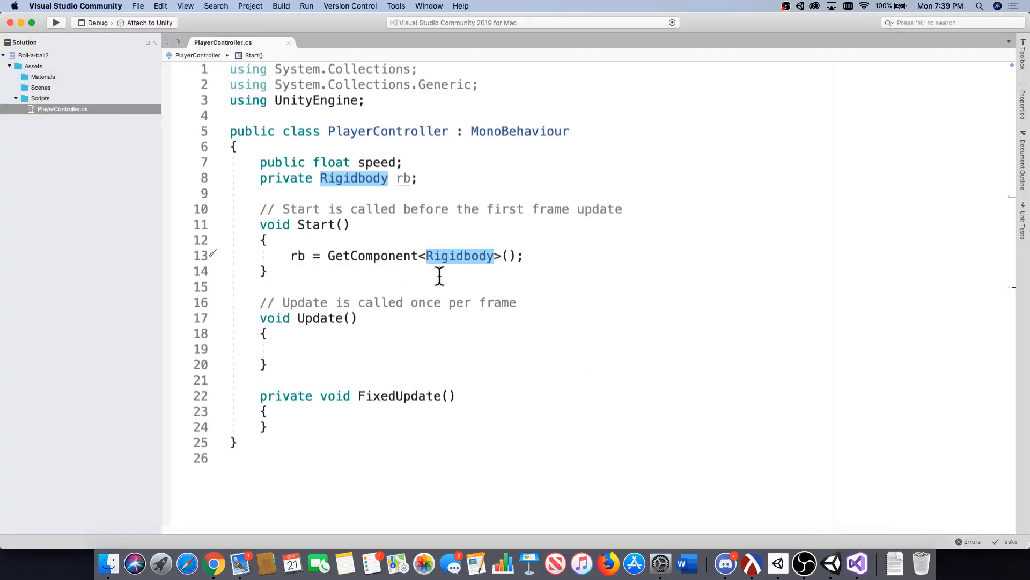
mouse_move(340, 250)
click(832, 563)
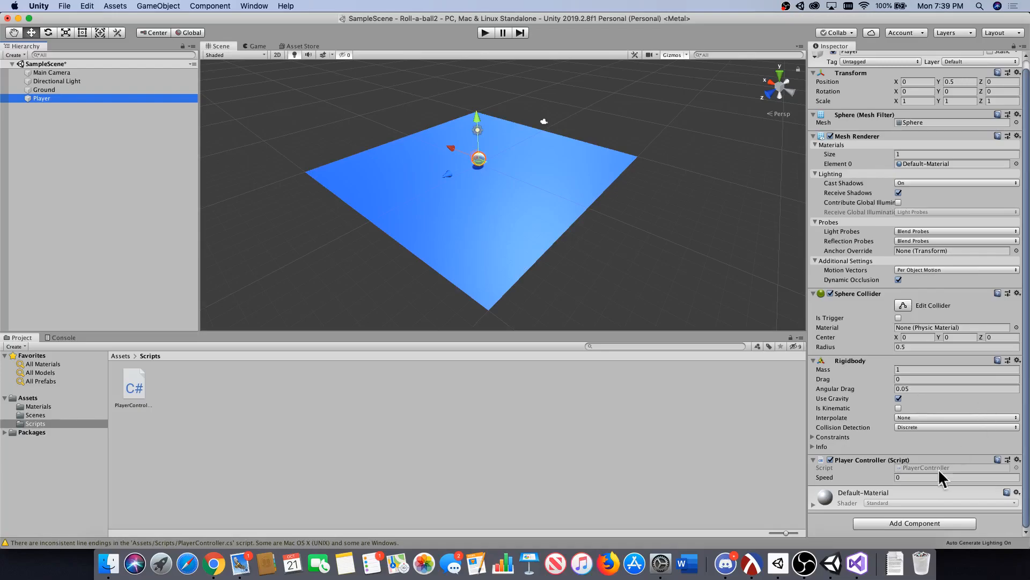
Switch back to Visual Studio and delete the empty Update method together with its comment from the PlayerController script.
click(858, 564)
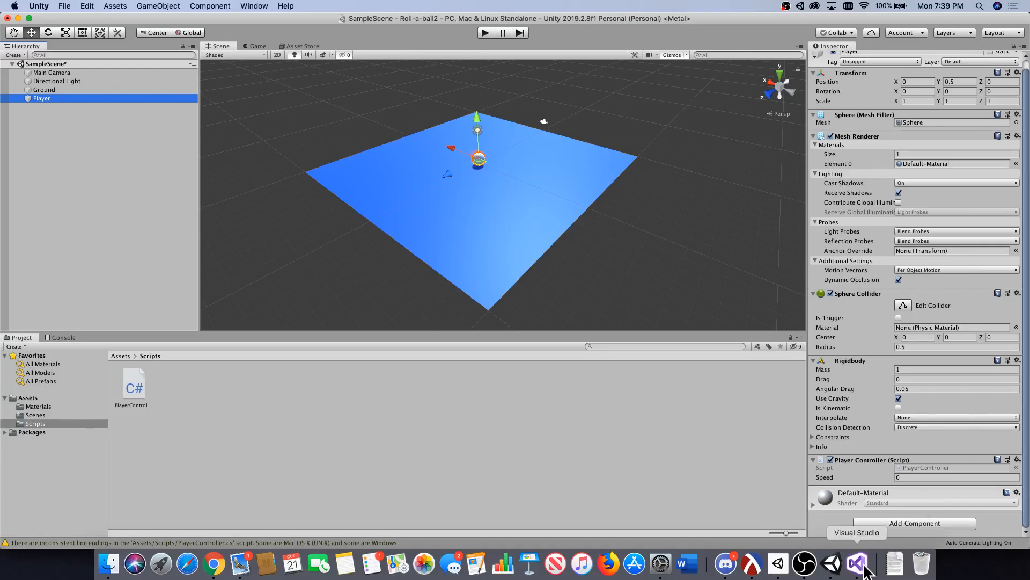
click(369, 348)
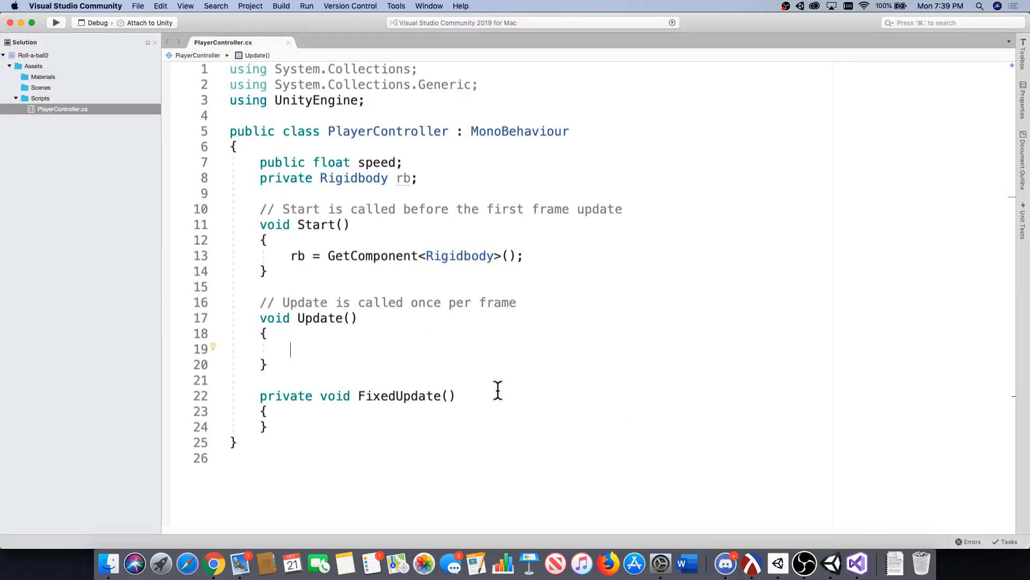
scroll(322, 326, down, 5)
scroll(330, 328, up, 3)
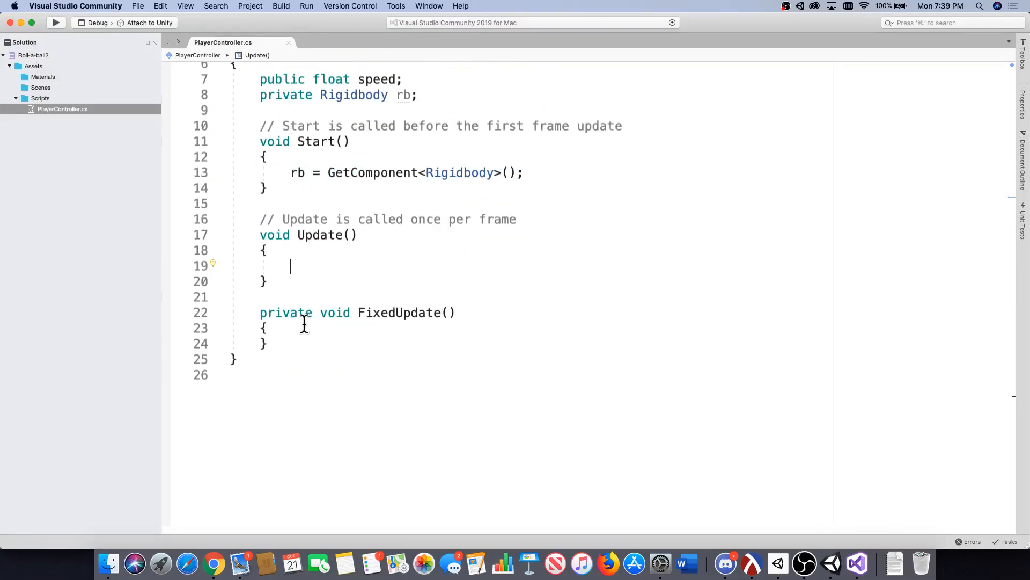
click(305, 328)
click(276, 275)
drag(276, 275, 194, 220)
click(190, 217)
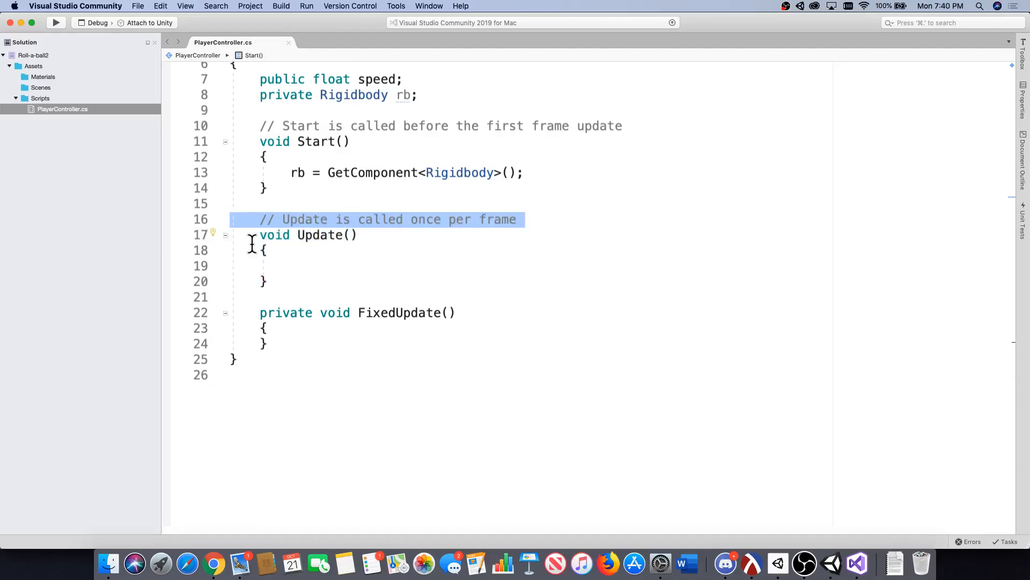
drag(285, 278, 163, 208)
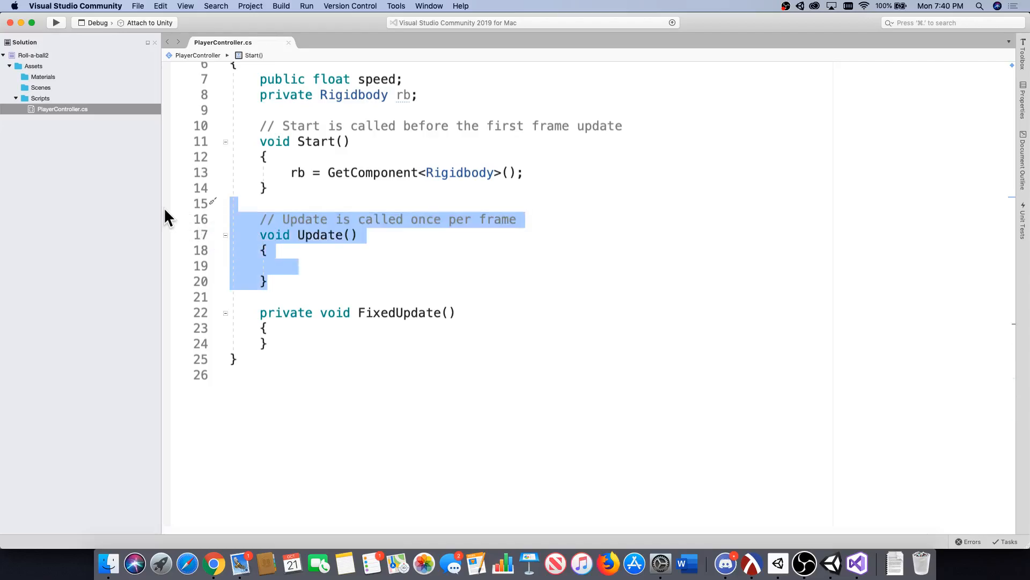
key(BackSpace)
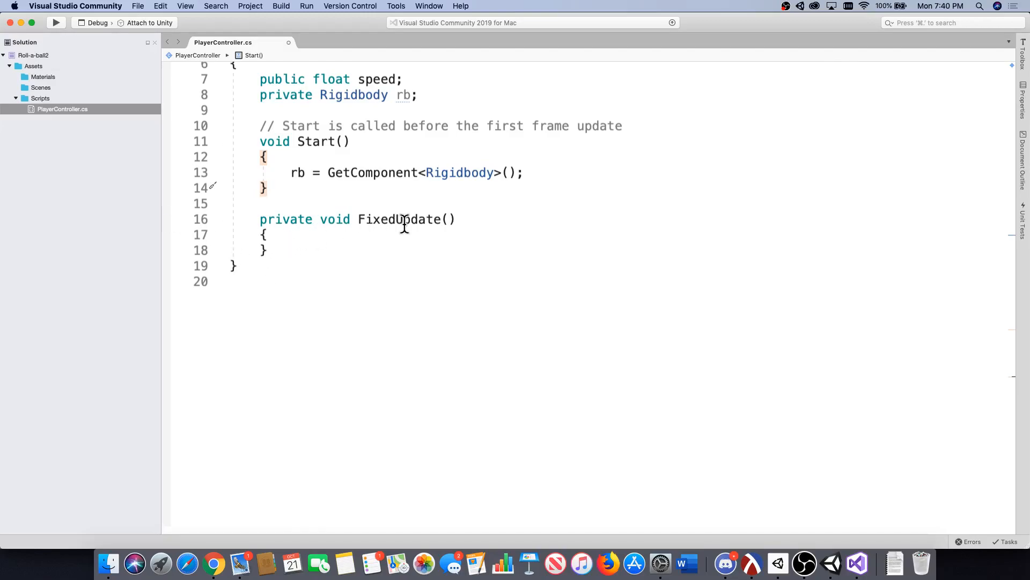
Add the statement float moveHorizontal = Input.GetAxis("Horizontal"); inside the FixedUpdate method.
click(301, 233)
key(Return)
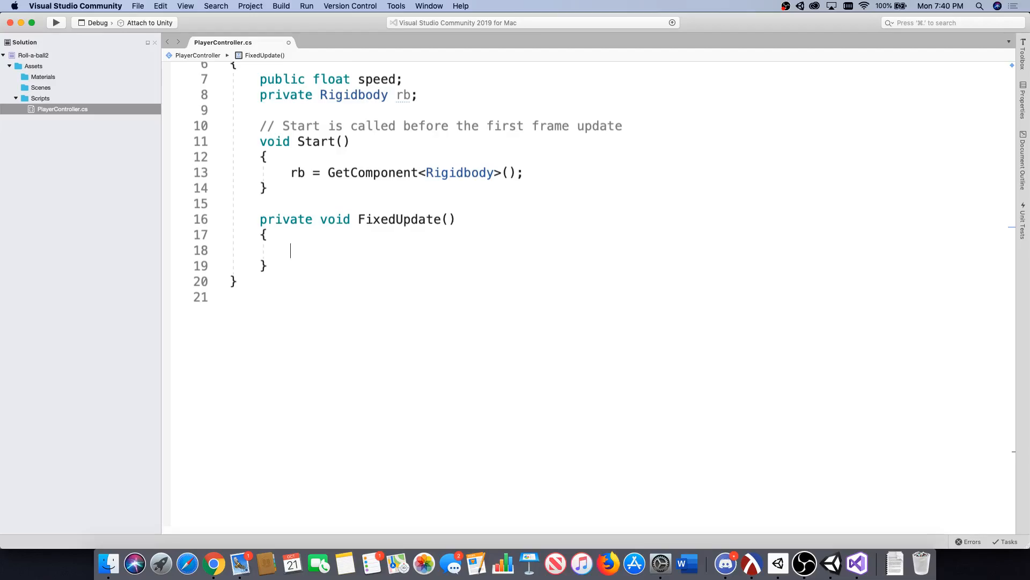
text(flo)
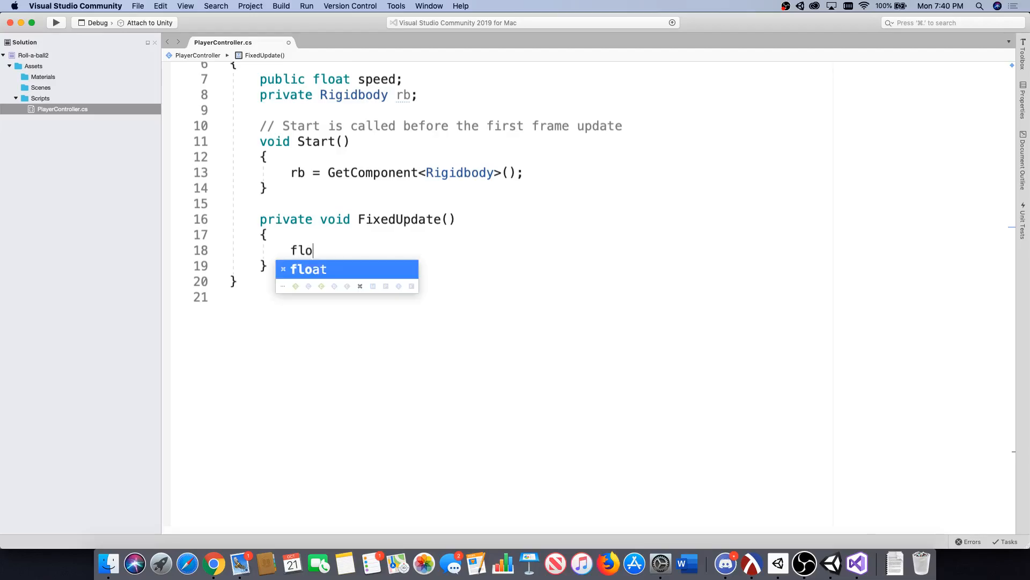
text(at movehoriz)
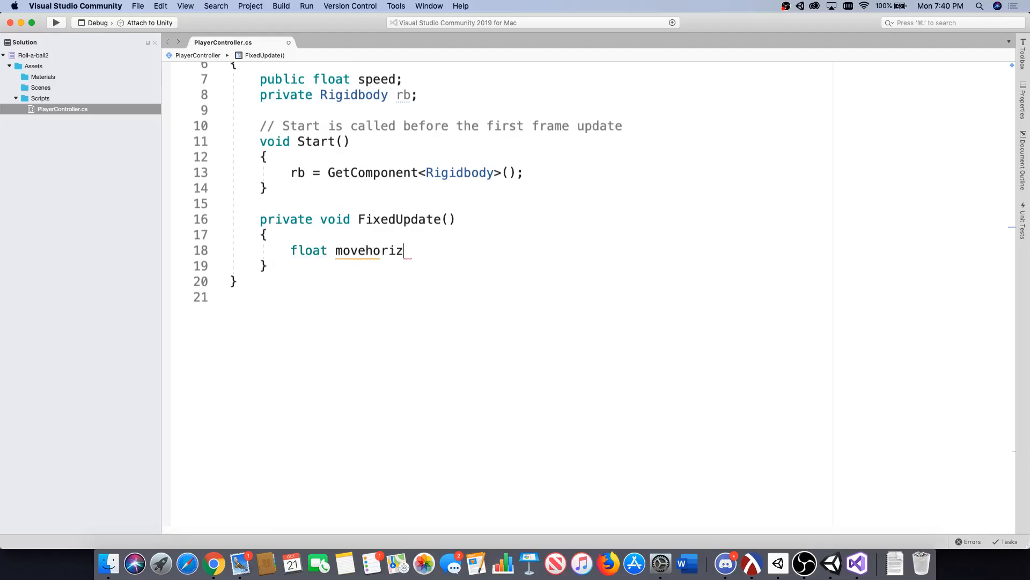
key(BackSpace)
key(BackSpace)
key(BackSpace)
key(BackSpace)
key(BackSpace)
text(Horizontal = Input.get)
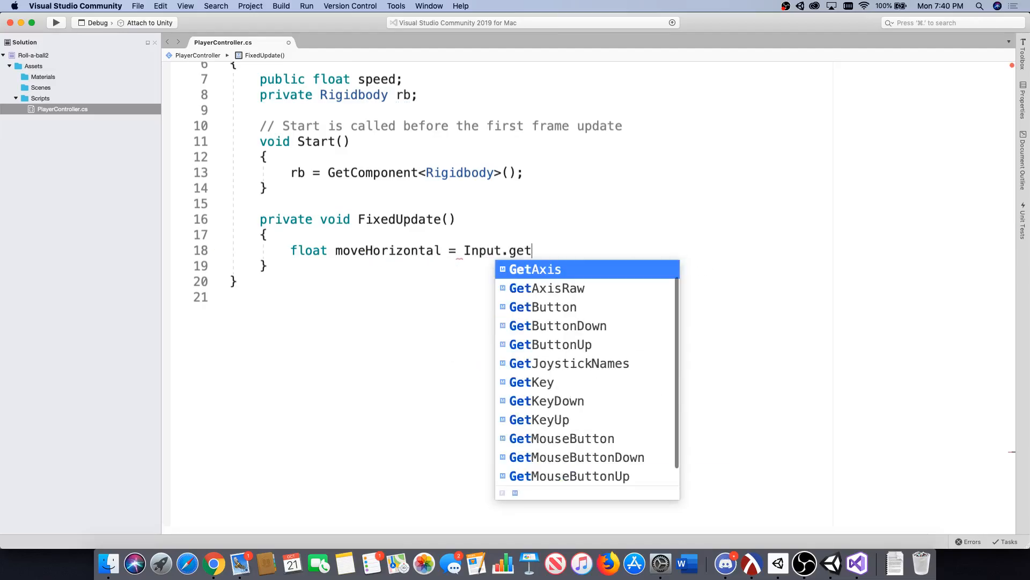
key(Return)
text((")
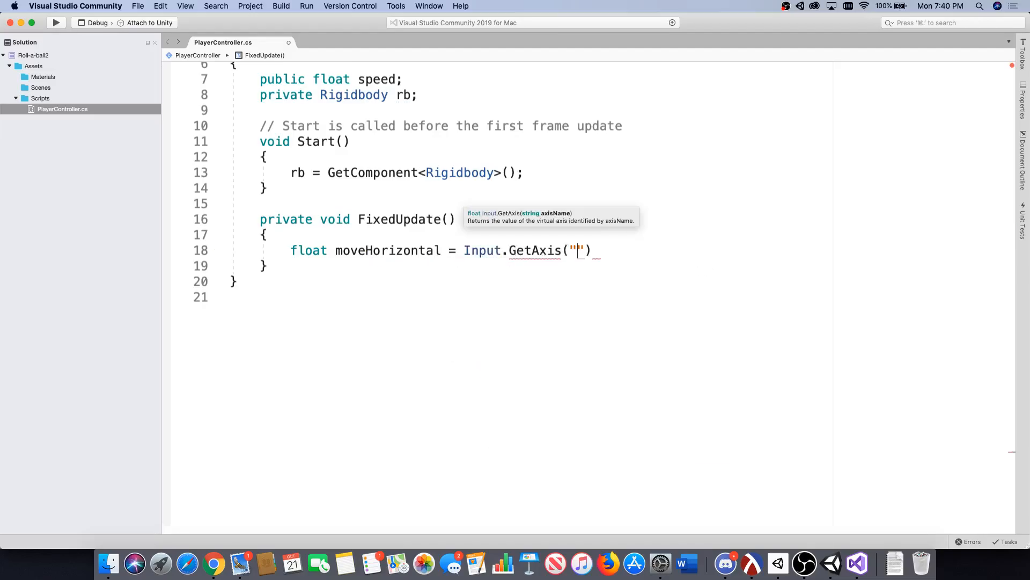
text(HO)
key(BackSpace)
text(orizontal");)
Add the statement float moveVertical = Input.GetAxis("Vertical"); below the moveHorizontal line in FixedUpdate and save the script.
key(Return)
text(float)
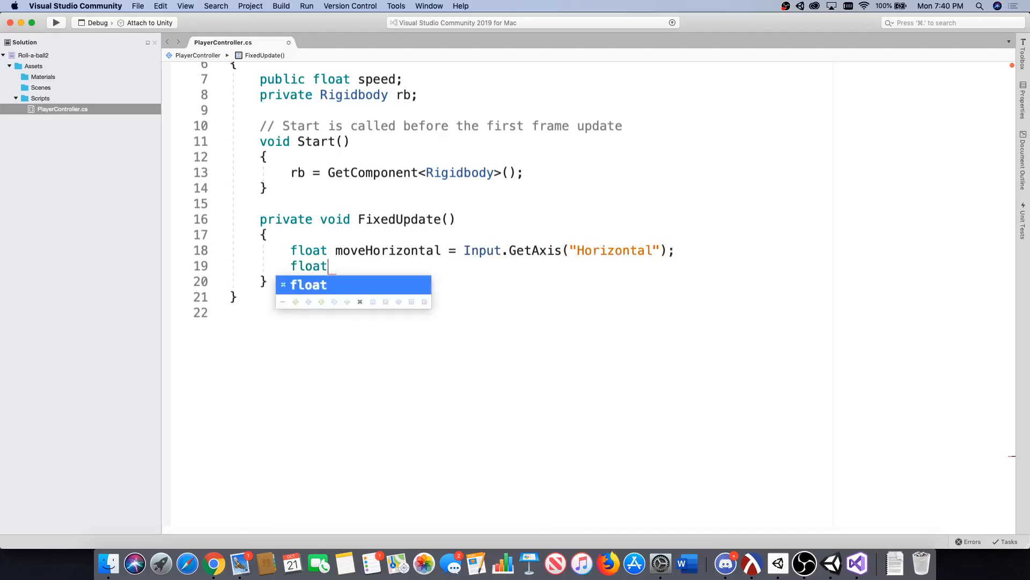
text( moveVertica)
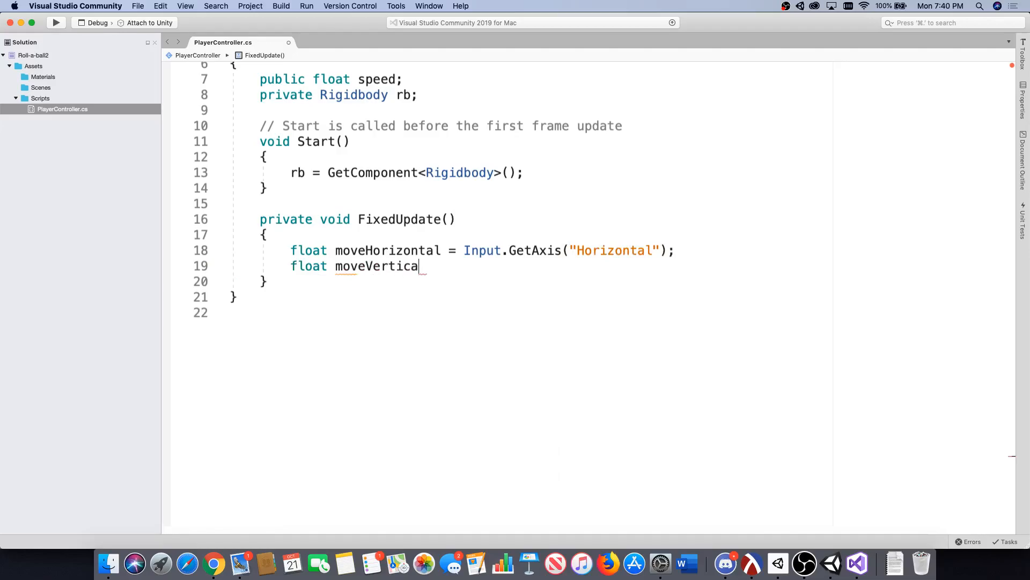
text(l = Input)
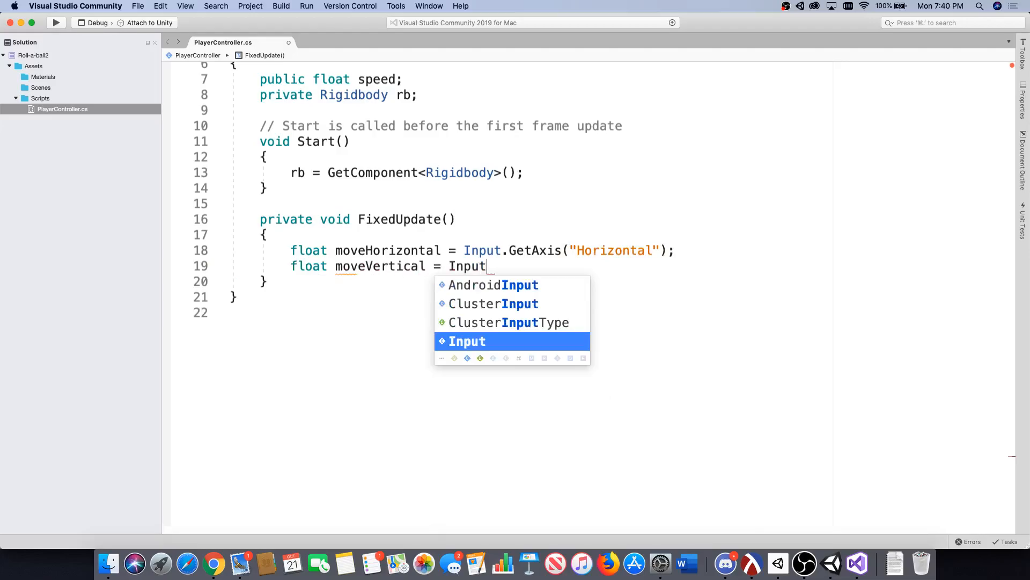
text(.GetAxis("Vertica)
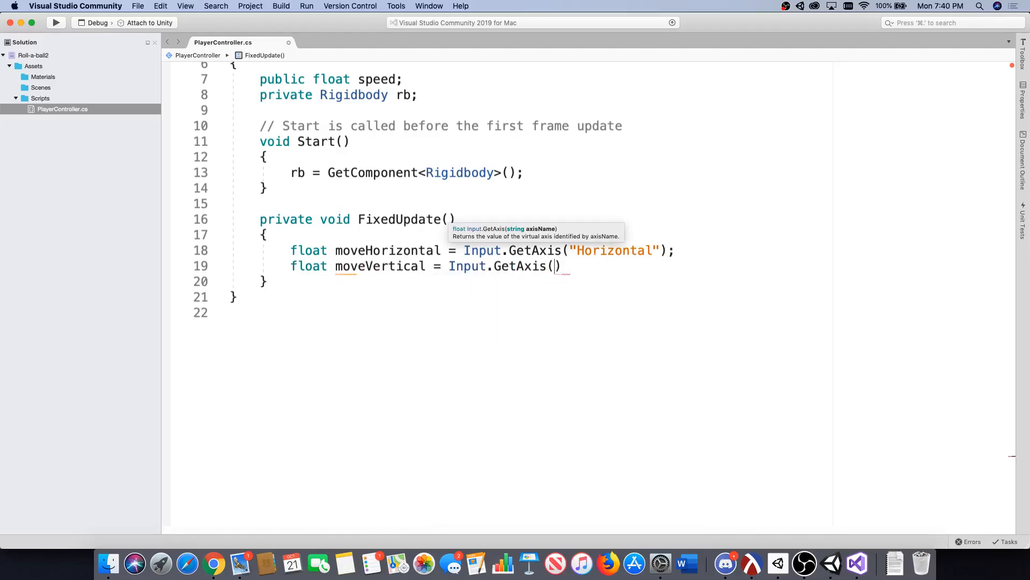
text(l");)
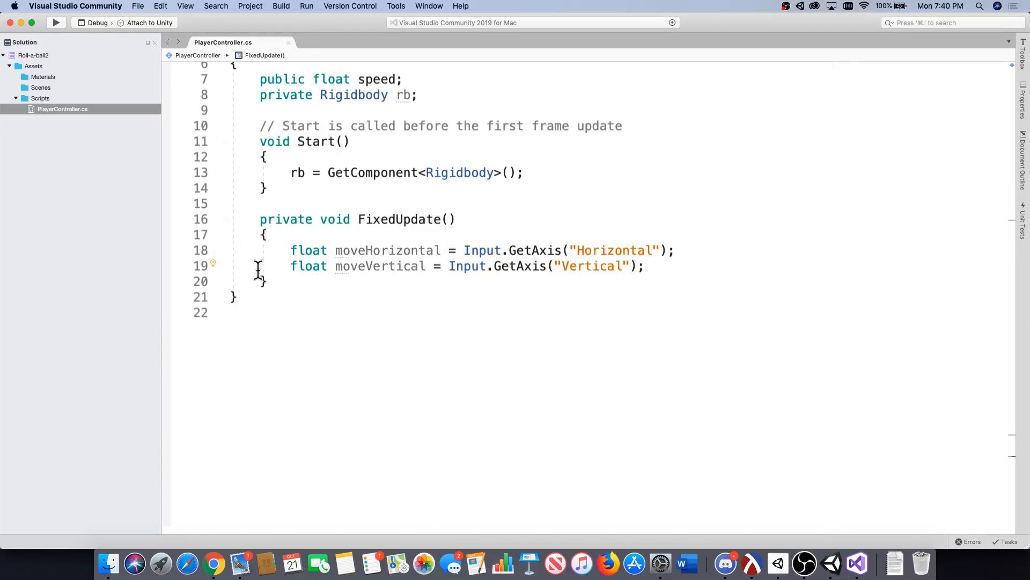
click(289, 283)
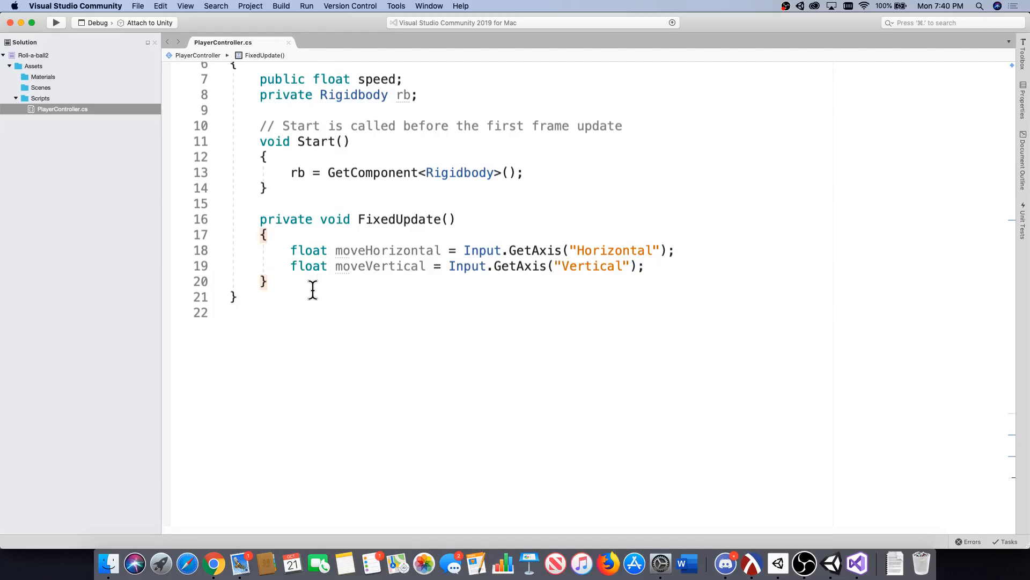
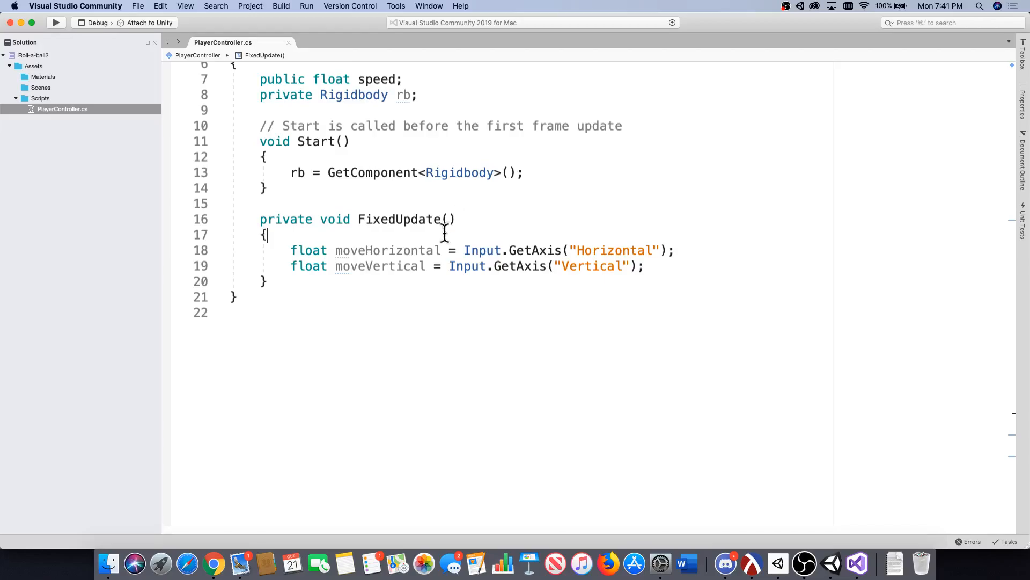
Add the statement Vector3 movement = new Vector3(moveHorizontal, 0.0f, moveVertical); below the moveVertical line in FixedUpdate.
drag(329, 266, 292, 267)
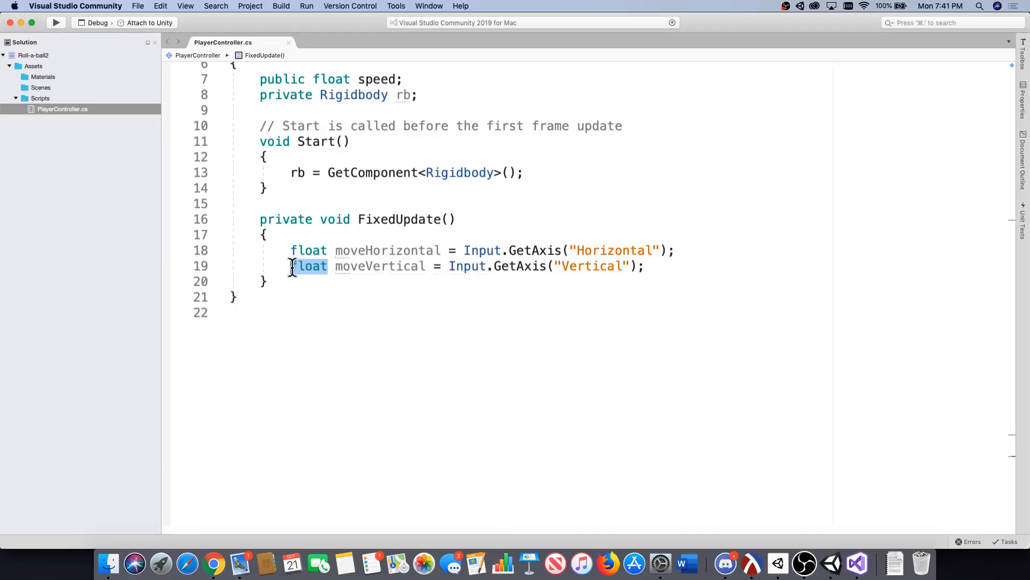
click(417, 267)
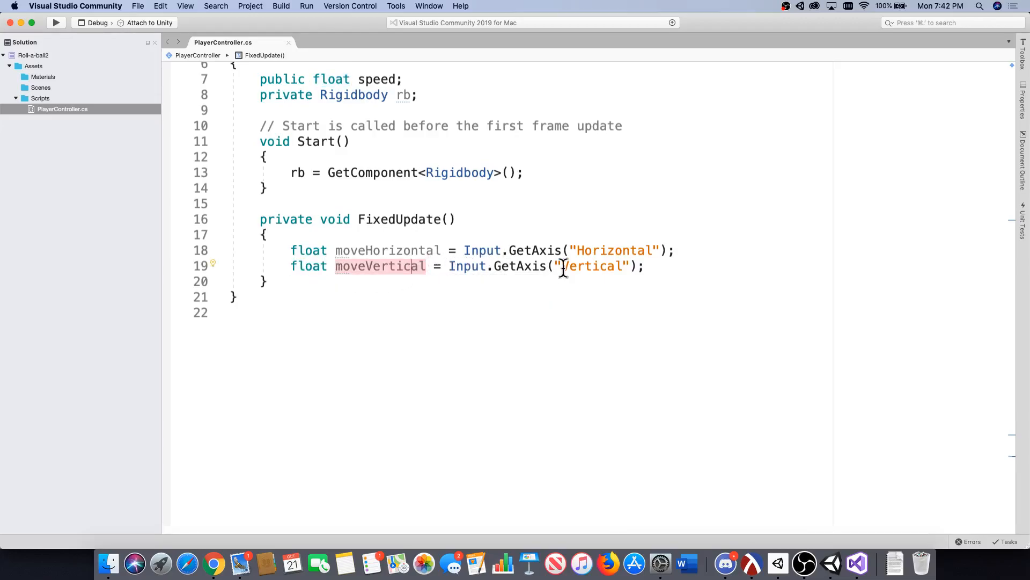
click(674, 265)
key(Return)
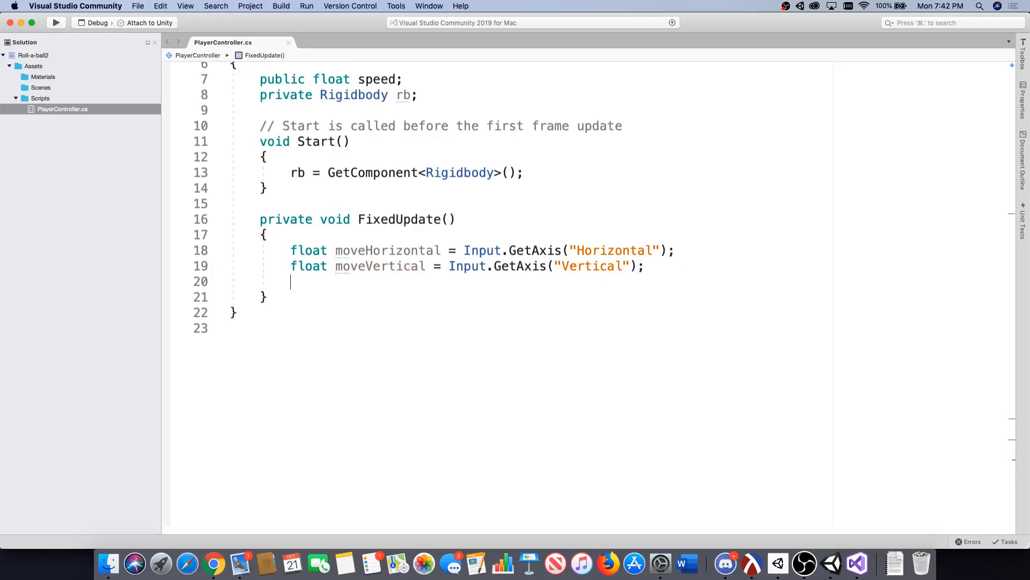
text(Vecto3)
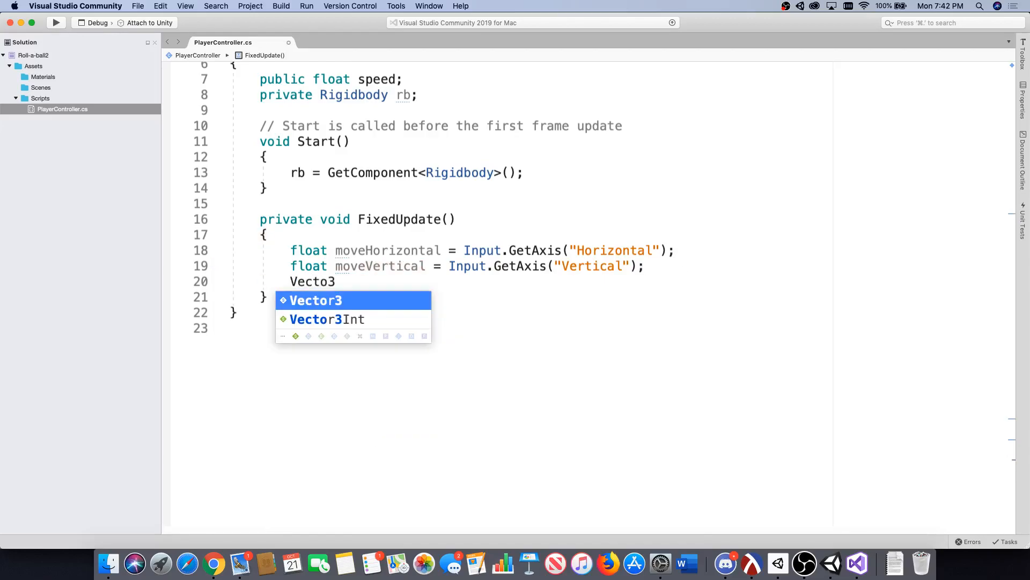
key(BackSpace)
text(r2)
key(BackSpace)
text(3 movement)
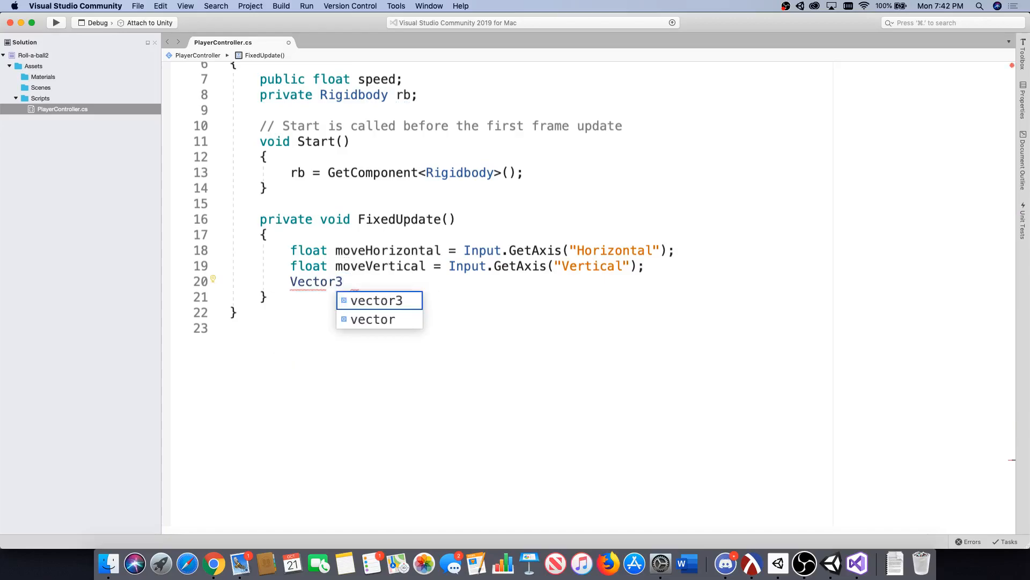
text( =)
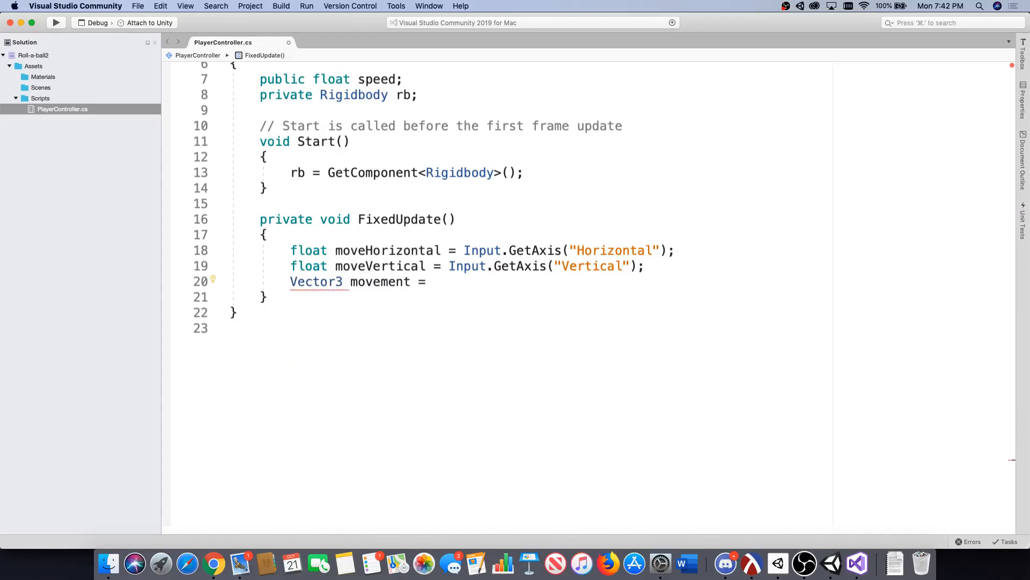
text( new Vector3(move)
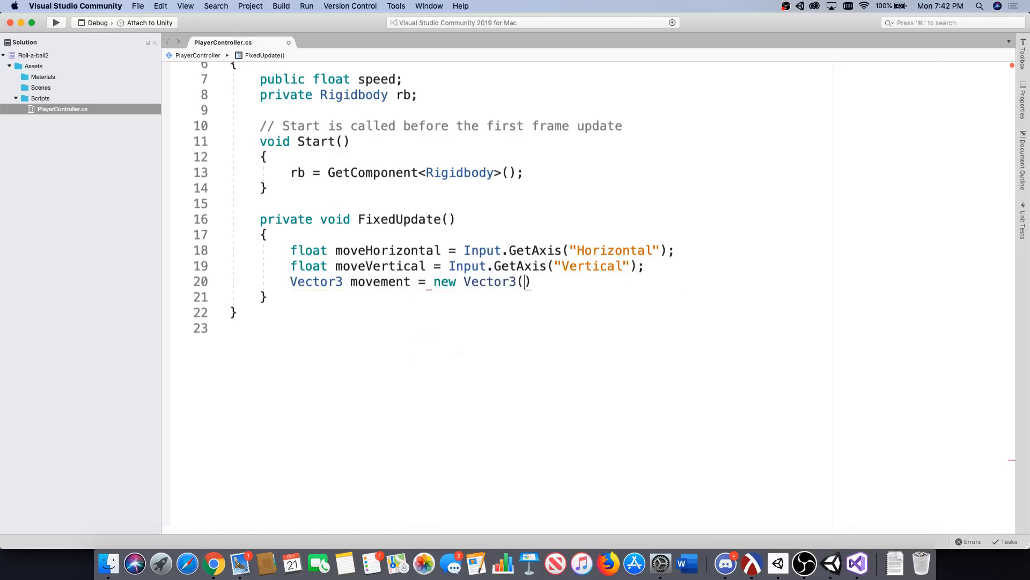
key(Tab)
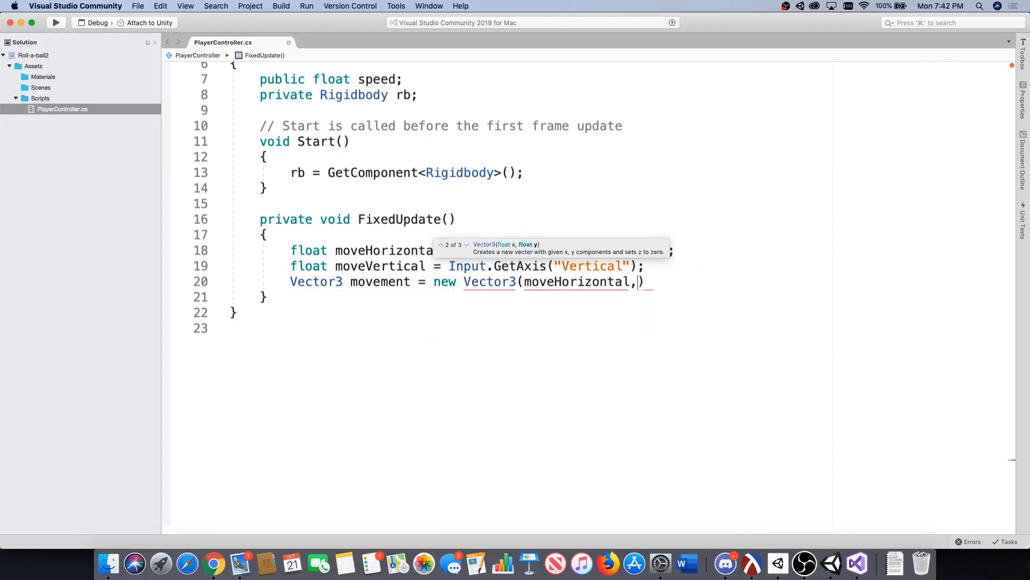
text(, )
text(0.0f, mover)
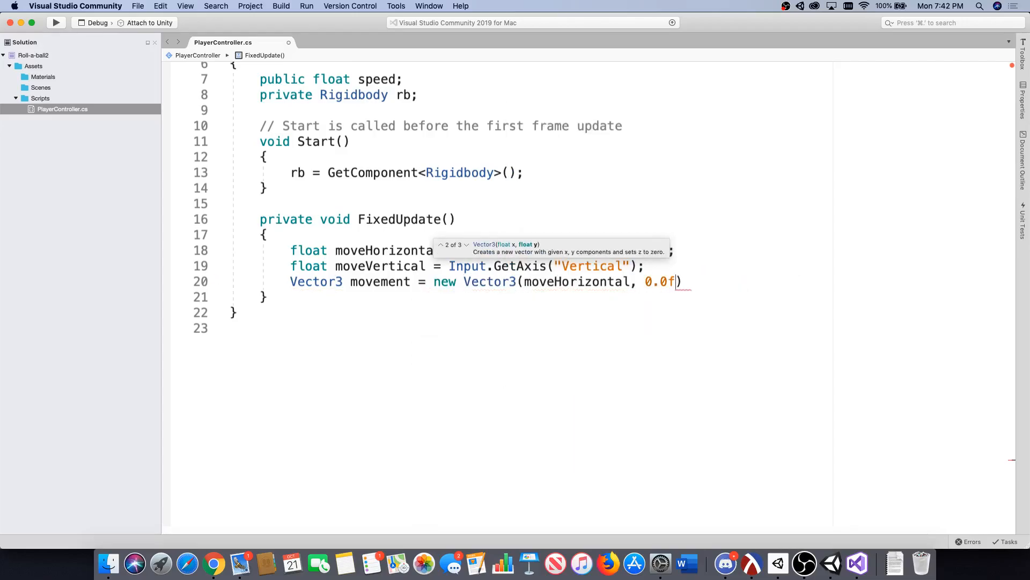
key(Tab)
key(Right)
text(;)
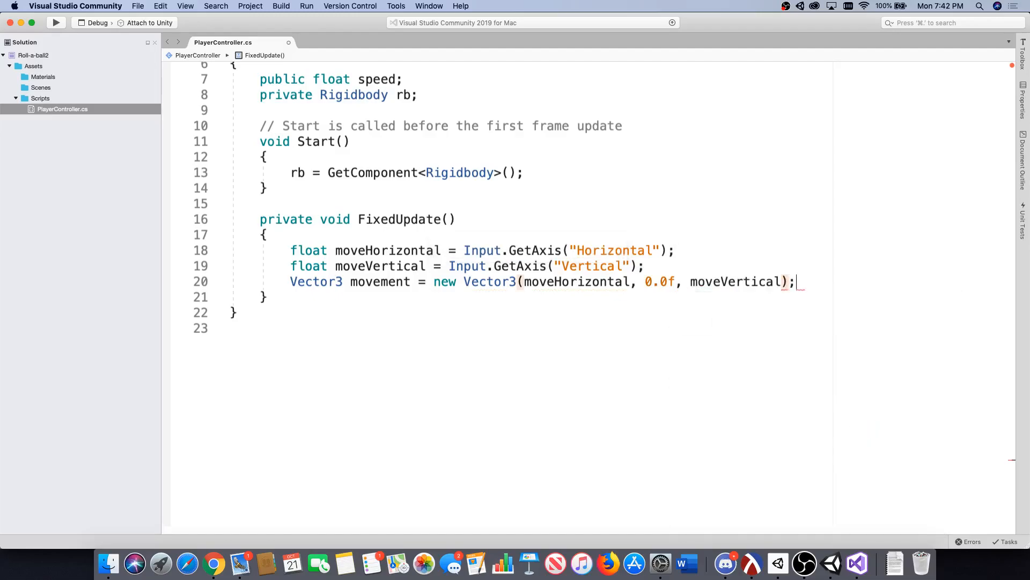
Add the statement rb.AddForce(movement * speed); below the movement line in FixedUpdate and save the script.
key(Return)
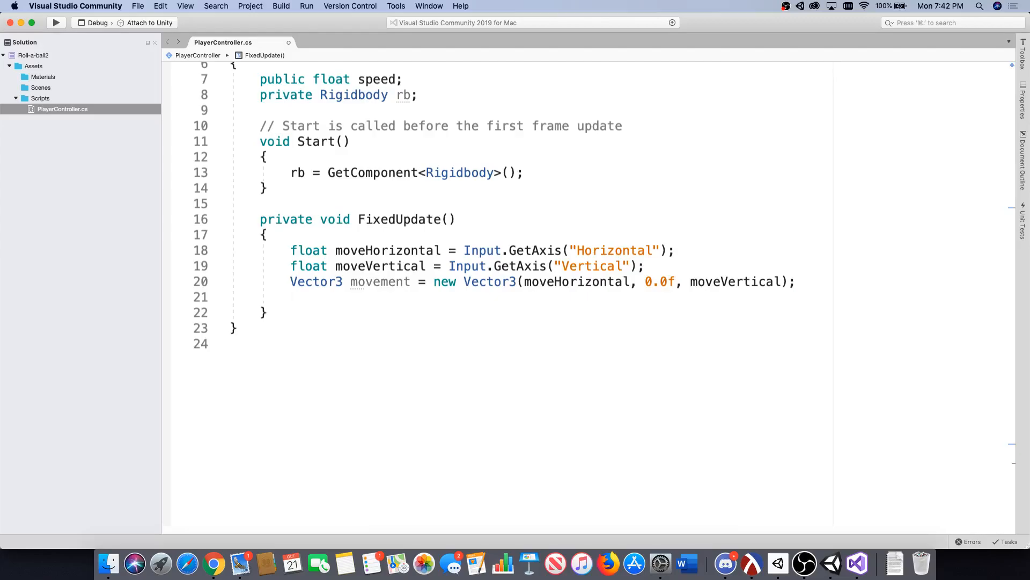
text(rb.addfo)
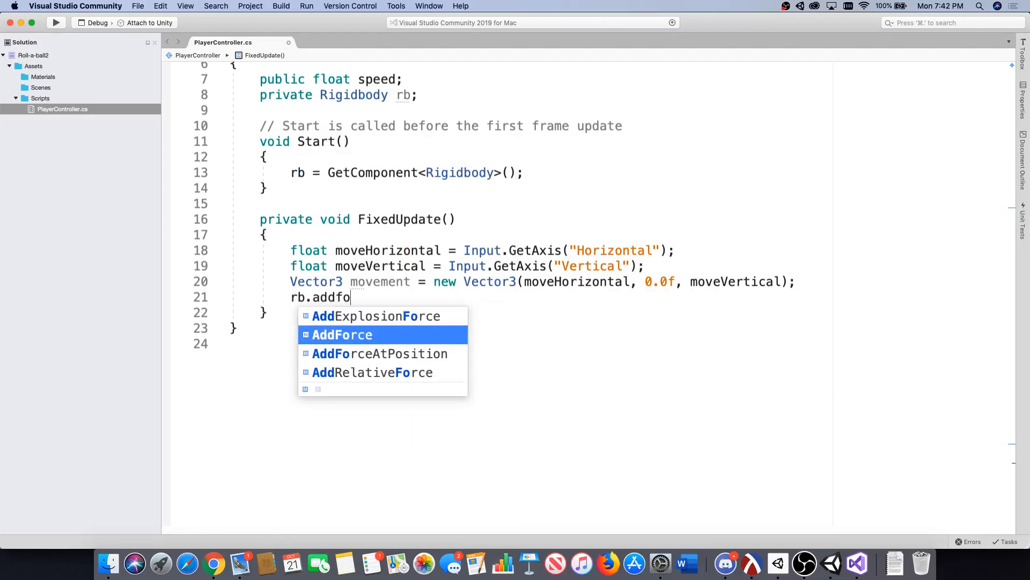
key(Tab)
text((movement)
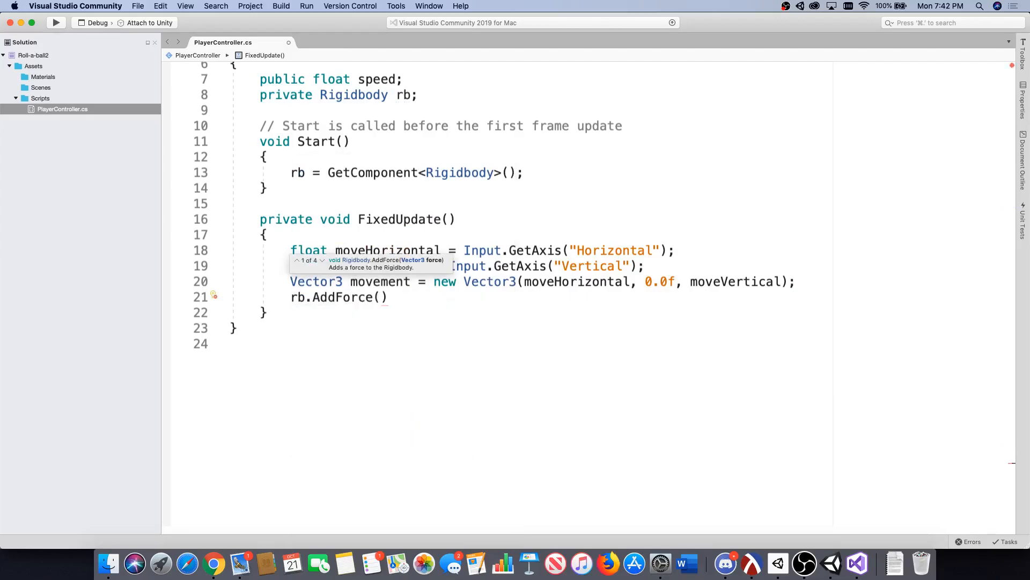
text(*speed):)
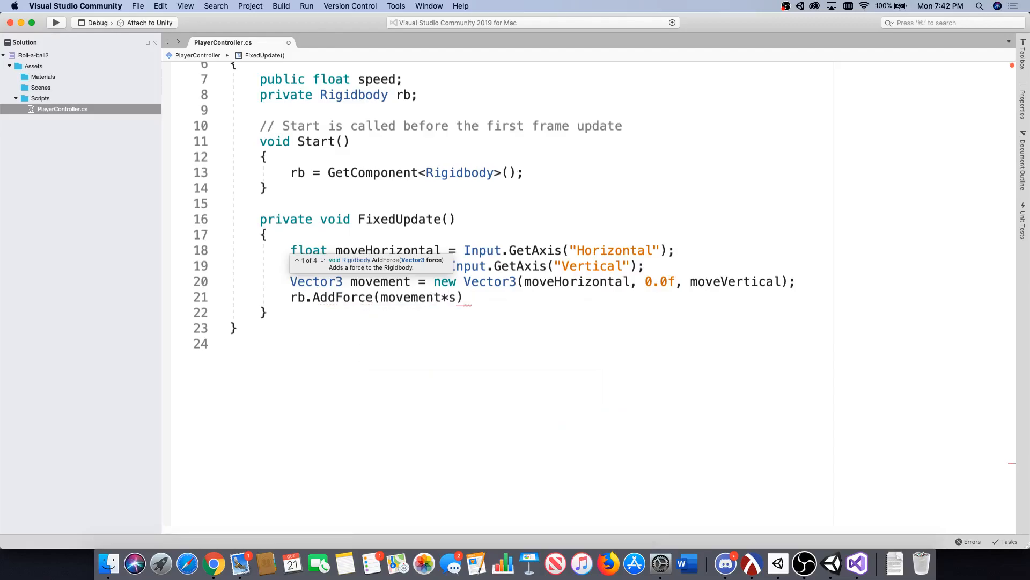
key(BackSpace)
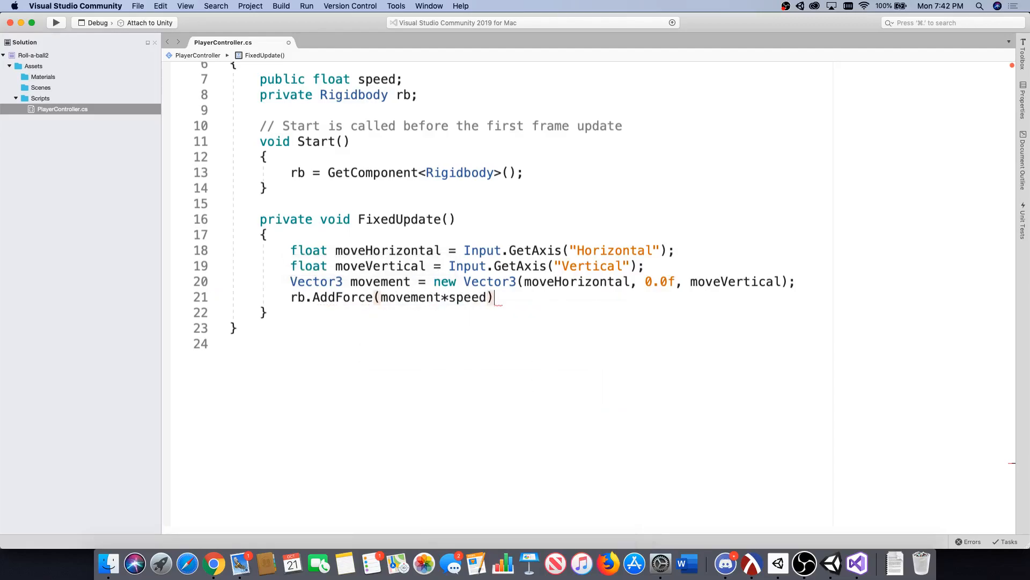
text(;)
key(super+s)
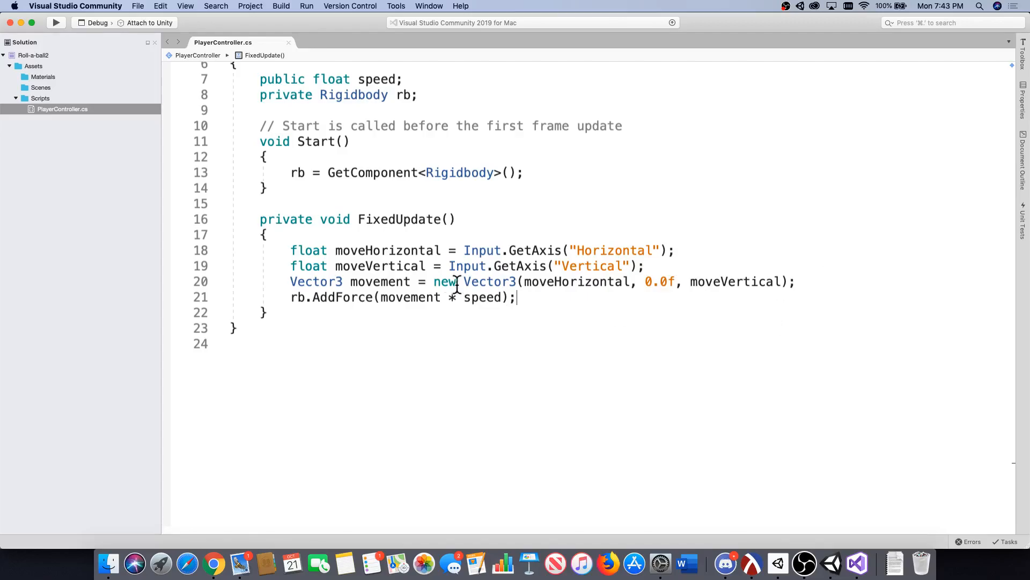
Examine the parts of the Vector3 movement declaration: its type, variable name, constructor call and moveVertical argument.
drag(344, 281, 292, 281)
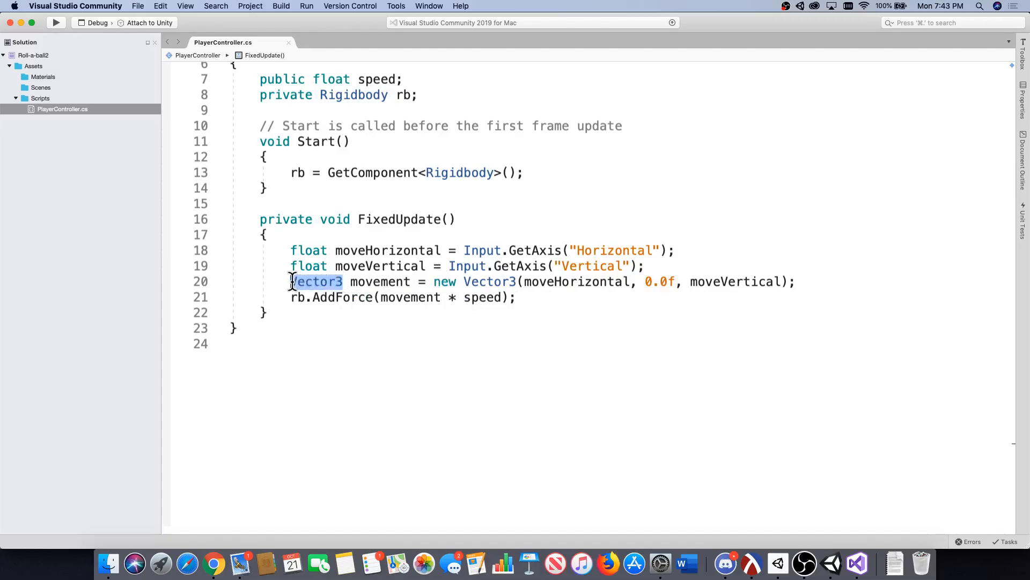
click(346, 281)
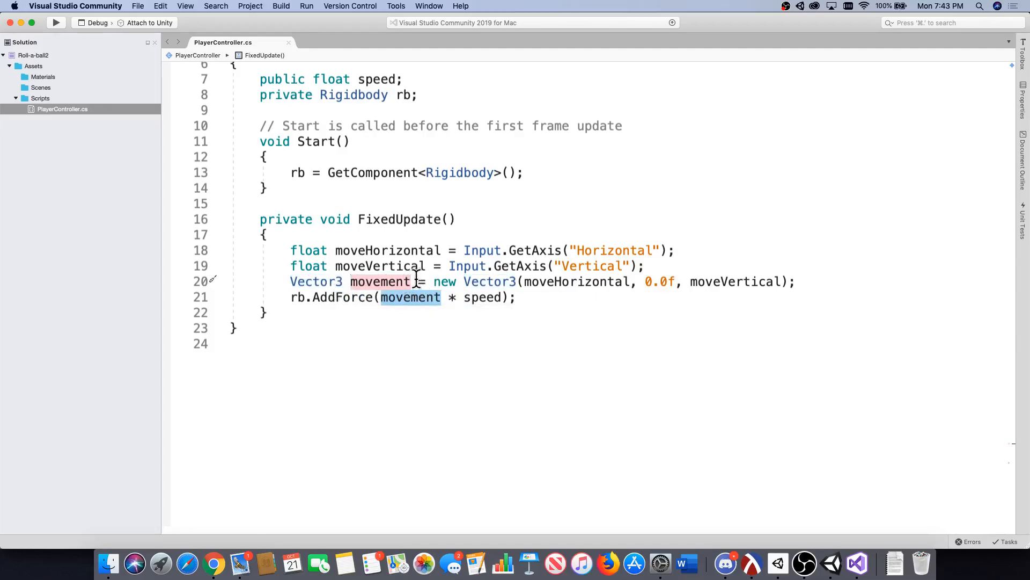
double_click(350, 281)
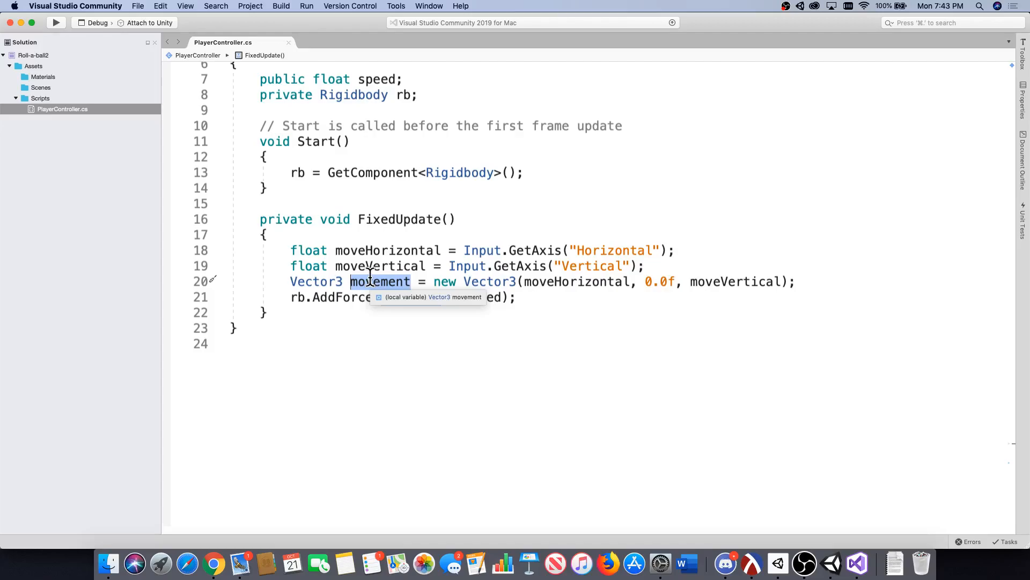
drag(434, 281, 831, 278)
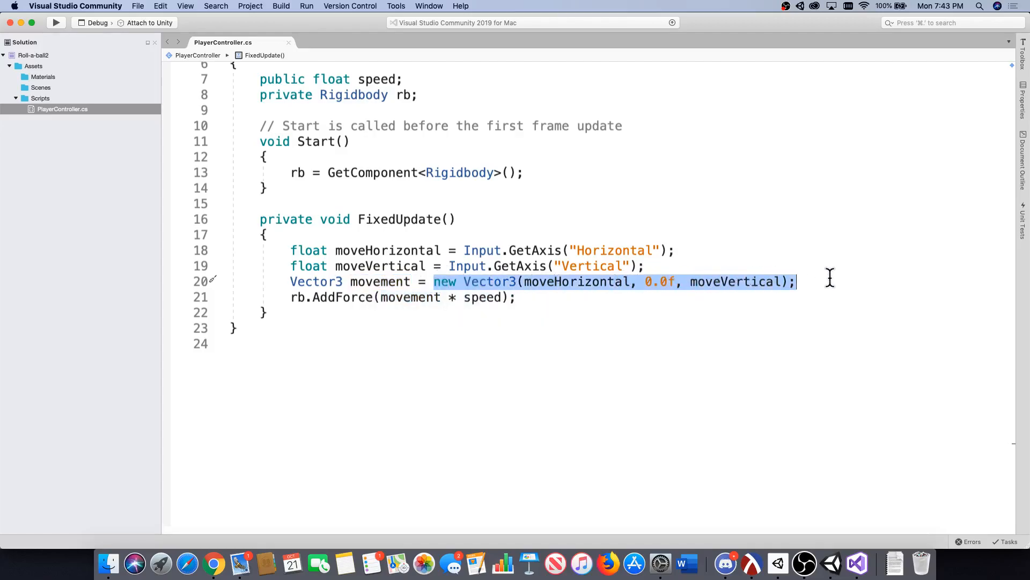
double_click(735, 281)
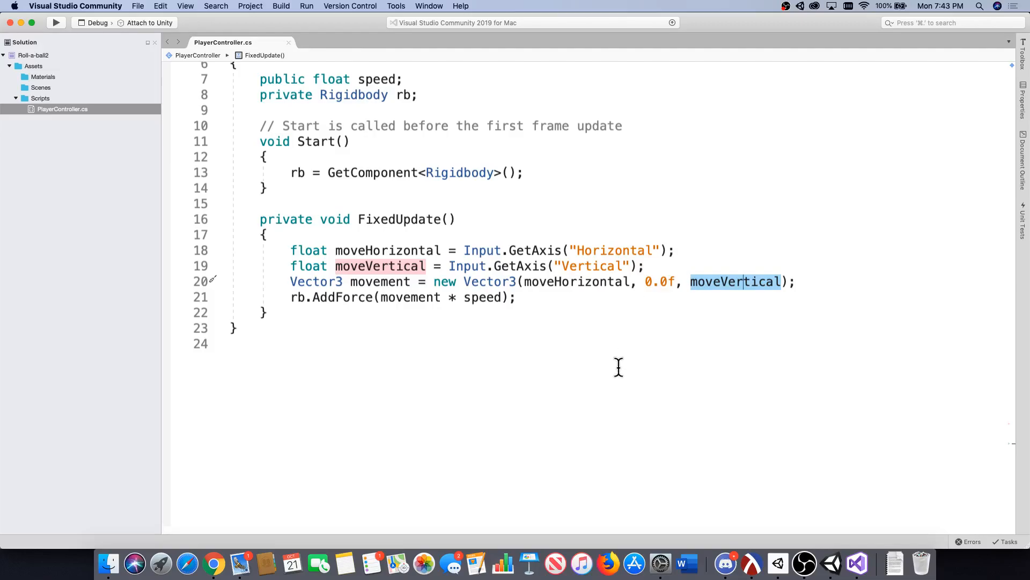
Switch between Unity and Visual Studio to compare the Scene view's axes with the moveHorizontal, 0.0f and moveVertical arguments of the Vector3.
click(830, 564)
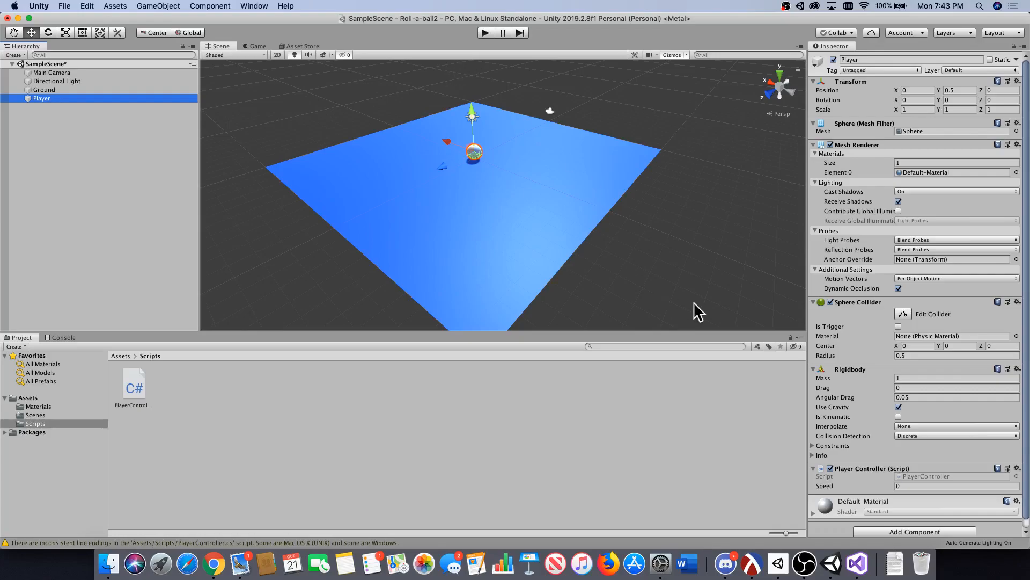
click(857, 565)
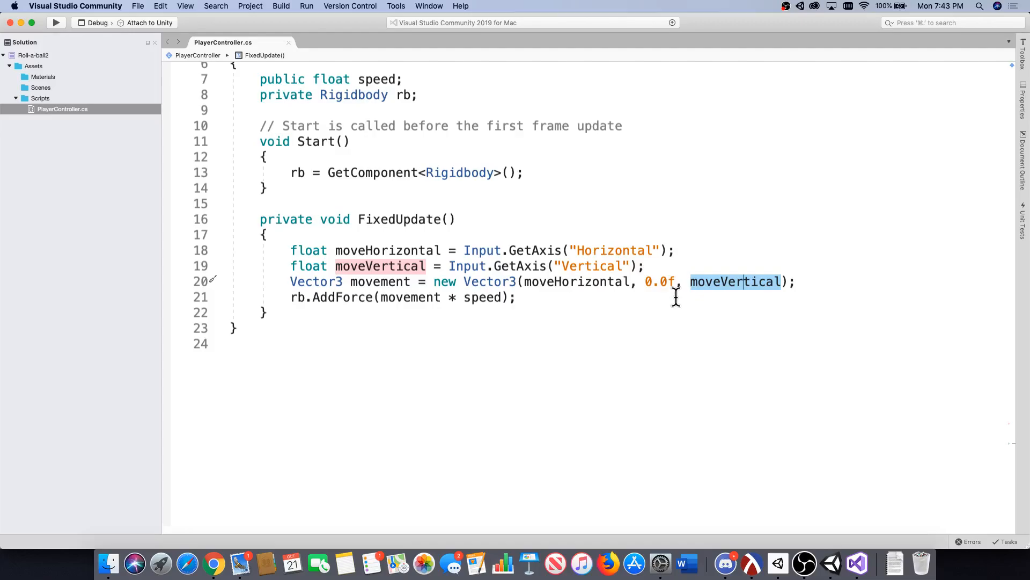
drag(630, 282, 526, 283)
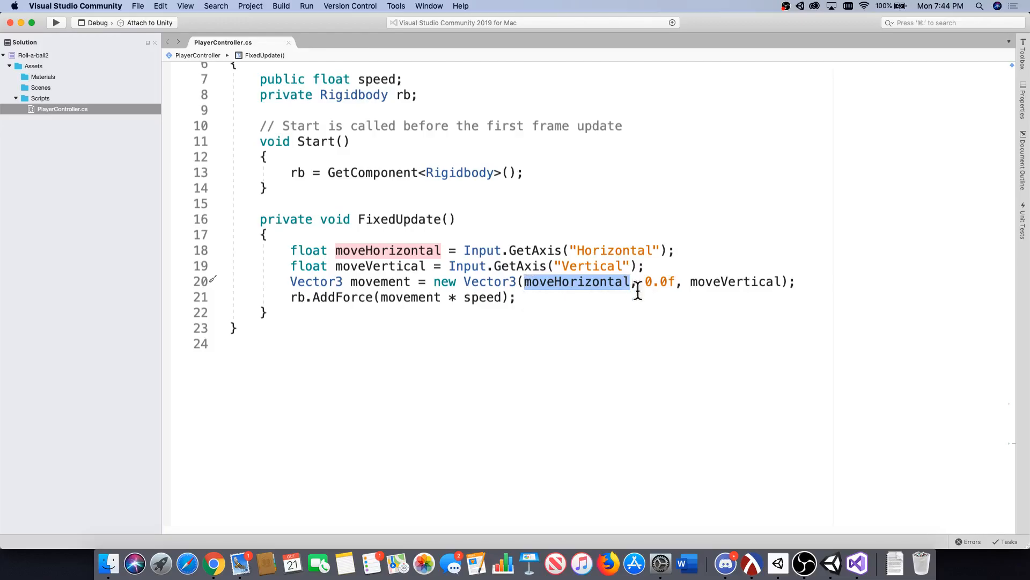
click(832, 563)
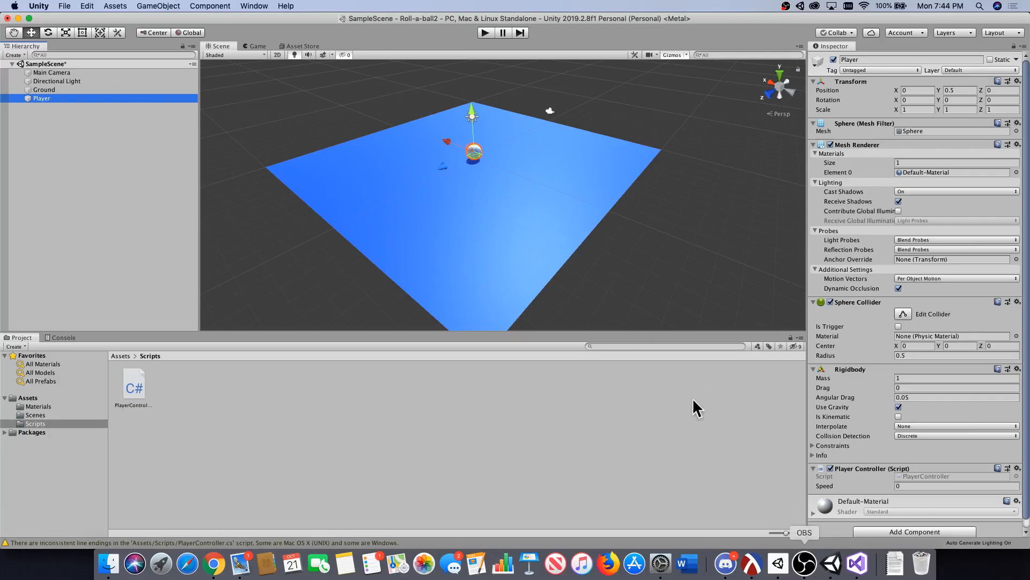
click(857, 564)
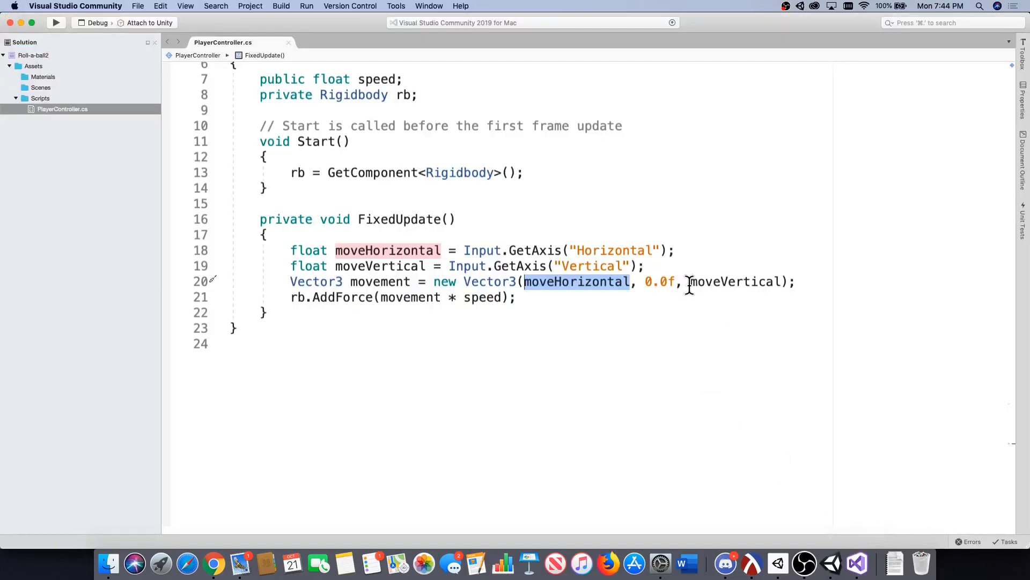
drag(689, 281, 783, 283)
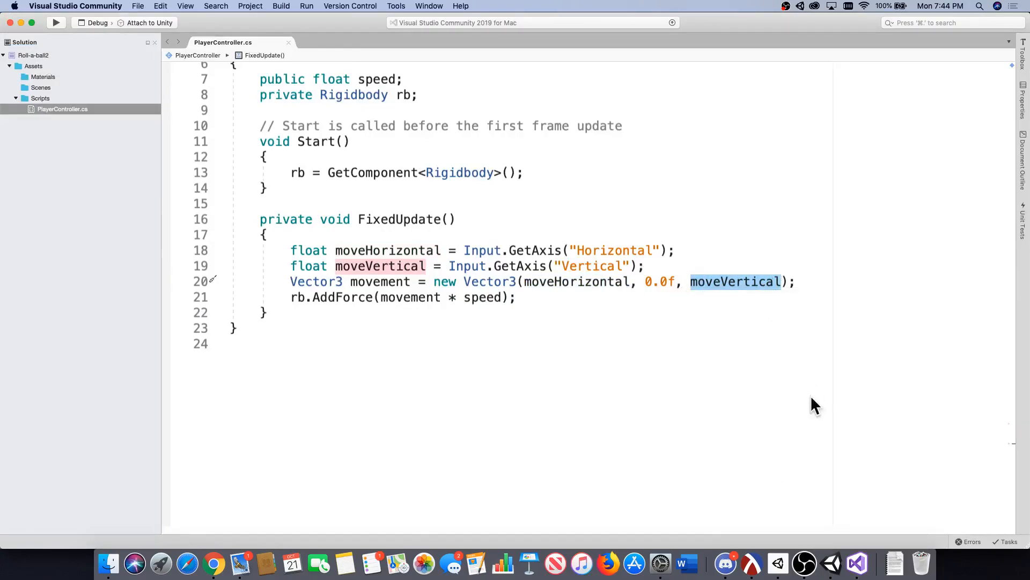
click(831, 562)
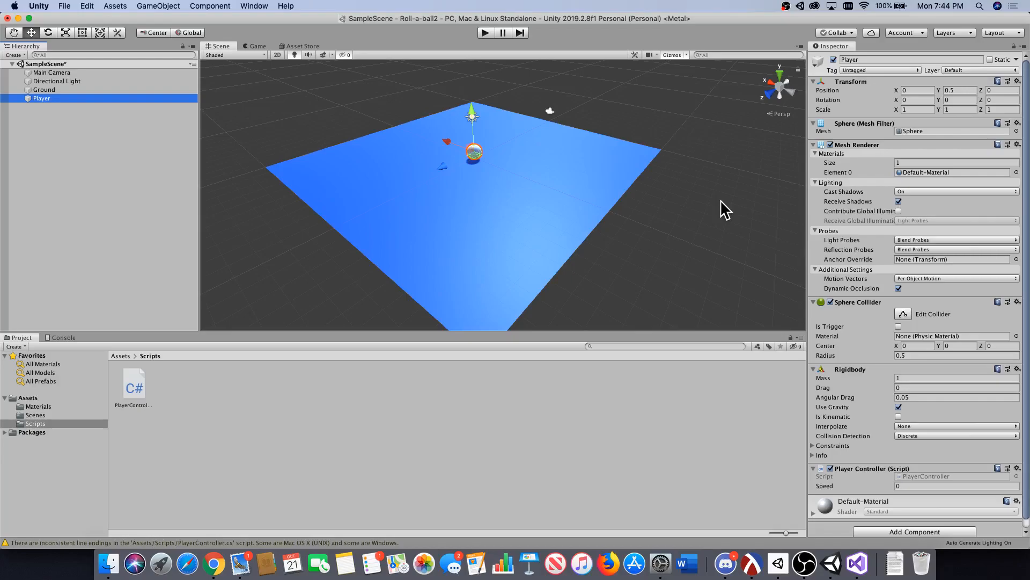
click(857, 563)
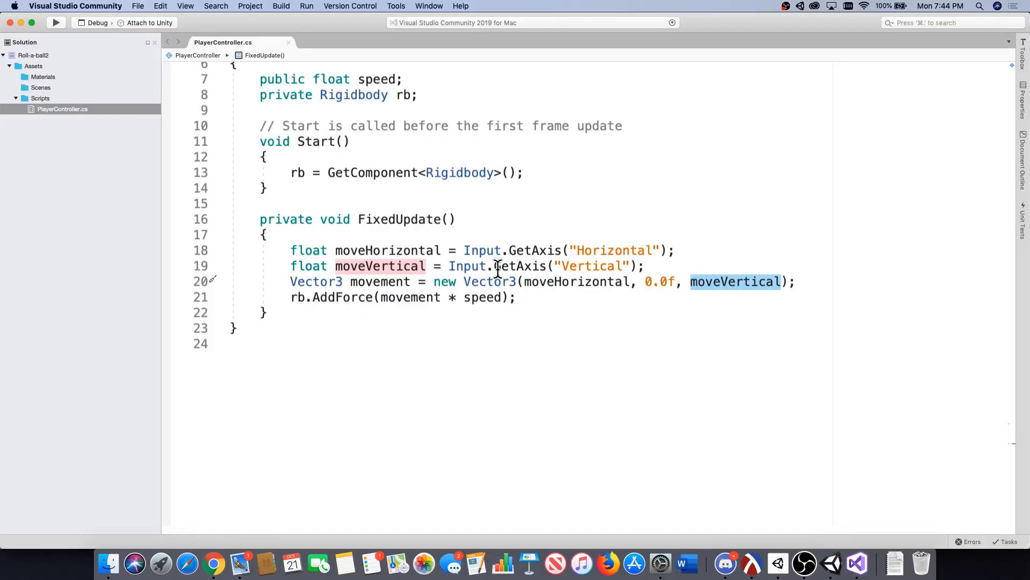
Examine the rb.AddForce(movement * speed) line, tracing rb, movement and speed back to where they are defined in the script.
click(531, 296)
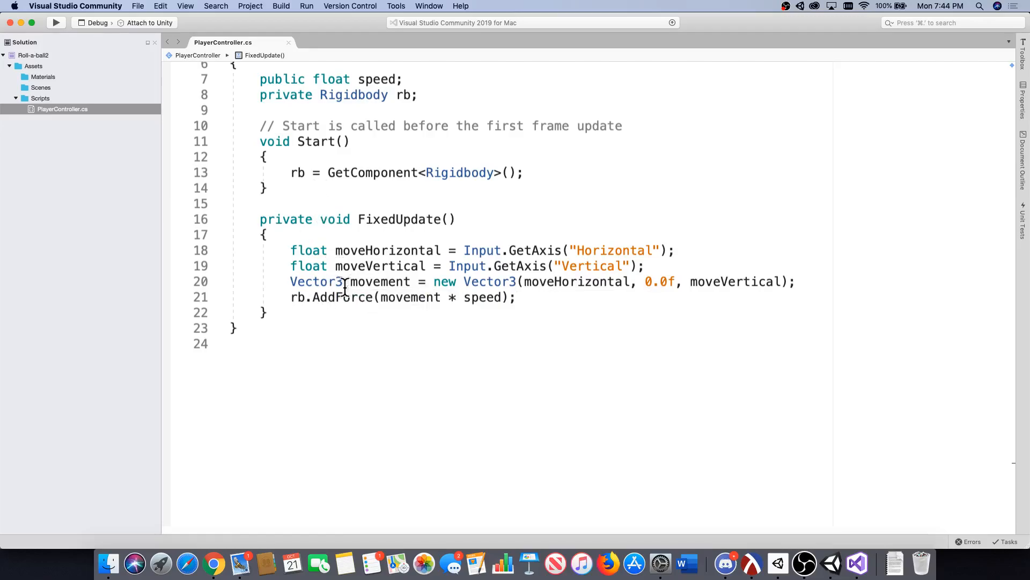
double_click(296, 299)
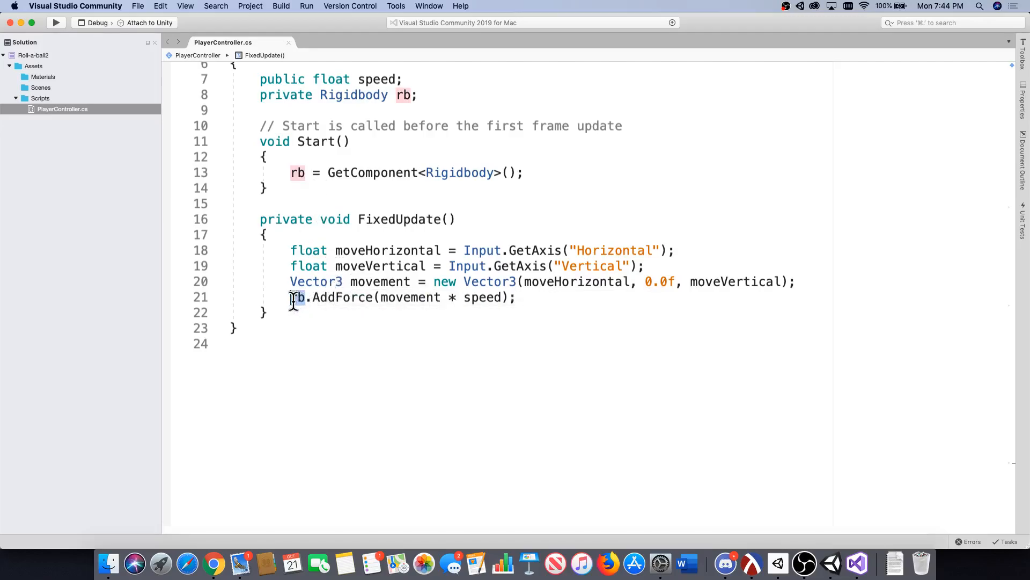
click(350, 172)
click(374, 281)
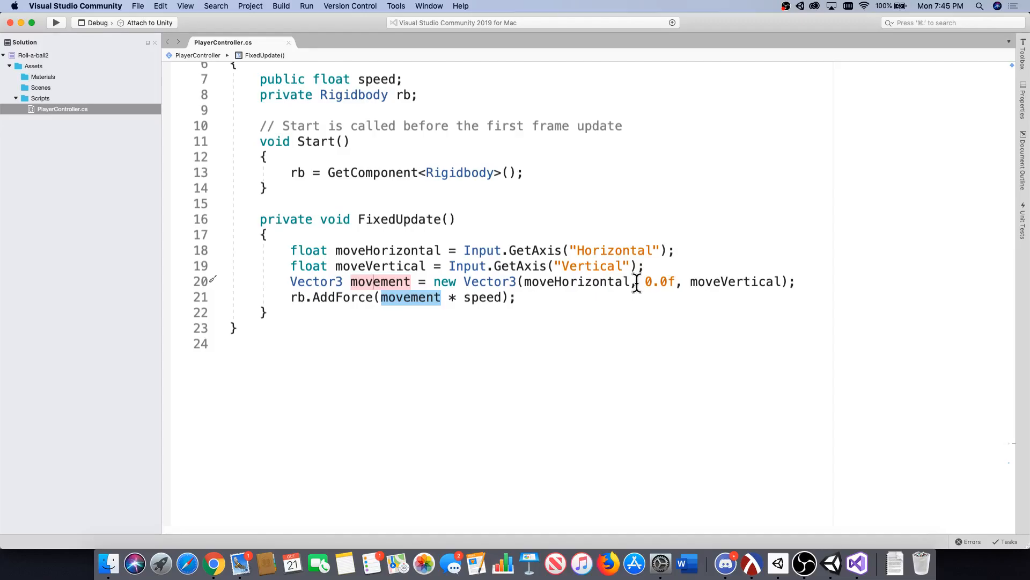
click(449, 301)
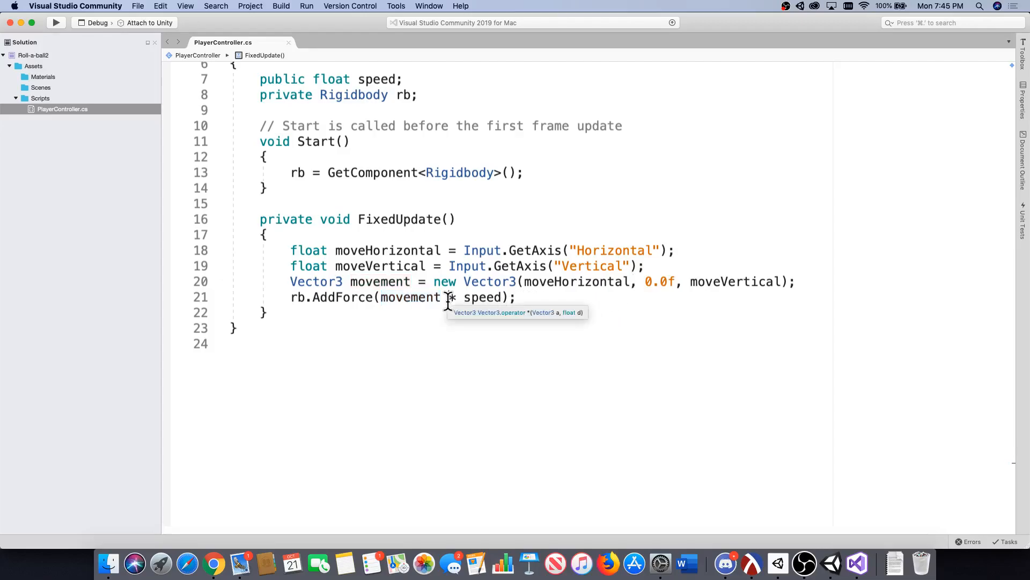
drag(439, 300, 380, 298)
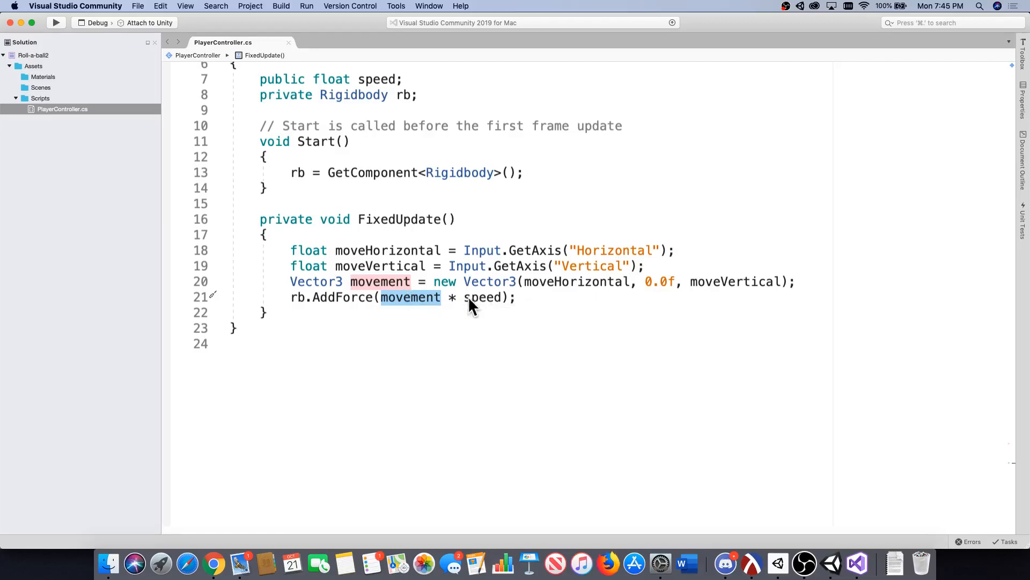
click(450, 294)
double_click(501, 297)
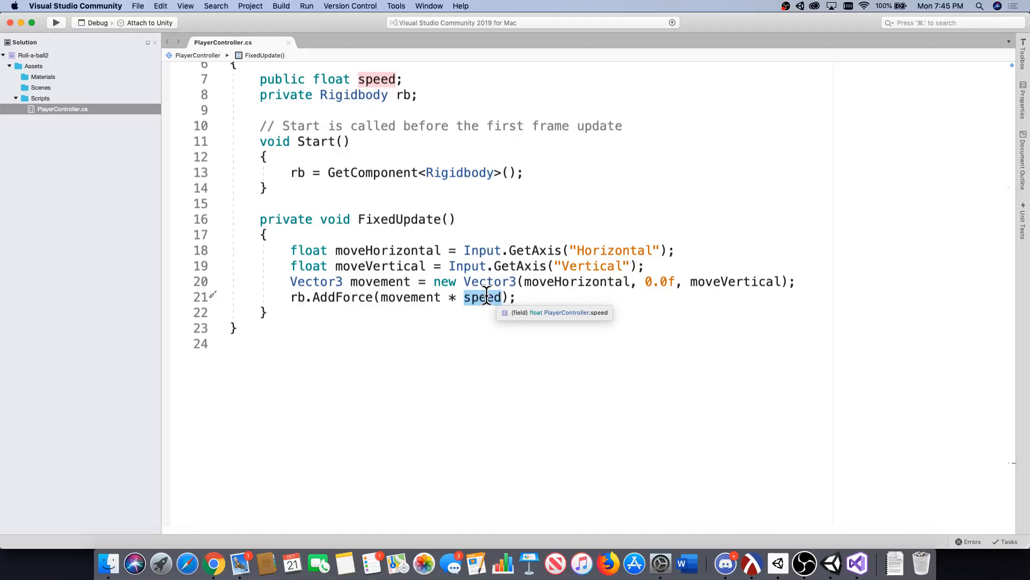
click(447, 297)
drag(465, 297, 514, 298)
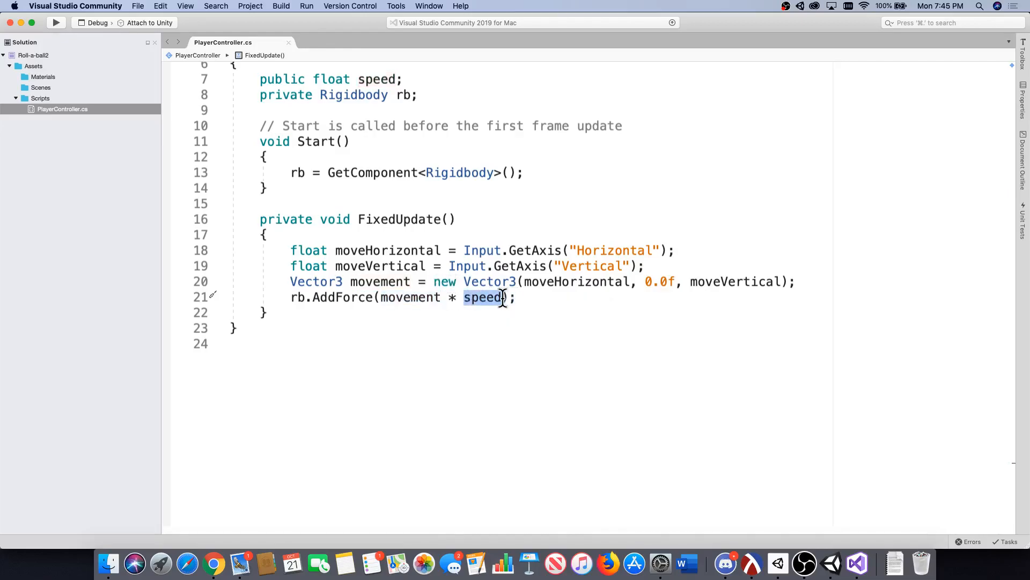
click(513, 298)
text(;)
key(BackSpace)
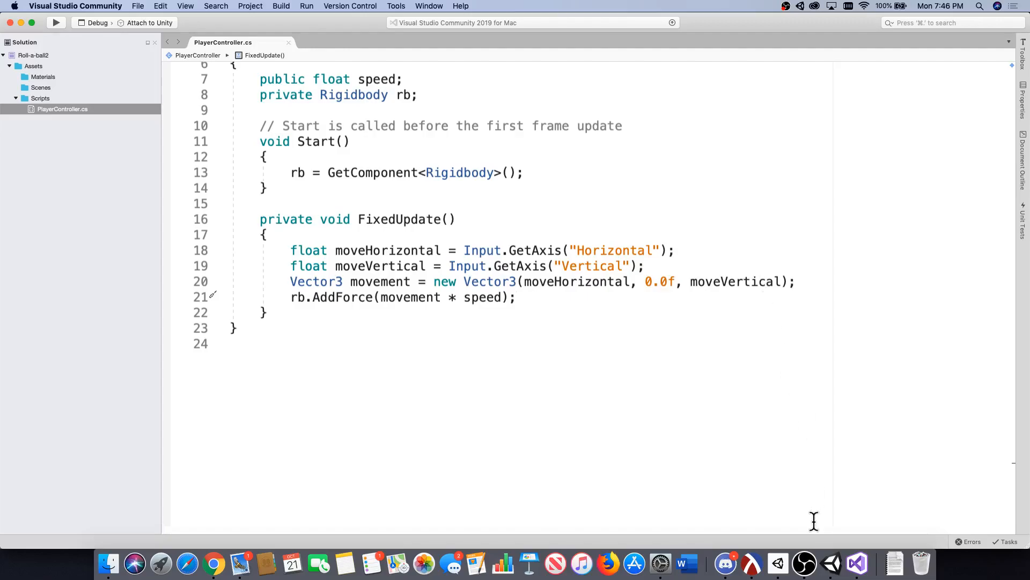
Switch to Unity, run the game once in Play mode and stop it.
click(833, 564)
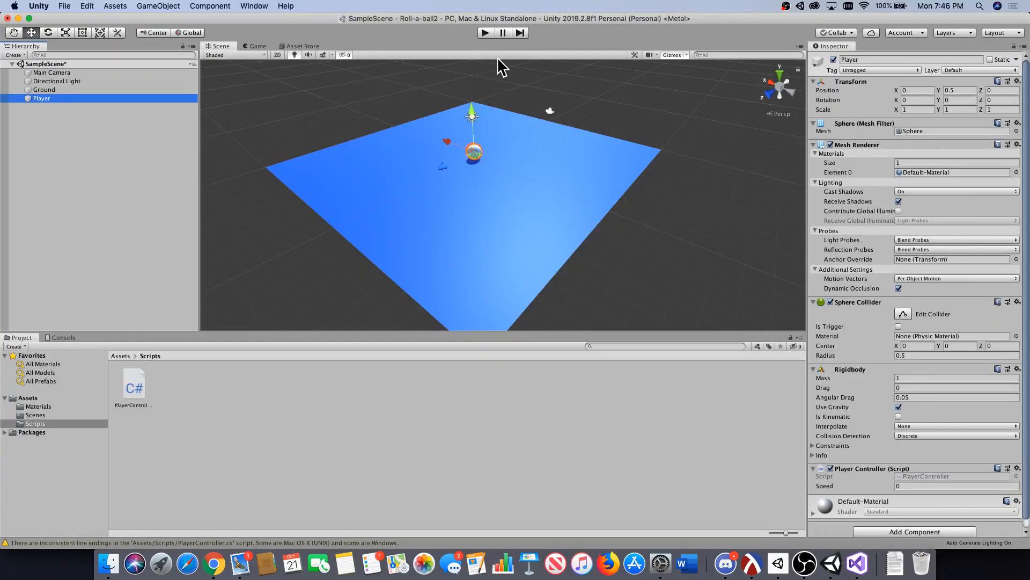
click(485, 33)
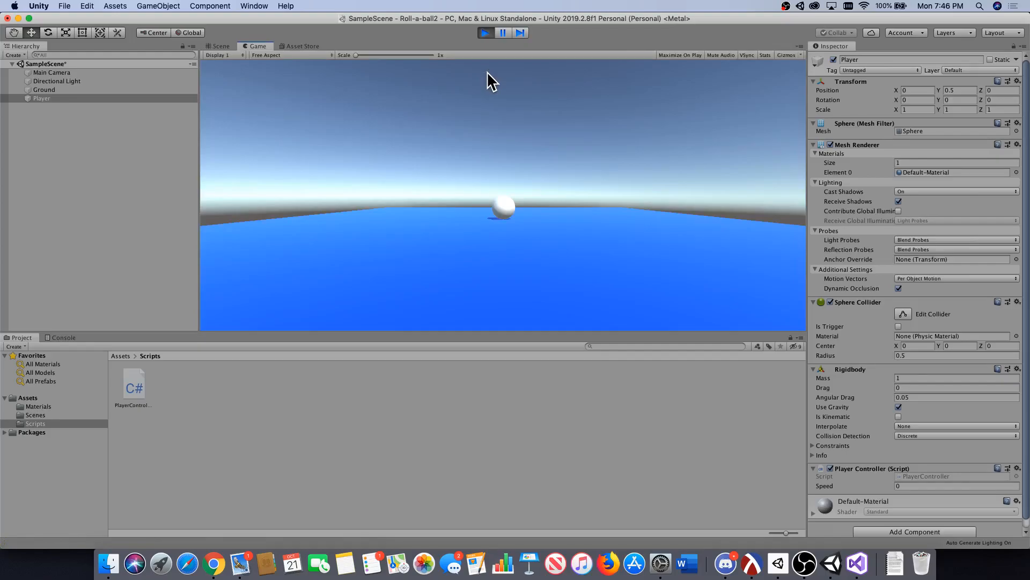
click(485, 34)
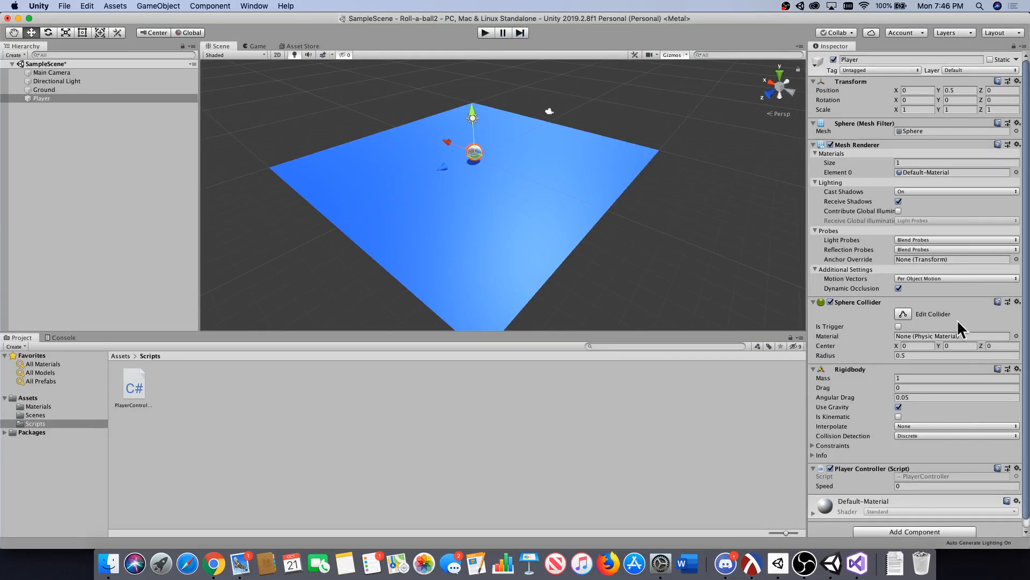
Set the Speed of the Player's Player Controller script to 5 and play-test rolling the ball in several directions.
scroll(957, 322, down, 1)
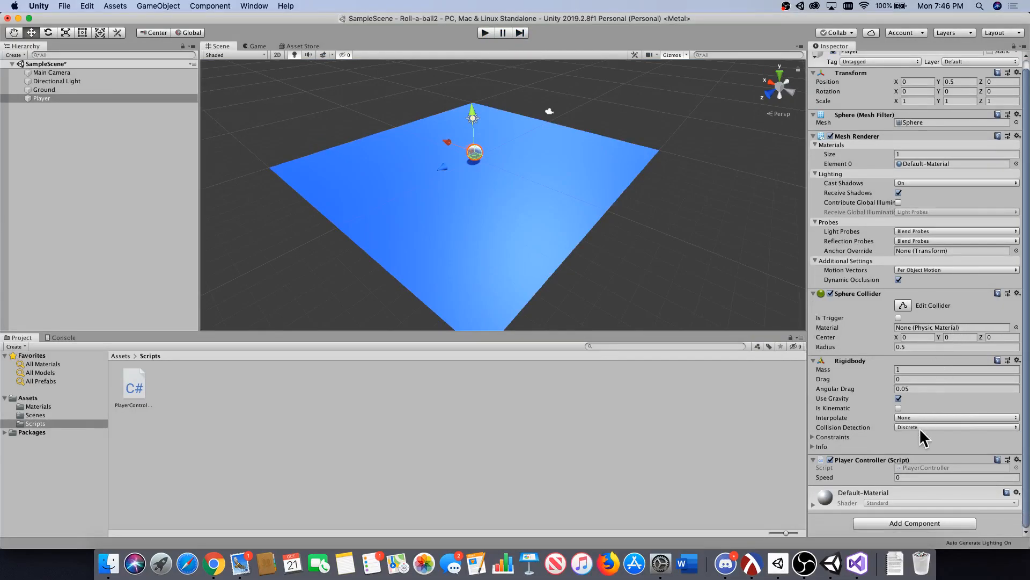
click(902, 478)
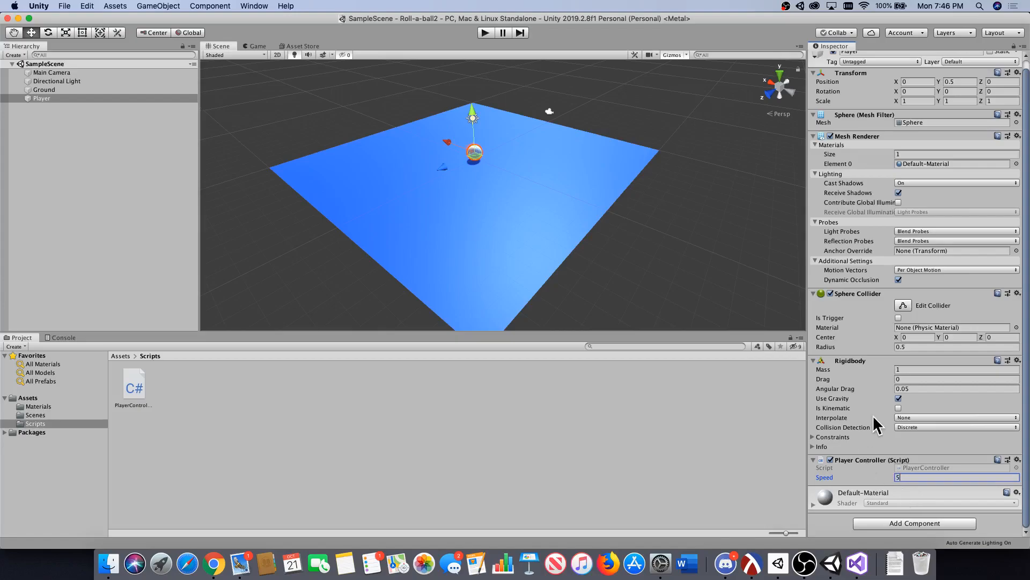
click(486, 33)
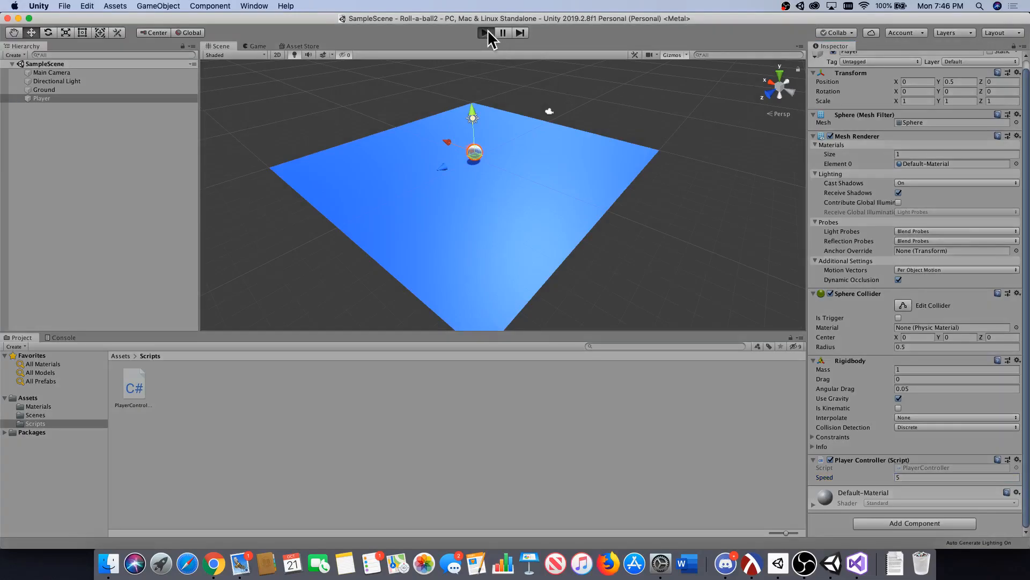
key(Left)
key(Down)
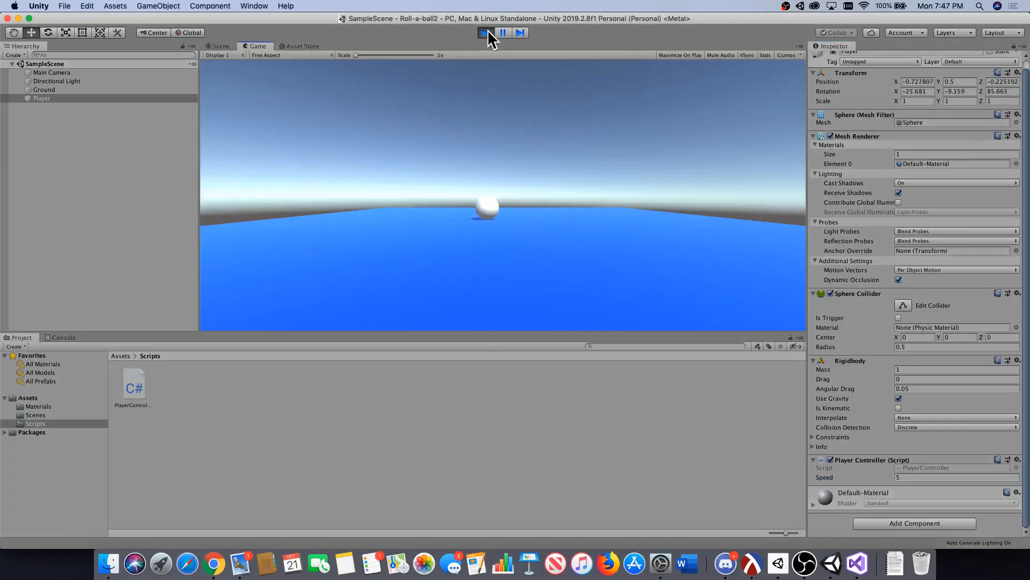
key(Right)
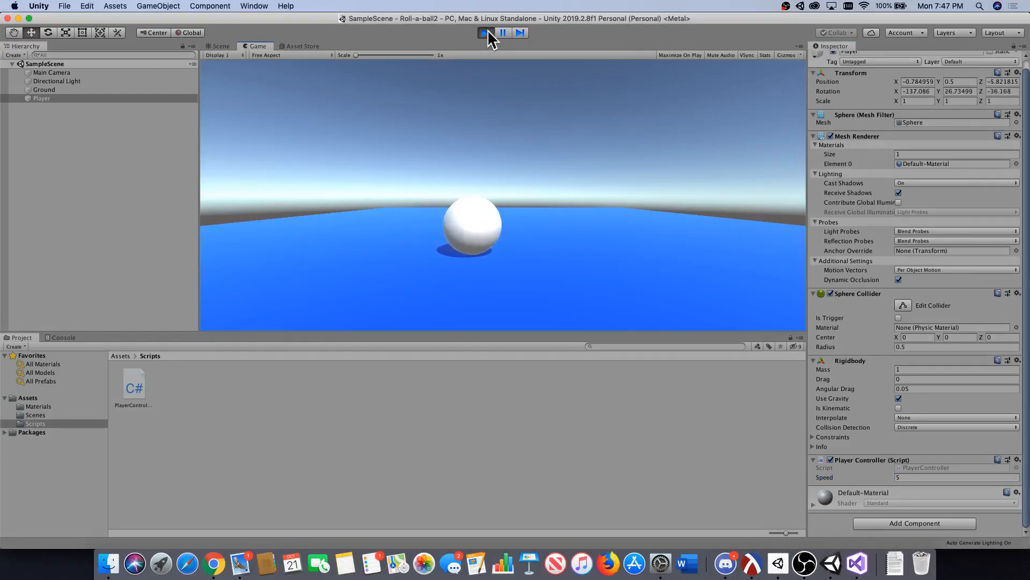
key(Left)
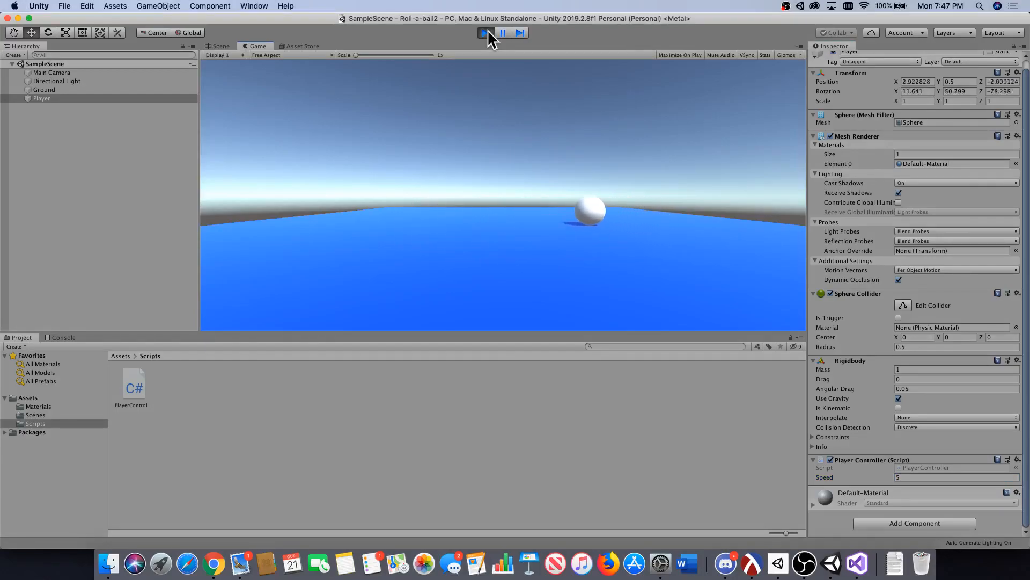
key(Down)
click(486, 33)
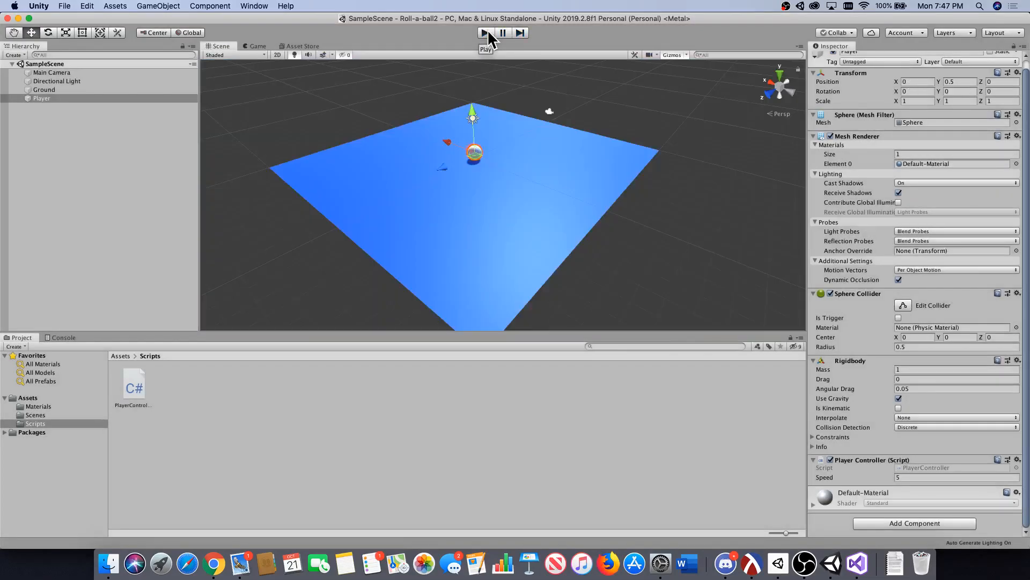
Return to Unity and compare what the camera shows in the Game view with the Scene view.
click(913, 477)
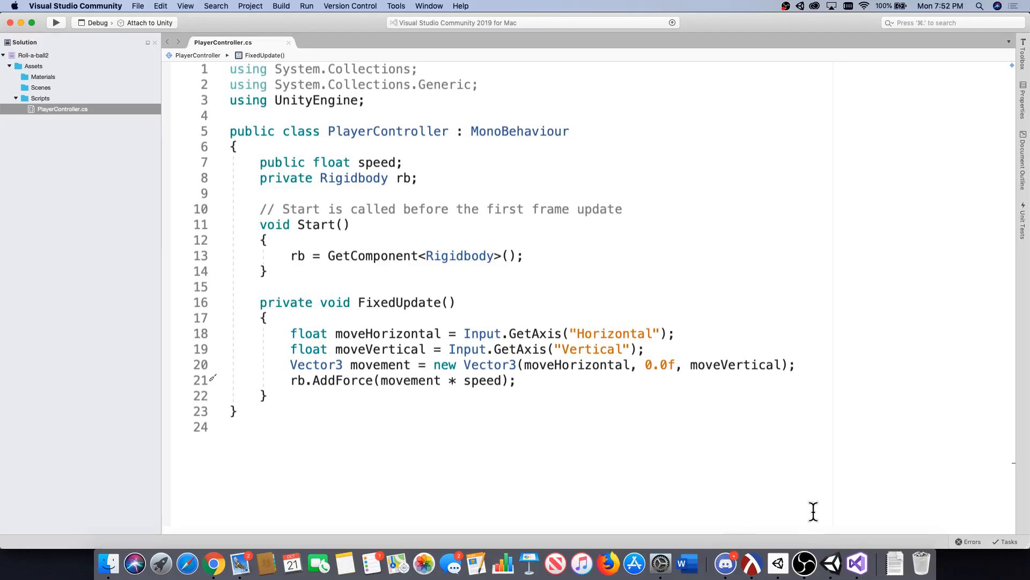
click(831, 563)
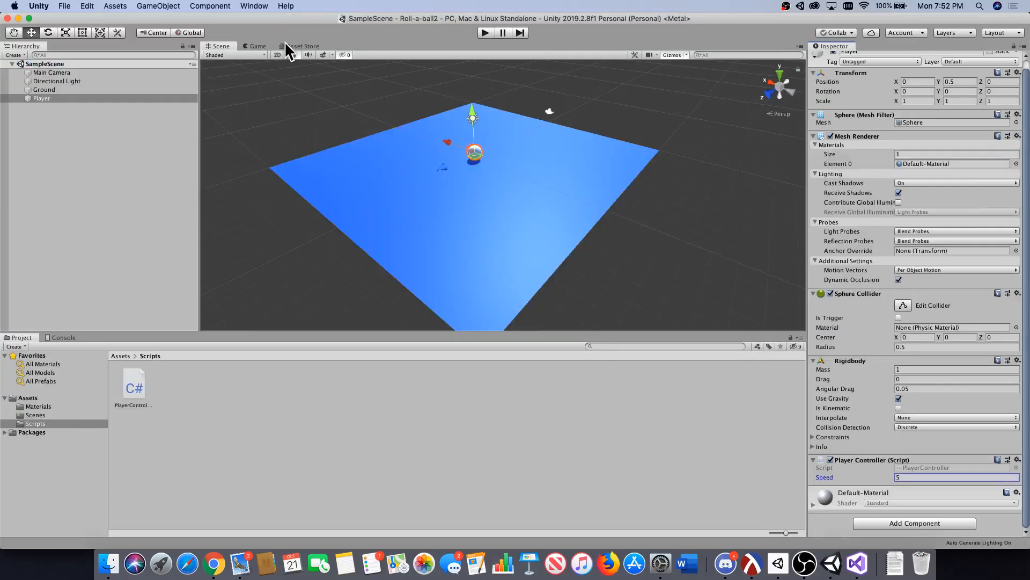
click(257, 46)
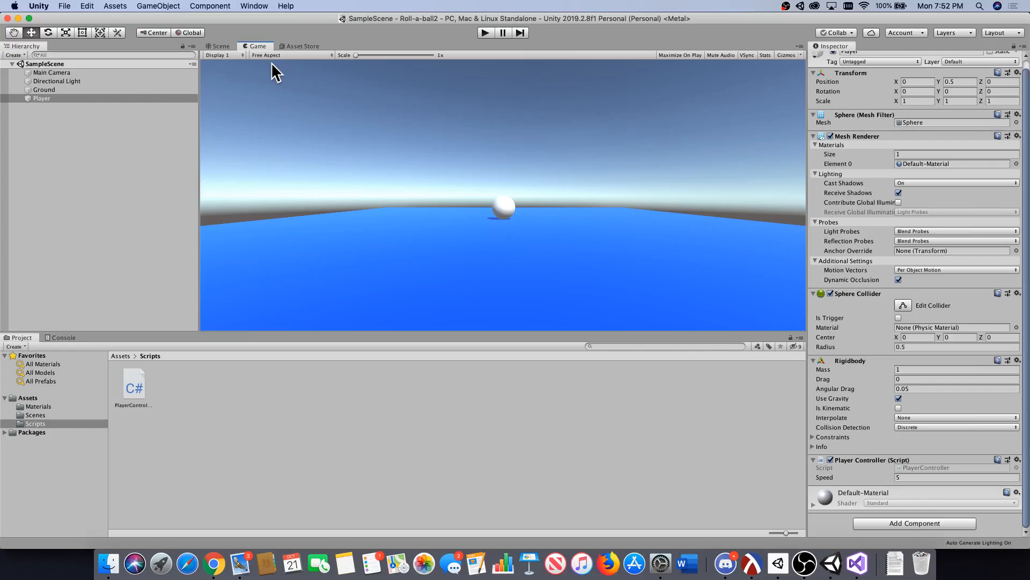
click(217, 46)
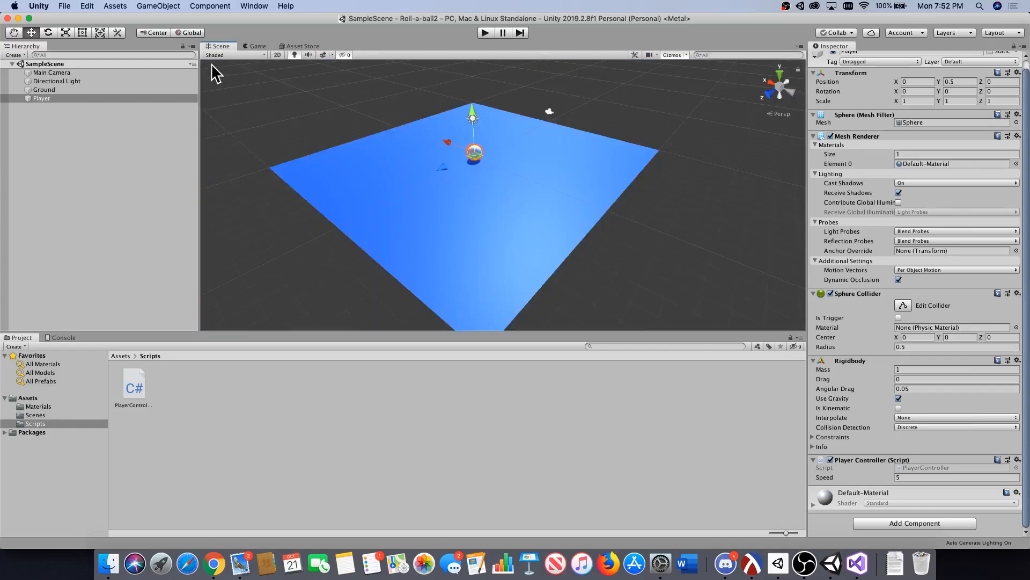
scroll(294, 168, down, 5)
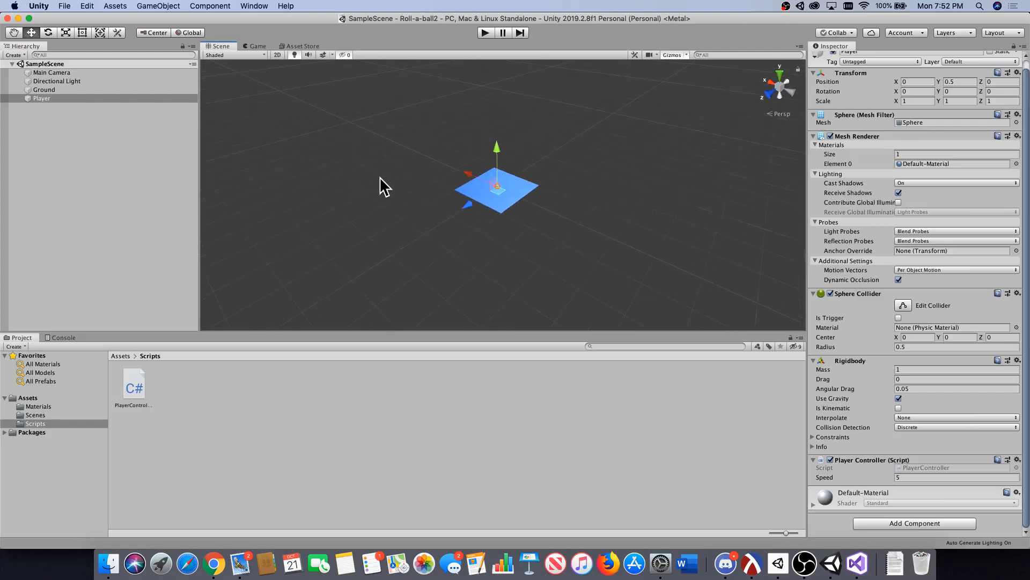
scroll(379, 177, up, 10)
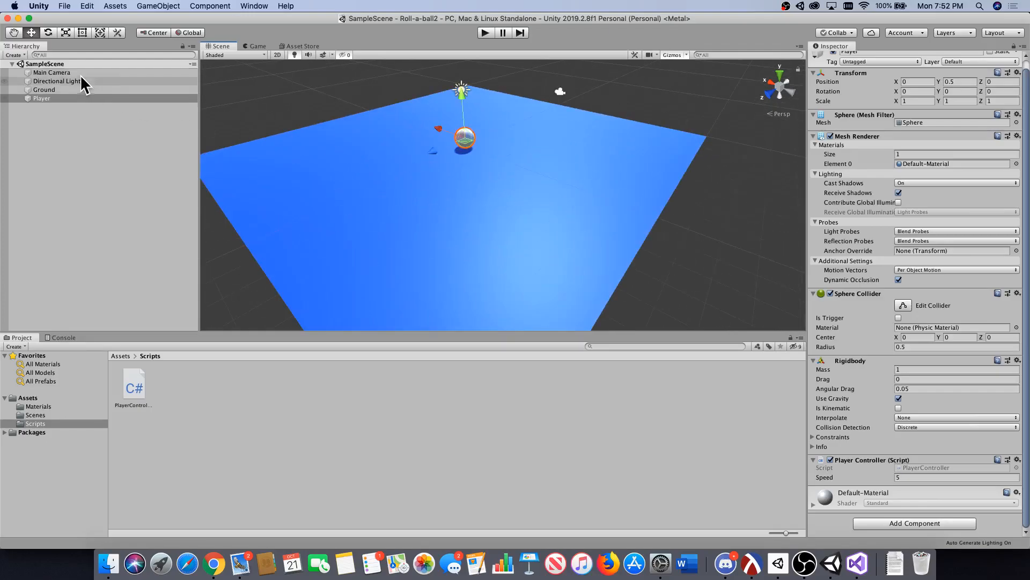
Raise the Main Camera to about Y 4.96 and move it back to about Z -11.98 in the Scene view.
click(79, 72)
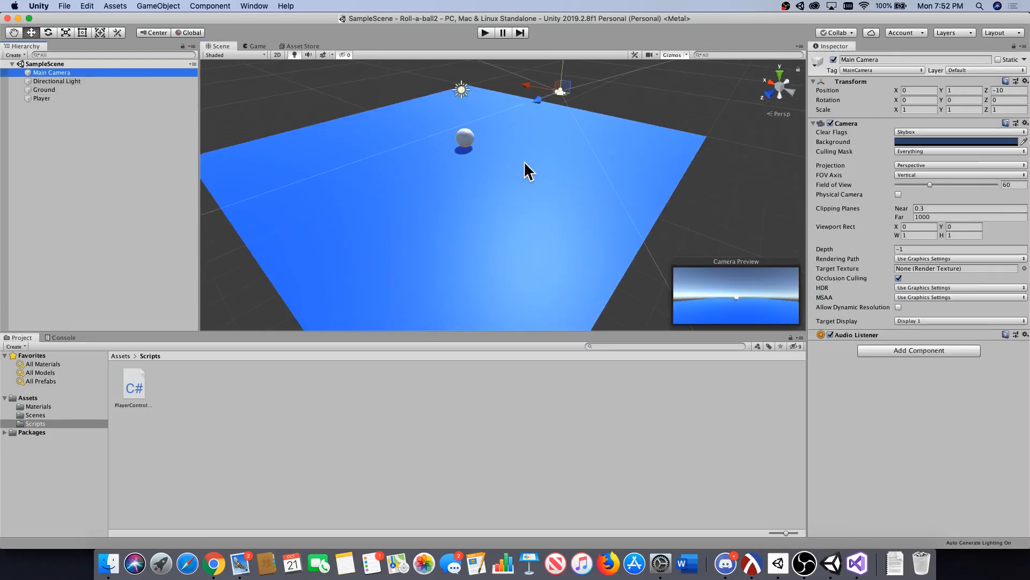
scroll(524, 161, down, 5)
alt+drag(572, 143, 507, 185)
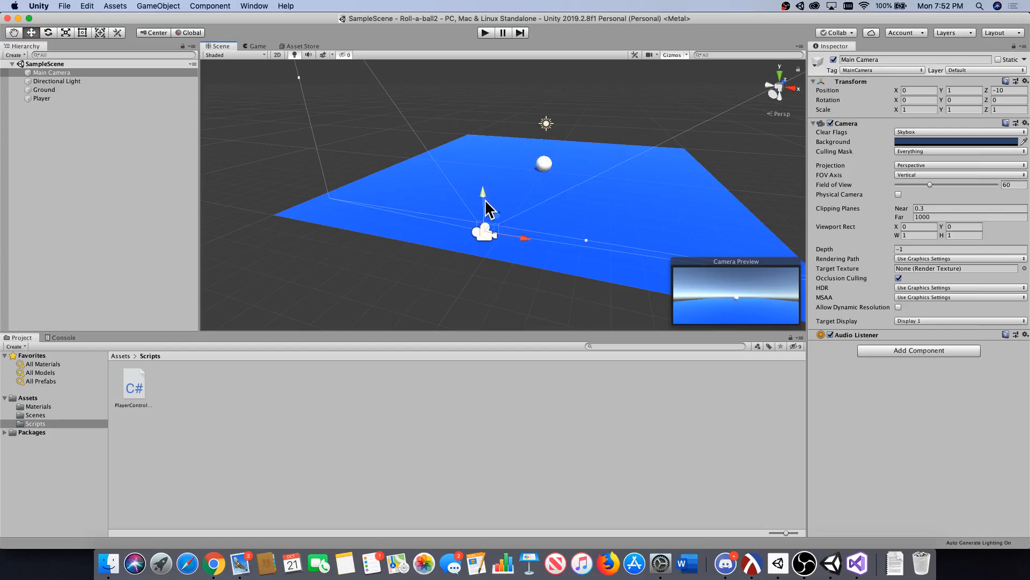
drag(484, 207, 490, 103)
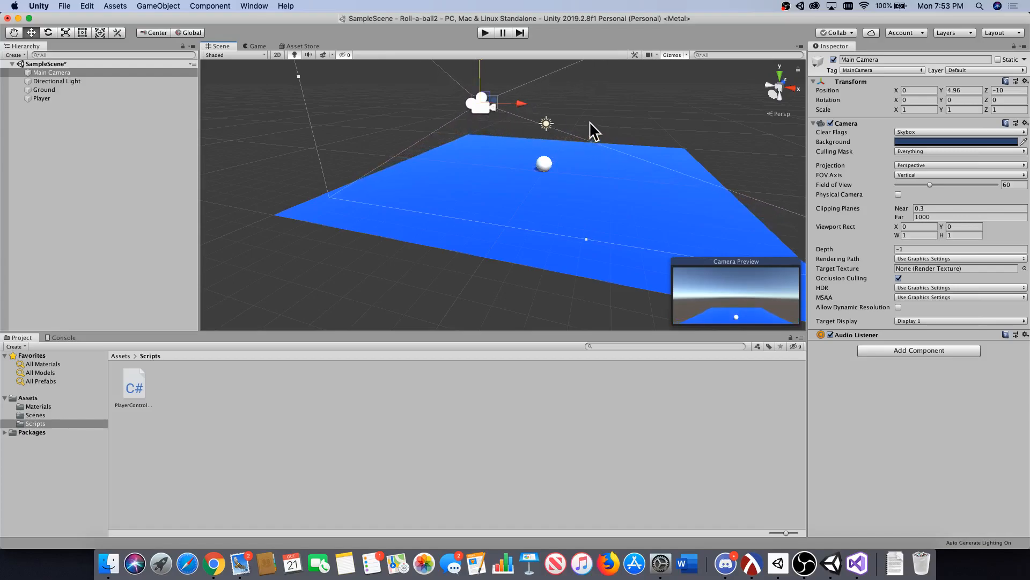
alt+drag(594, 119, 532, 154)
drag(396, 166, 329, 173)
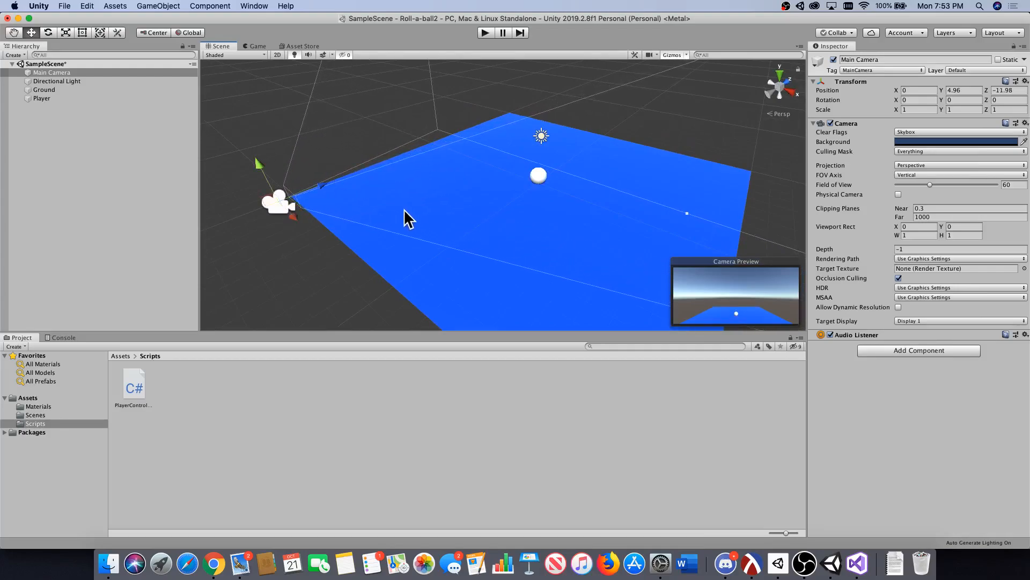
alt+drag(407, 218, 475, 211)
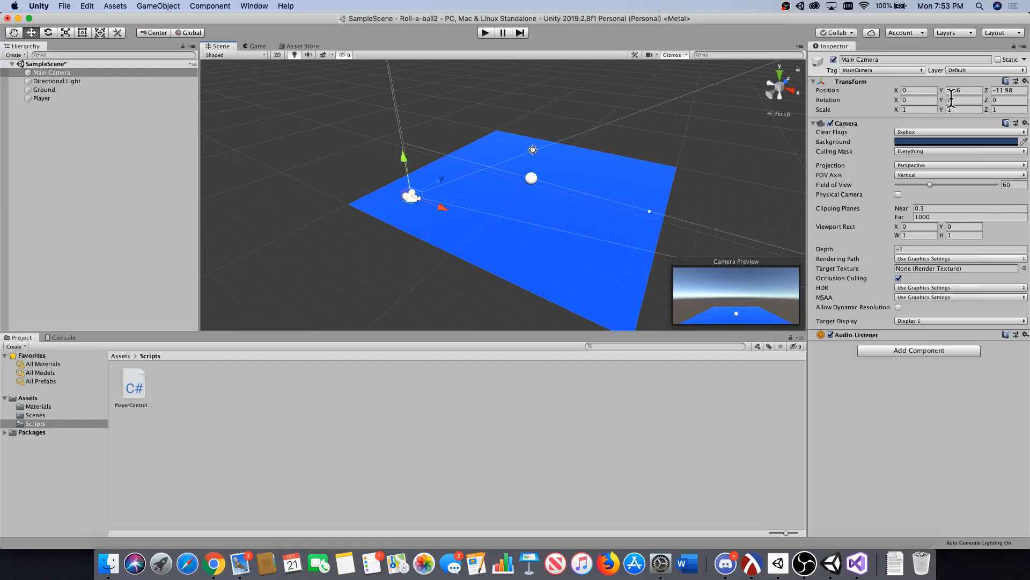
Tilt the Main Camera toward the ground by setting its X rotation to 20.
click(994, 101)
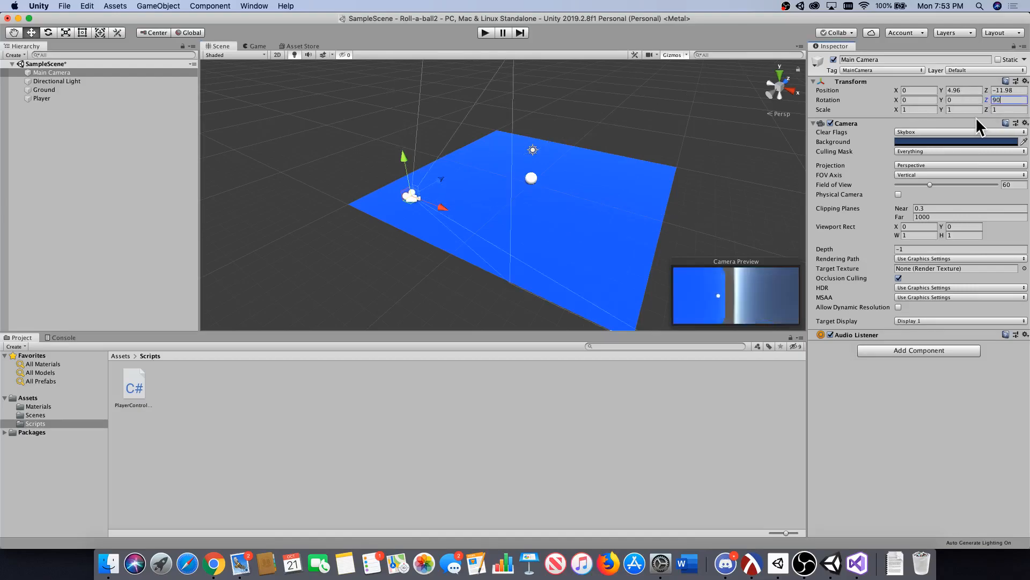
click(924, 101)
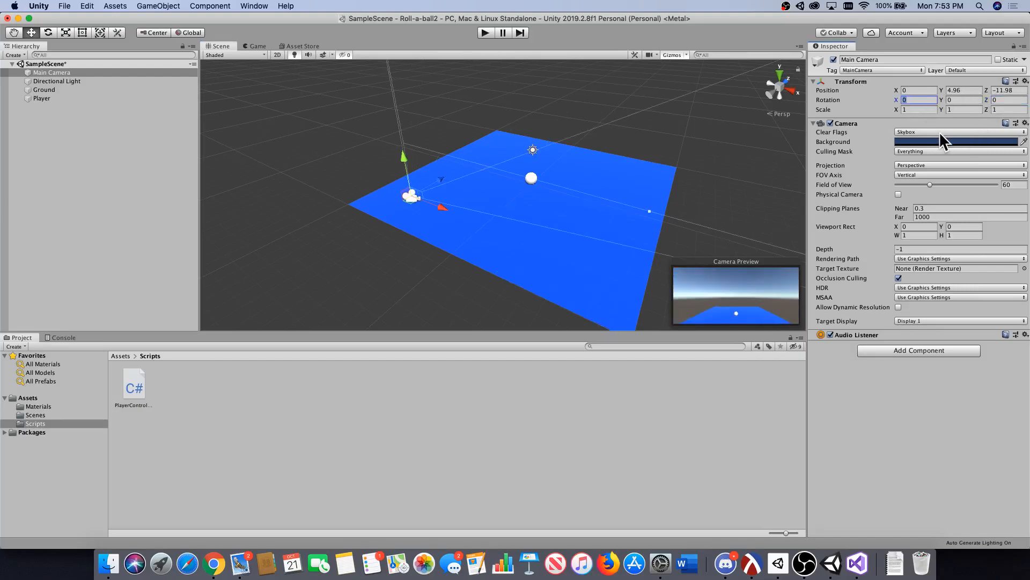
key(BackSpace)
text(20)
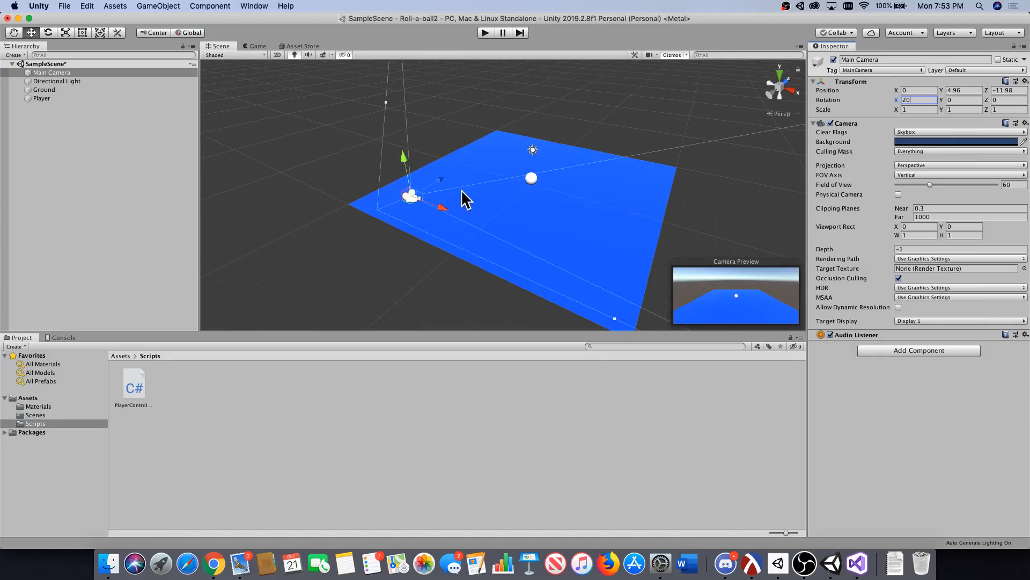
Move the Main Camera farther back to about Z -15.13, check the framing in the Game view and save the scene.
drag(443, 180, 387, 196)
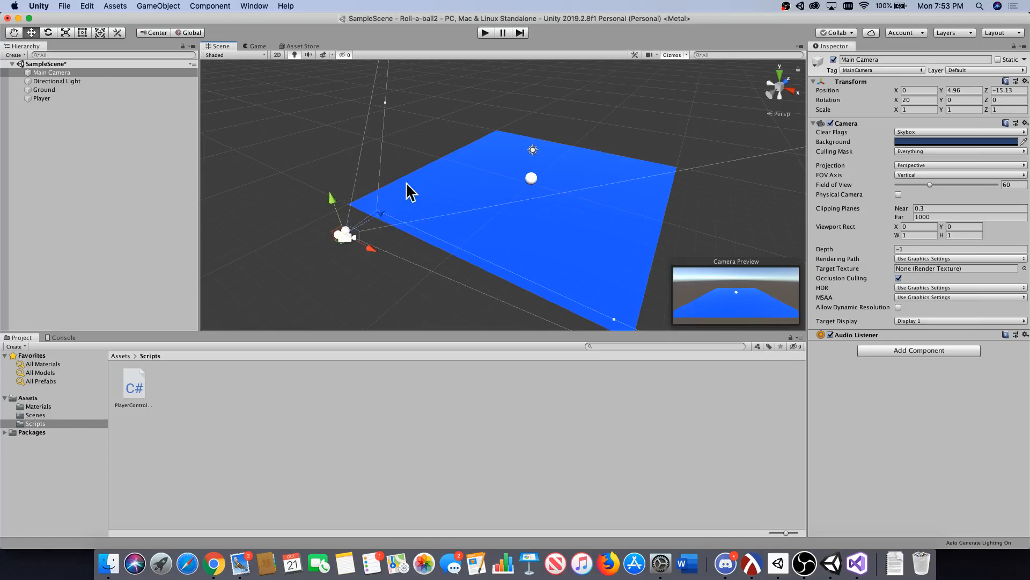
click(258, 46)
click(220, 46)
key(super+s)
Add a 3D Cube to the scene and rename it Pickup.
scroll(522, 200, down, 3)
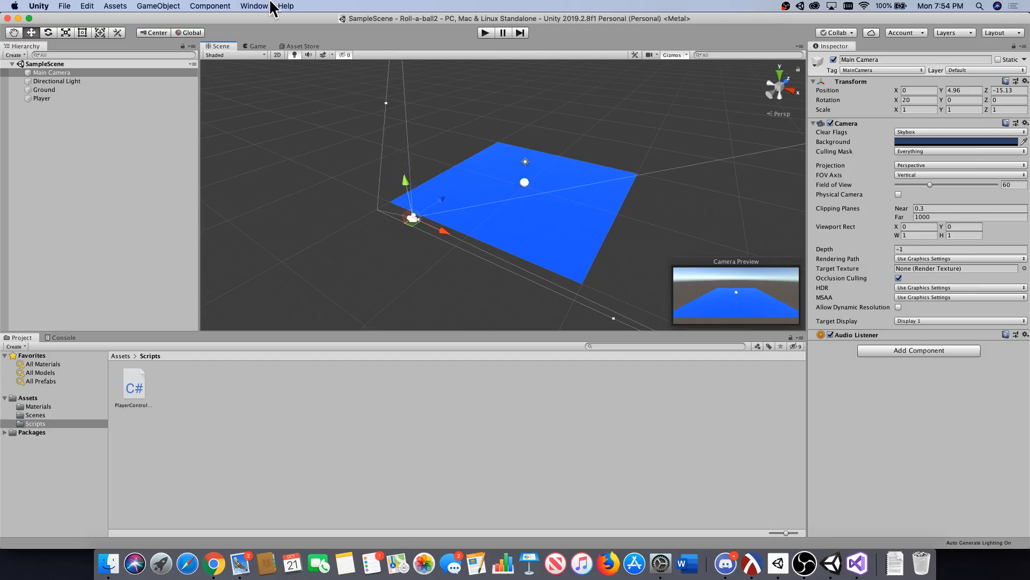
click(162, 6)
mouse_move(176, 39)
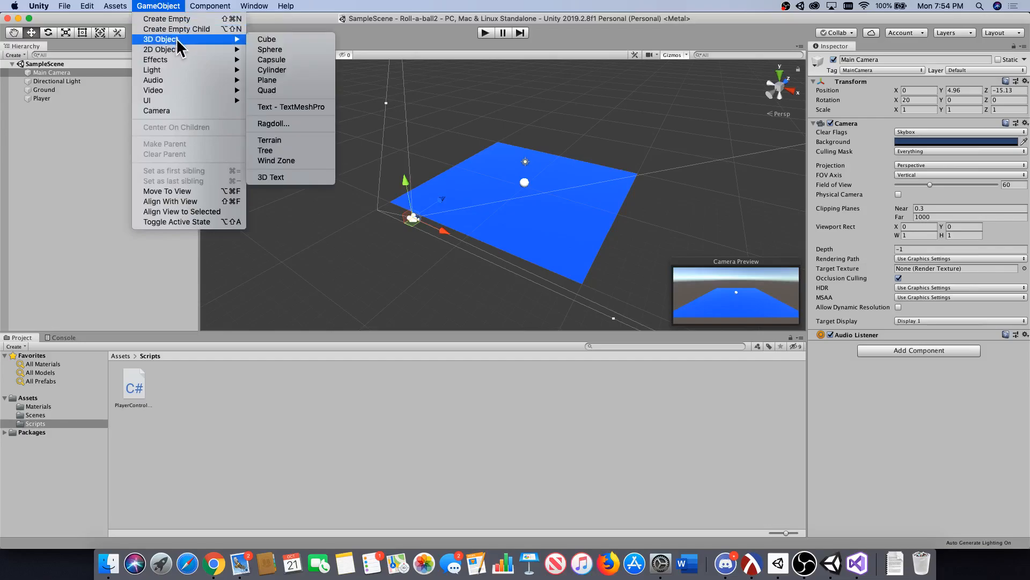
click(279, 39)
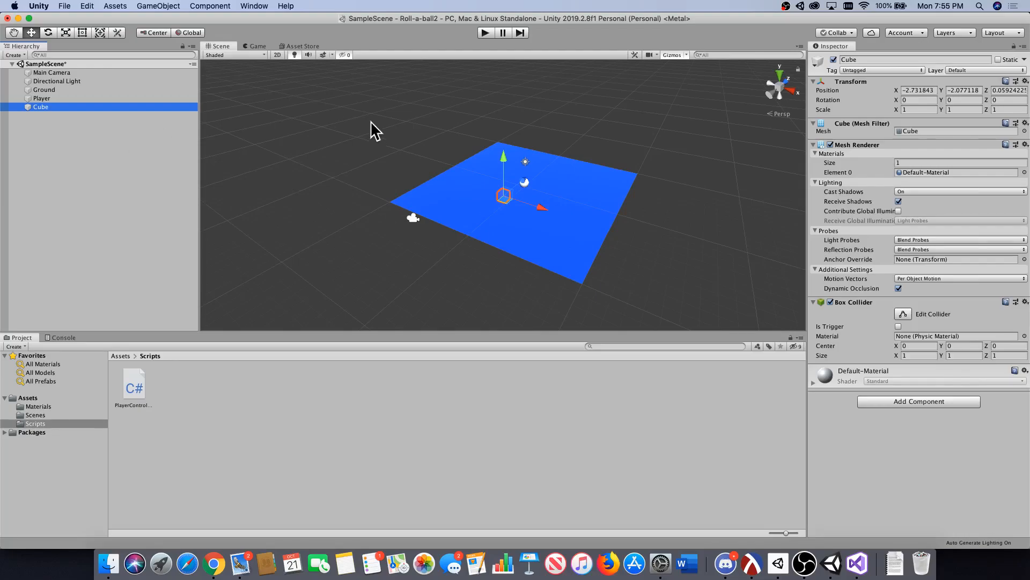
click(851, 59)
text(Pickup)
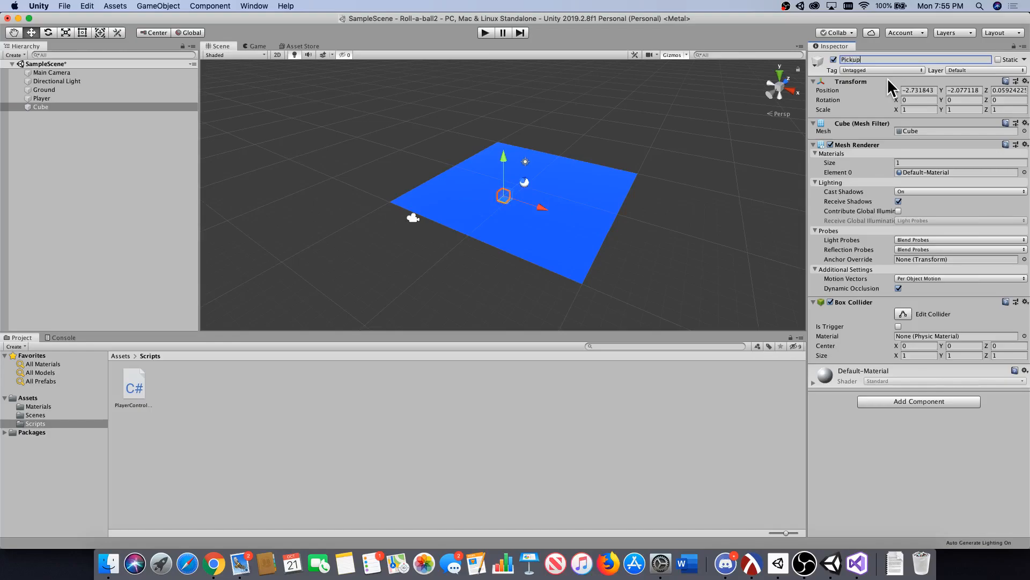
key(Return)
Set the Pickup's position to X 0, Y 0.5, Z 0.
click(911, 90)
text(0)
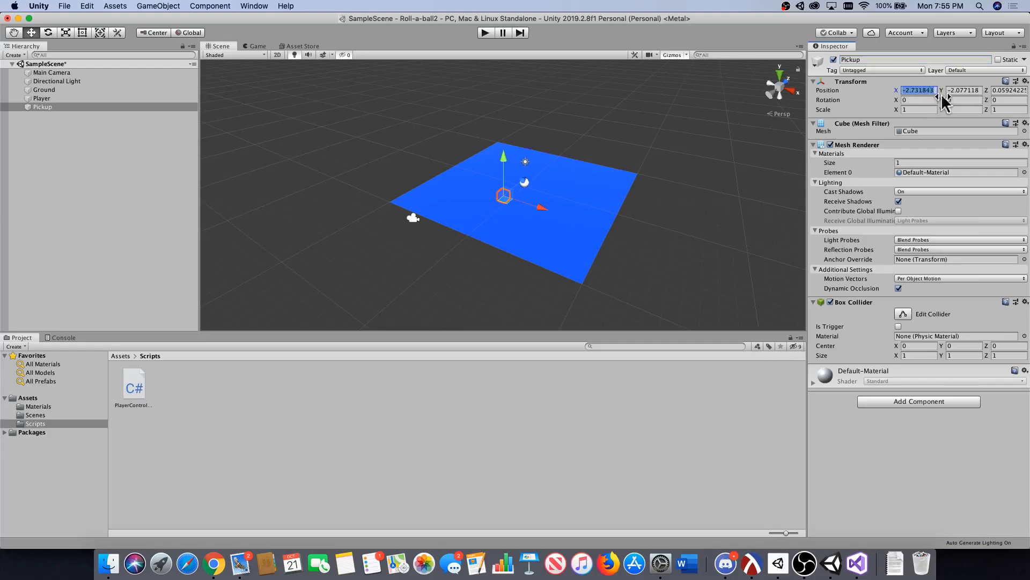
click(957, 91)
text(0)
click(994, 90)
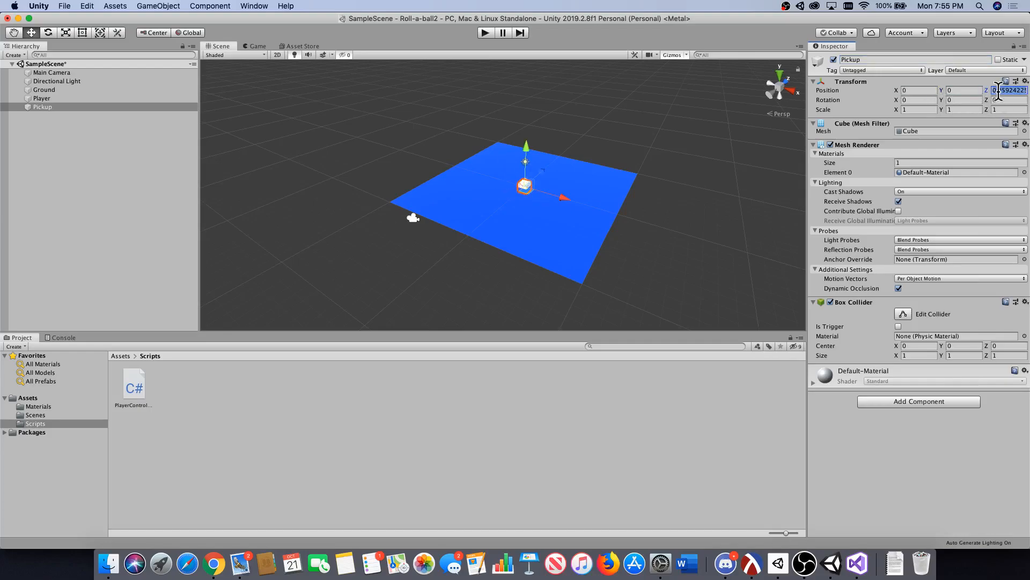
text(0)
click(969, 100)
text(.5)
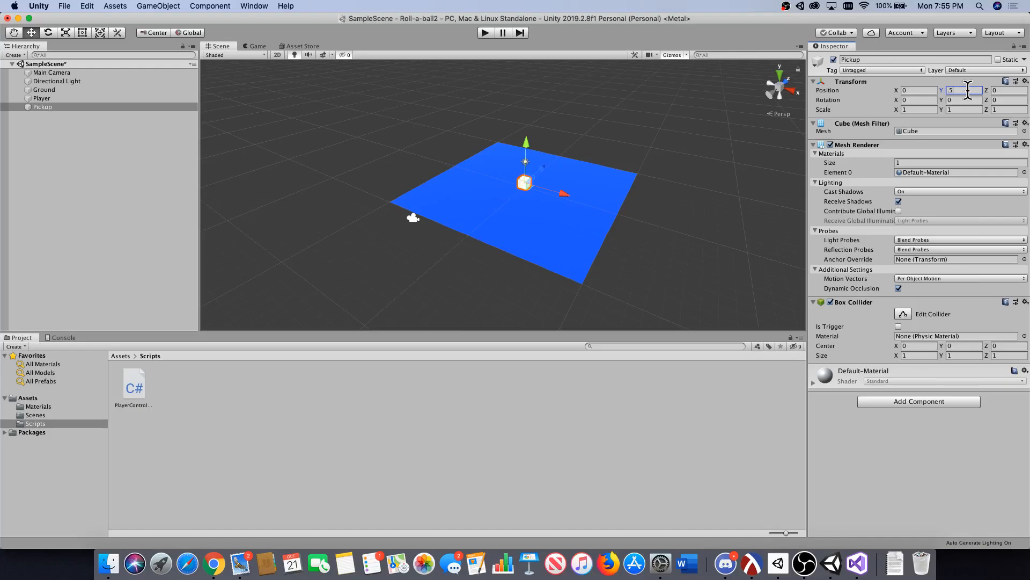
Scale the Pickup to 0.5 on the X, Y and Z axes.
click(919, 109)
text(.5)
key(Tab)
text(.5)
key(Tab)
text(.5)
Rotate the Pickup to 45 on the X, Y and Z axes and inspect it up close in the Scene view.
click(921, 100)
text(45)
click(953, 100)
text(45)
click(1008, 99)
text(45)
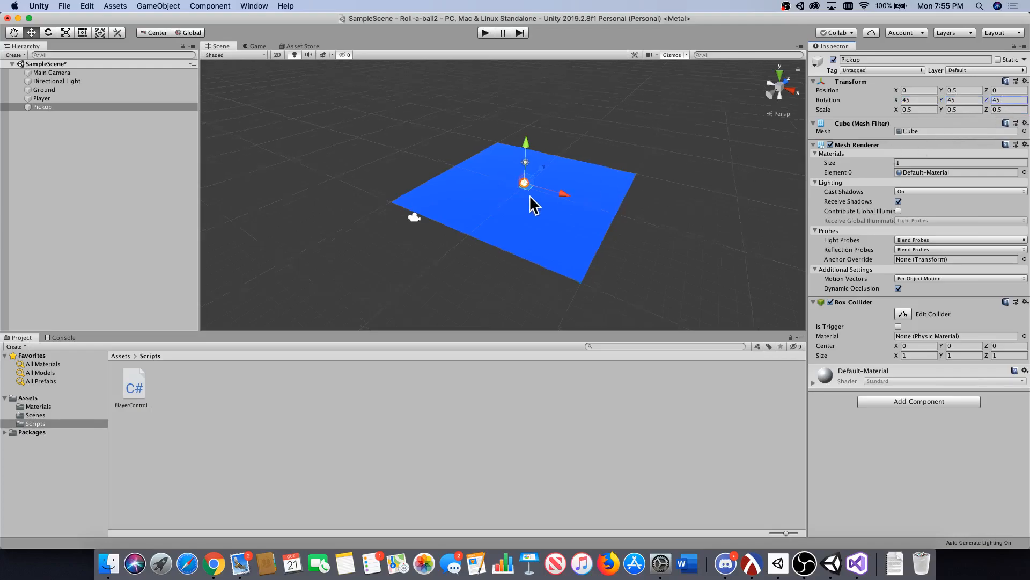
scroll(523, 201, up, 2)
scroll(526, 188, up, 2)
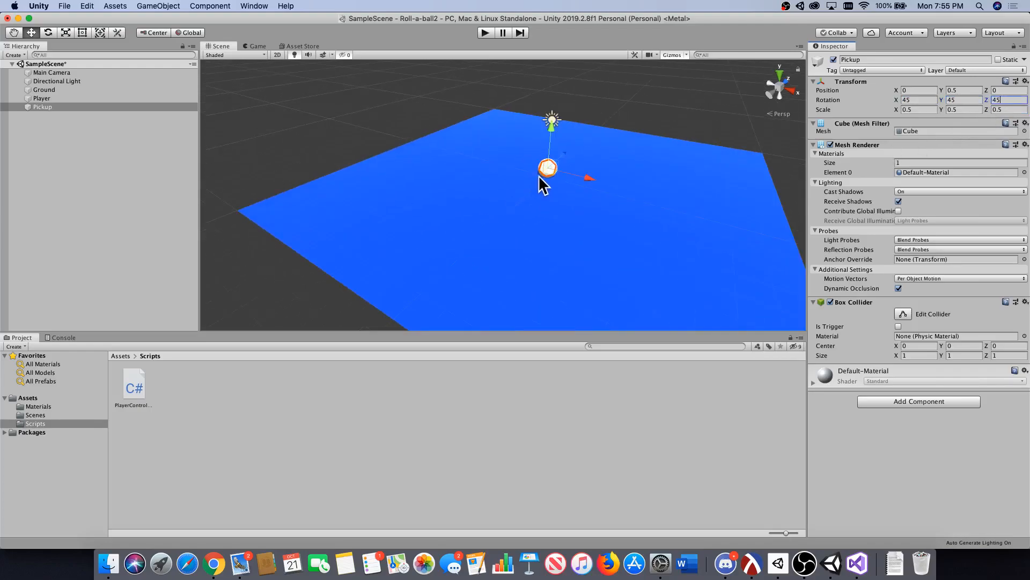
scroll(539, 175, up, 5)
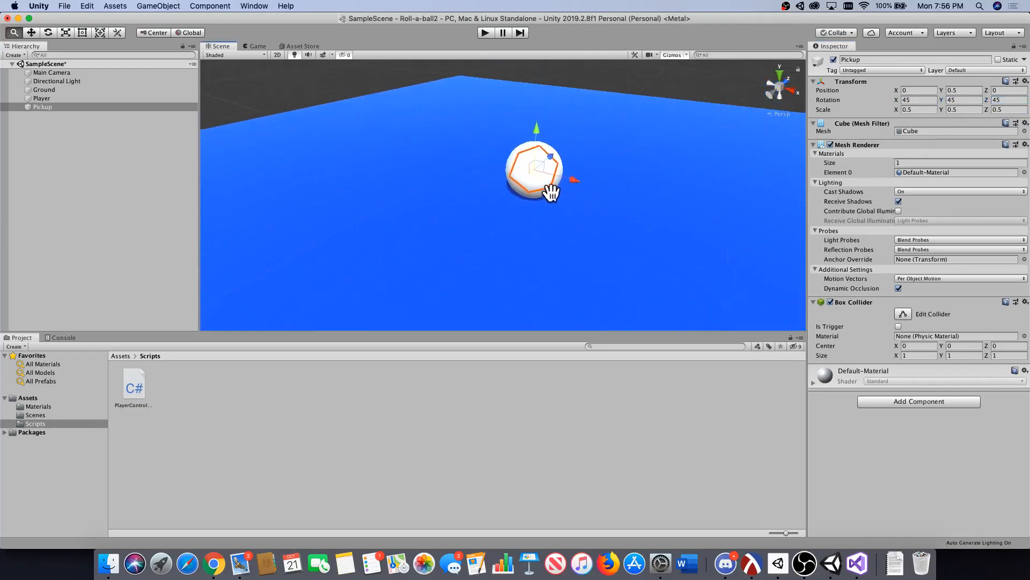
Create a Prefabs folder inside Assets and turn the Pickup object into a prefab stored in it.
scroll(522, 203, down, 6)
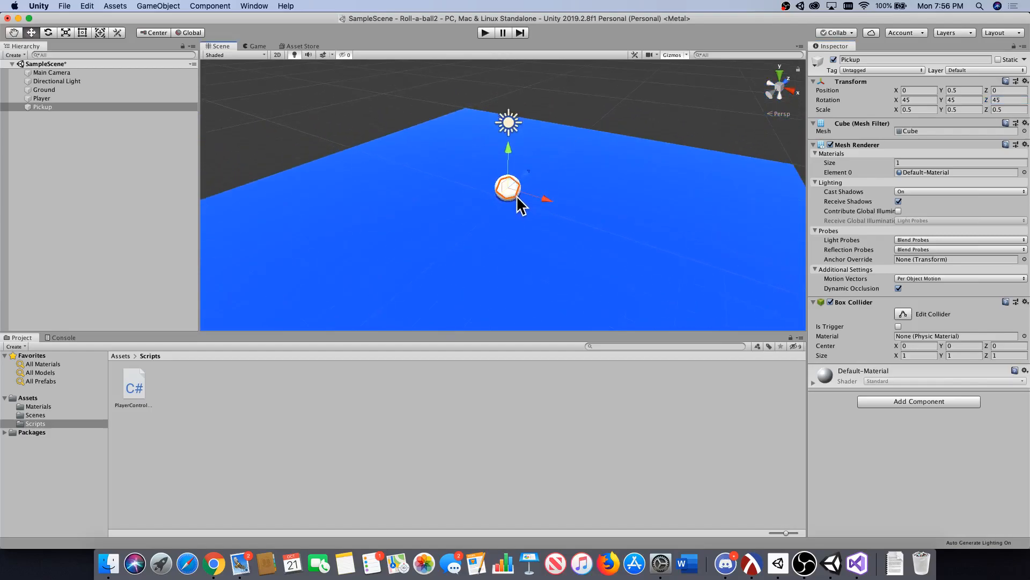
scroll(520, 208, down, 1)
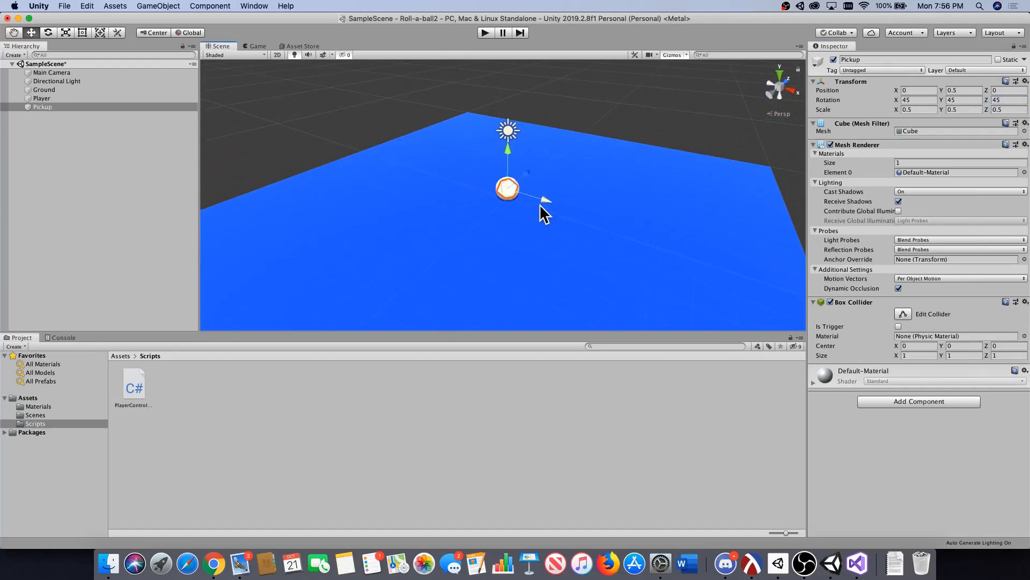
scroll(514, 246, down, 4)
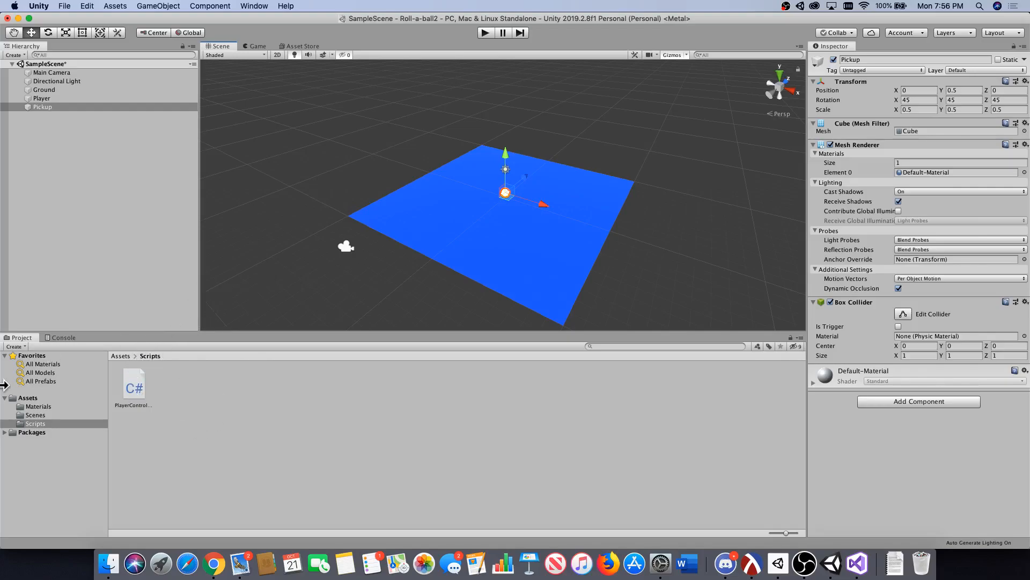
click(42, 399)
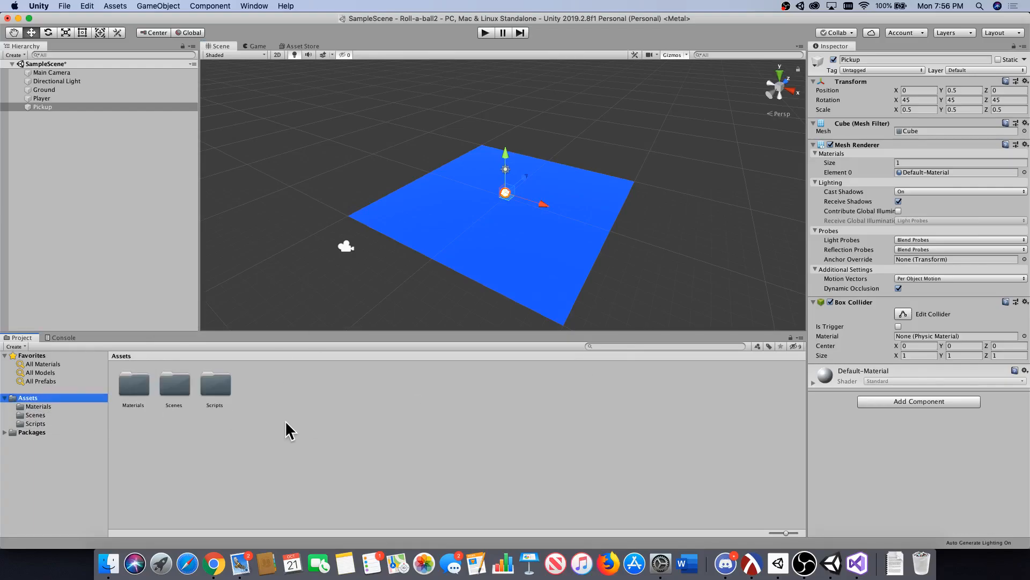
right_click(269, 410)
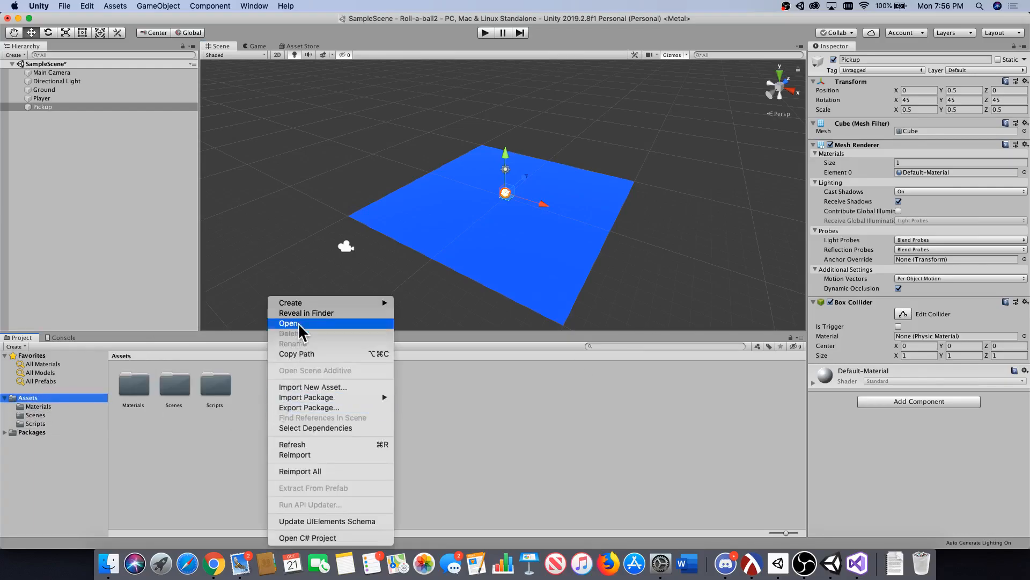
mouse_move(305, 302)
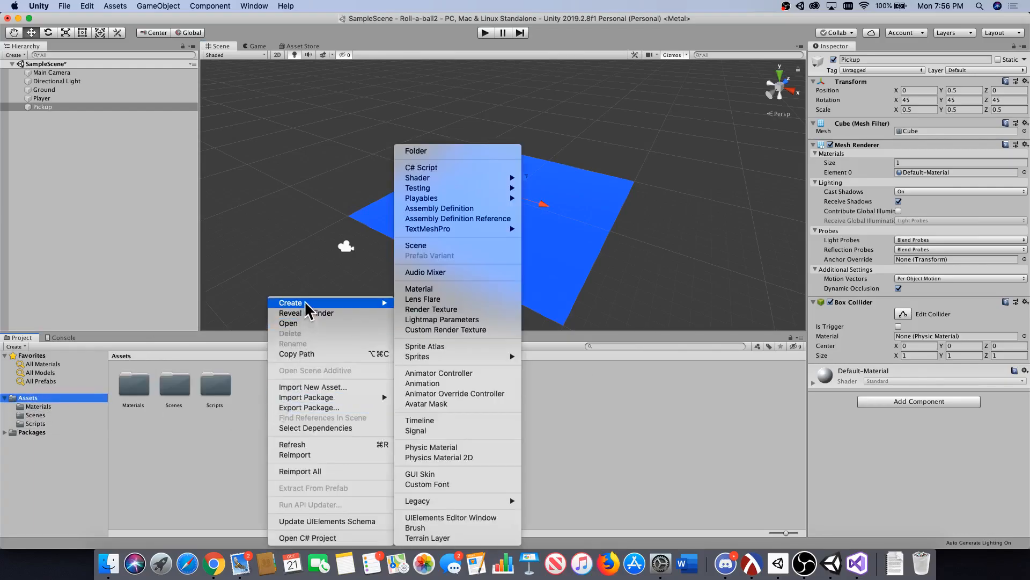
click(445, 152)
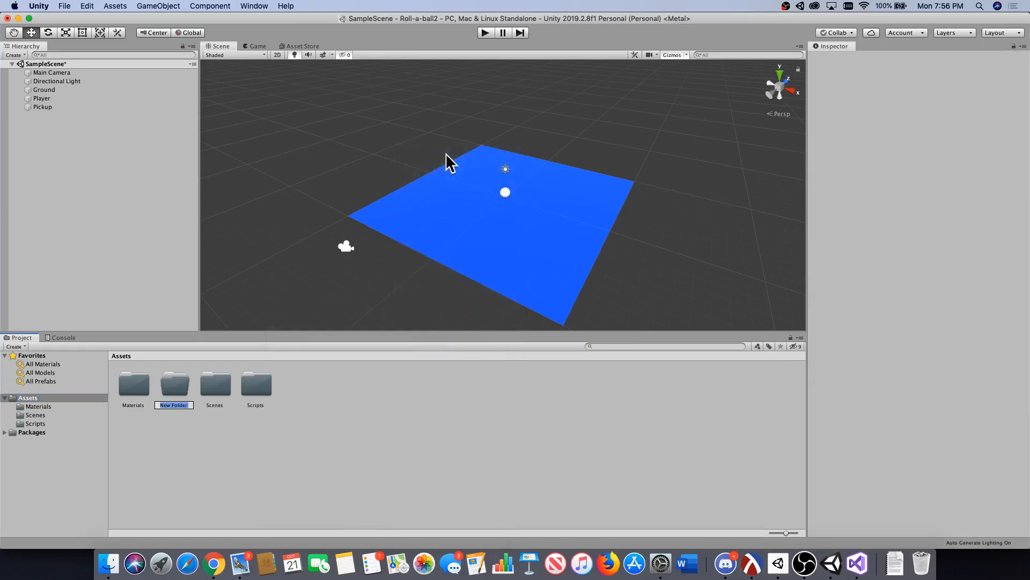
text(Prefab s)
key(Return)
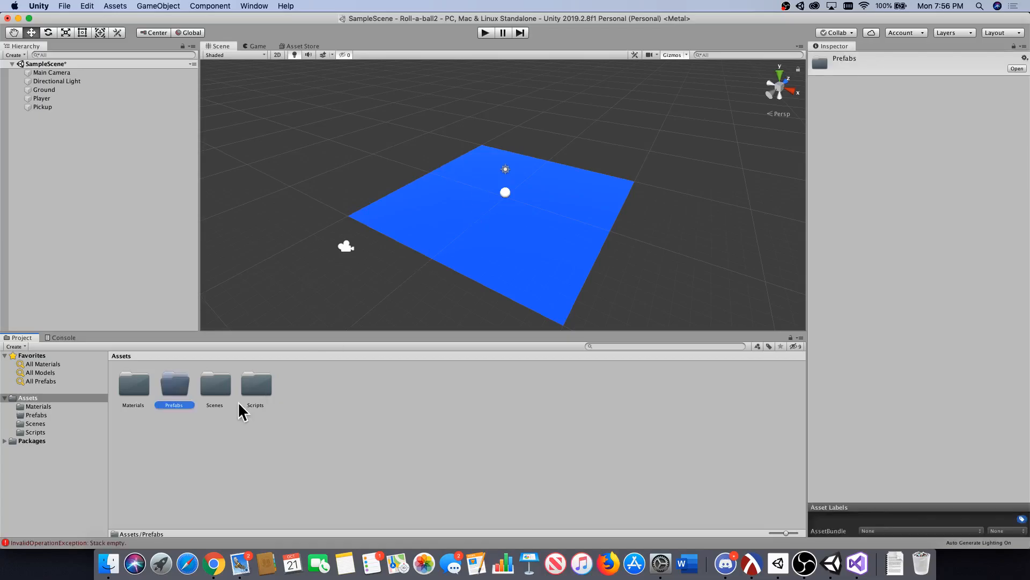
double_click(177, 386)
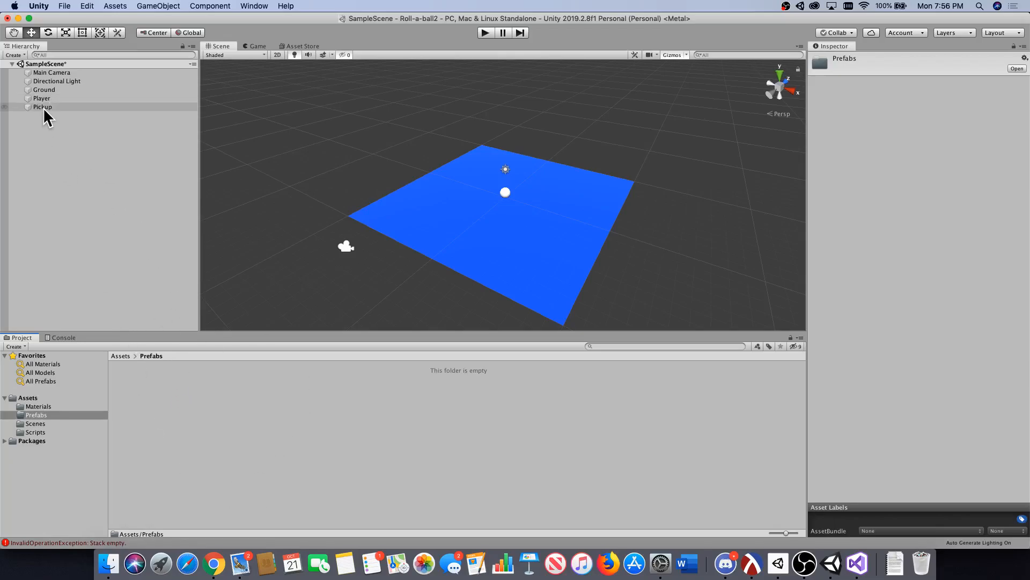
drag(43, 107, 167, 417)
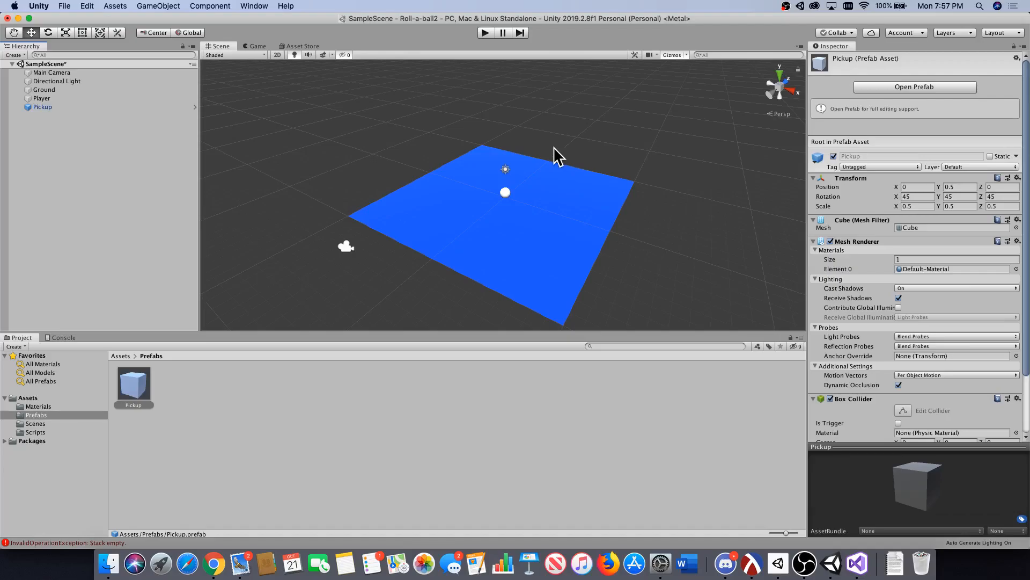
In the top view with global handle orientation, move the Pickup along the X axis to about 5.83.
click(779, 76)
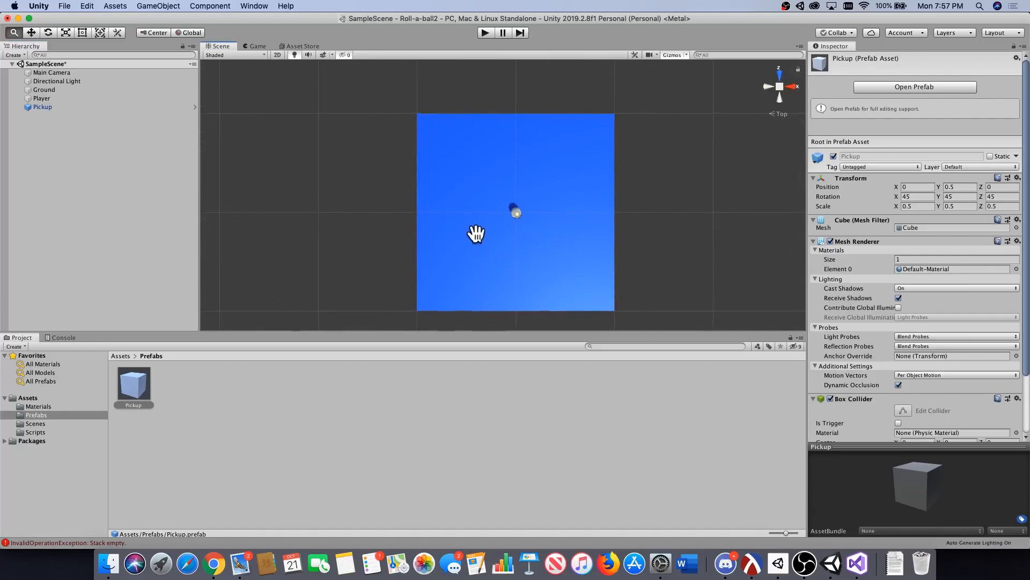
middle_drag(479, 230, 466, 206)
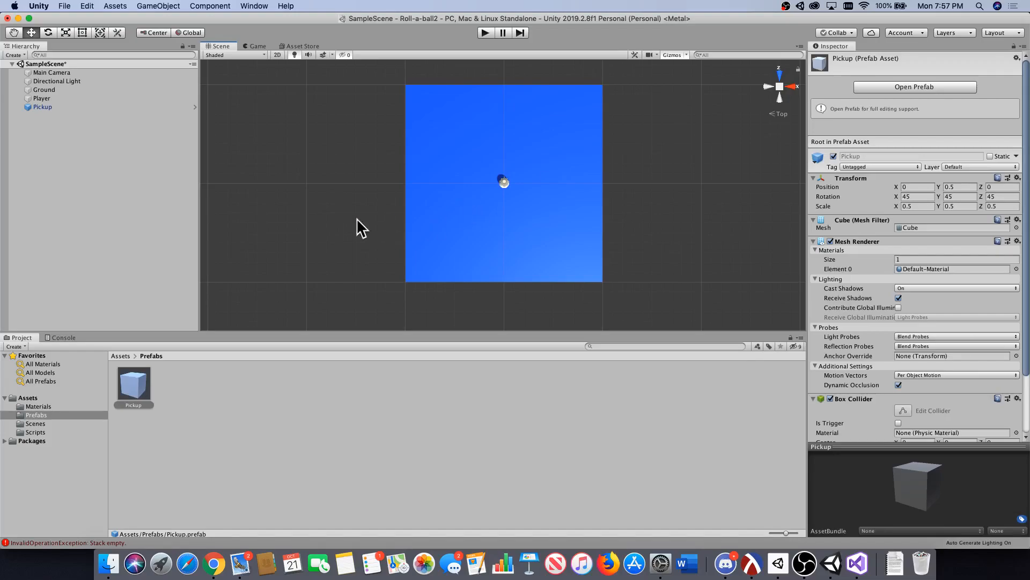
drag(71, 107, 70, 107)
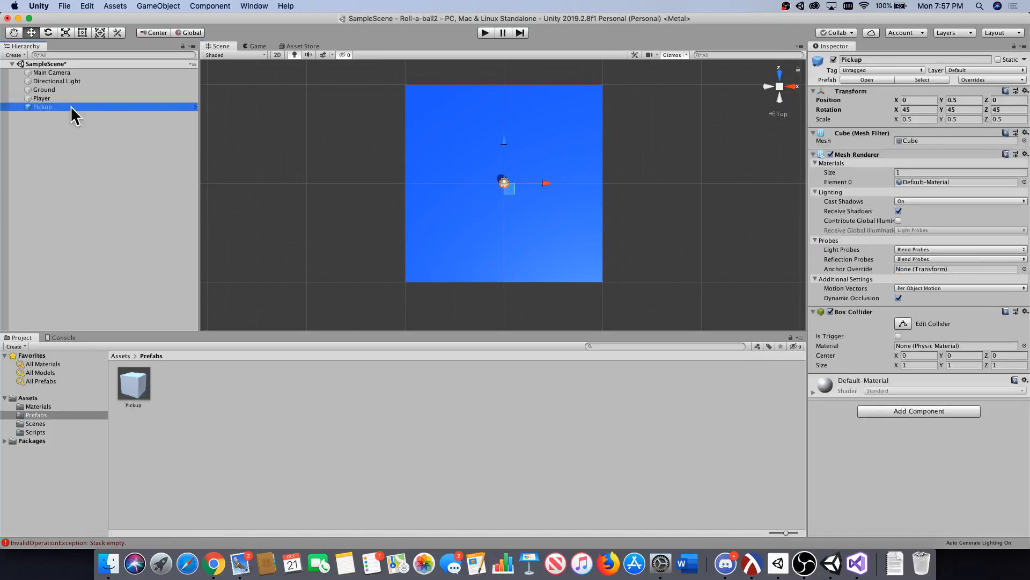
click(185, 32)
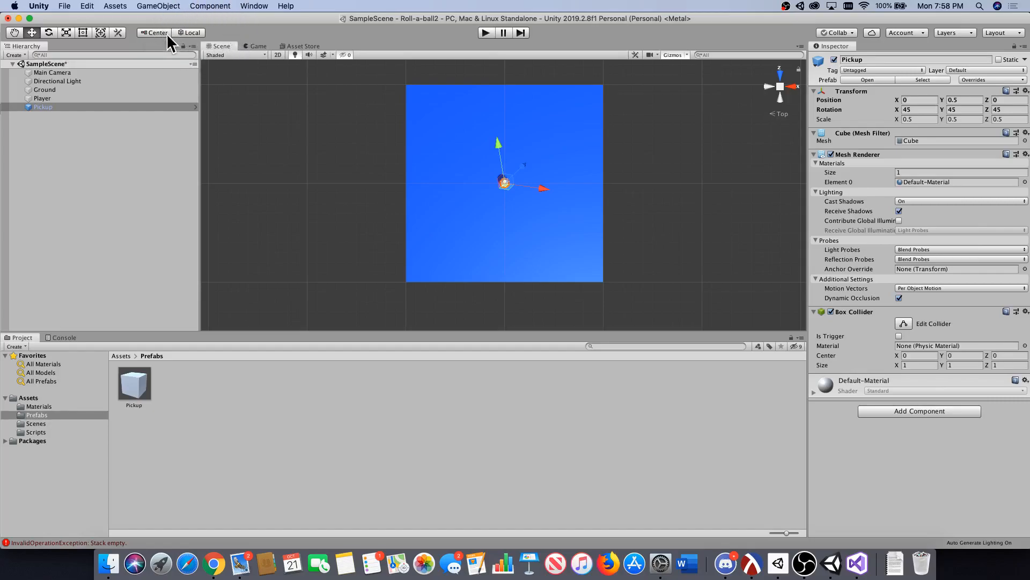
click(188, 33)
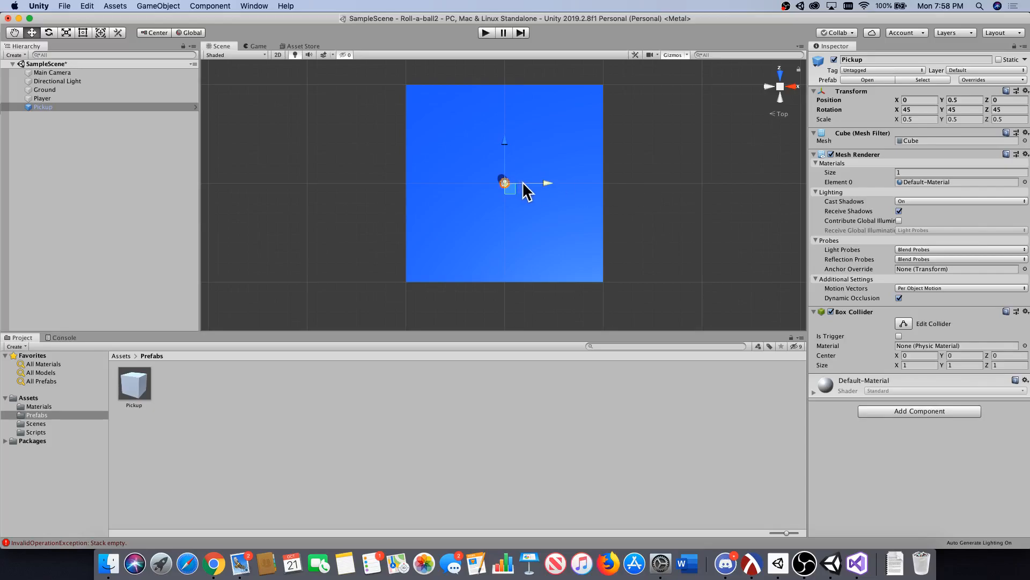
drag(523, 183, 581, 183)
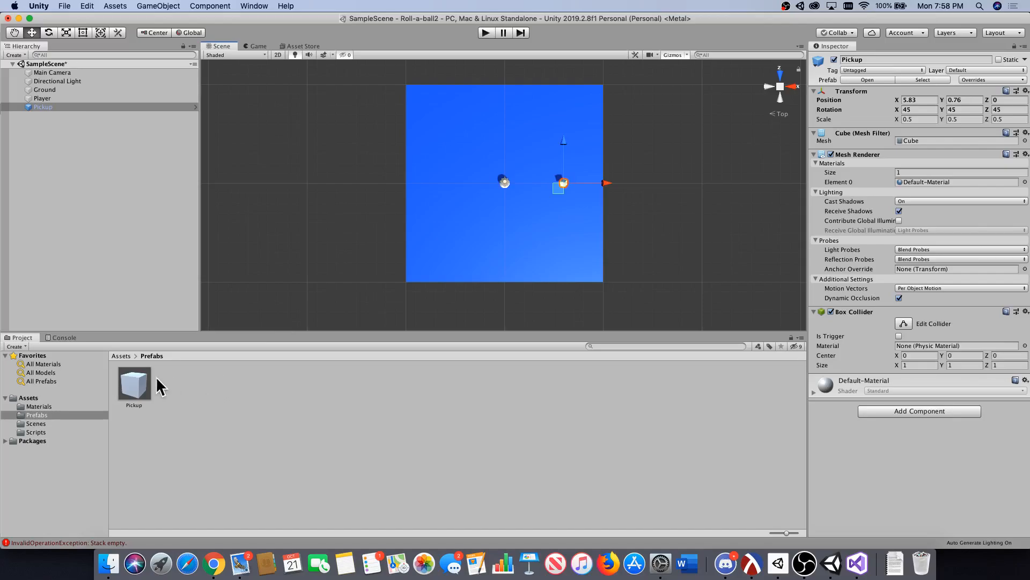
Place three more Pickup prefab instances on the Ground, moving the third to about X -2.21, Z 3.62.
click(118, 375)
click(137, 387)
drag(138, 388, 549, 158)
drag(135, 383, 513, 137)
drag(140, 403, 513, 181)
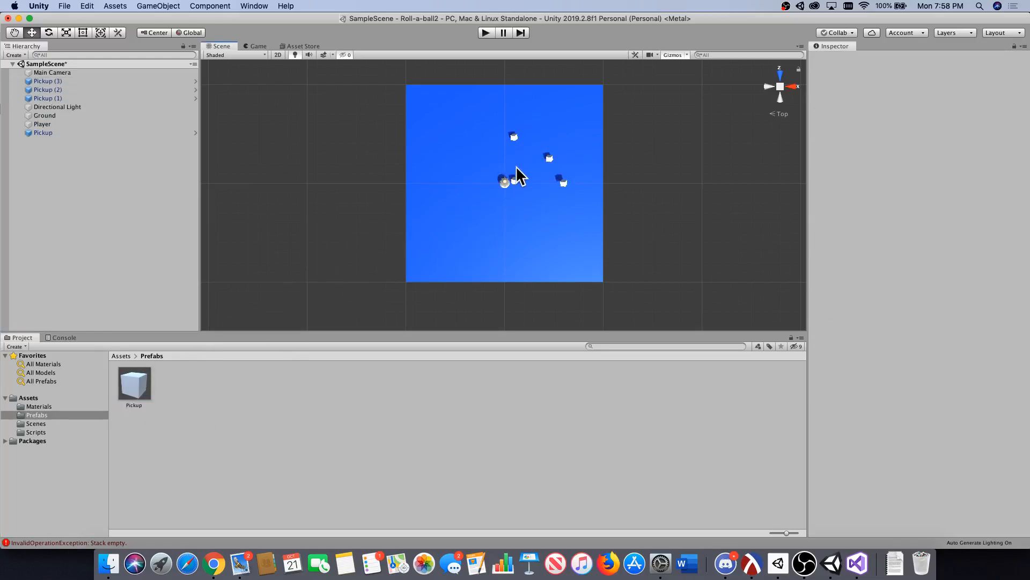
click(514, 179)
mouse_move(513, 161)
mouse_down()
mouse_move(512, 127)
mouse_move(505, 145)
mouse_up()
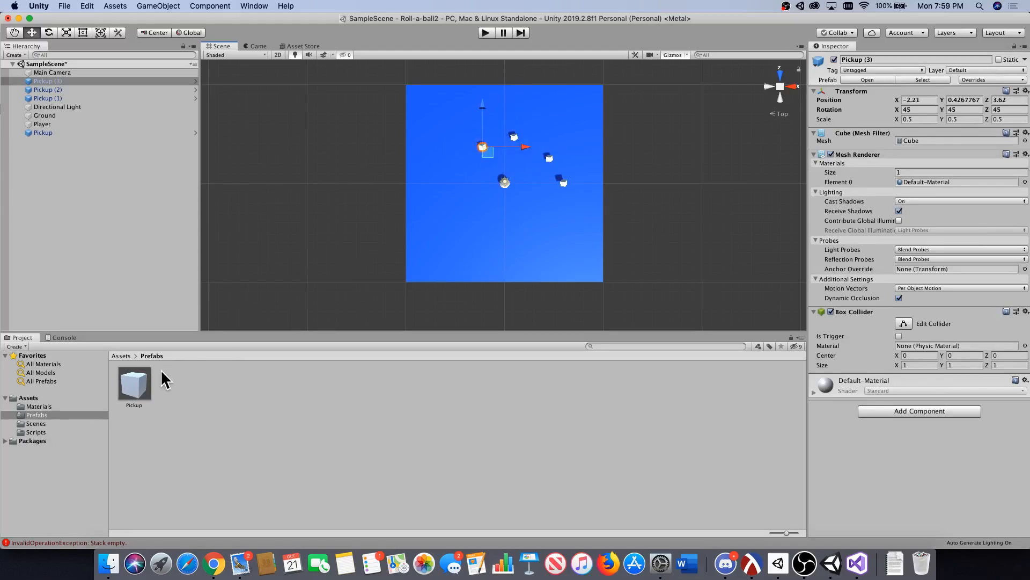
Add five more Pickup prefab instances to complete the ring around the Player and save the scene.
drag(142, 388, 466, 170)
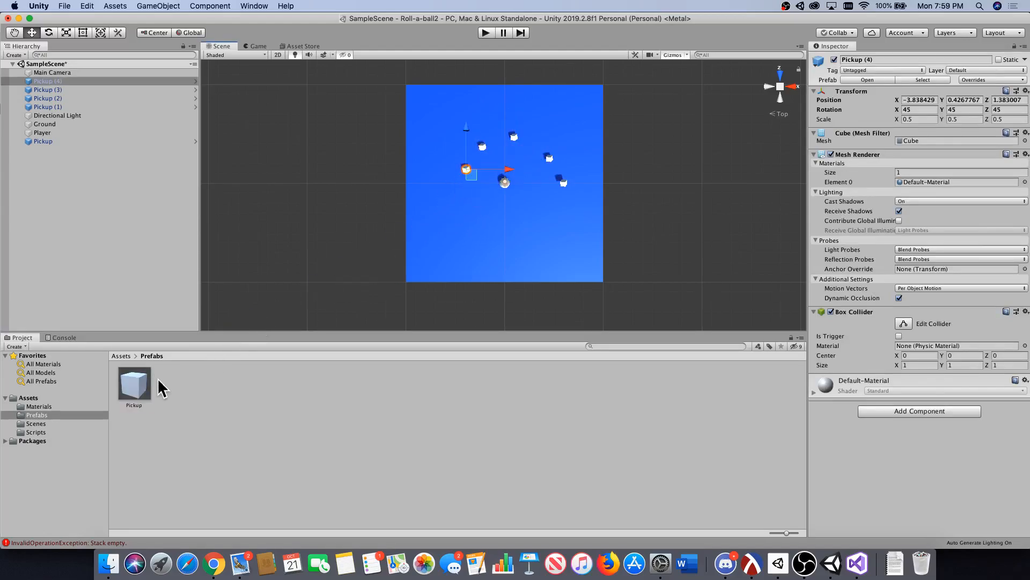
drag(137, 386, 465, 204)
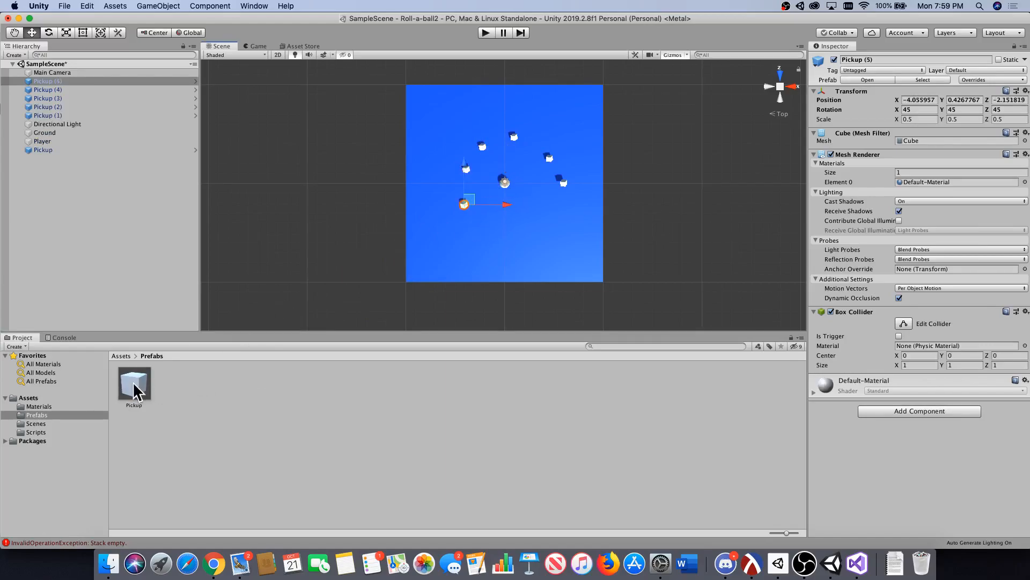
drag(134, 384, 499, 231)
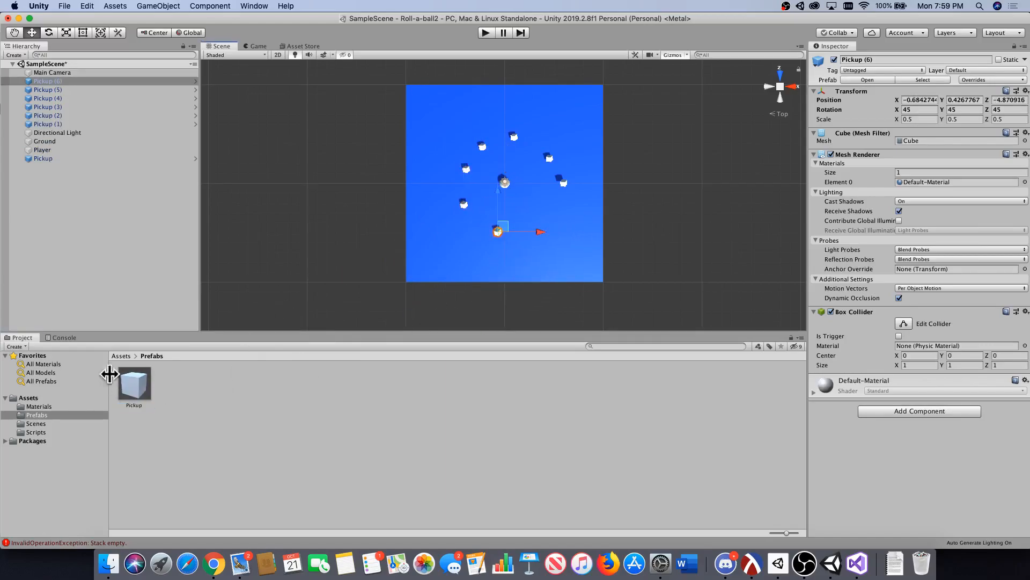
drag(134, 384, 558, 207)
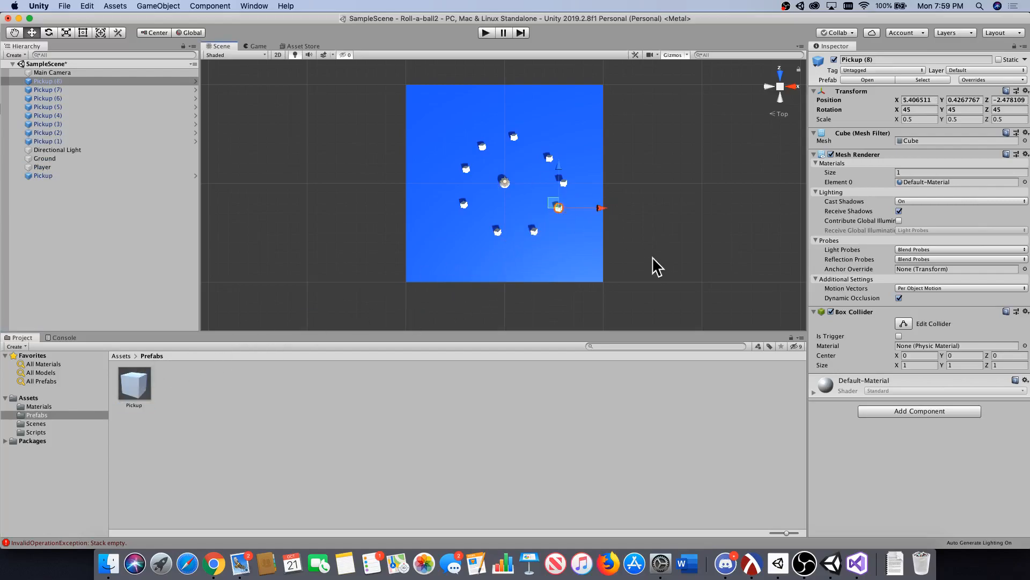
key(super+s)
Open the Pickup prefab for editing and create a material named Pickup_Material in the Materials folder.
click(134, 385)
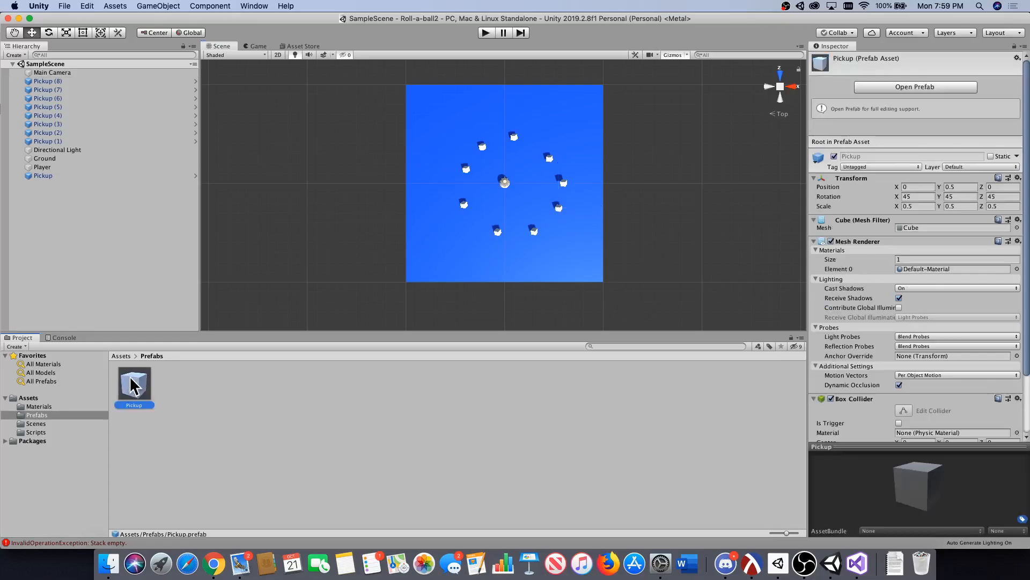
click(906, 86)
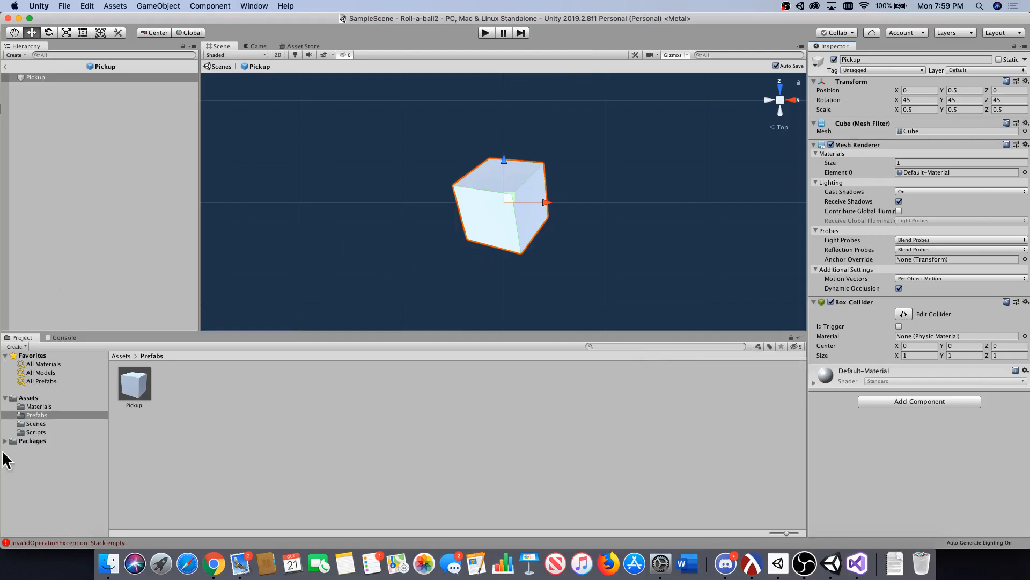
click(54, 406)
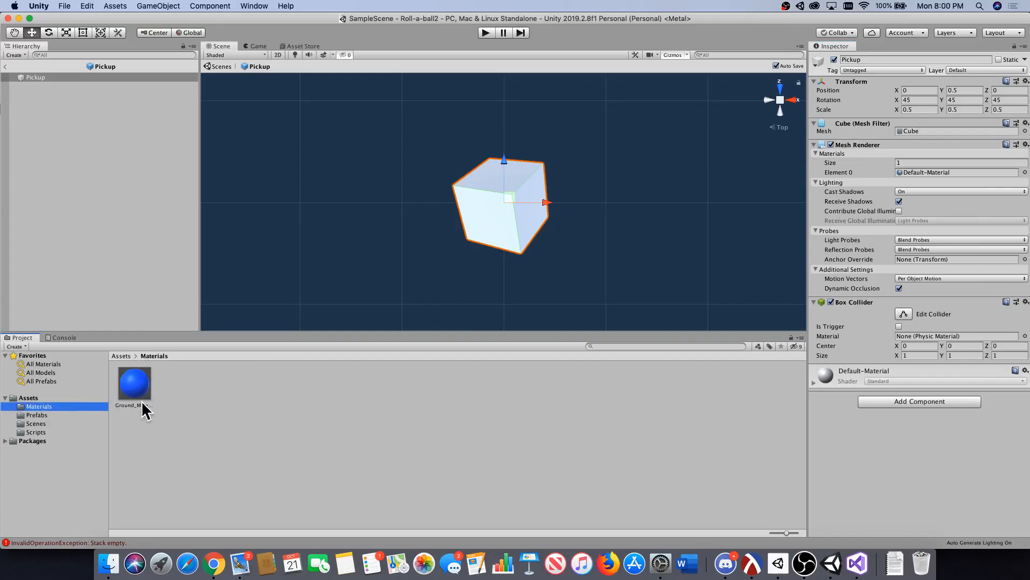
right_click(200, 398)
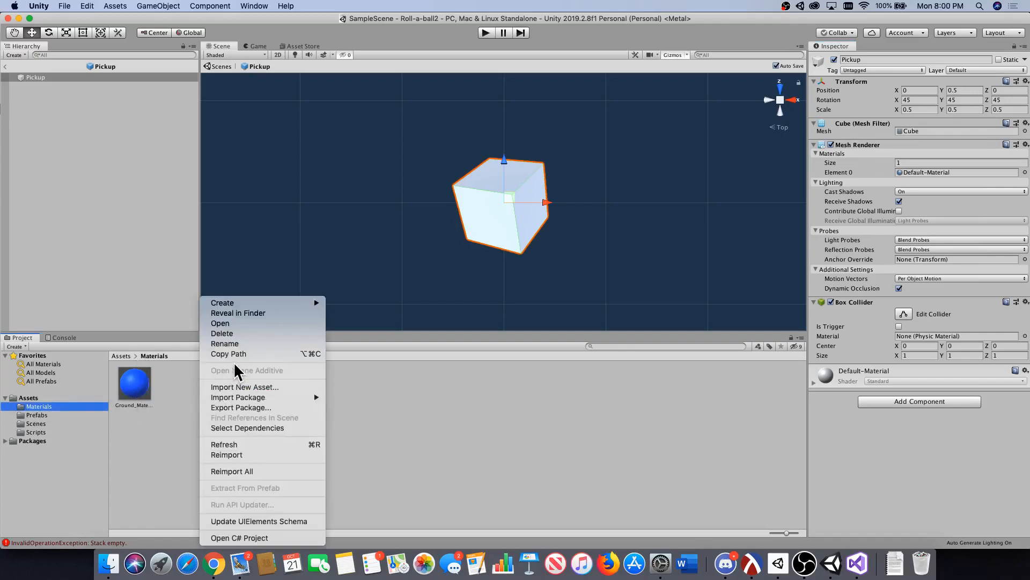
mouse_move(241, 304)
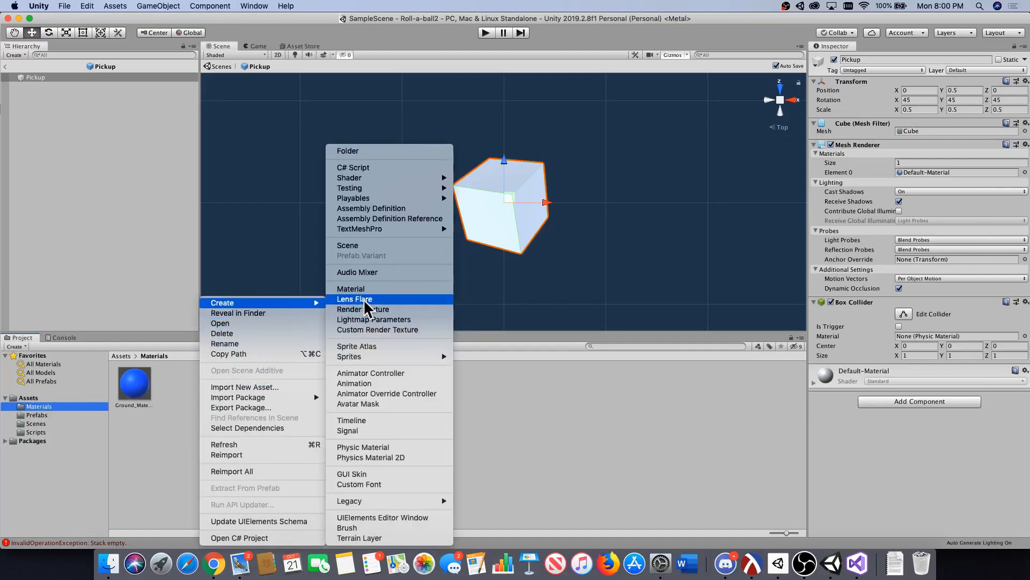
click(356, 290)
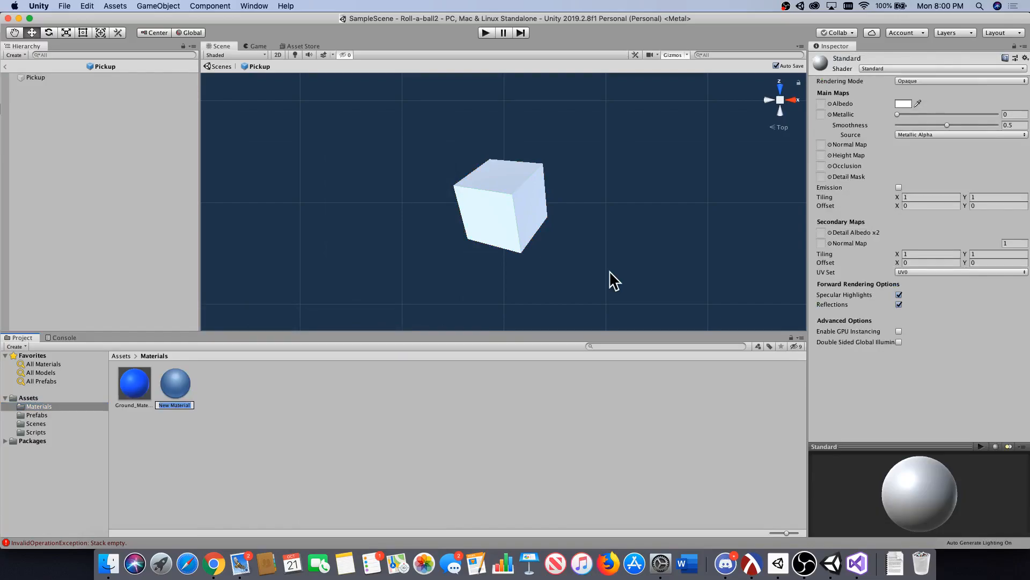
text(Pick)
text(up_Mater)
text(ial)
key(Return)
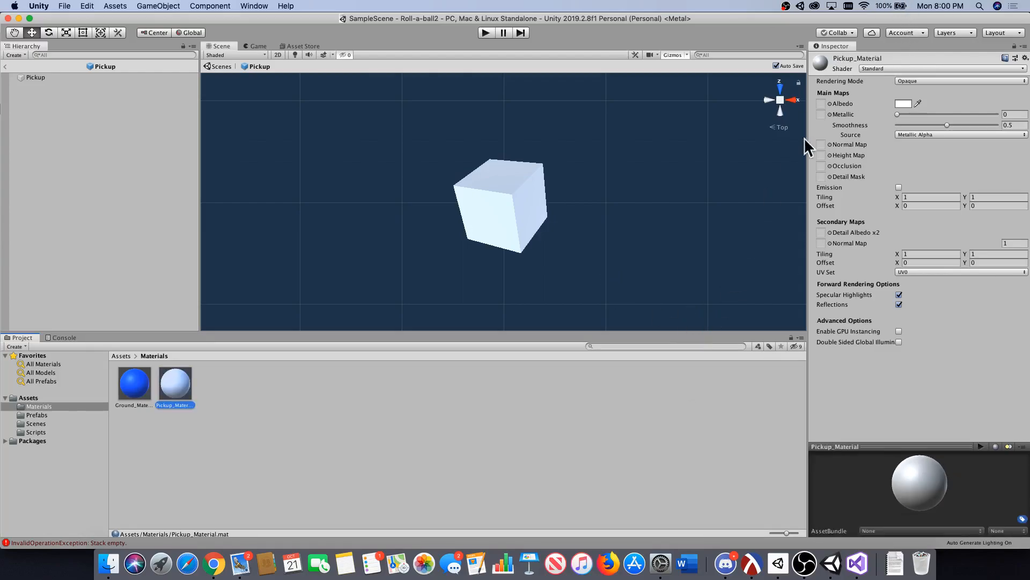
Set the albedo colour of Pickup_Material to yellow, hexadecimal F9FF00.
click(904, 104)
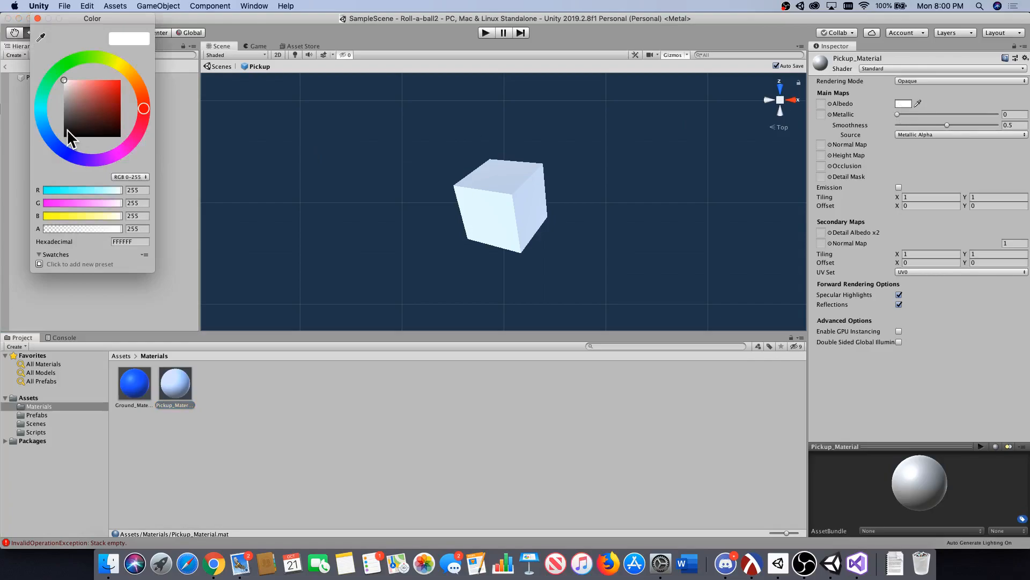
click(116, 65)
drag(113, 92, 120, 81)
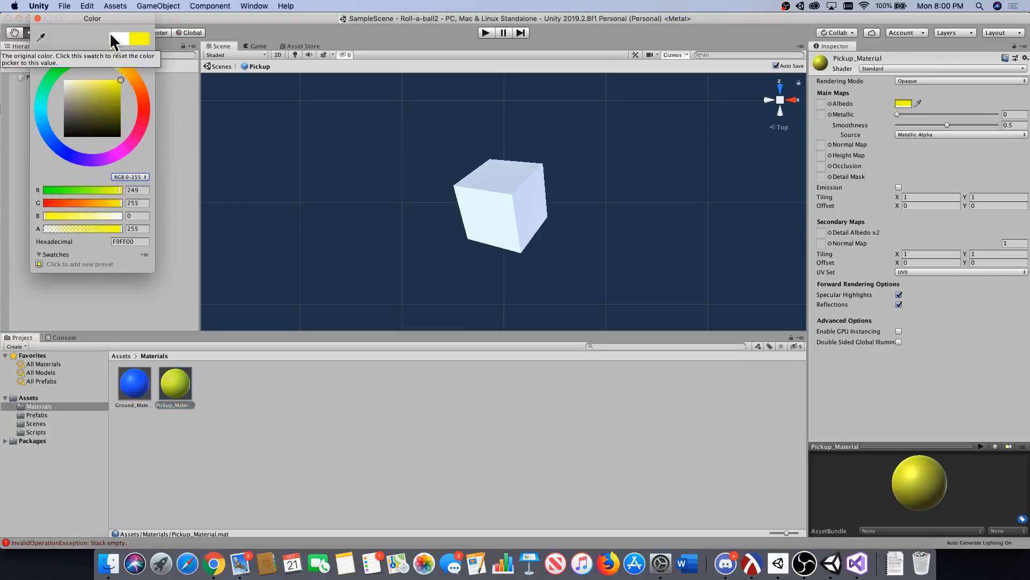
click(37, 18)
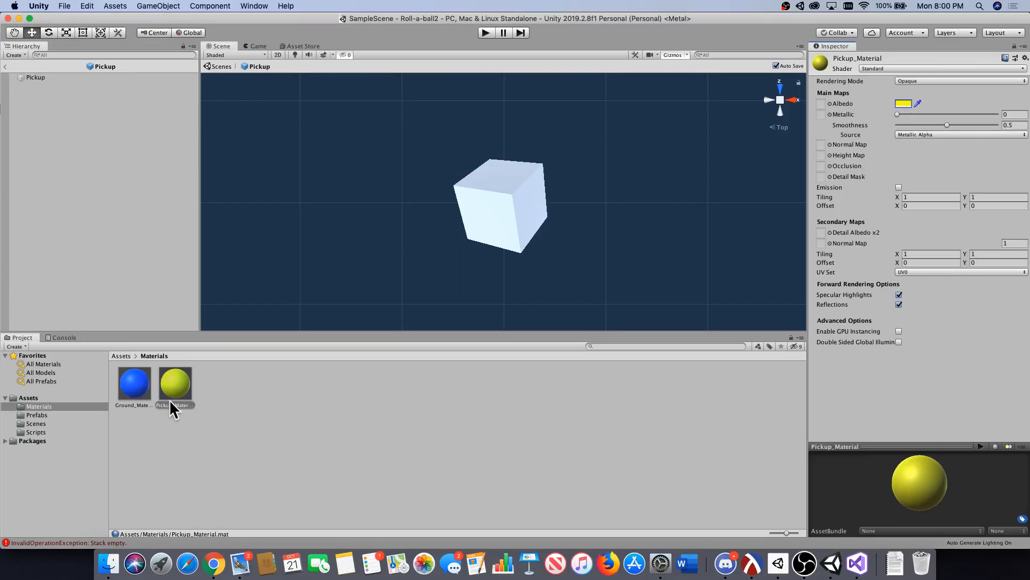
Apply Pickup_Material to the cube in the Pickup prefab and return to the main scene.
drag(170, 400, 495, 198)
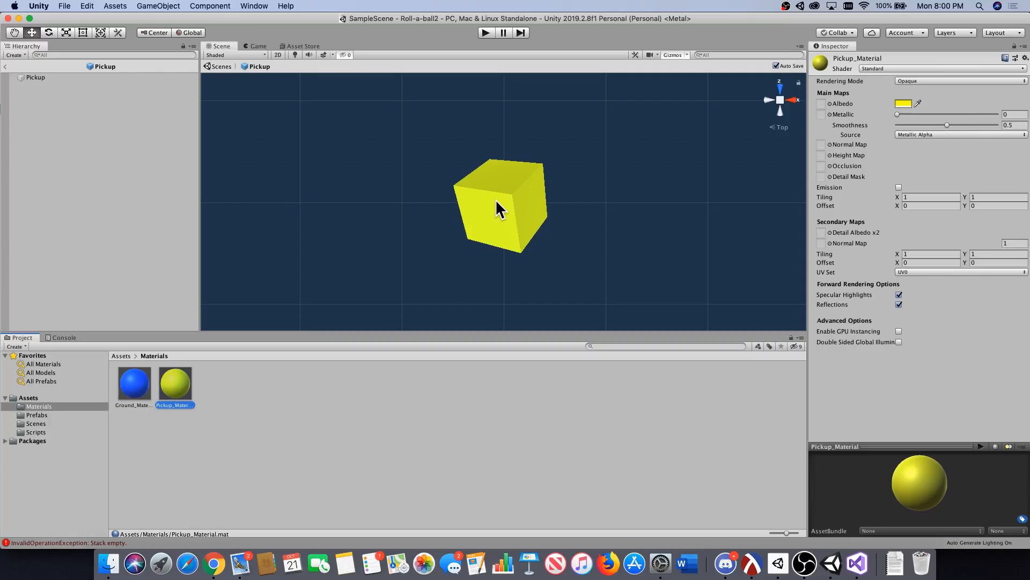
click(218, 67)
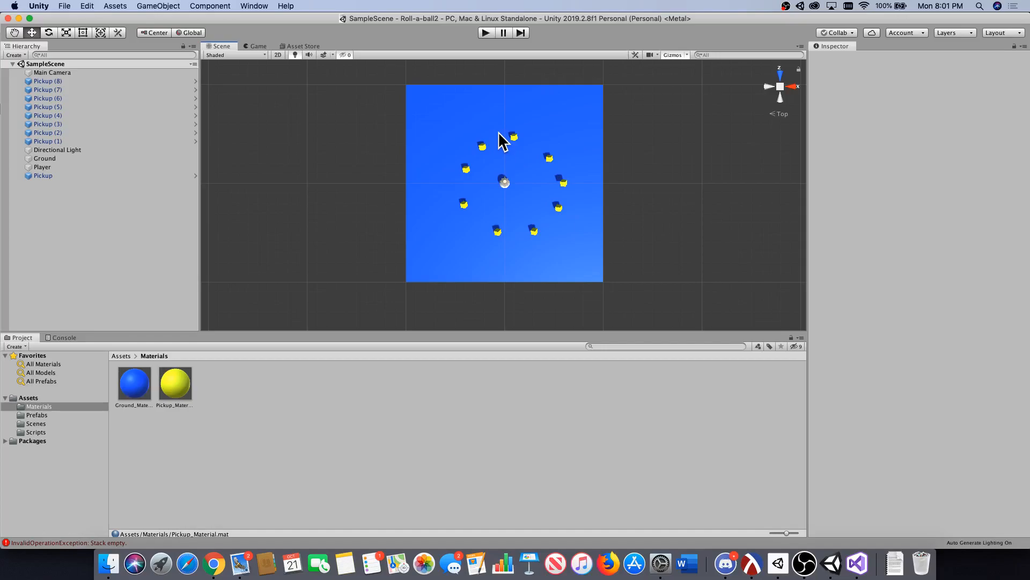
Switch to PlayerController.cs in Visual Studio and add a private OnTriggerEnter(Collider other) method below FixedUpdate.
click(44, 431)
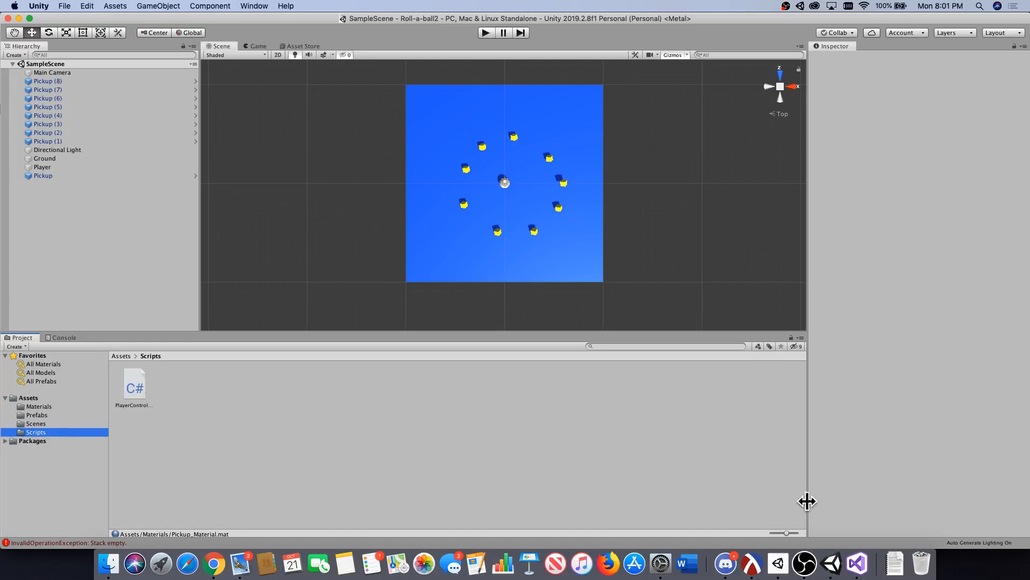
click(858, 563)
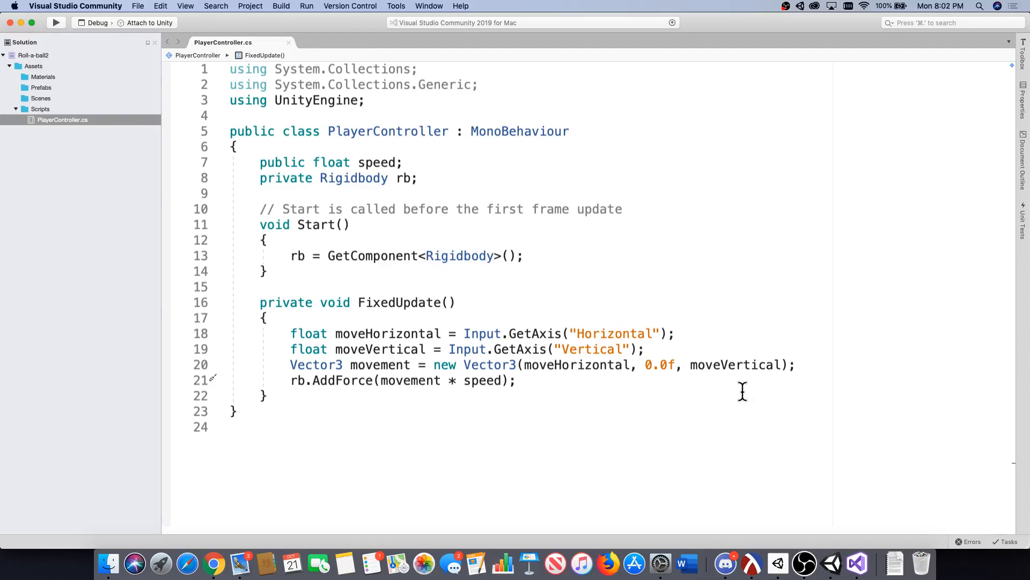
click(351, 401)
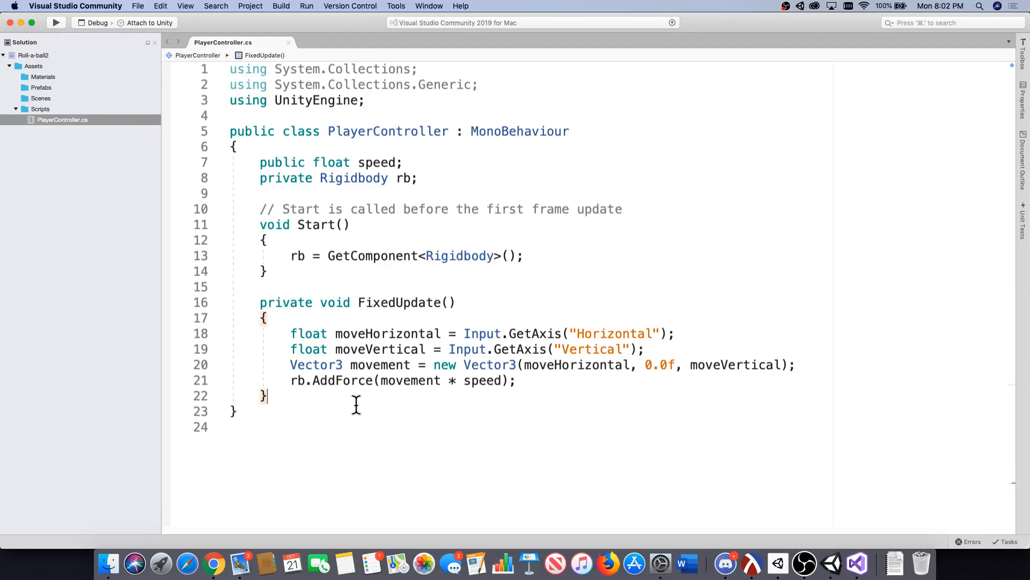
key(Return)
key(Return)
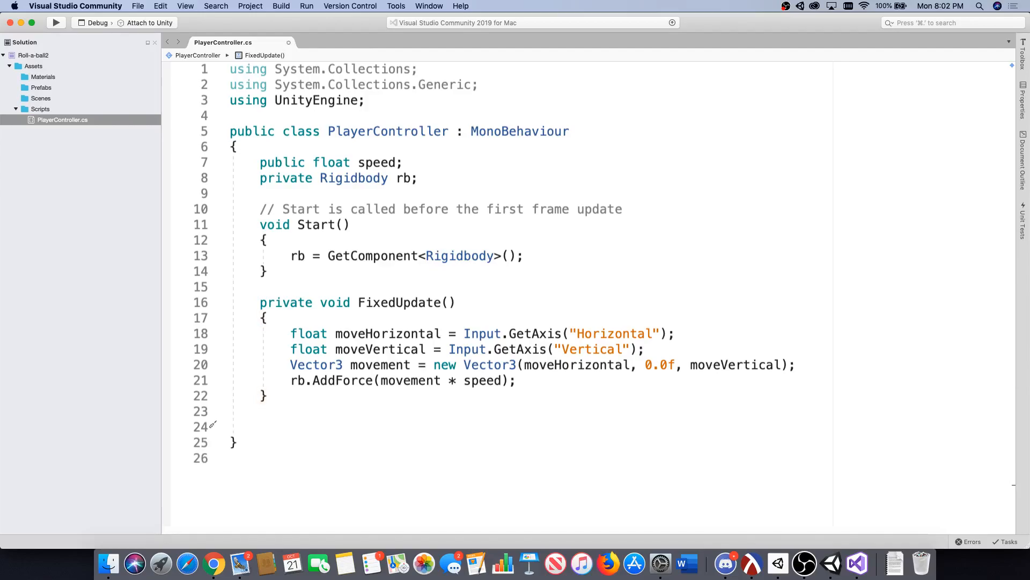
text(void O)
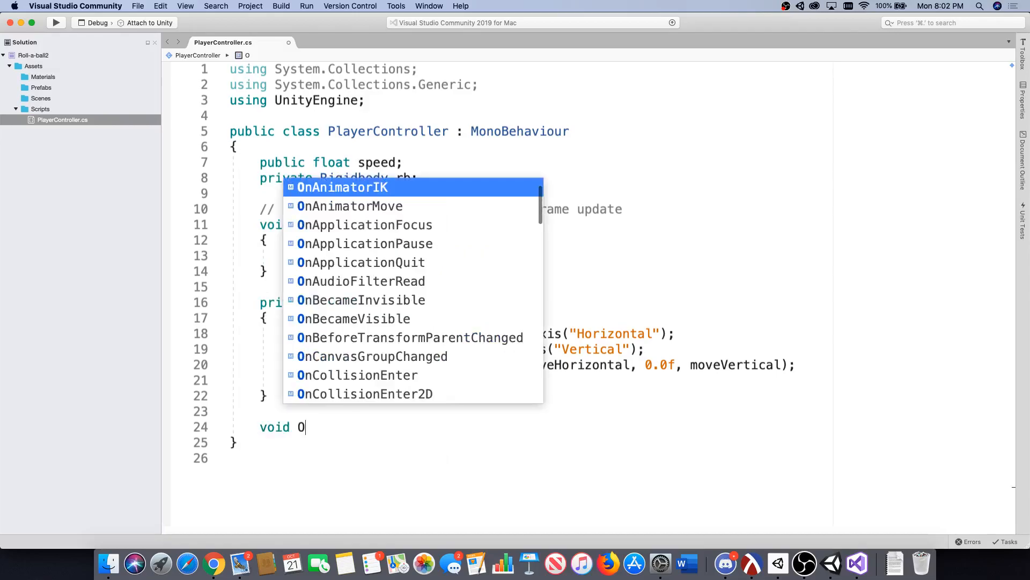
text(n)
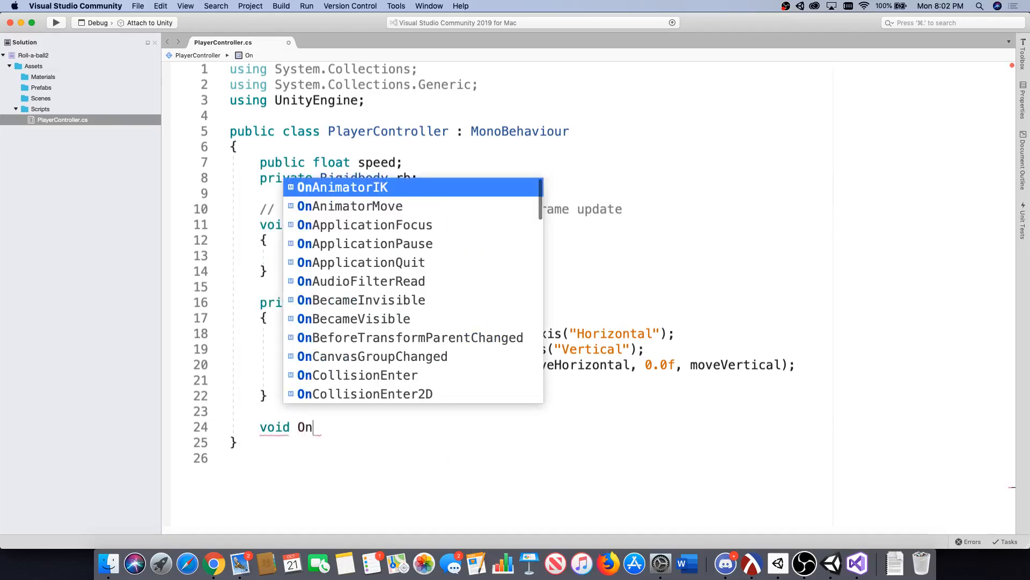
text(Trigger)
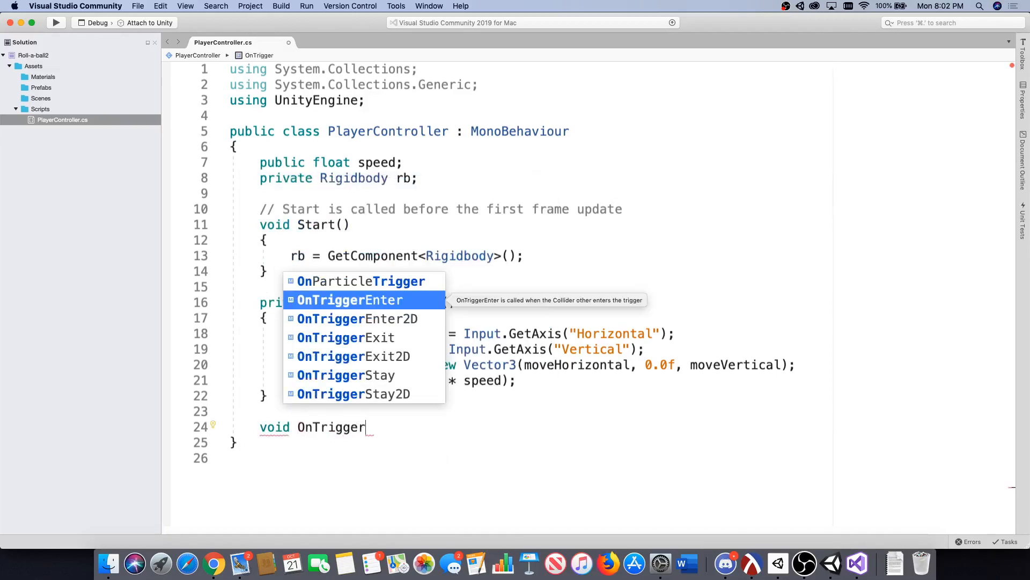
text(Enter)
key(Return)
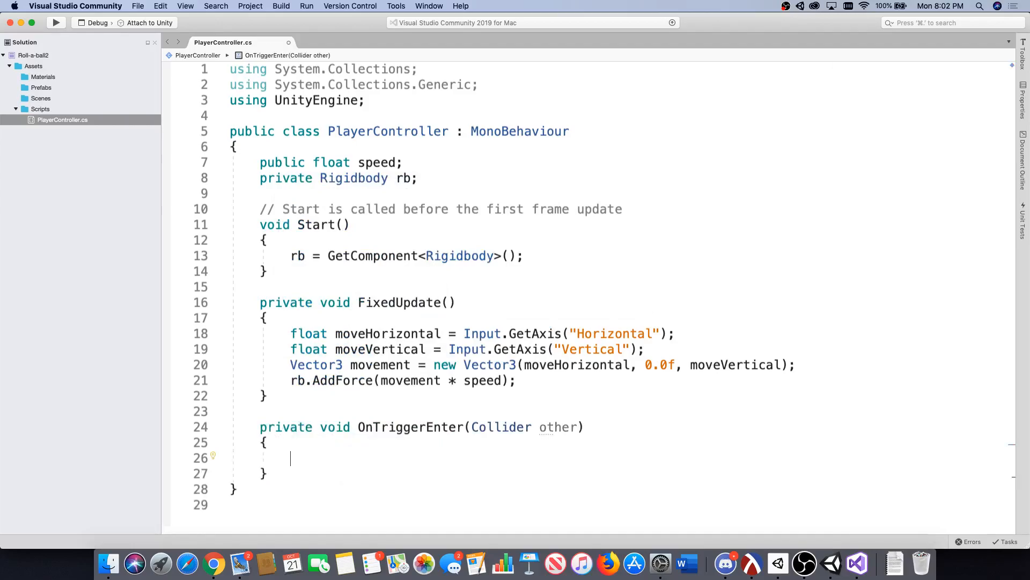
text(if)
key(BackSpace)
key(BackSpace)
key(BackSpace)
Examine the Collider type and the other parameter in the OnTriggerEnter signature.
drag(531, 429, 474, 429)
click(493, 425)
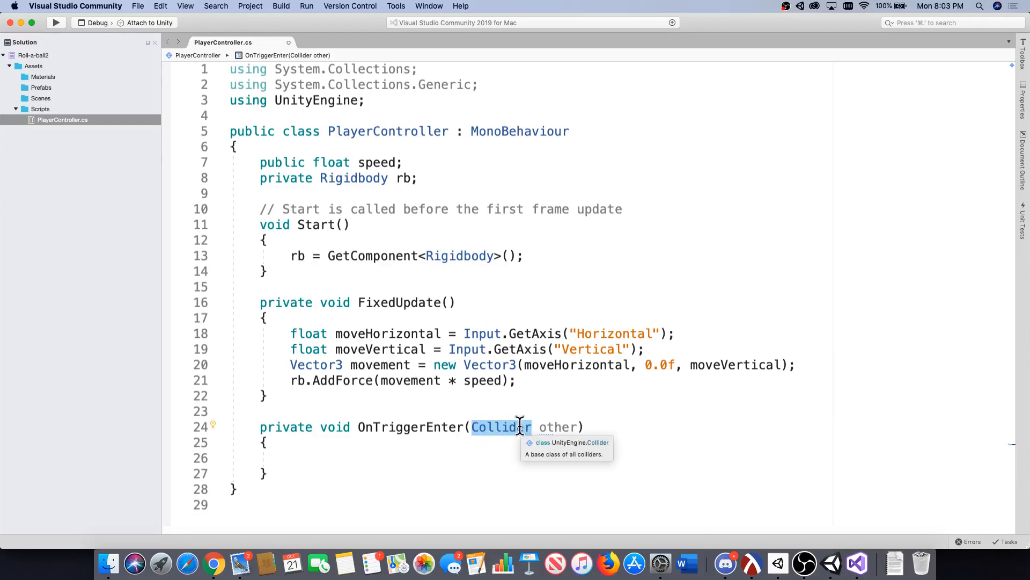
click(546, 428)
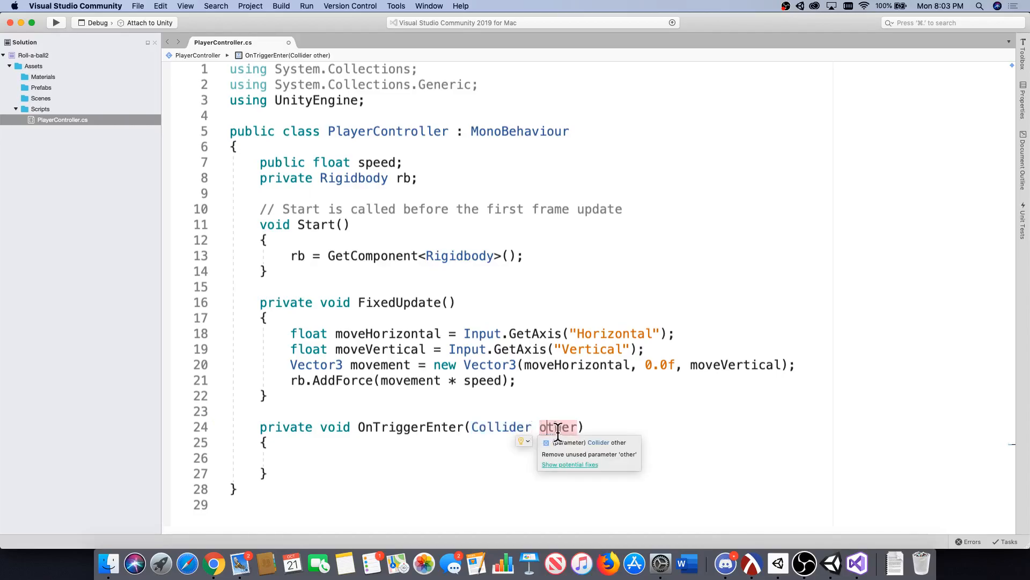
drag(580, 427, 472, 428)
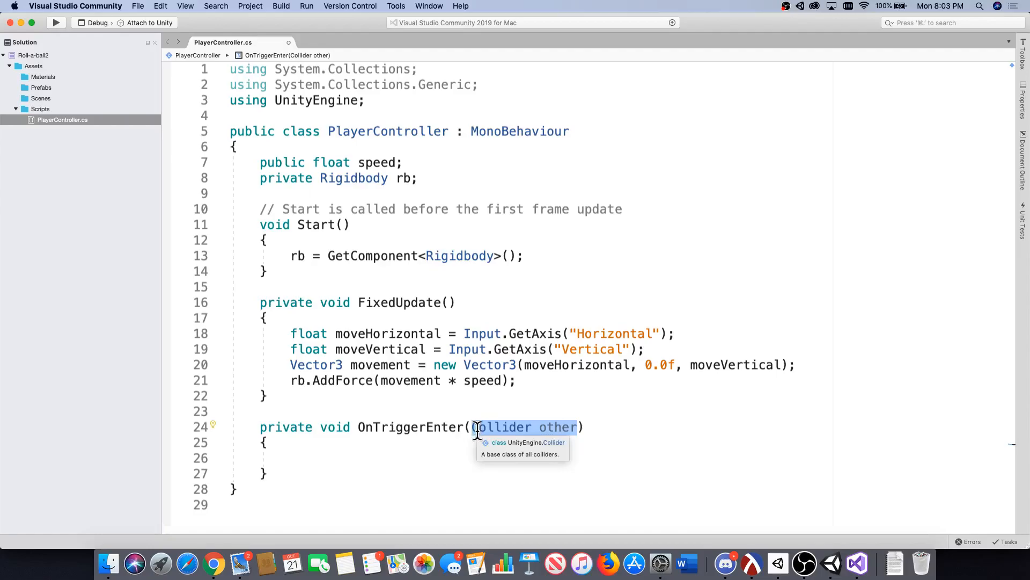
click(473, 434)
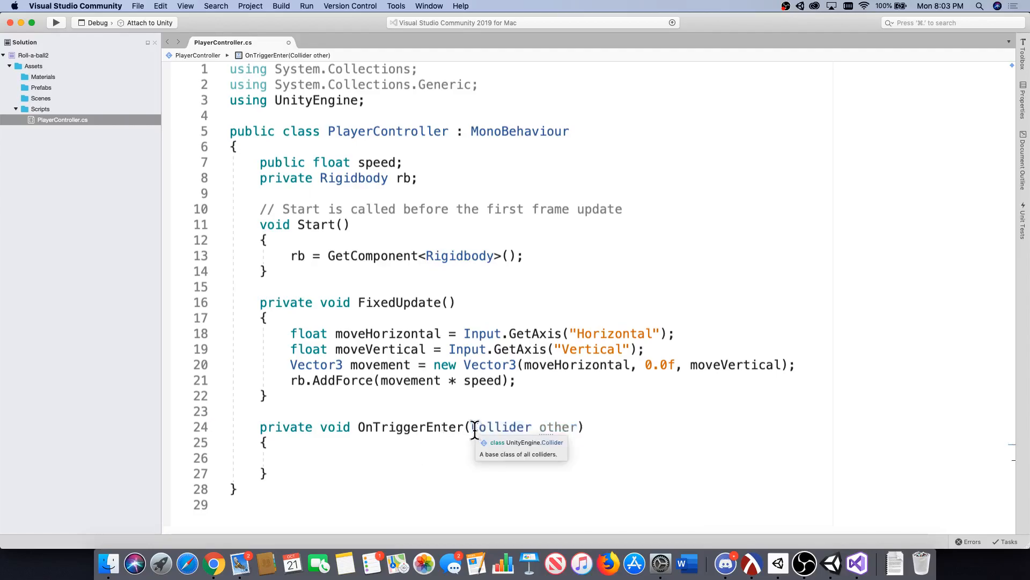
drag(472, 428, 578, 428)
click(579, 428)
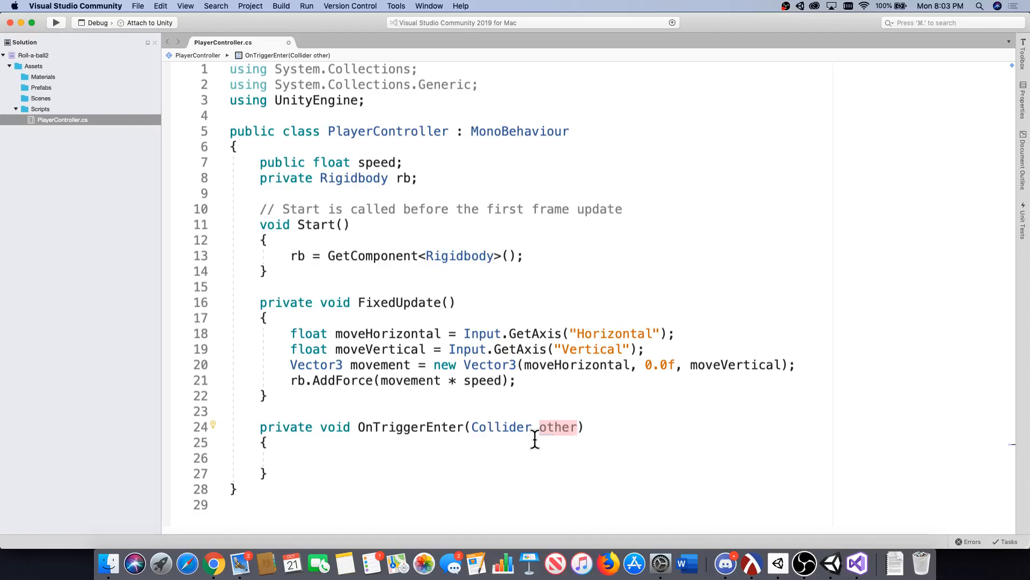
Inside OnTriggerEnter, add an if block with the condition other.gameObject.CompareTag("Pick Up") and an empty body.
click(408, 458)
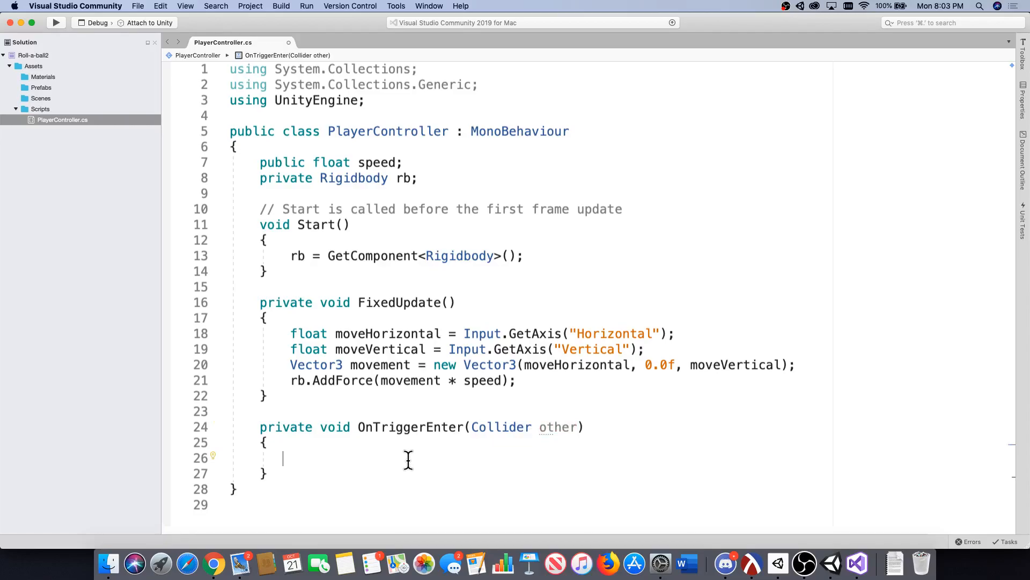
text(if(other.game)
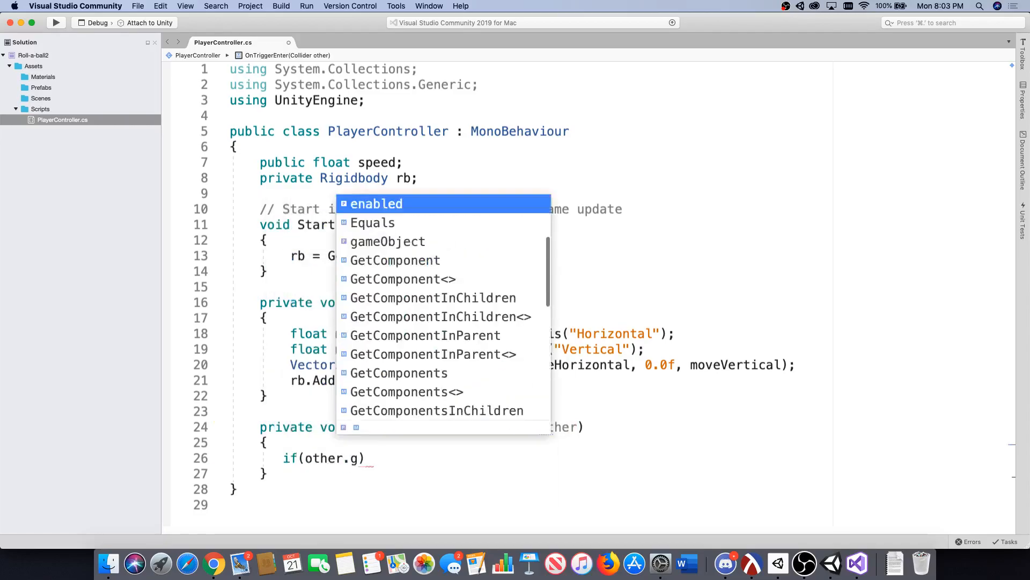
key(Tab)
text(.com)
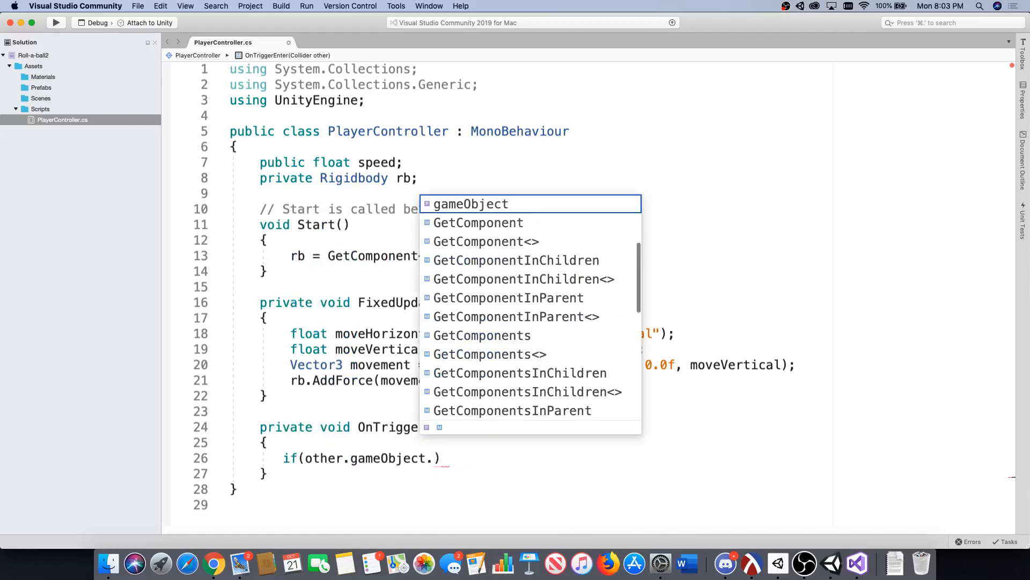
key(Tab)
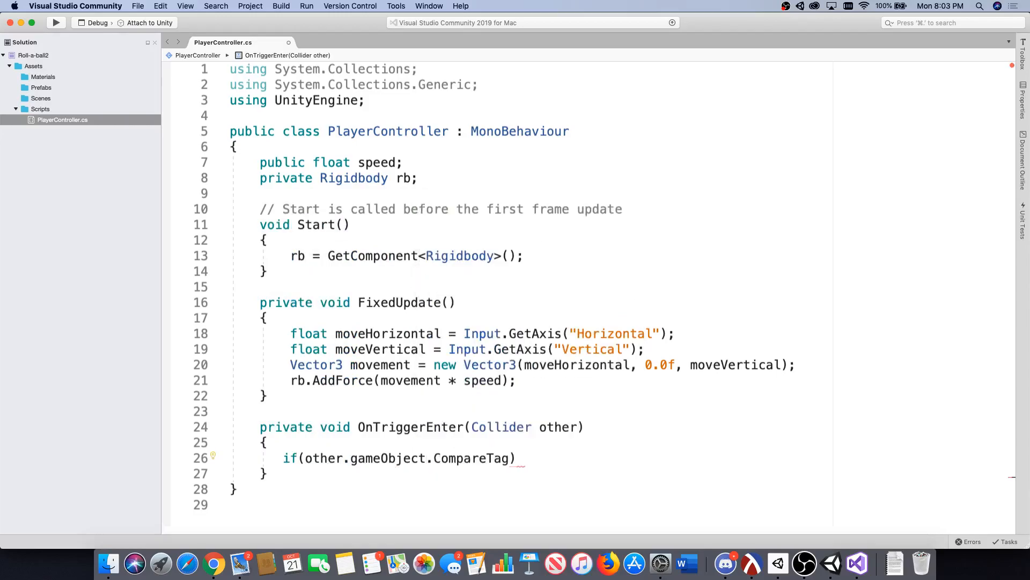
text(("Pick U)
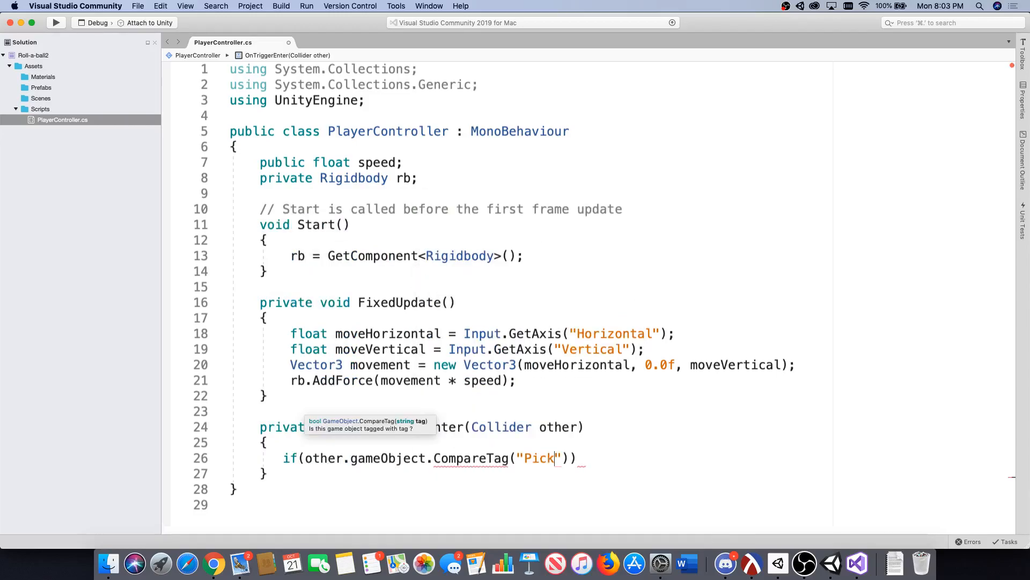
text(p")))
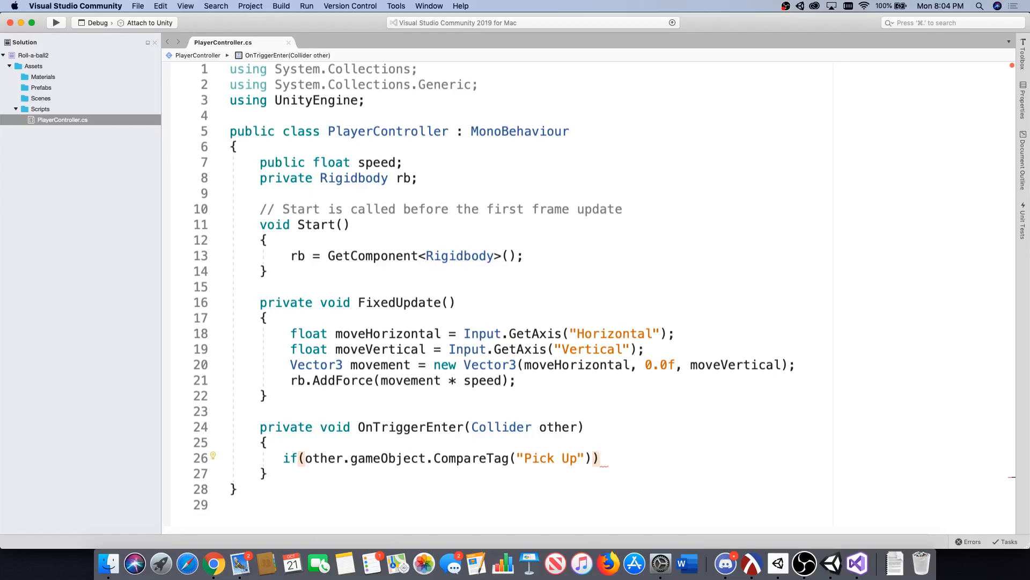
text({)
key(Return)
scroll(545, 428, down, 4)
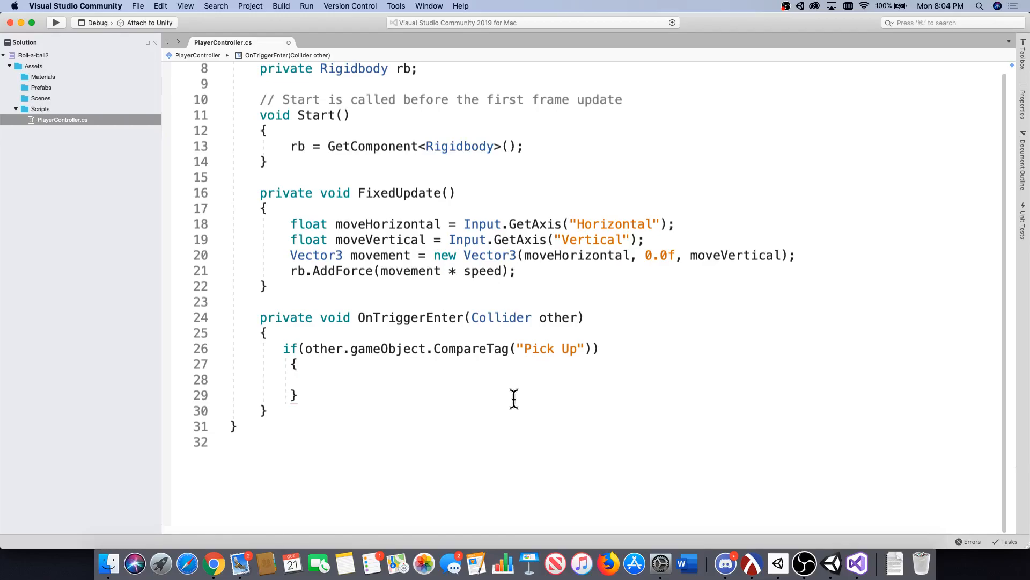
double_click(301, 350)
drag(299, 350, 628, 349)
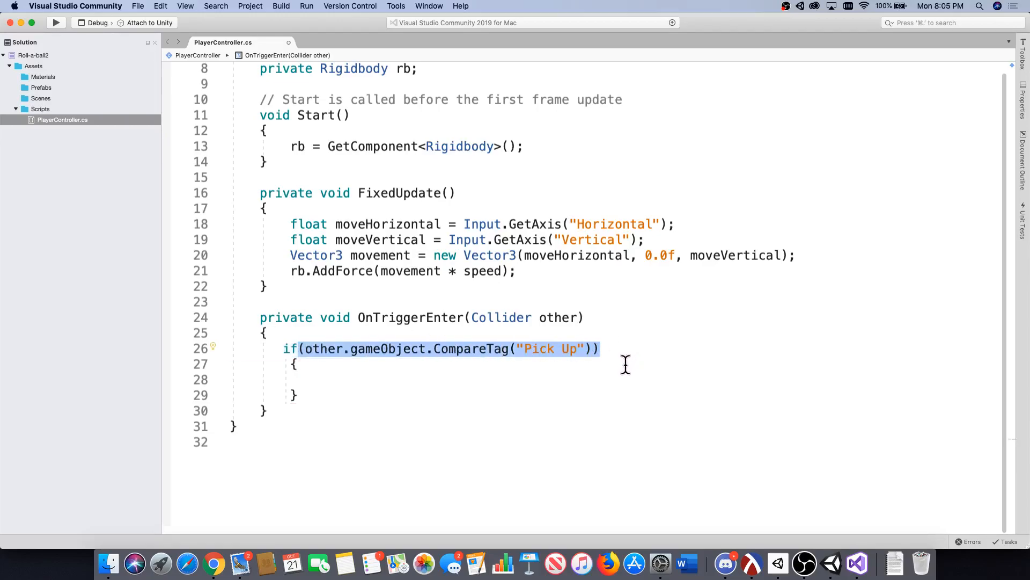
Write other.gameObject.SetActive(false); inside the if block and save the script.
click(310, 380)
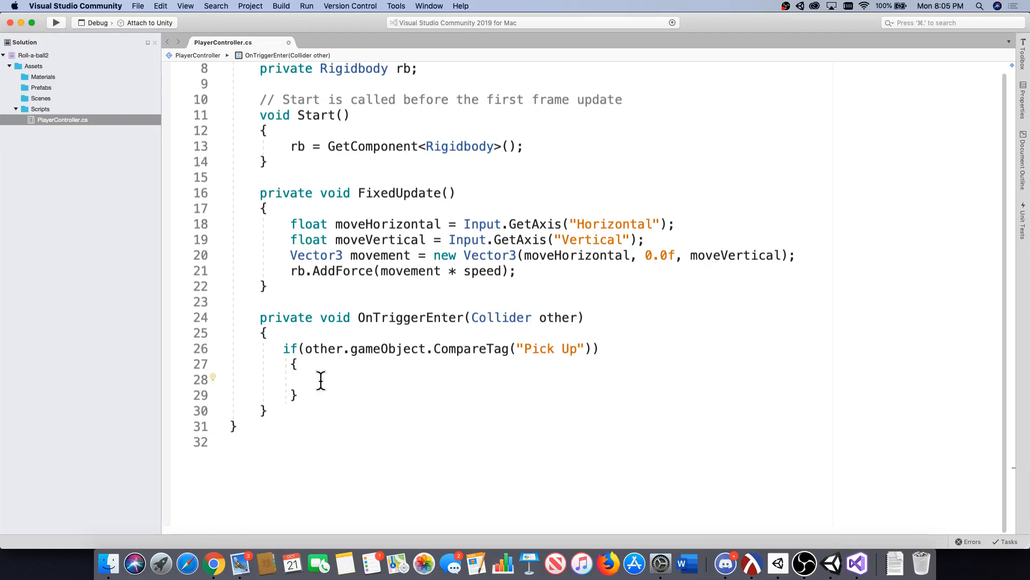
text(other.game)
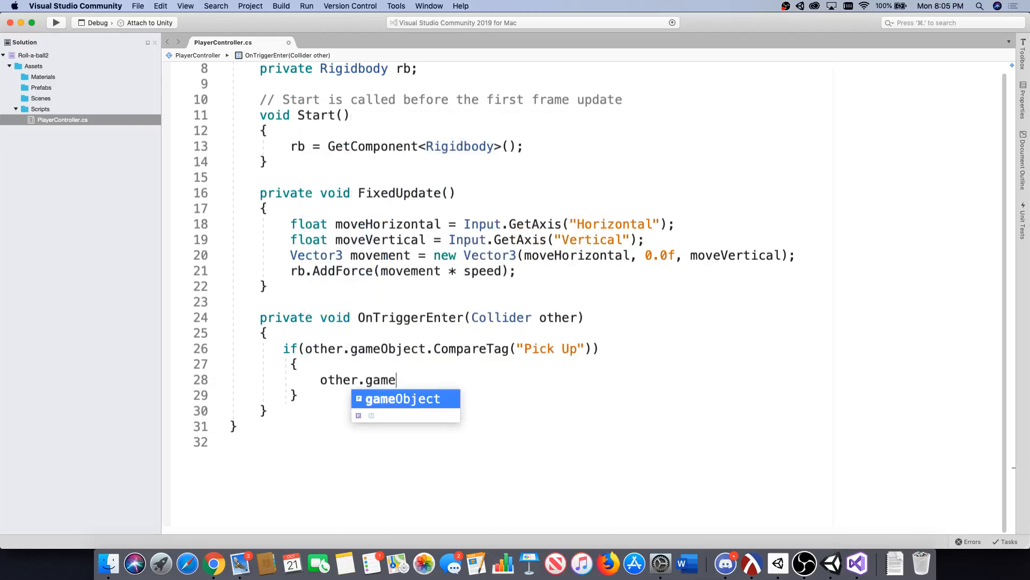
key(Tab)
text(.set)
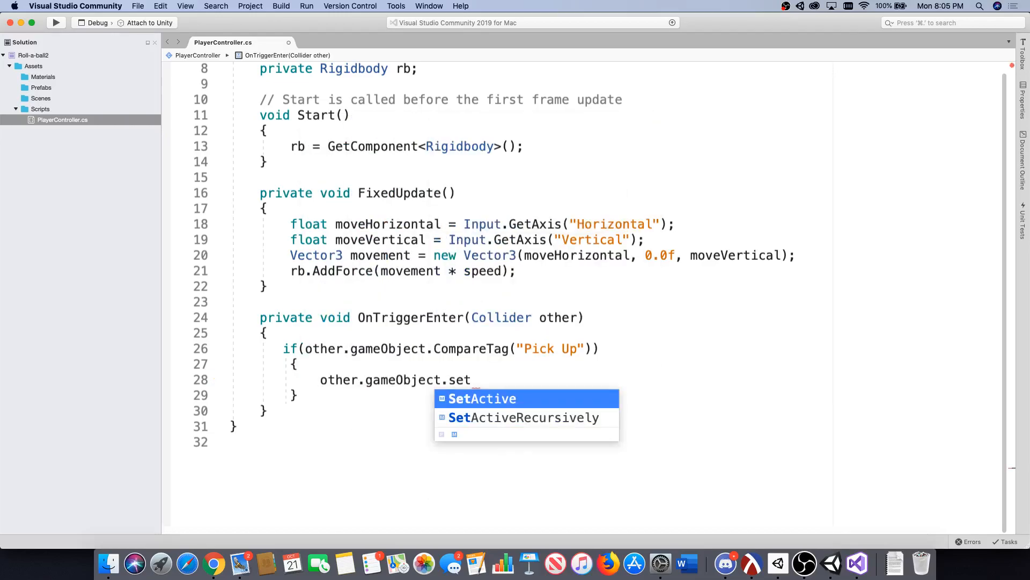
key(Tab)
text((false))
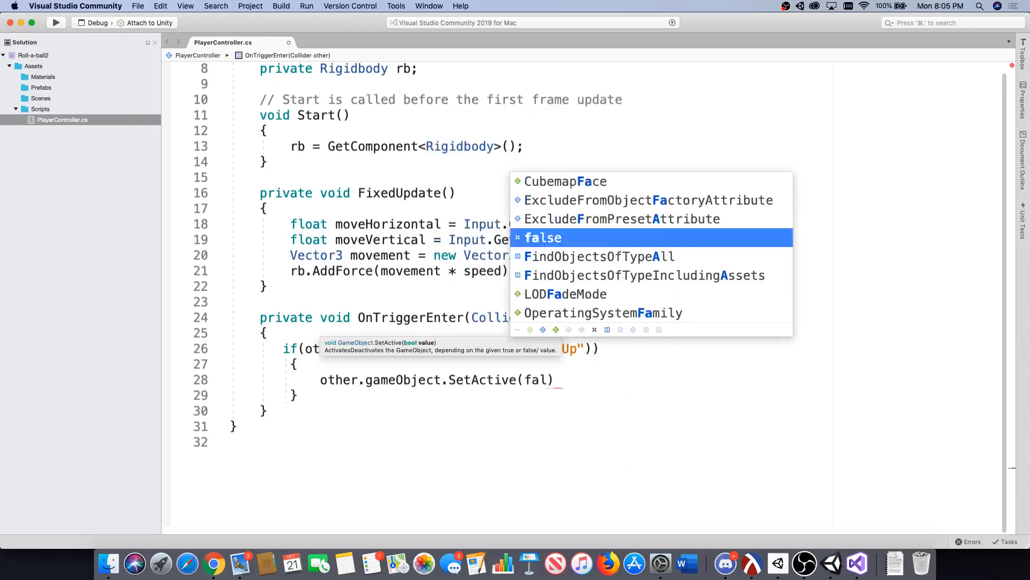
text(;)
key(super+s)
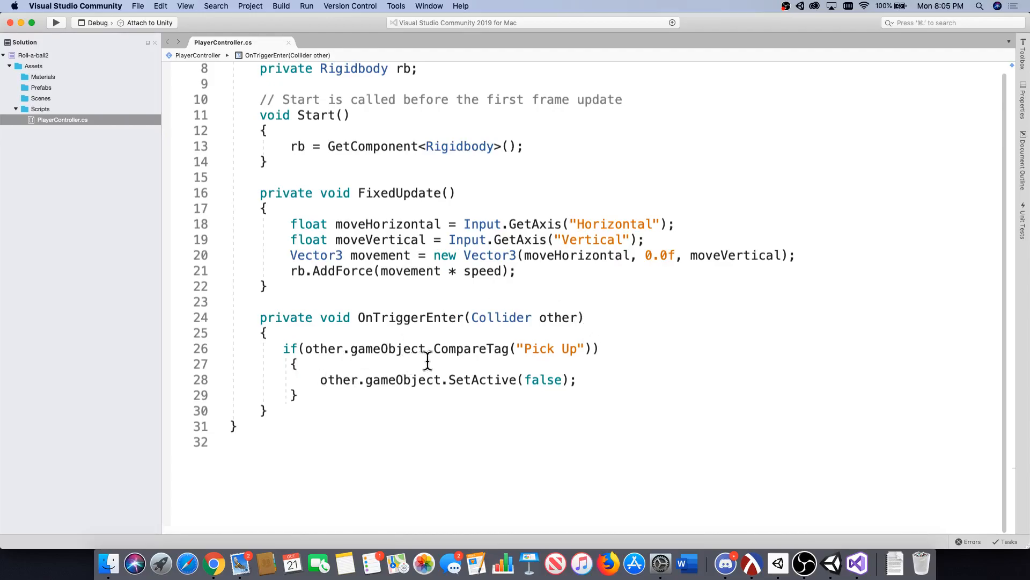
Review the "Pick Up" tag check and the SetActive call in OnTriggerEnter and switch back to Unity.
mouse_move(430, 351)
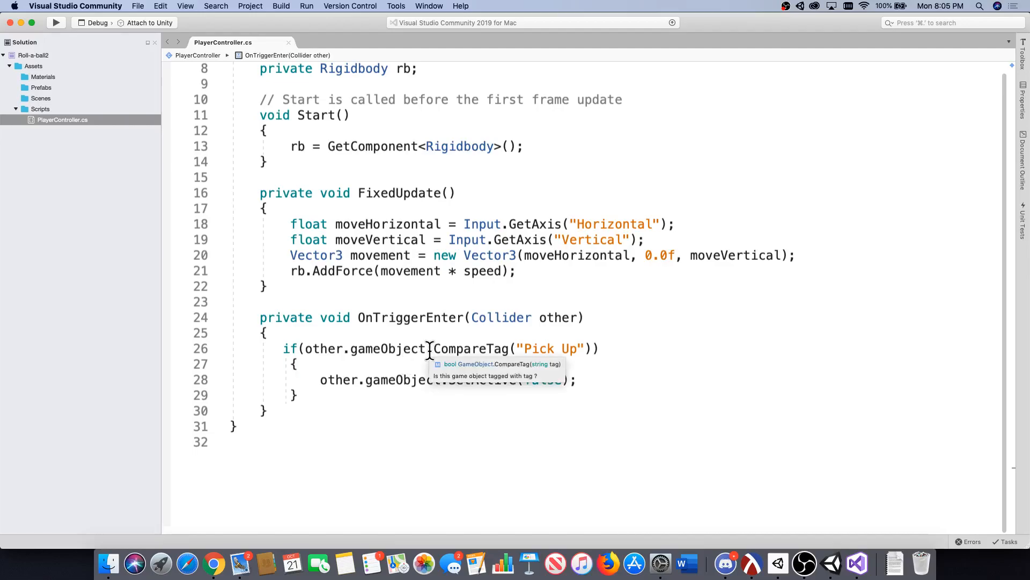
drag(341, 349, 305, 350)
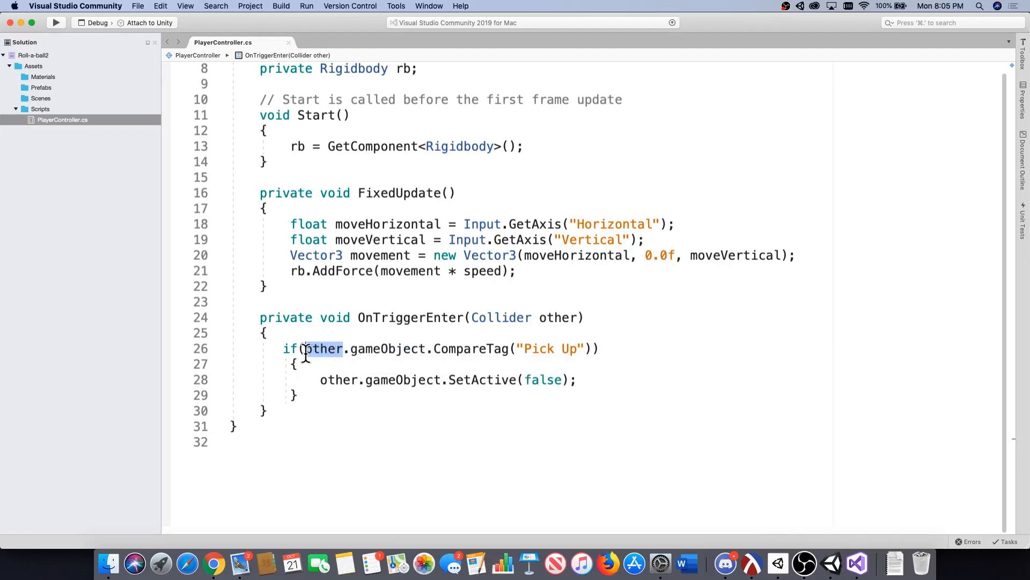
mouse_move(556, 326)
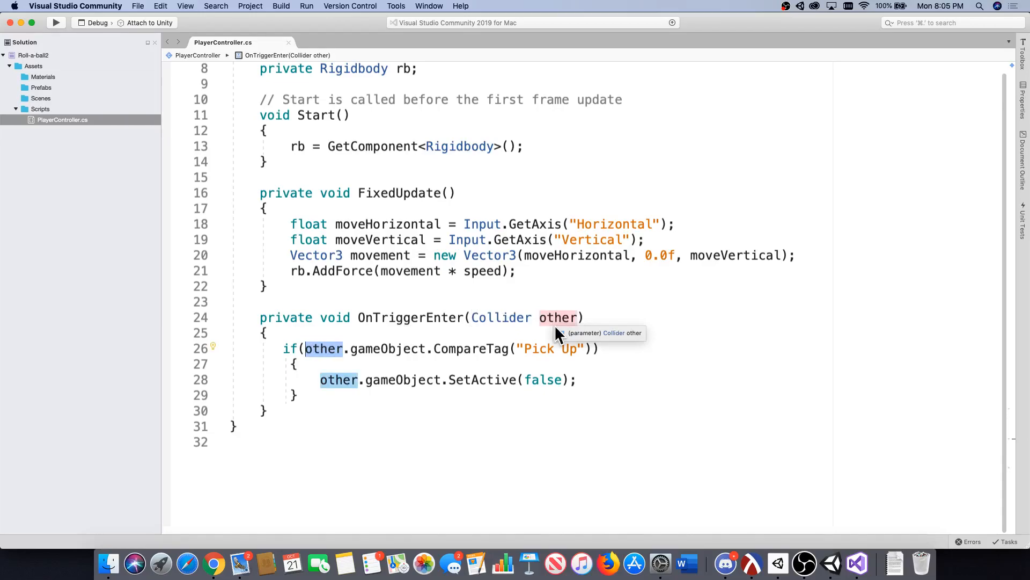
click(381, 349)
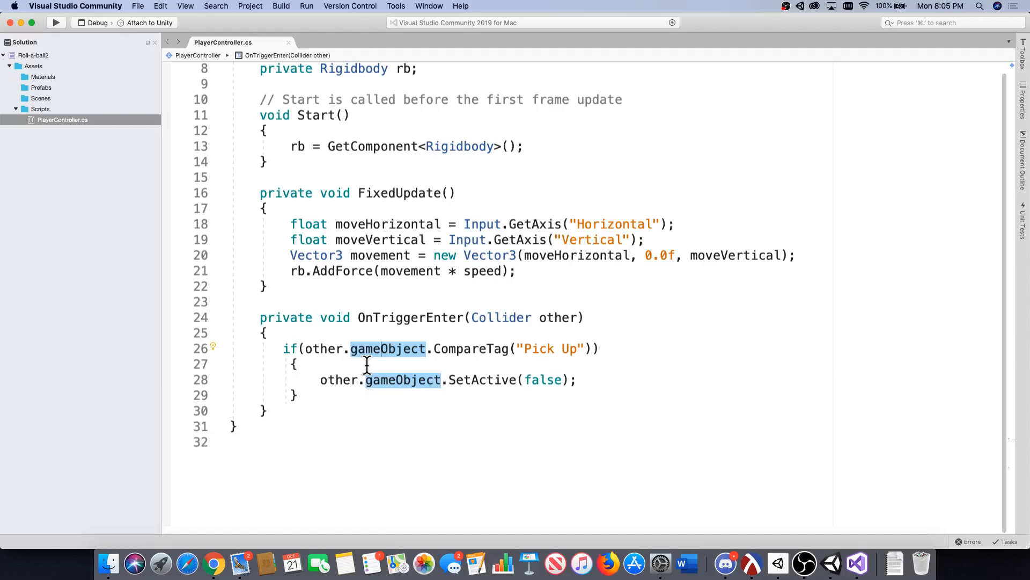
drag(435, 348, 506, 348)
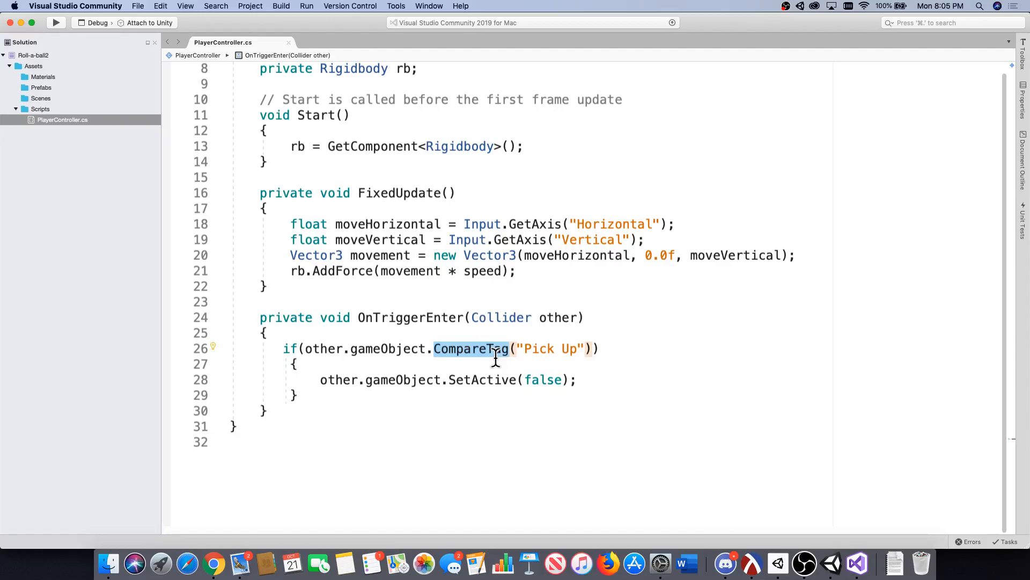
drag(517, 349, 589, 349)
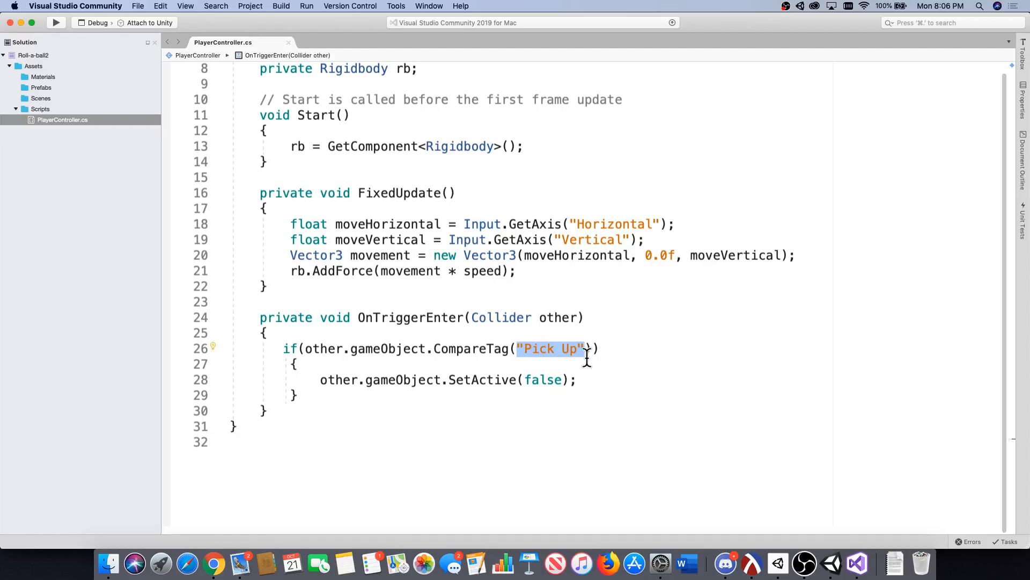
drag(578, 380, 256, 365)
click(273, 367)
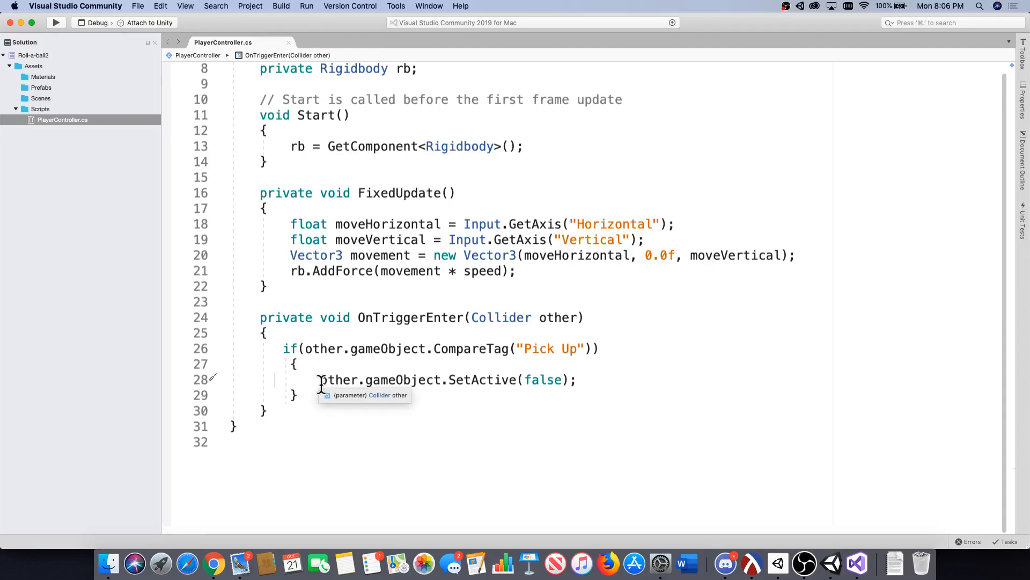
drag(321, 380, 588, 378)
click(588, 378)
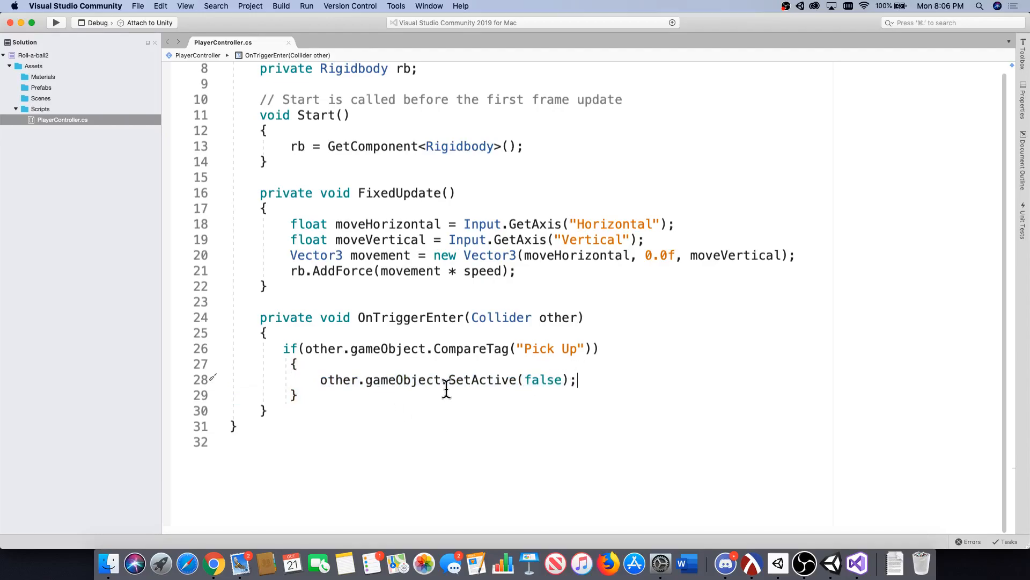
drag(442, 380, 330, 385)
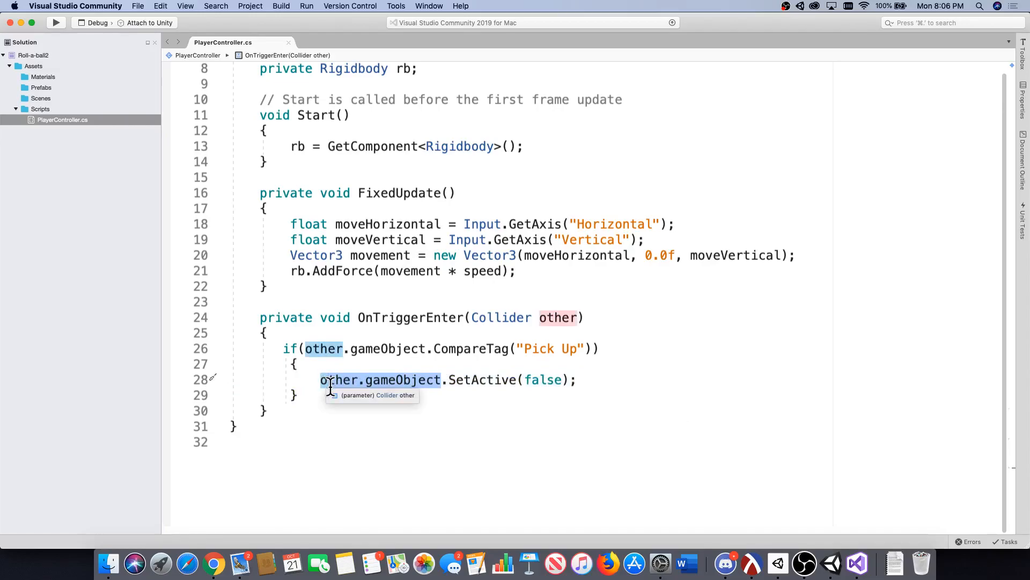
double_click(458, 381)
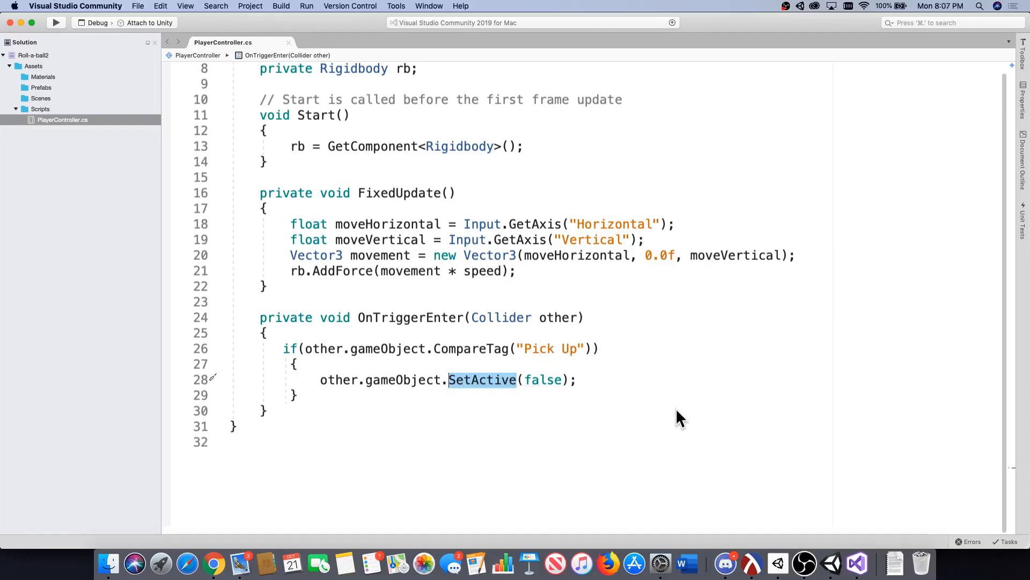
click(827, 565)
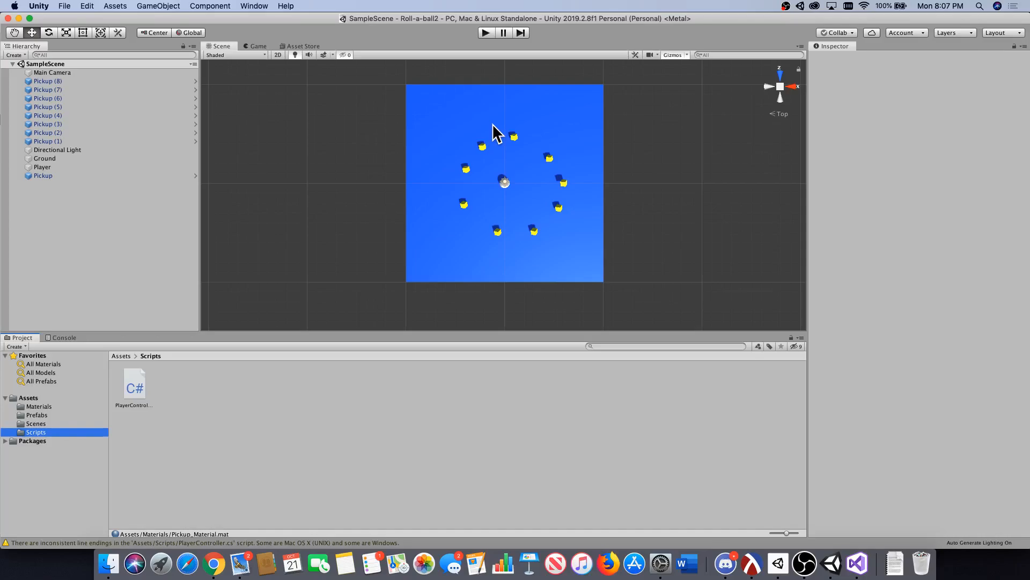
Open the Pickup prefab from the Prefabs folder for editing and create a new tag named "Pick Up".
click(58, 415)
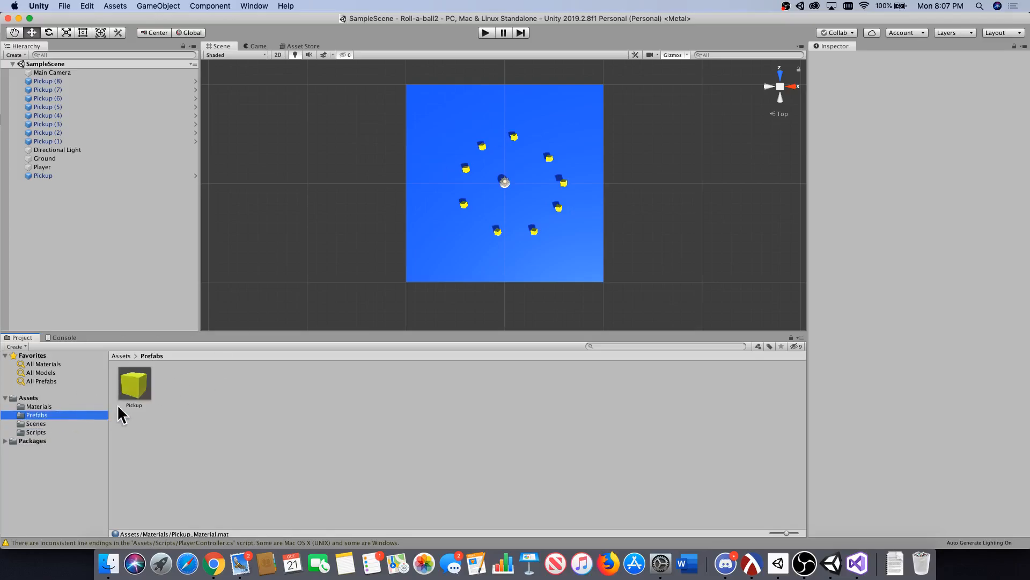
click(137, 379)
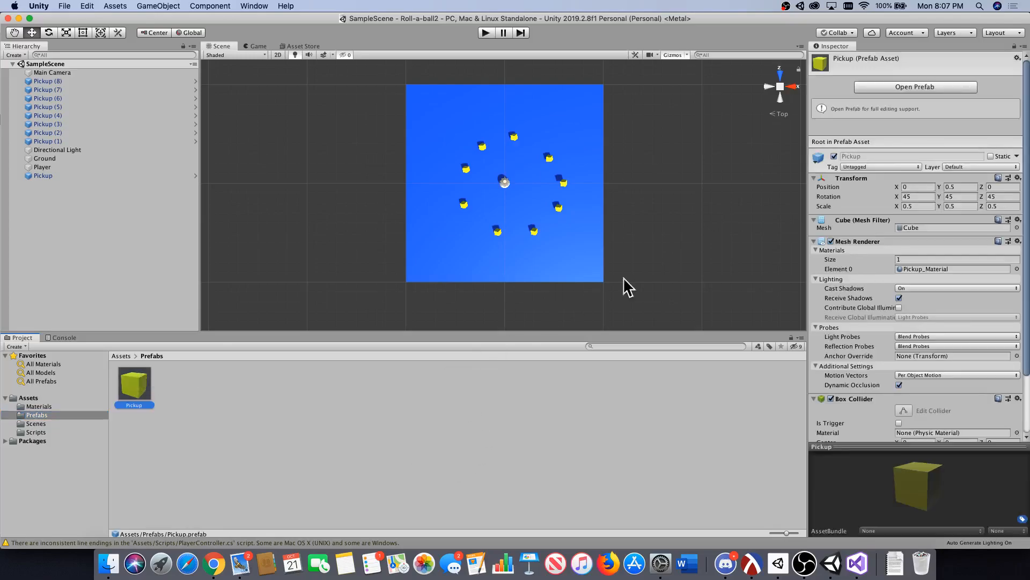
click(906, 85)
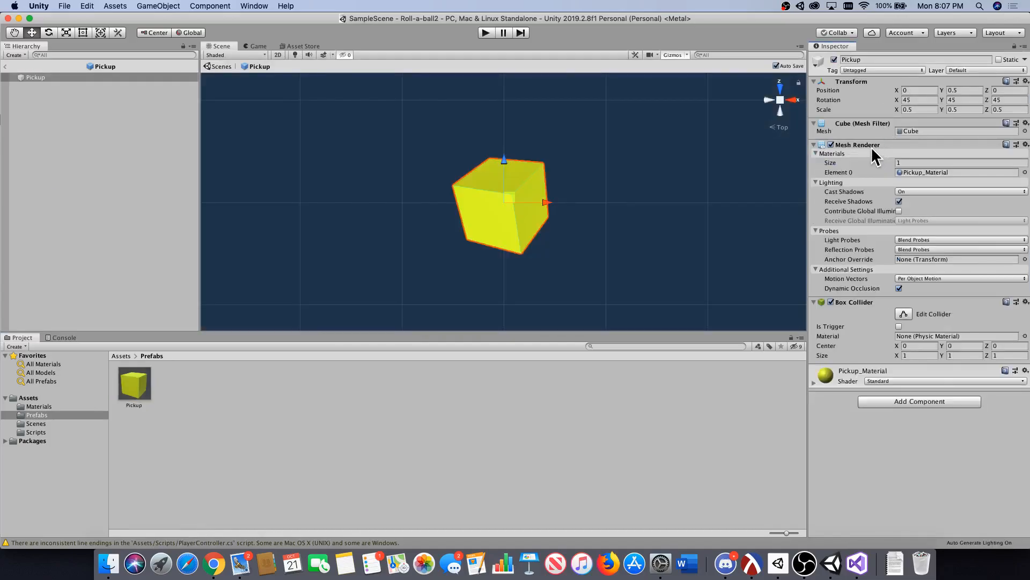
click(869, 71)
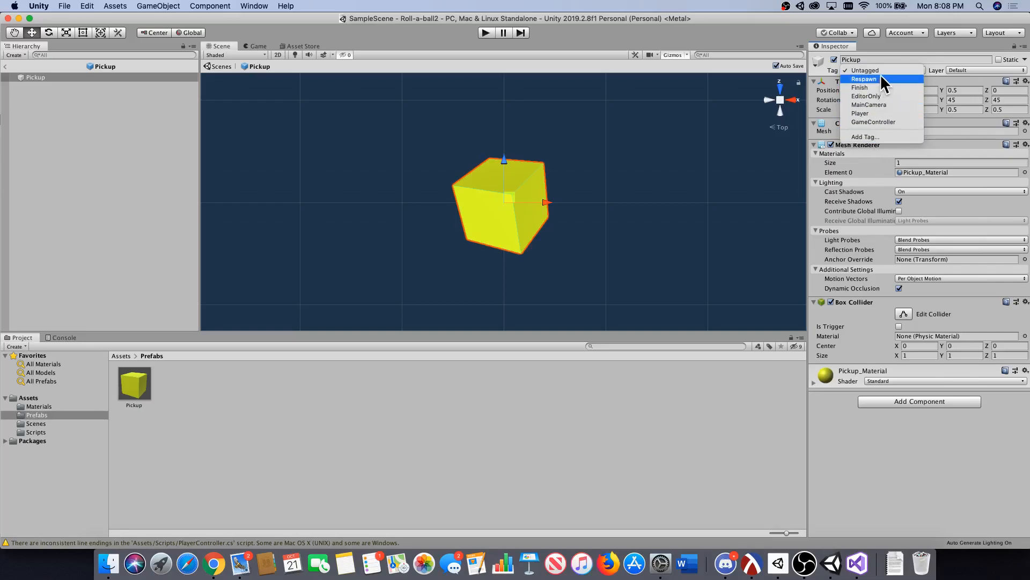
click(884, 137)
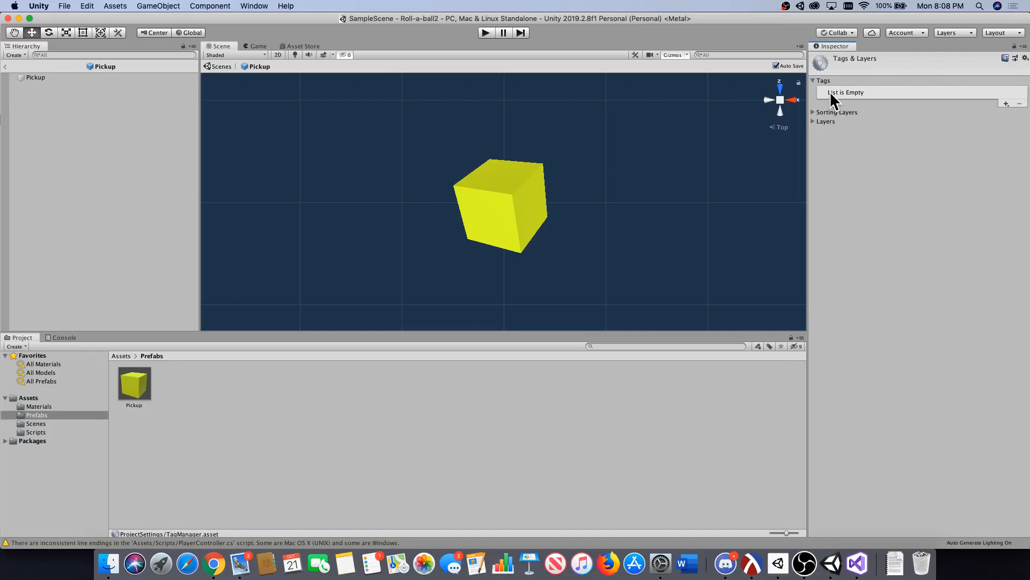
click(1007, 103)
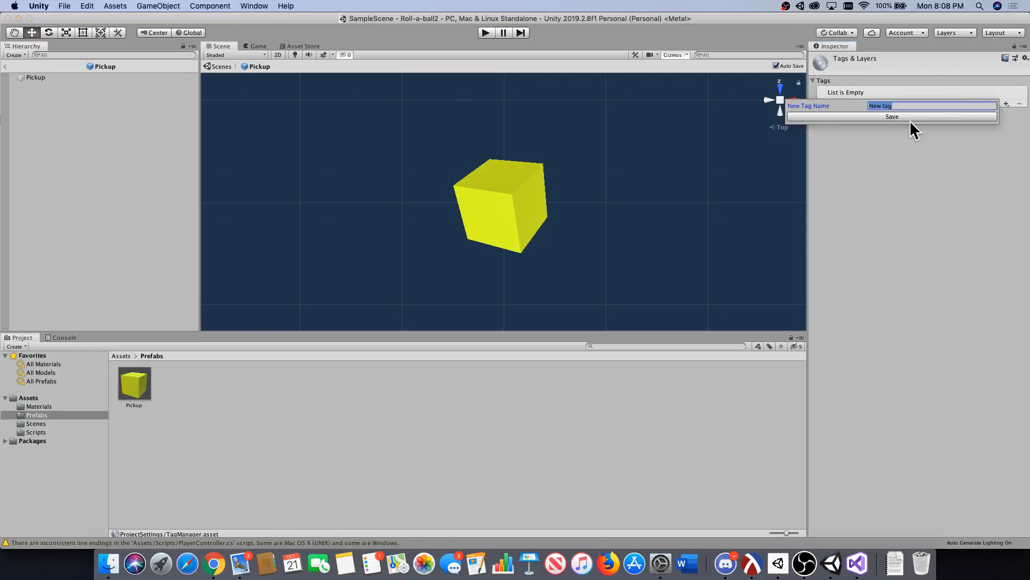
text(Pick Up)
click(887, 117)
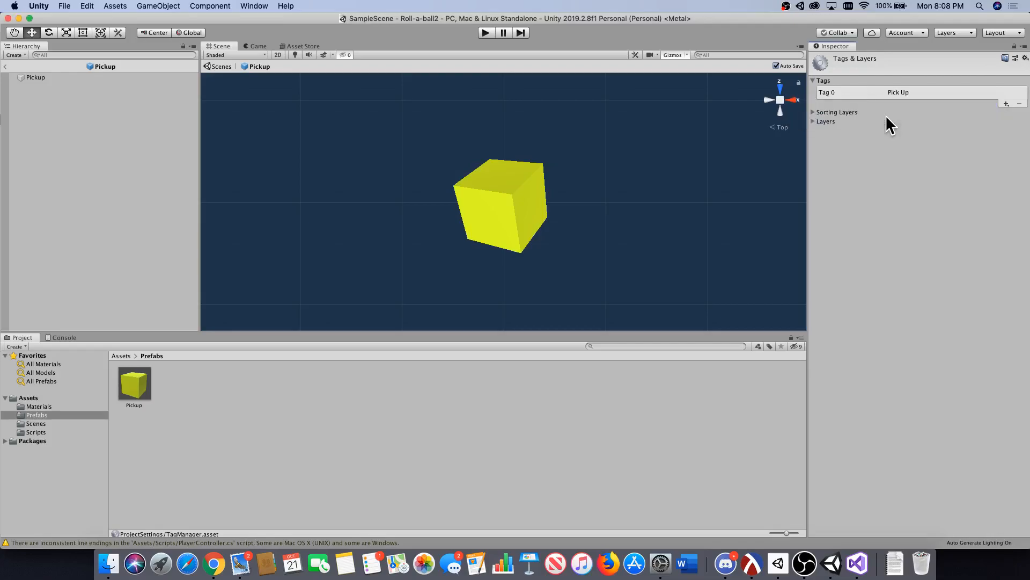
Assign the "Pick Up" tag to the Pickup prefab and return to the main scene.
click(140, 385)
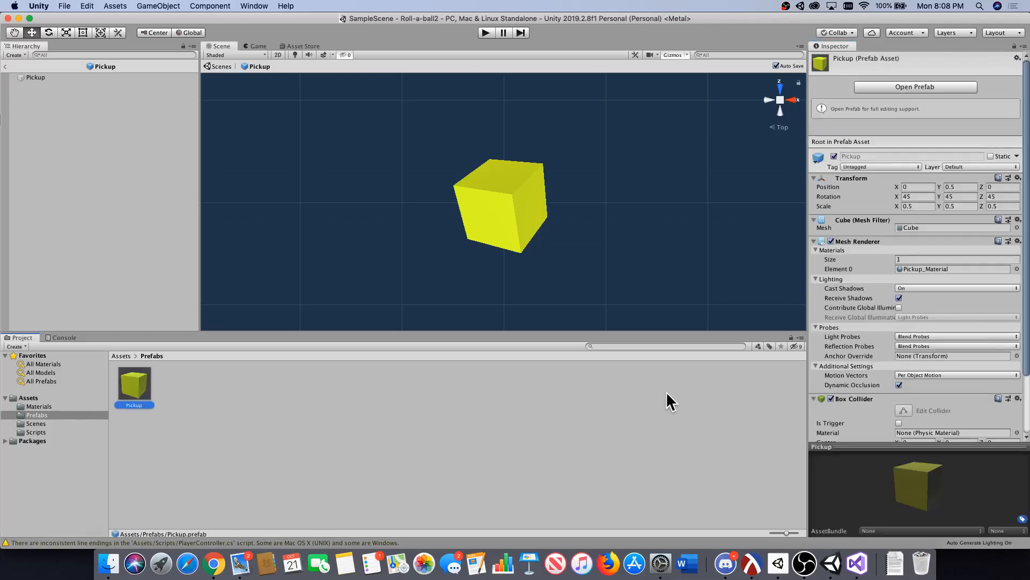
click(886, 86)
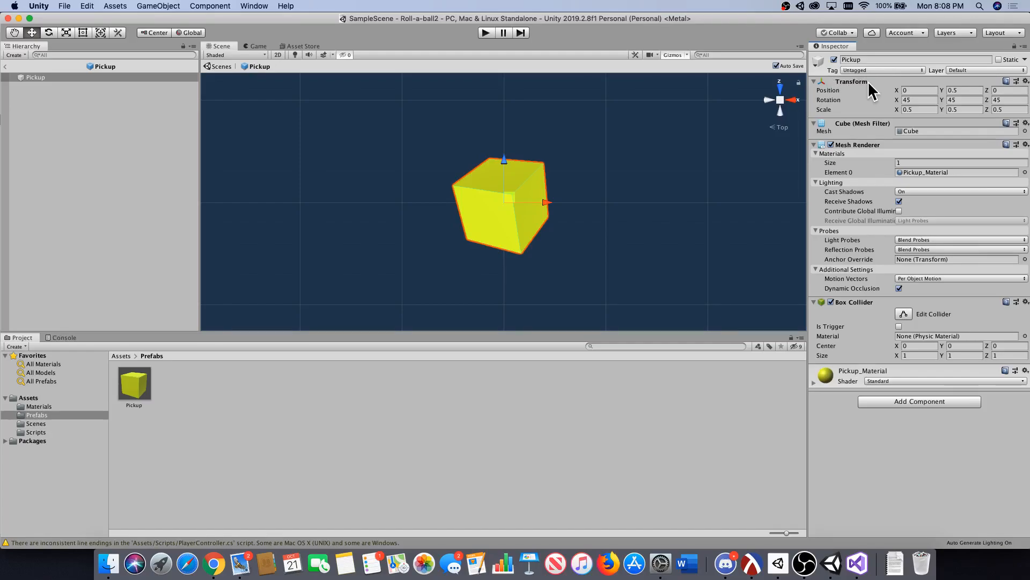
click(858, 71)
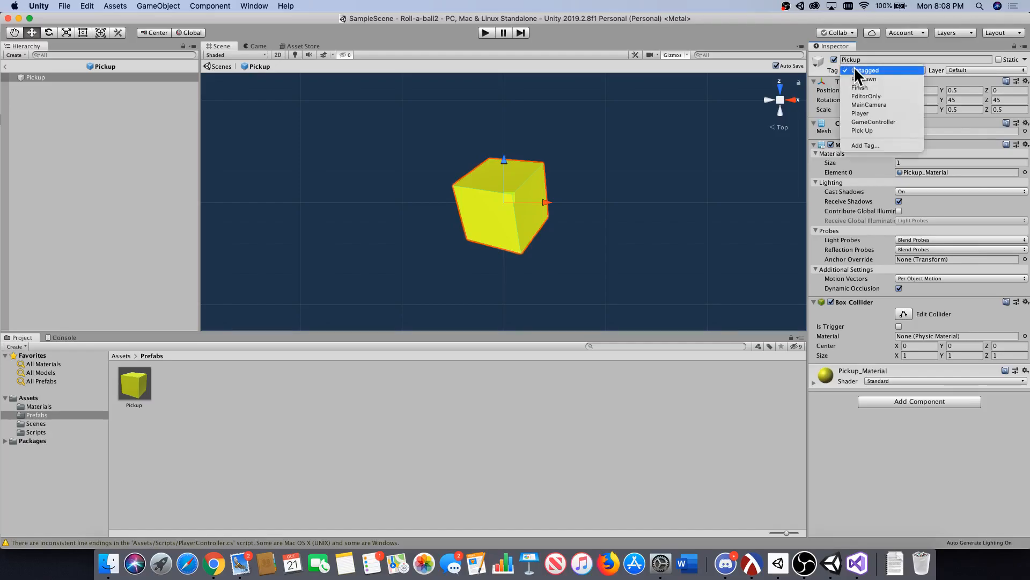
click(870, 130)
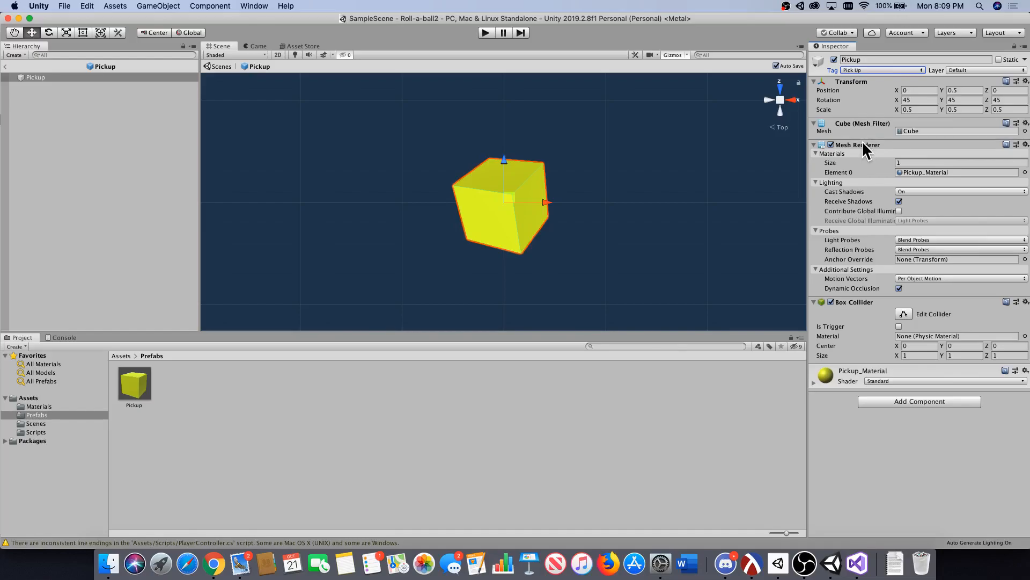
click(212, 69)
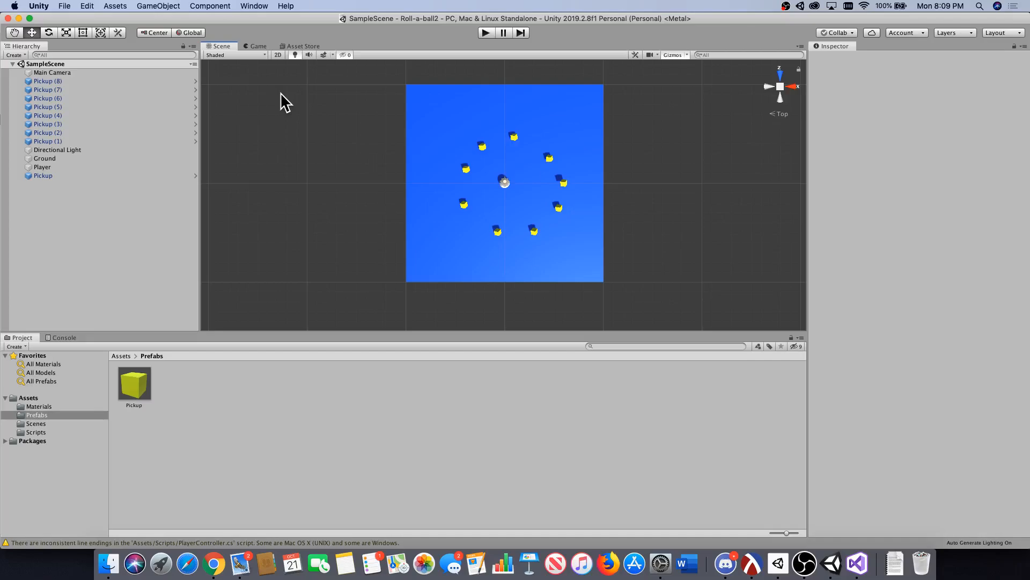
Reopen the Pickup prefab and enable Is Trigger on its Box Collider.
click(143, 381)
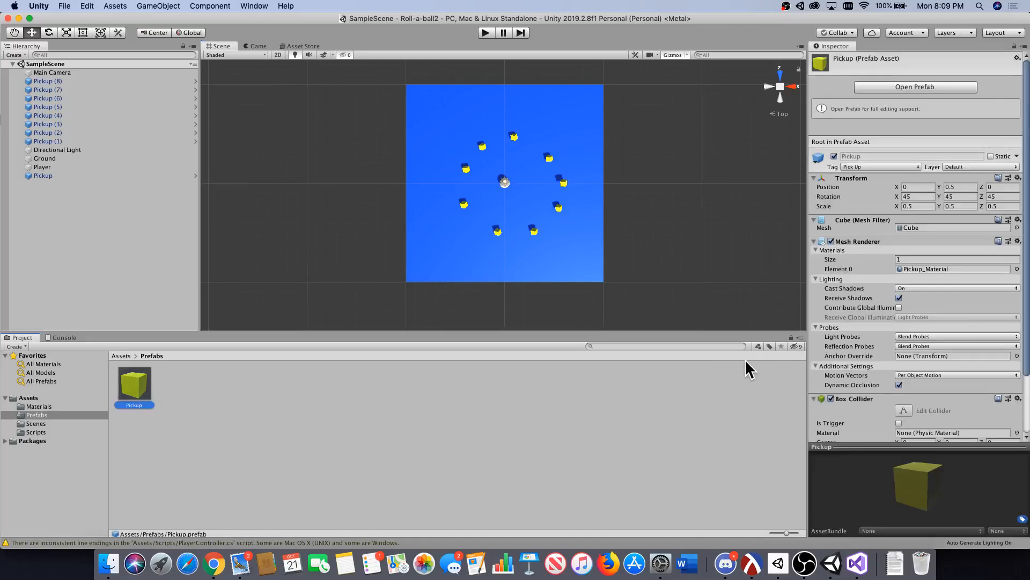
click(911, 86)
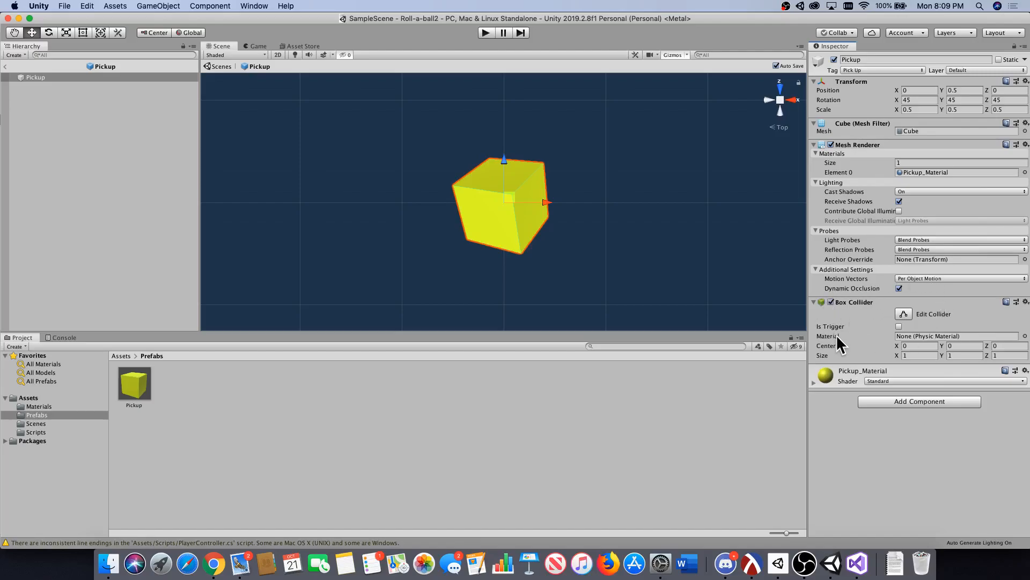
click(899, 327)
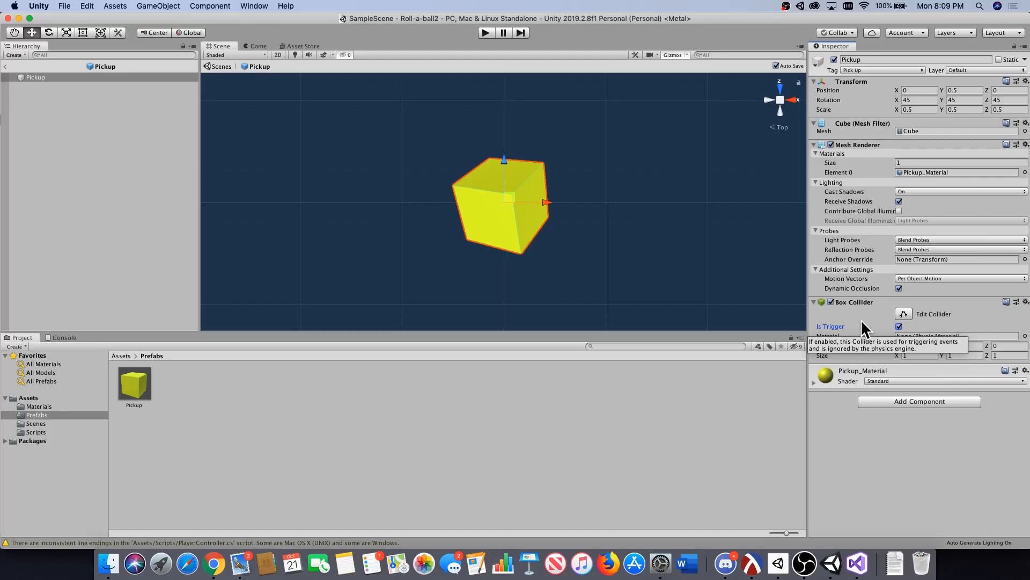
Playtest the game by rolling the ball into the Pickup cubes, and return to Unity.
click(486, 33)
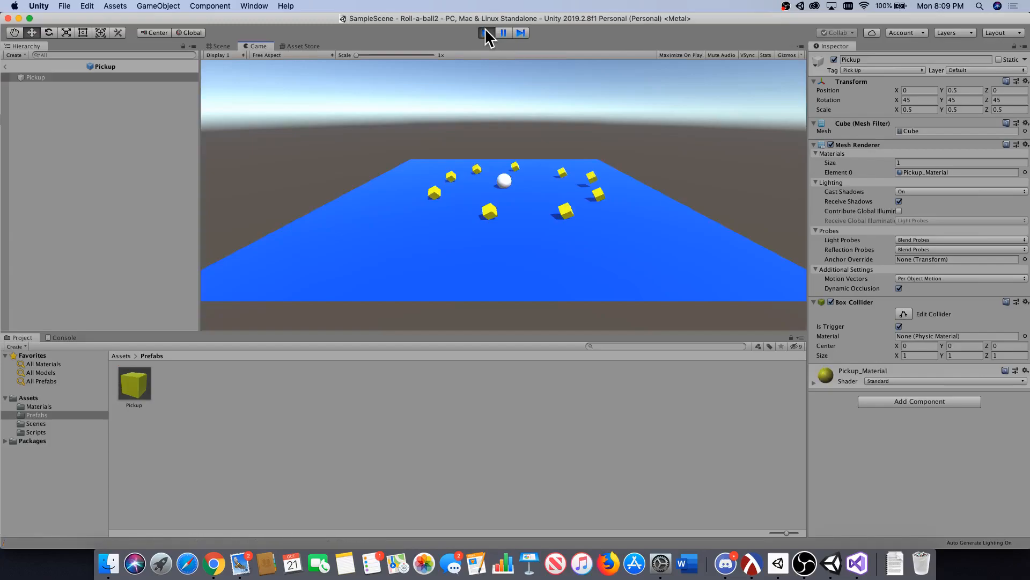
key(Down)
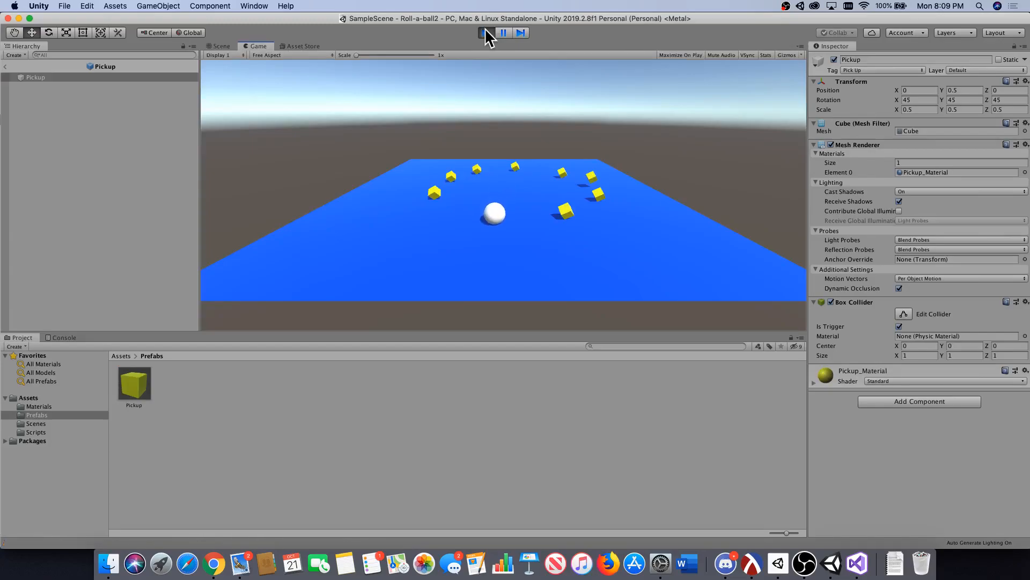
key(Right)
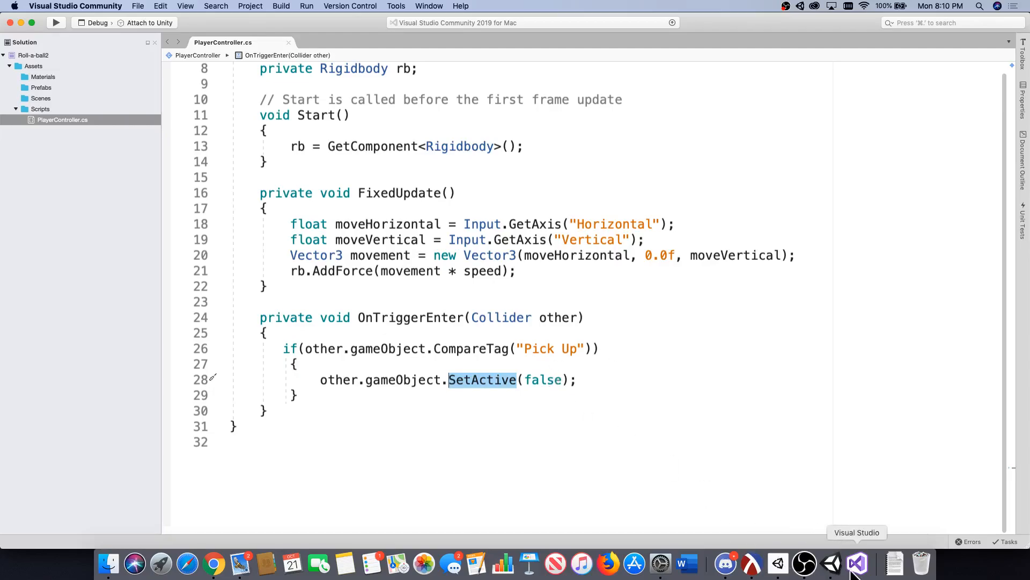
click(831, 564)
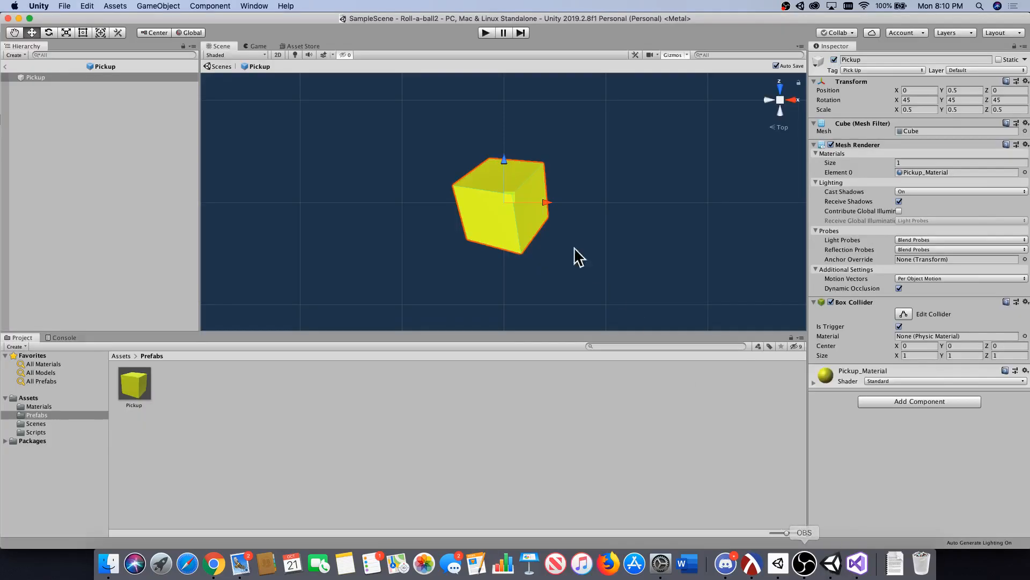
Leave the prefab editing view and add a UI Text object to SampleScene.
click(221, 66)
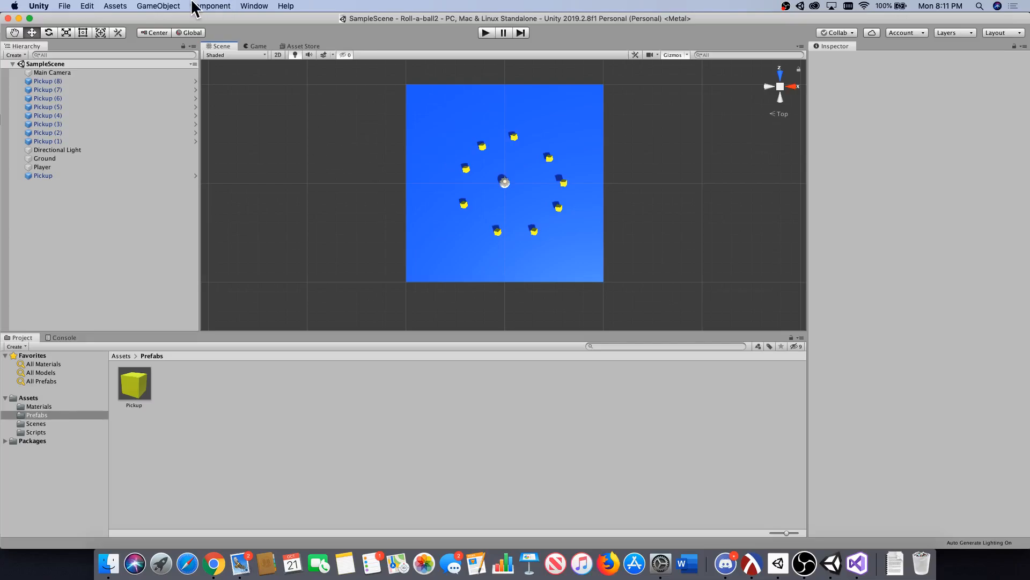
click(170, 7)
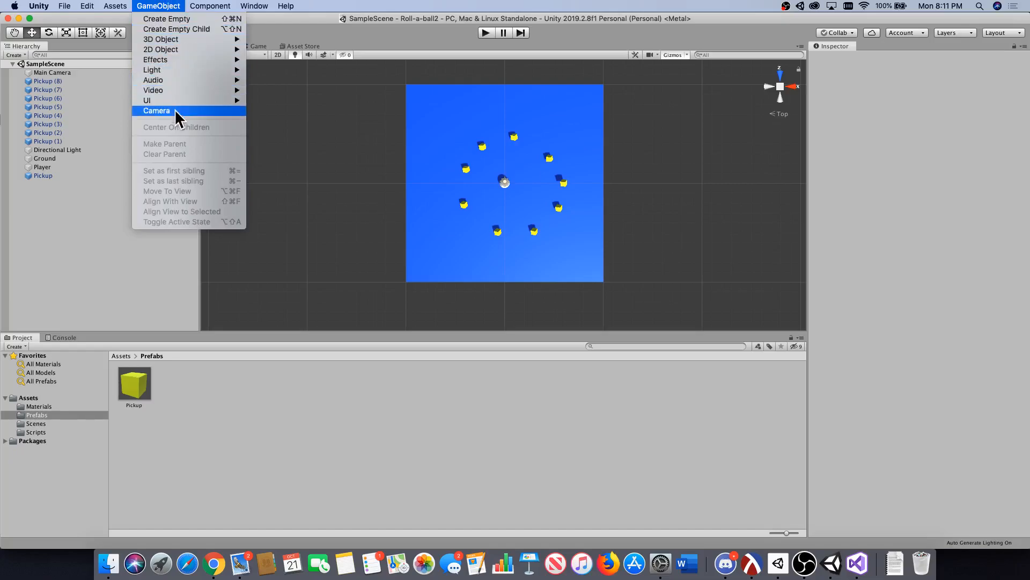
mouse_move(176, 102)
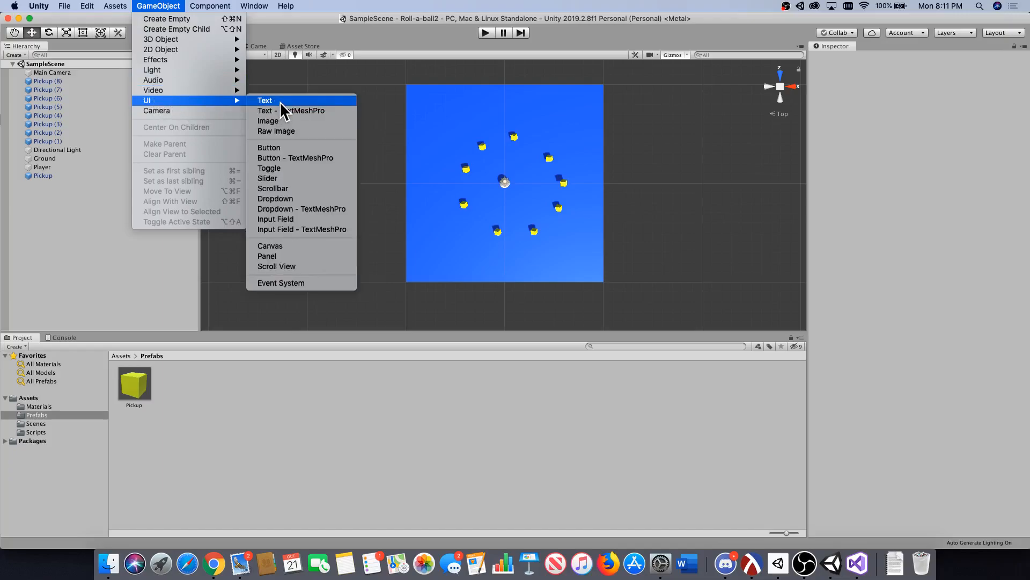
click(279, 102)
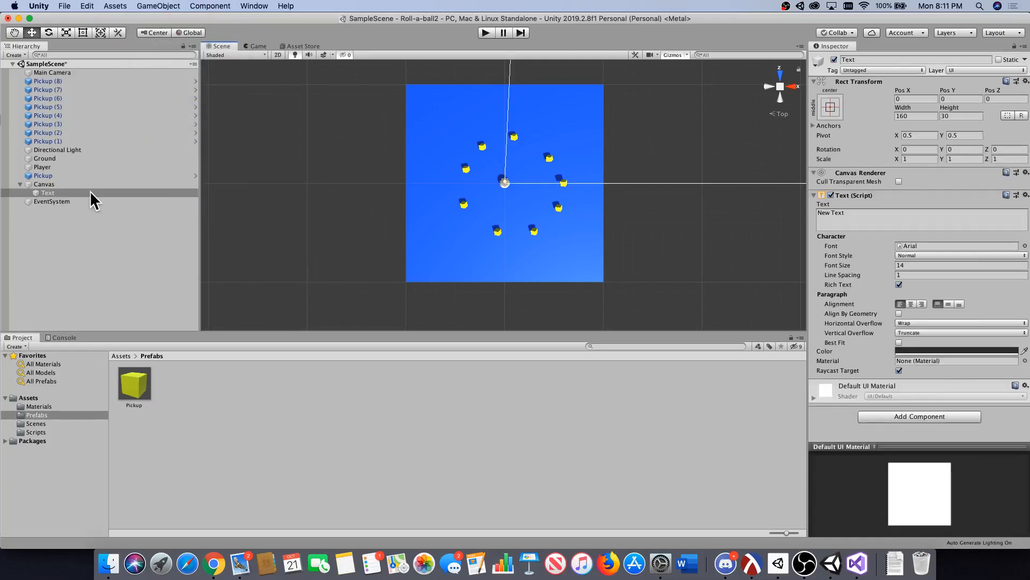
click(88, 192)
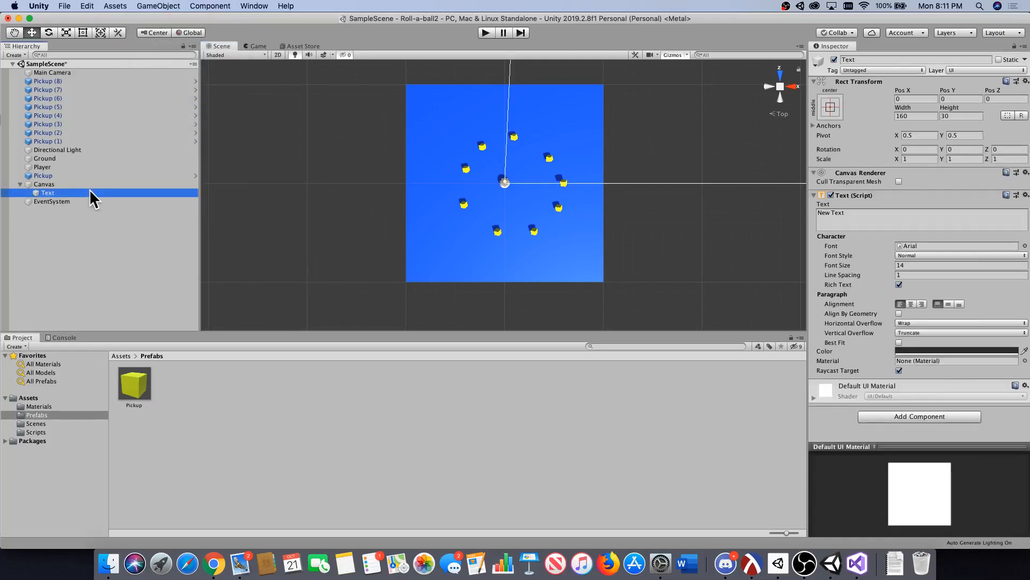
click(56, 194)
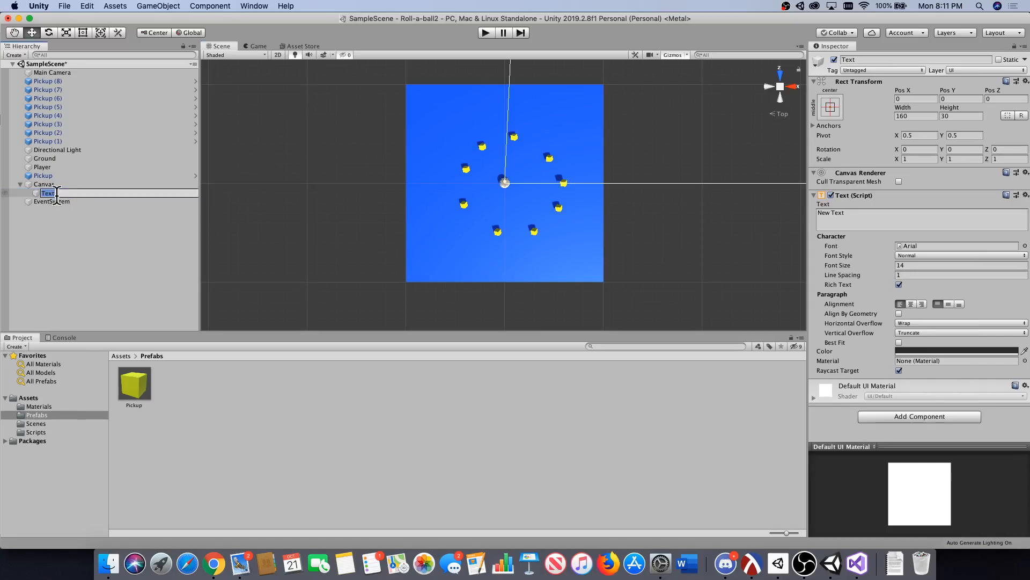
click(69, 211)
Rename the Text object under the Canvas to CountText.
click(64, 195)
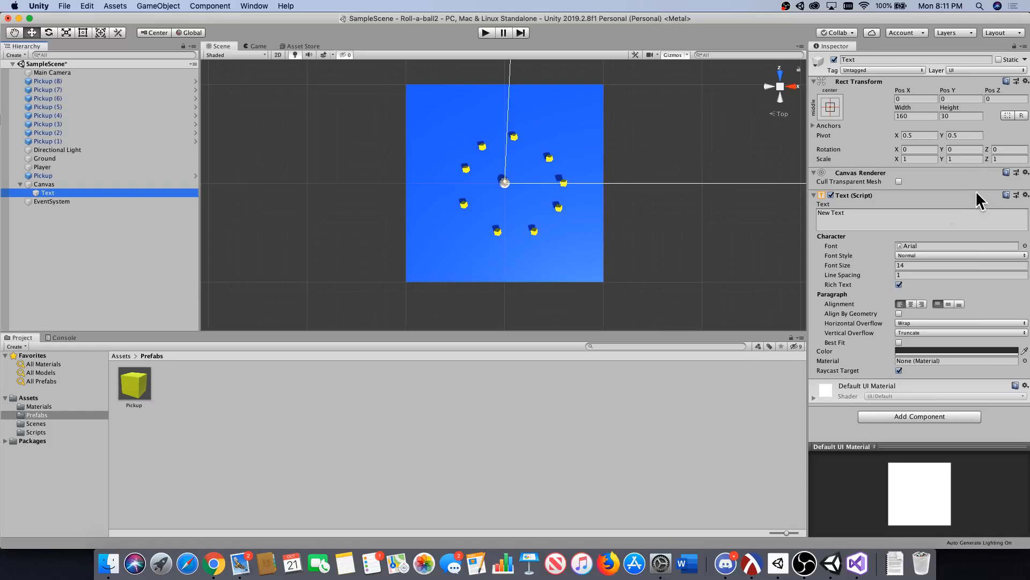
click(871, 60)
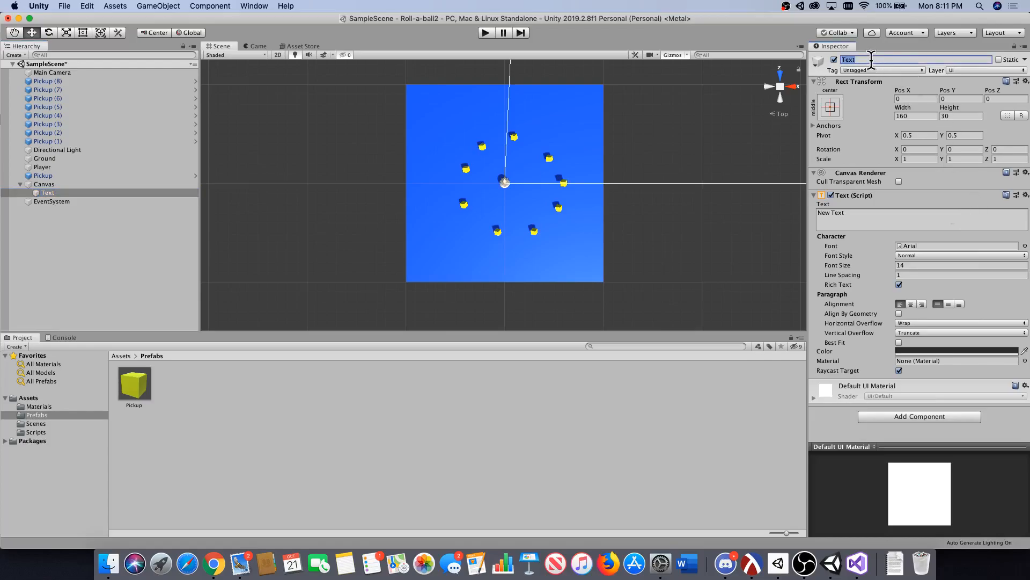
text(CountText)
Show the Game view and set the CountText color to white (FFFFFF).
click(256, 45)
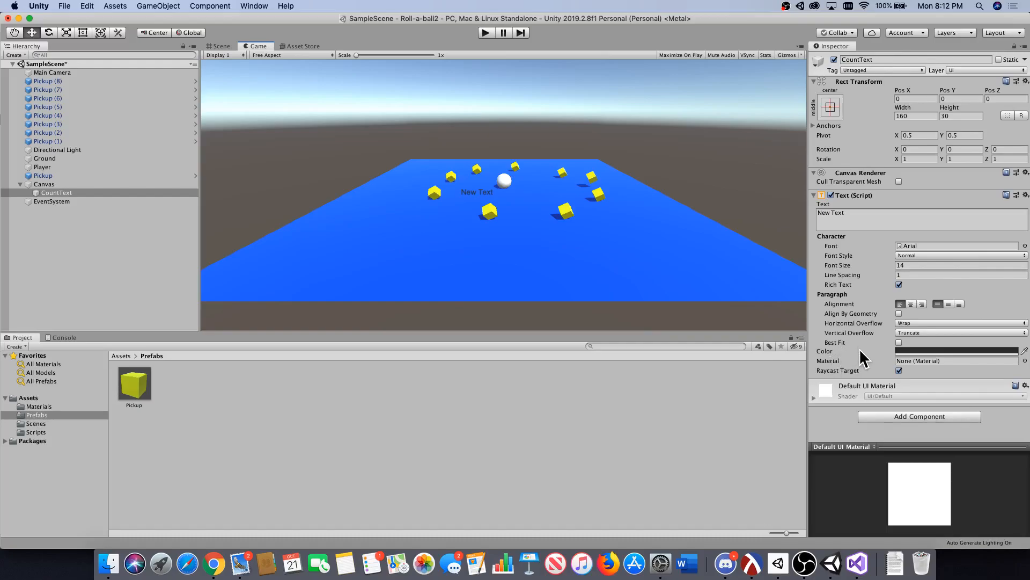
click(936, 350)
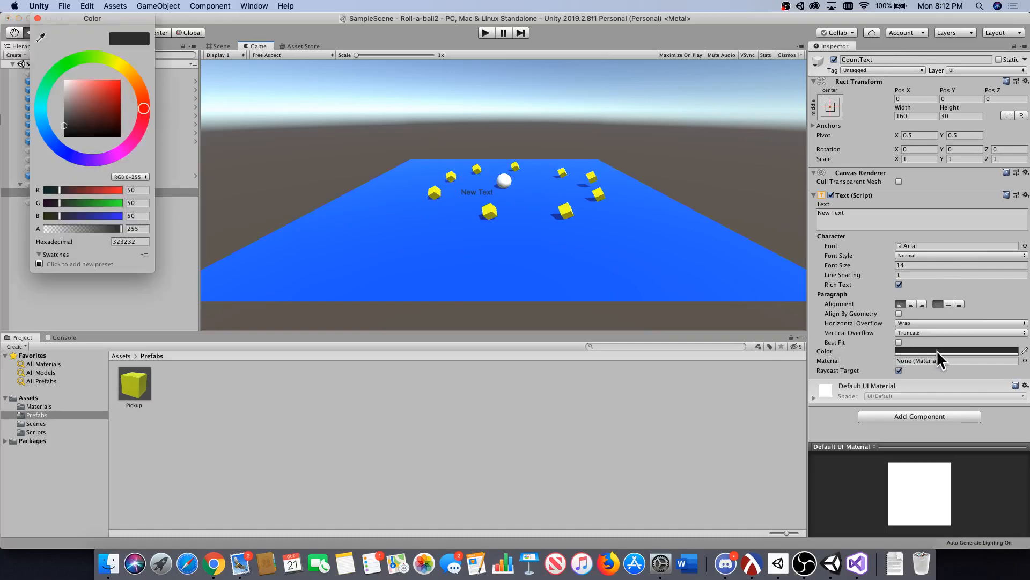
click(67, 110)
drag(68, 114, 46, 75)
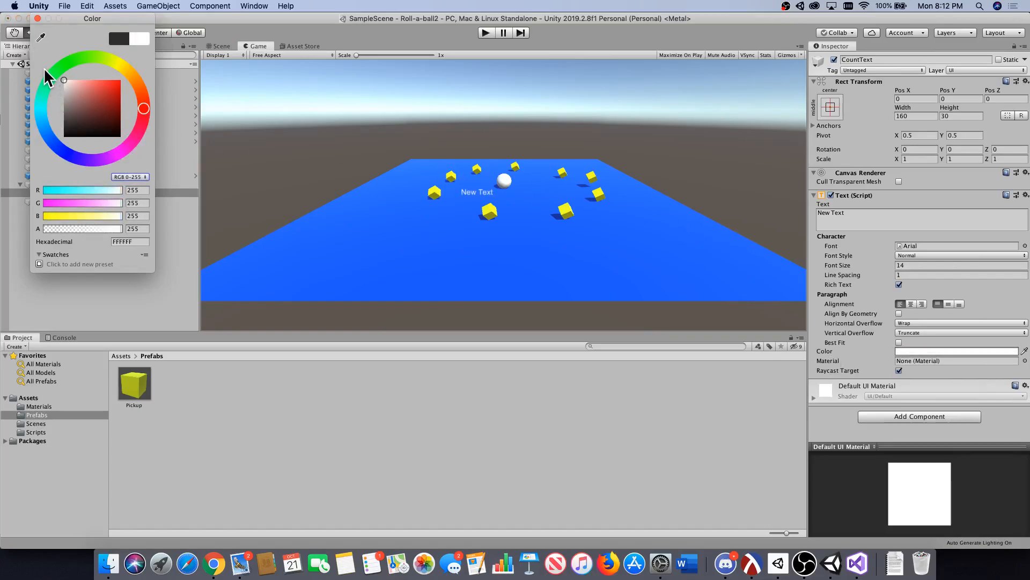
drag(91, 18, 400, 110)
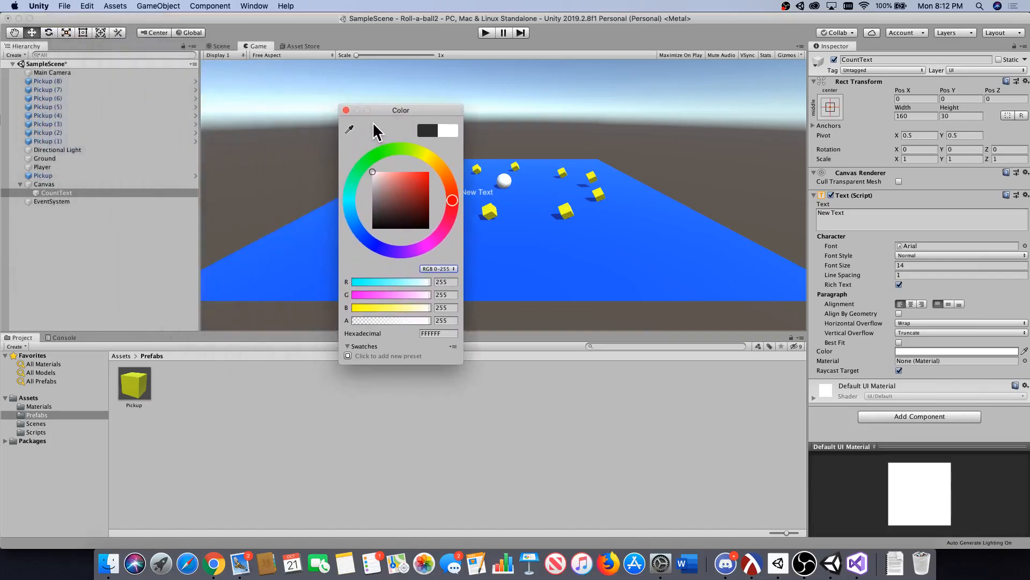
click(345, 110)
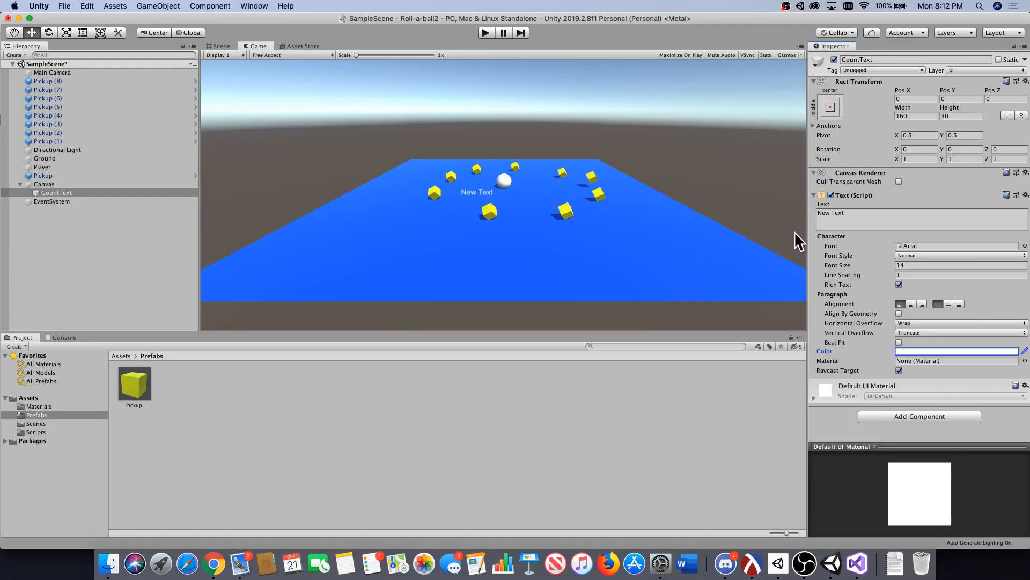
Set the CountText font size to 50 and resize its text box to width 1000 and height 100.
click(905, 266)
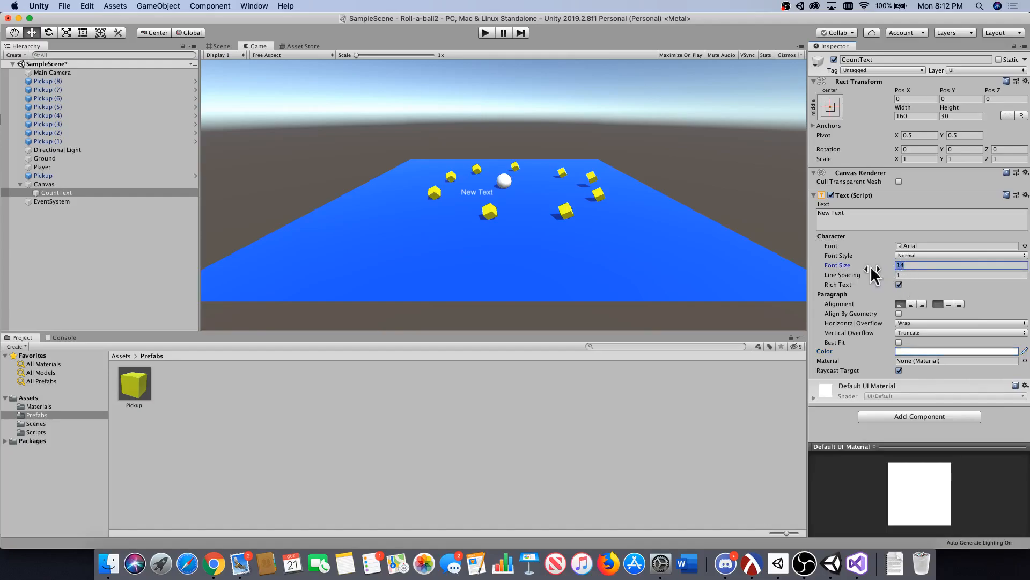
text(50)
click(912, 116)
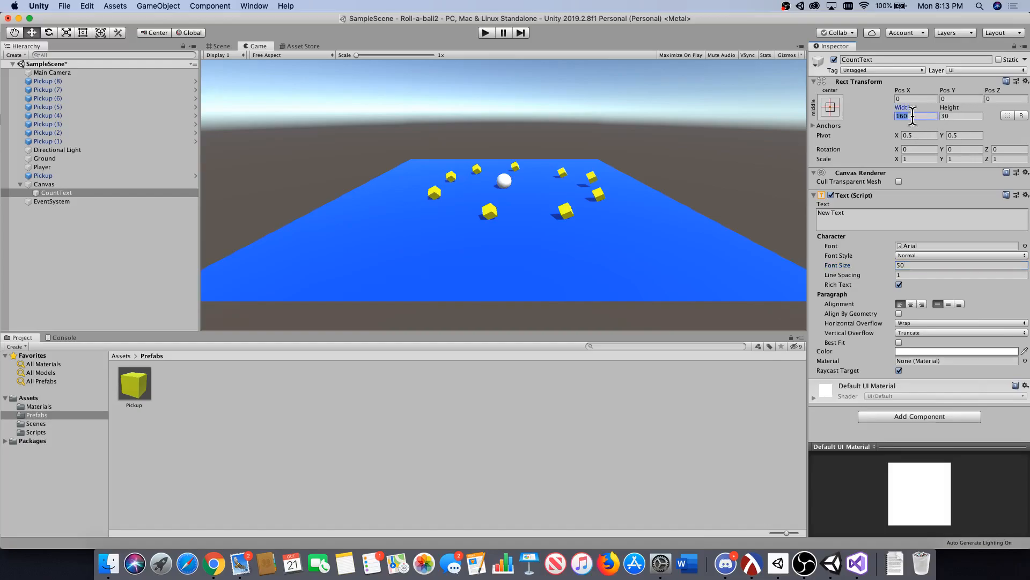
text(1000)
click(948, 115)
text(100)
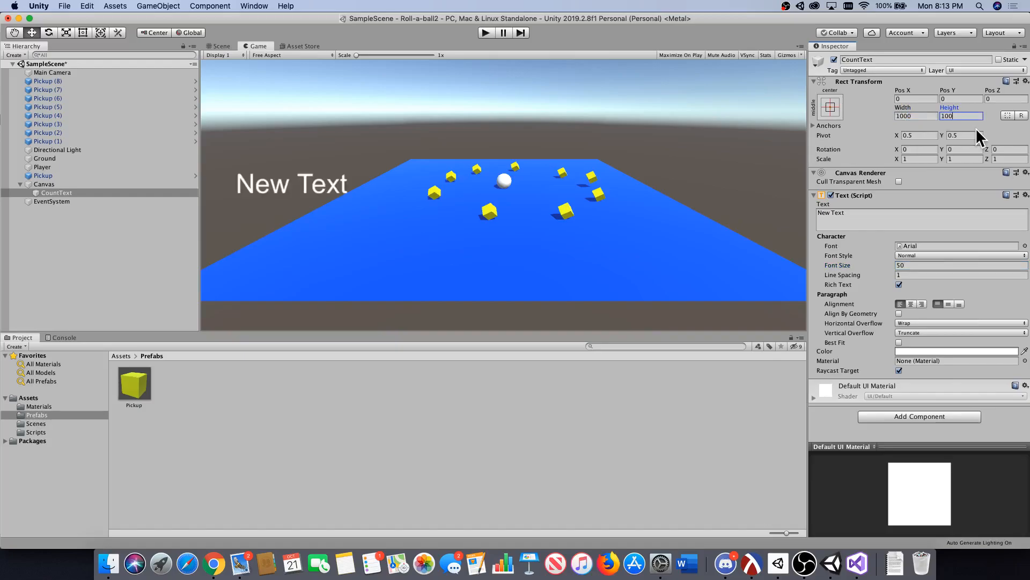
Try a width of 100 for the CountText box, and restore the width to 1000.
click(924, 116)
click(925, 116)
key(BackSpace)
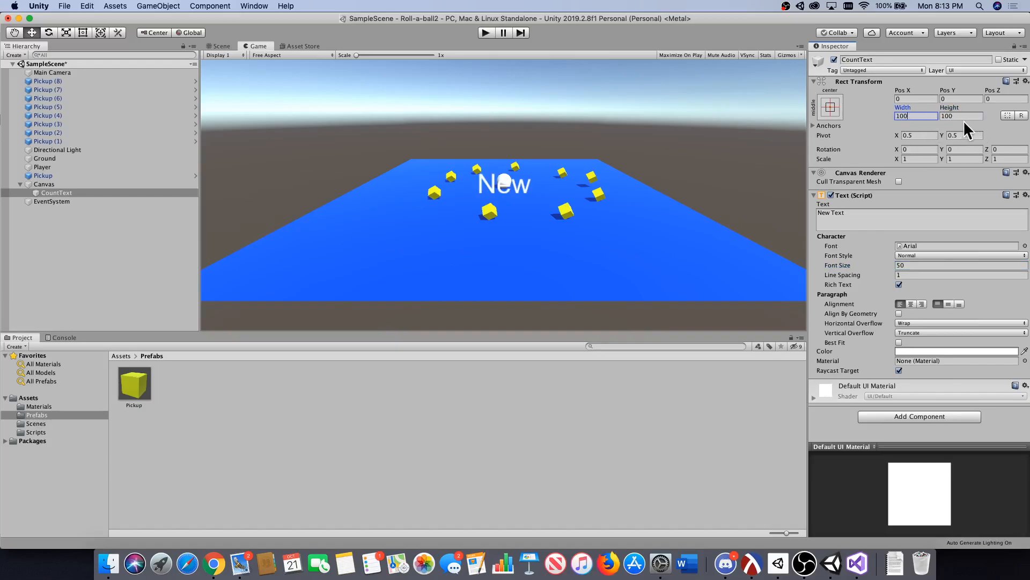
text(0)
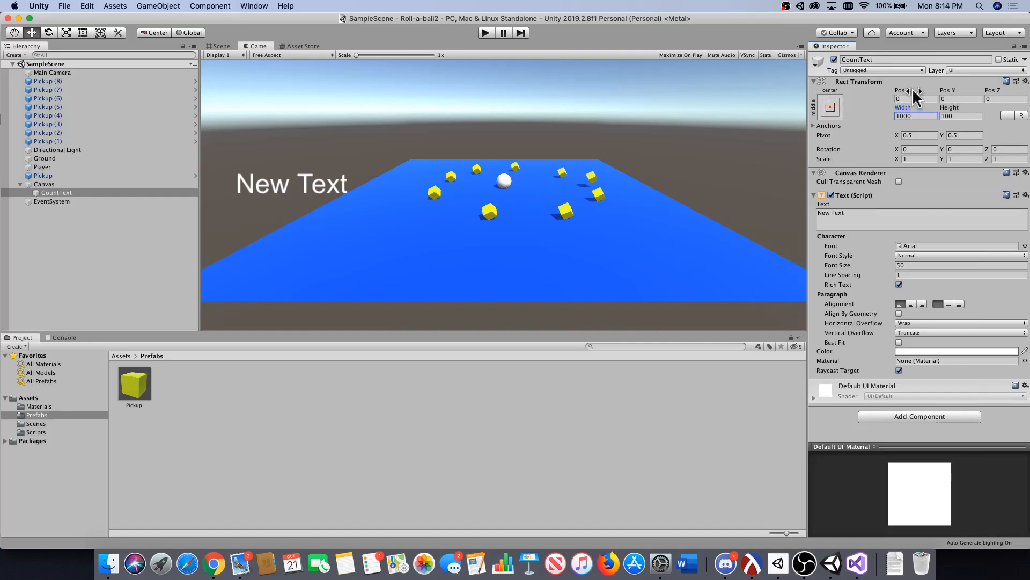
Move CountText to about Pos X -8.77 and Pos Y 77.74, and save the scene.
drag(905, 97, 109, 118)
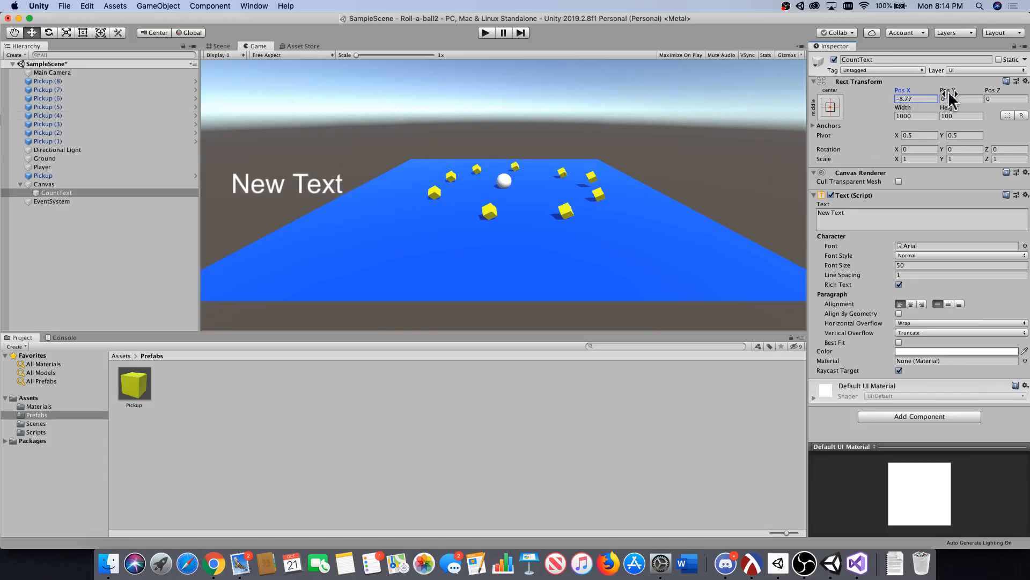
drag(948, 92, 443, 187)
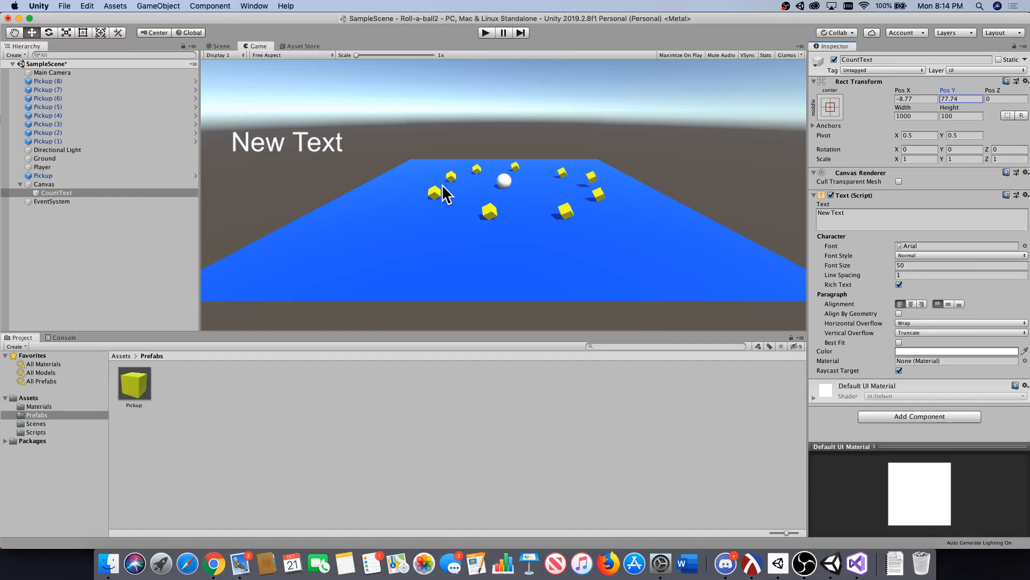
key(super+s)
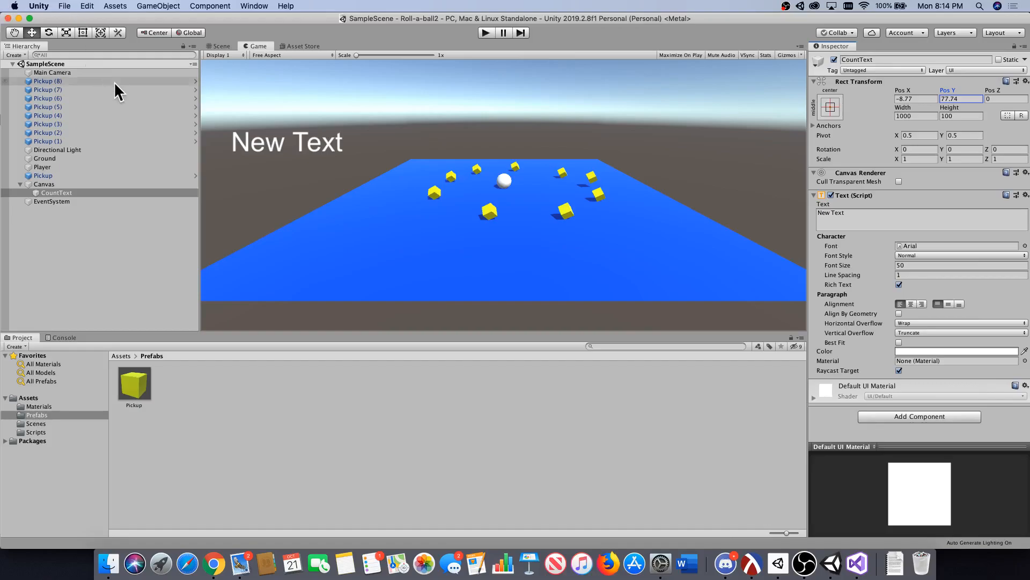
Switch to Visual Studio, declare "private int count;" below the Rigidbody field in PlayerController.cs, and save the script.
click(858, 572)
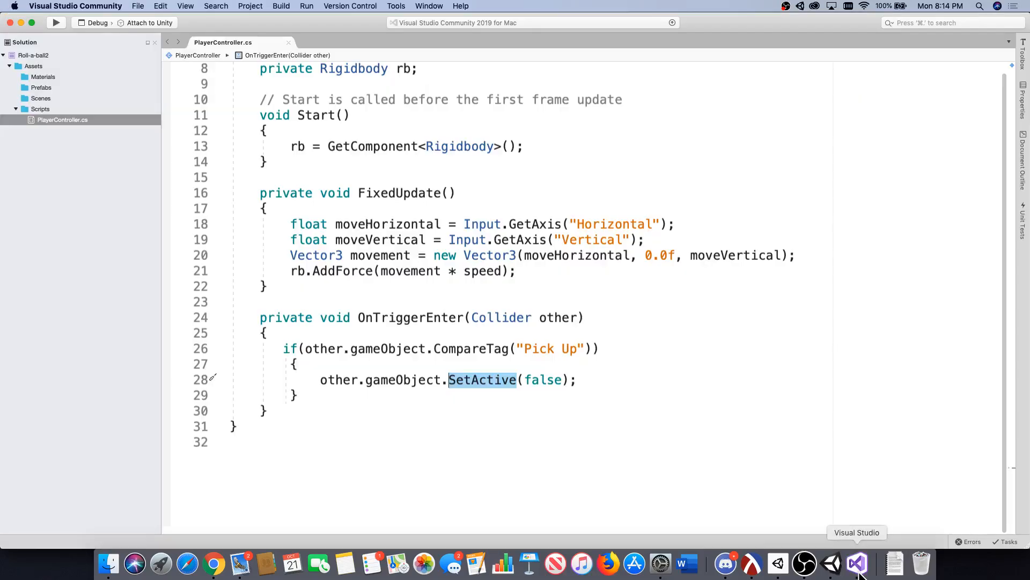
scroll(473, 364, up, 3)
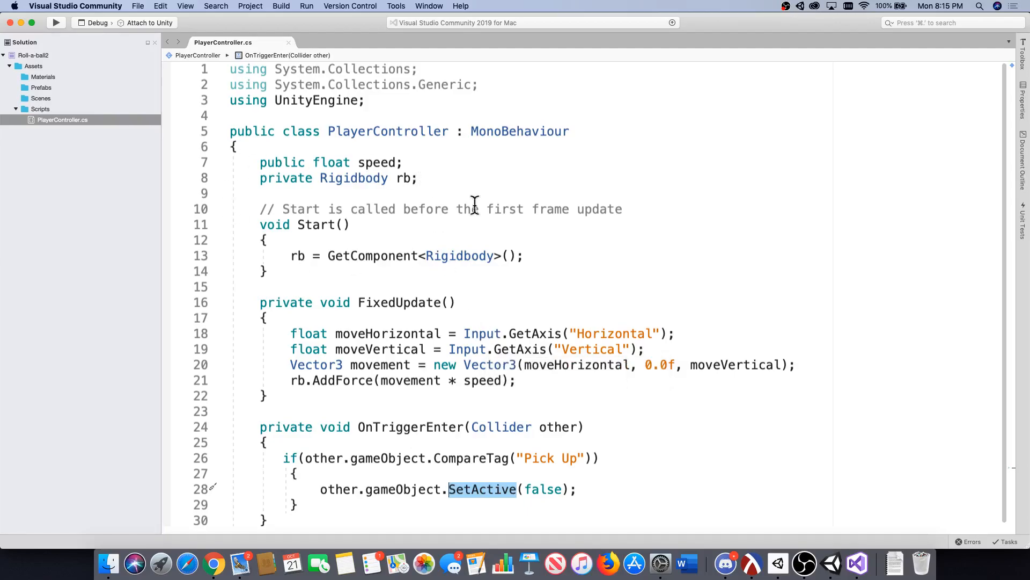
click(440, 183)
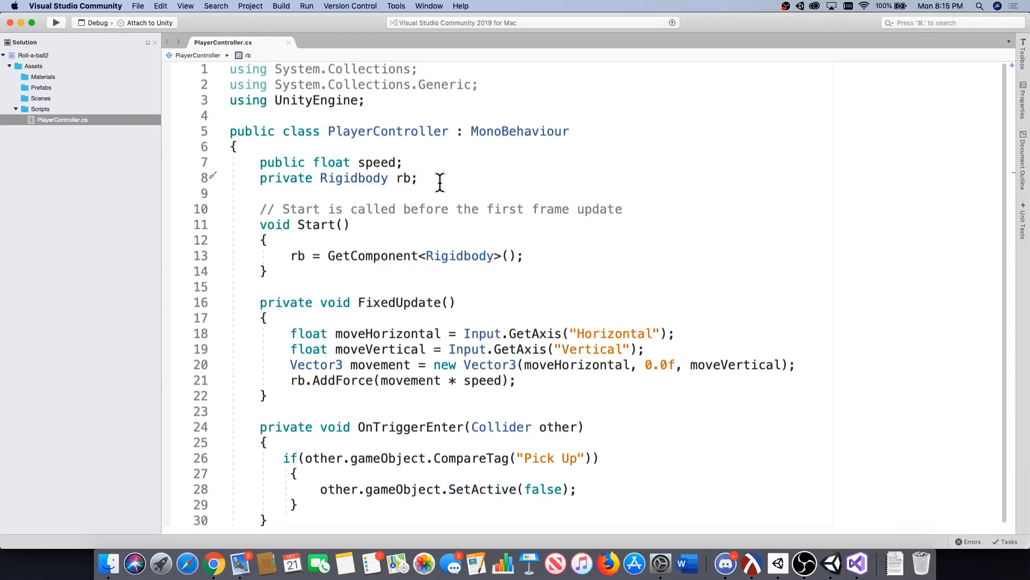
key(Return)
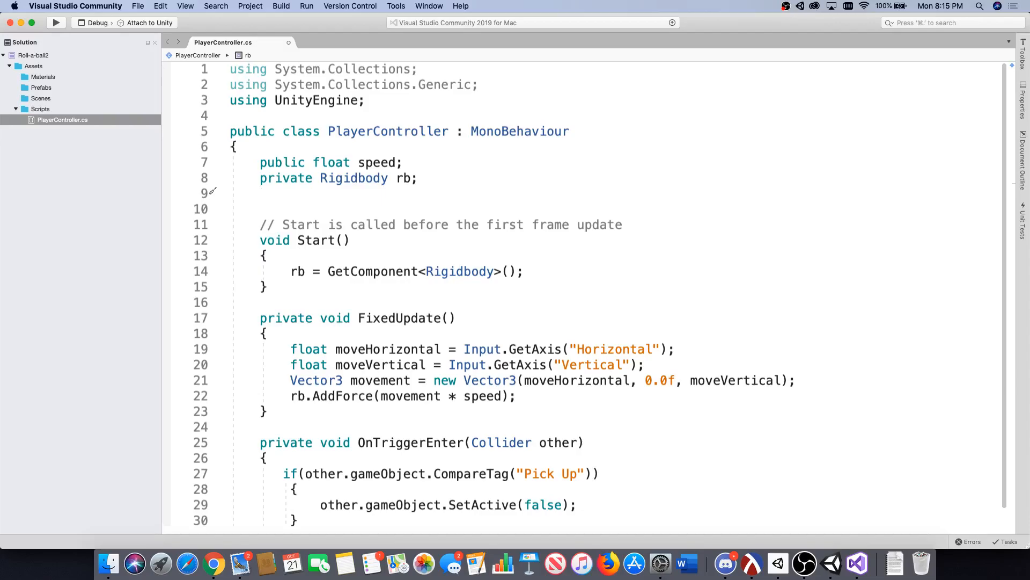
text(privat)
key(Escape)
text(e int count;)
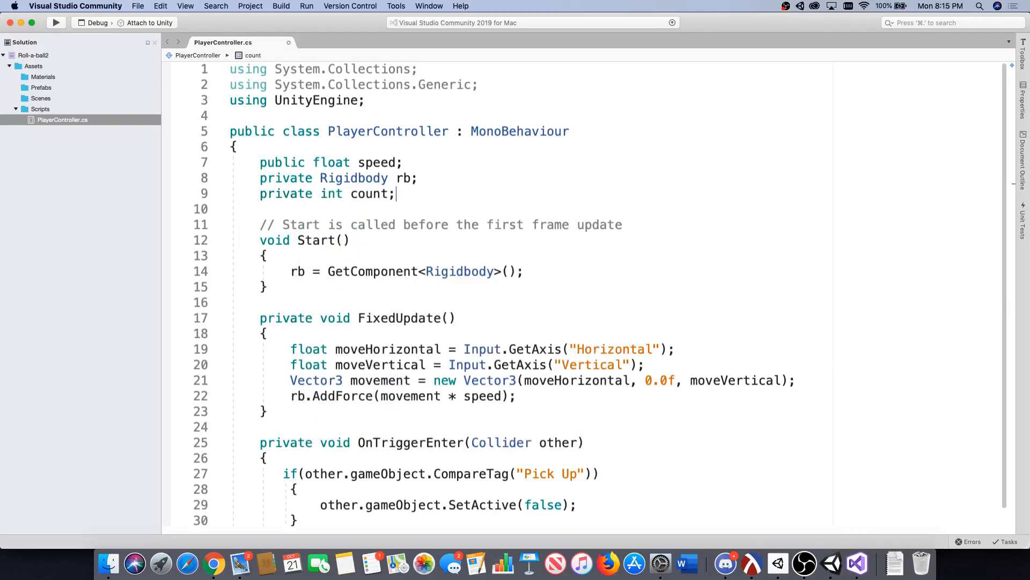
key(super+s)
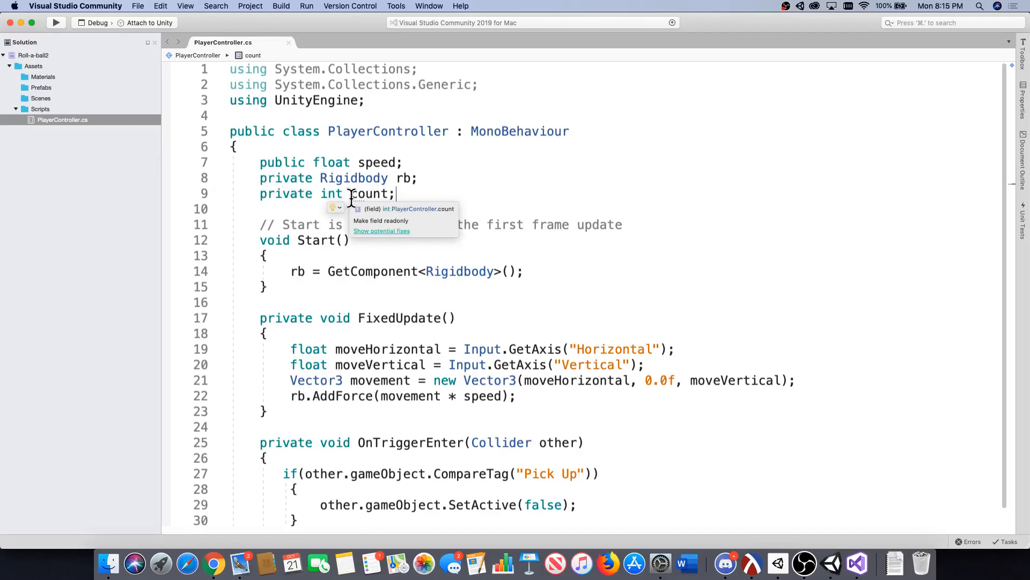
double_click(330, 193)
click(392, 194)
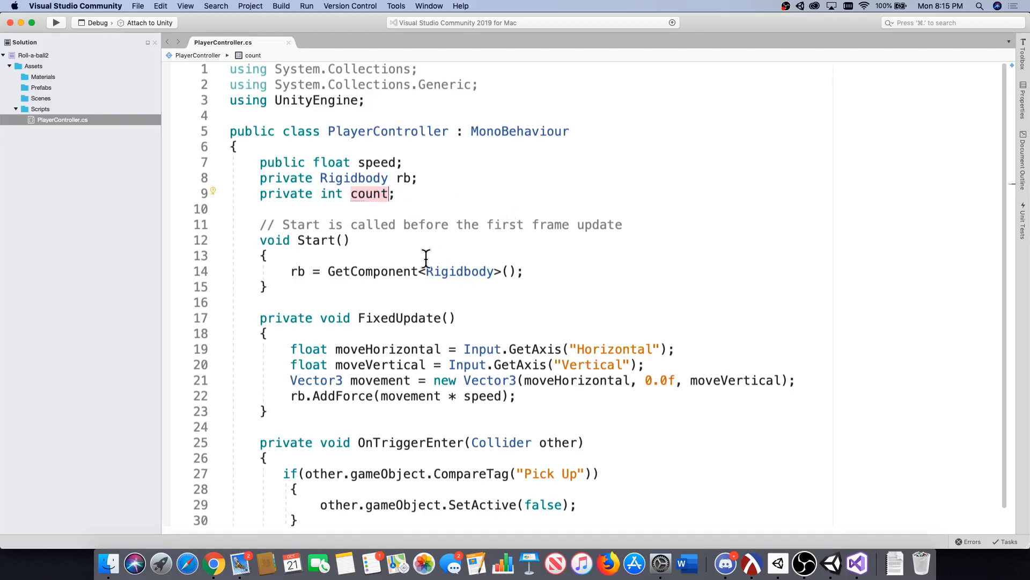
Initialise the counter with "count = 0;" after the GetComponent line in the Start method.
click(551, 275)
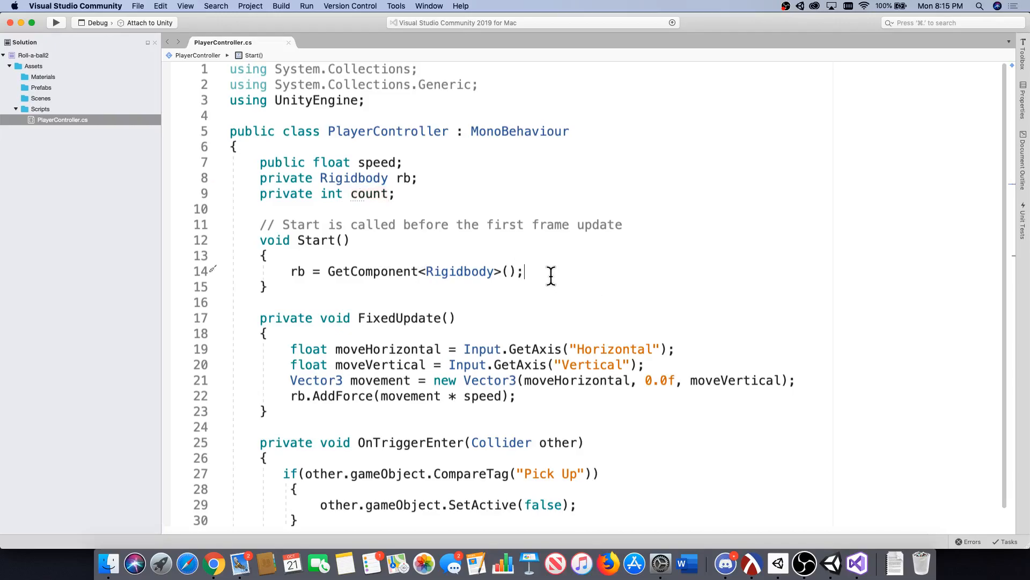
key(Return)
text(count)
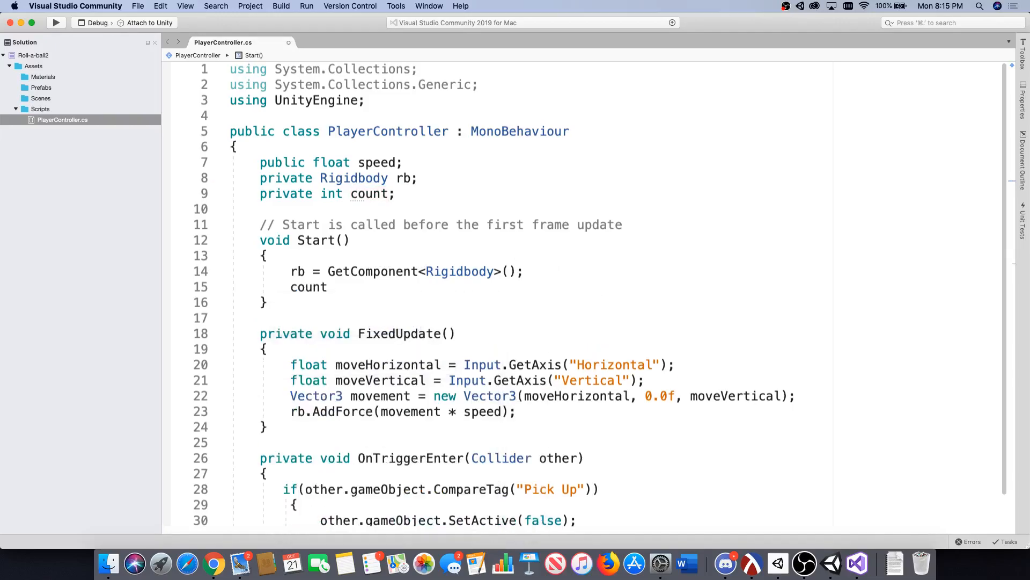
text( = 0;)
drag(460, 287, 177, 290)
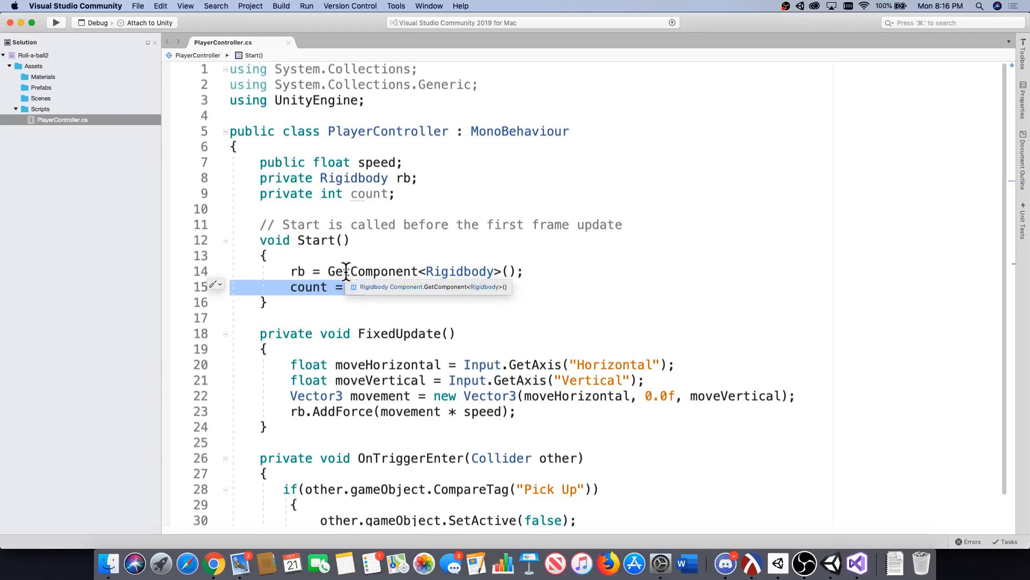
click(369, 284)
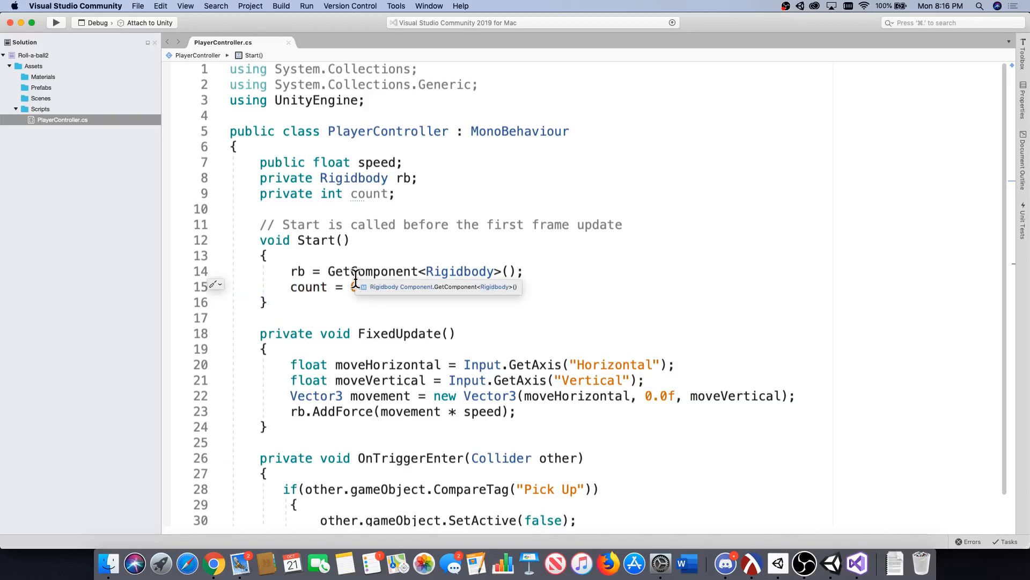
text(;)
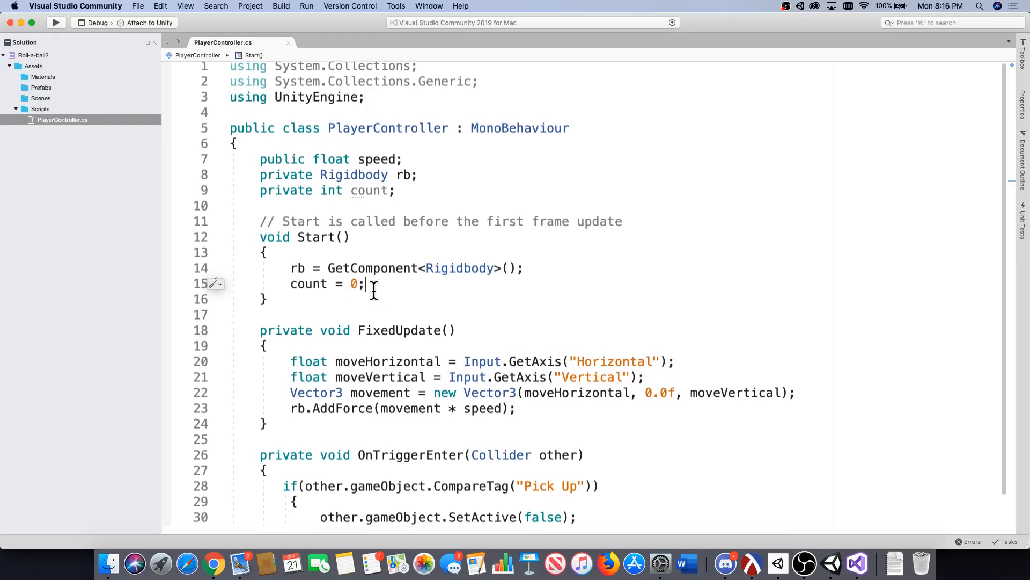
Add "count = count + 1;" before the SetActive line inside the "Pick Up" tag check of OnTriggerEnter.
scroll(379, 292, down, 2)
scroll(379, 293, down, 4)
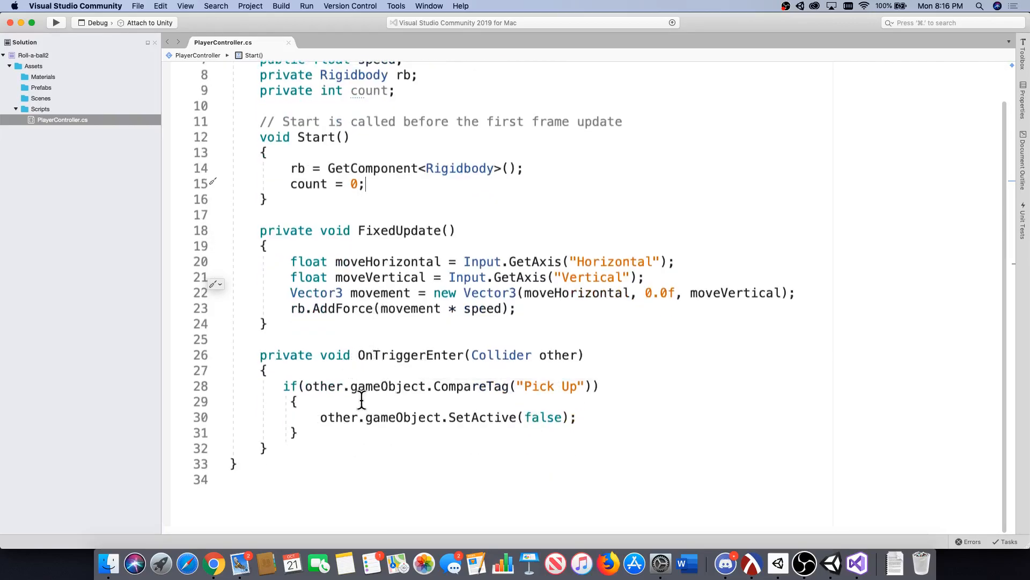
click(345, 401)
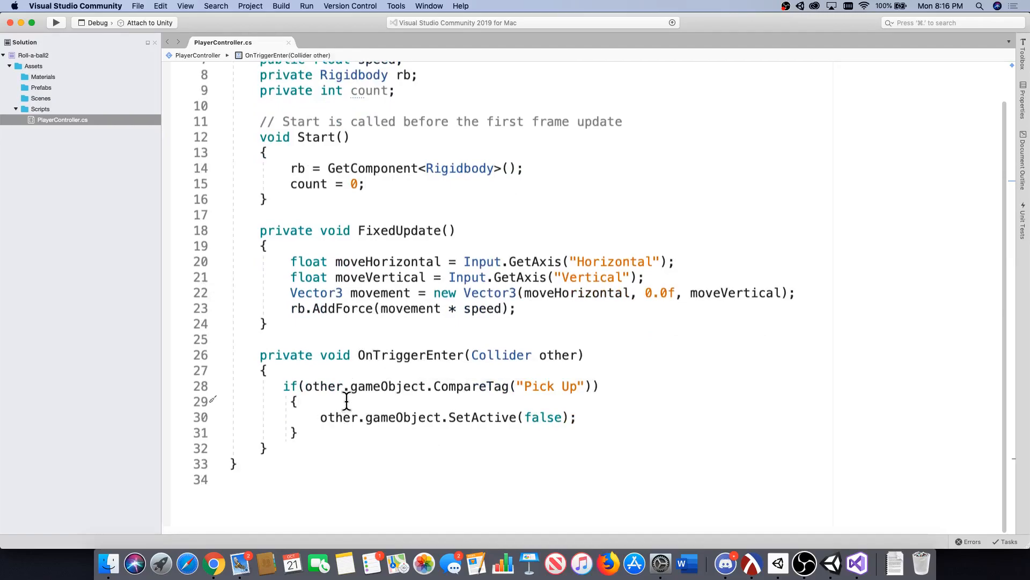
key(Return)
text(count)
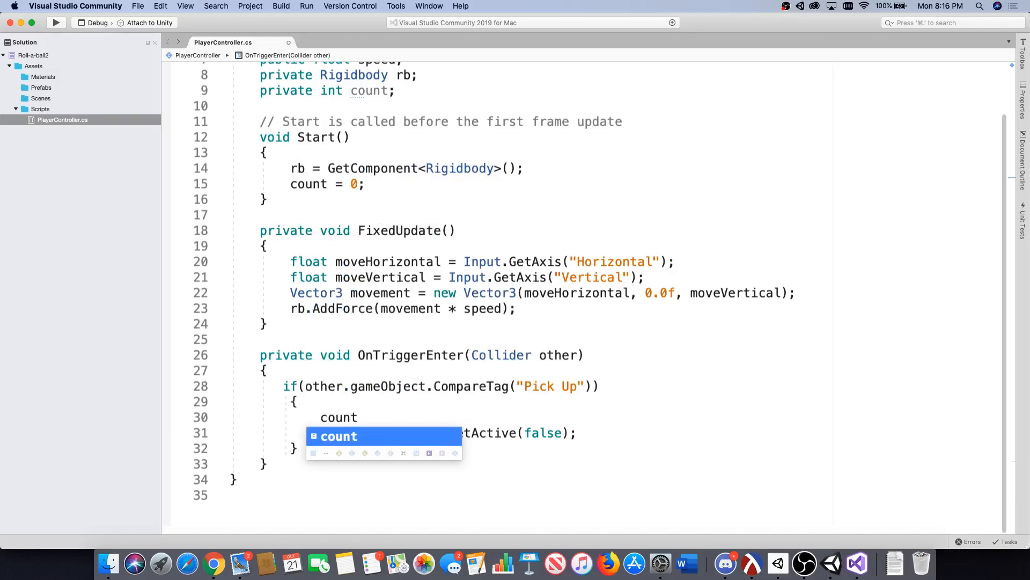
text( = count + 1;)
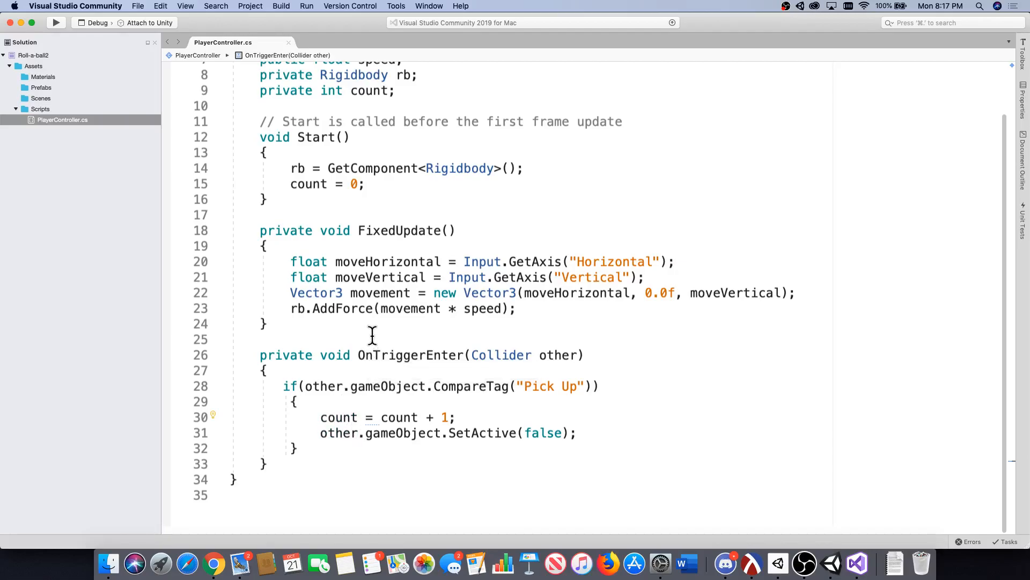
scroll(373, 356, up, 3)
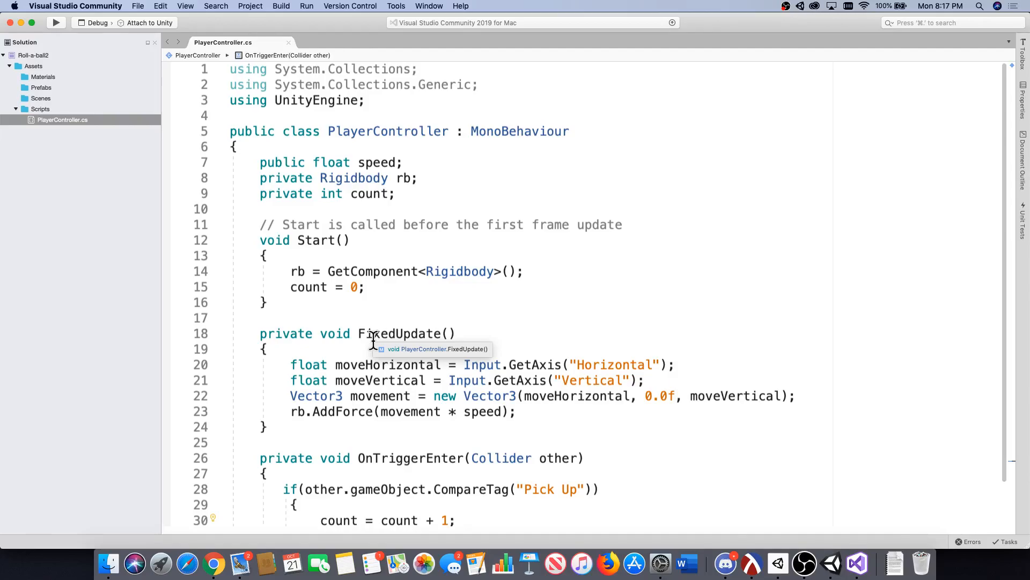
scroll(352, 315, down, 5)
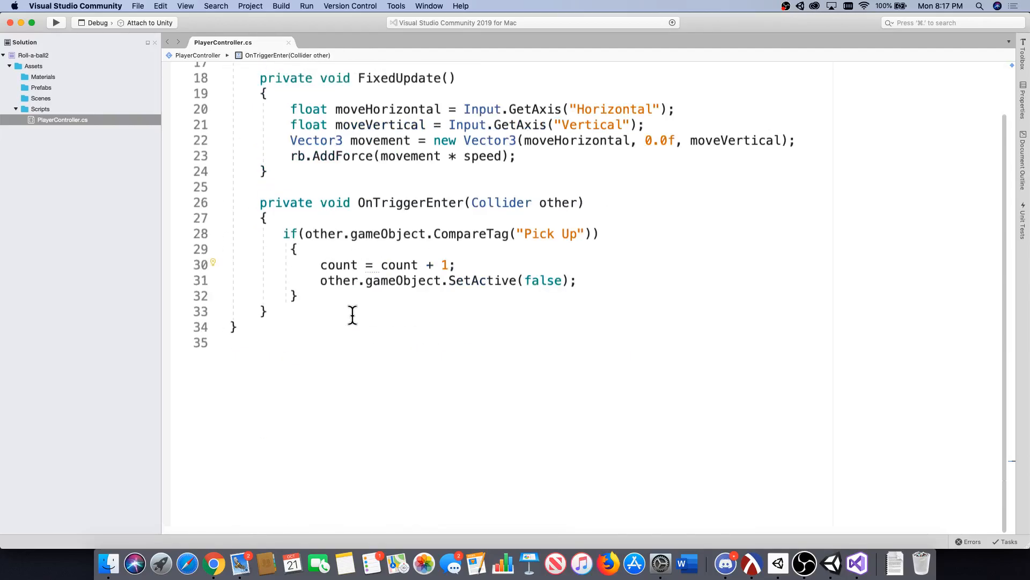
key(Return)
text(count++;)
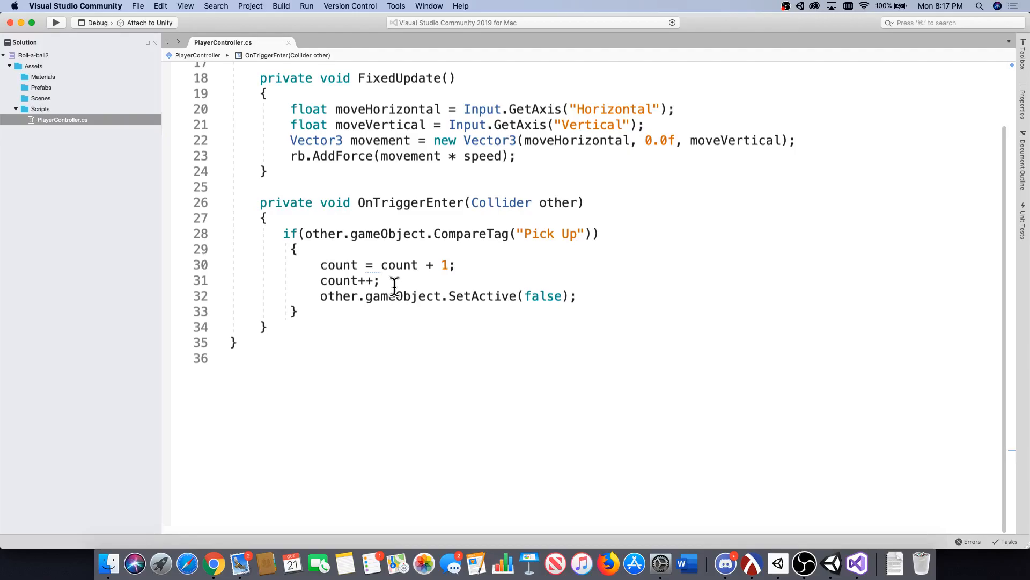
drag(467, 265, 207, 269)
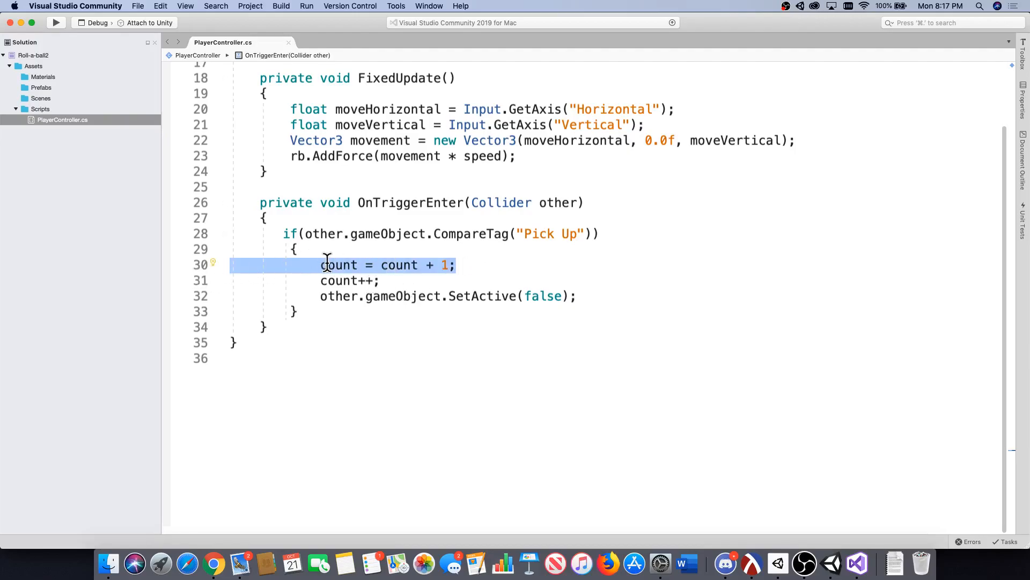
click(382, 281)
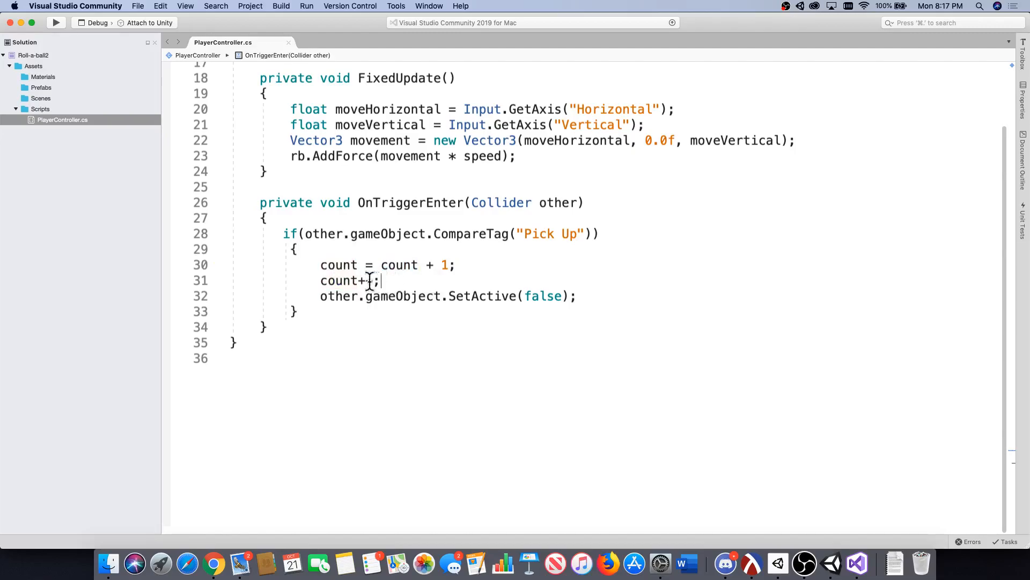
drag(370, 281, 198, 276)
key(BackSpace)
key(BackSpace)
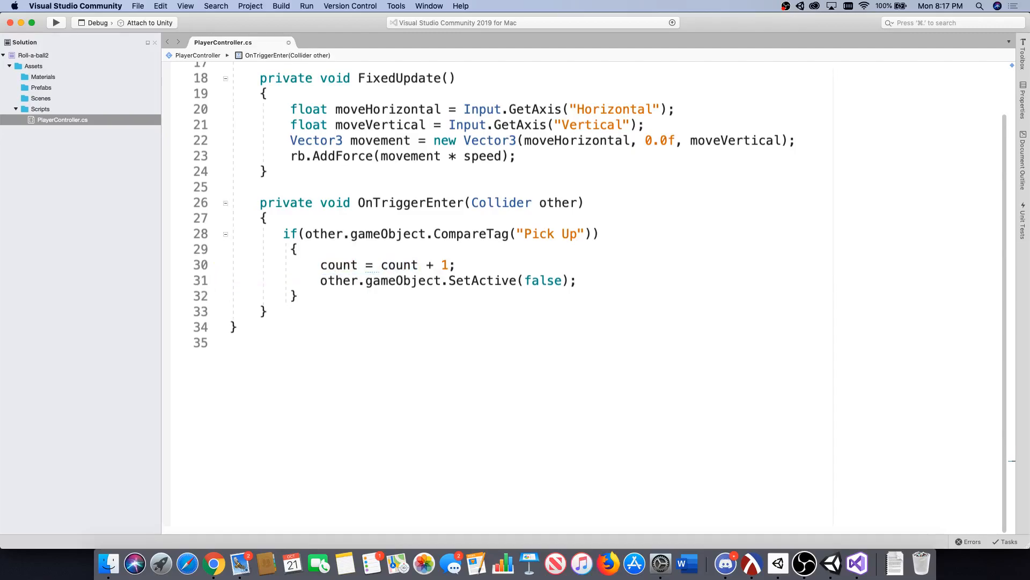
key(super+s)
Add the directive "using UnityEngine.UI;" below "using UnityEngine;" at the head of PlayerController.cs.
scroll(322, 275, up, 5)
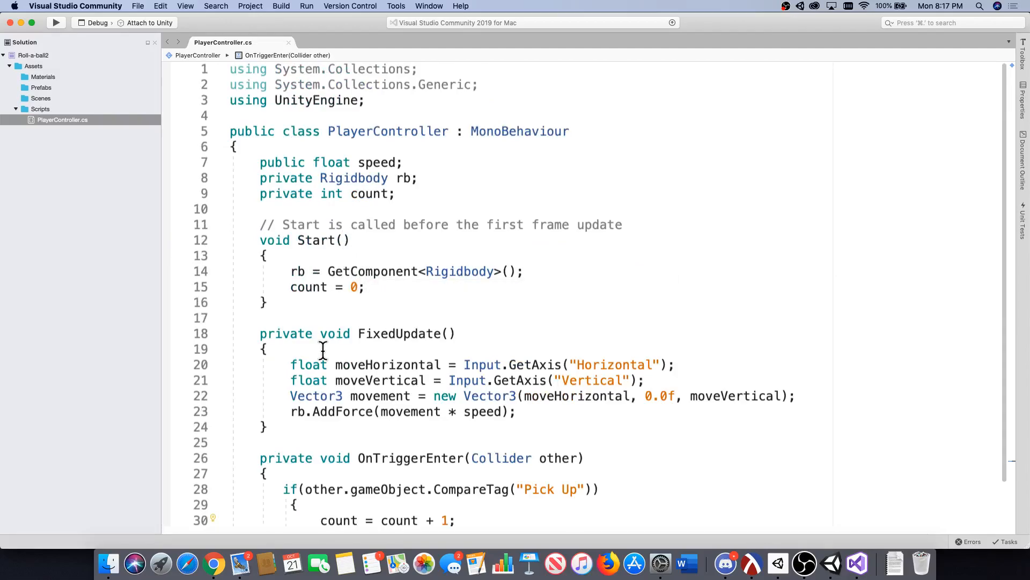
click(371, 104)
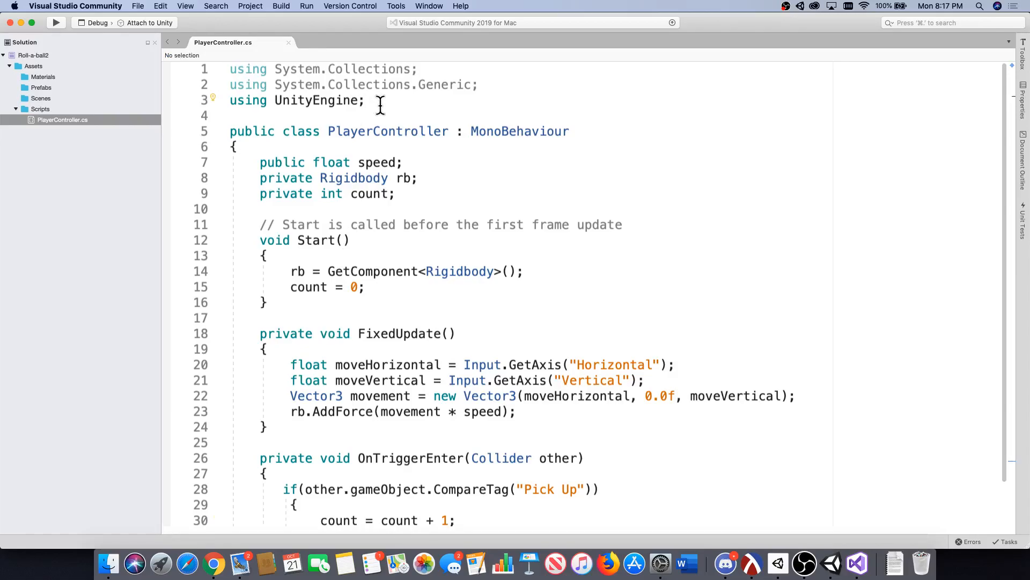
key(Return)
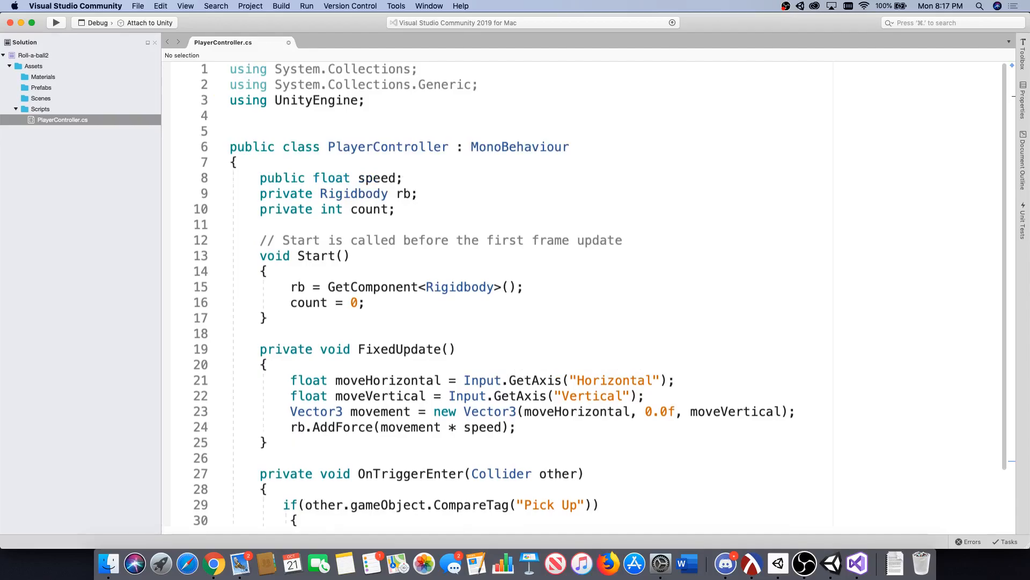
text(using UnityEngine.U)
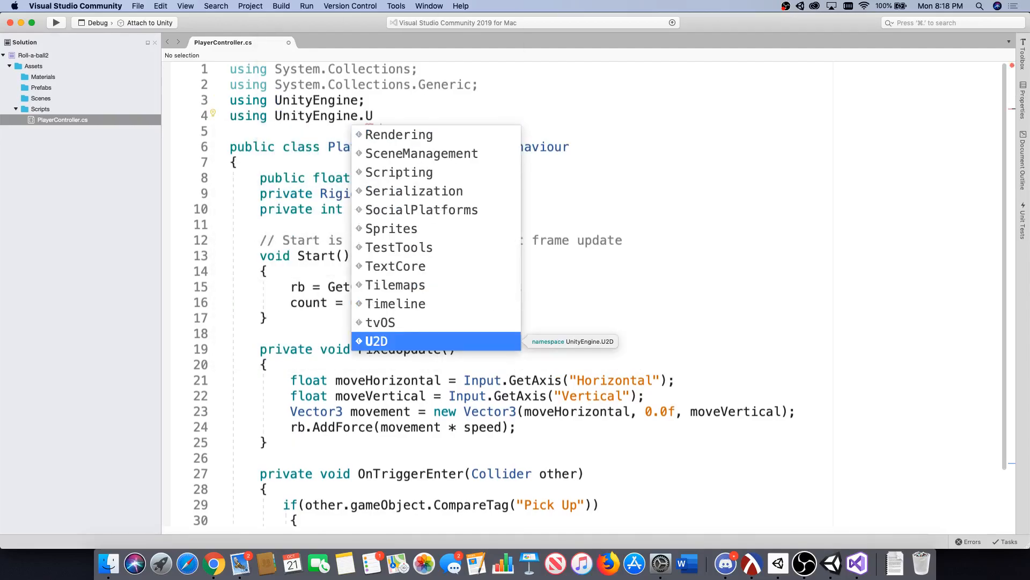
text(I;)
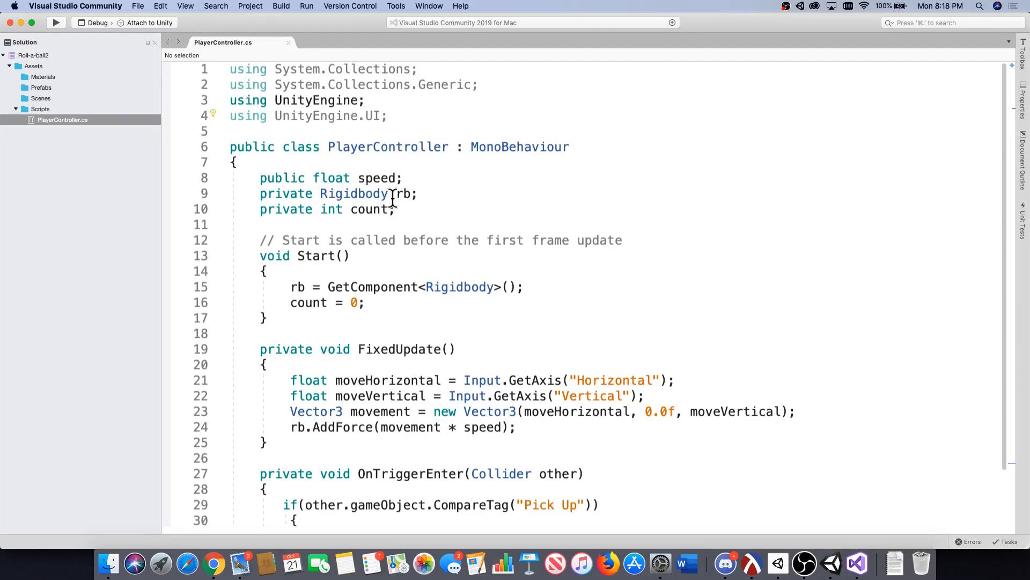
Declare "public Text countText;" below the count field in the PlayerController class and save the script.
click(408, 209)
key(Return)
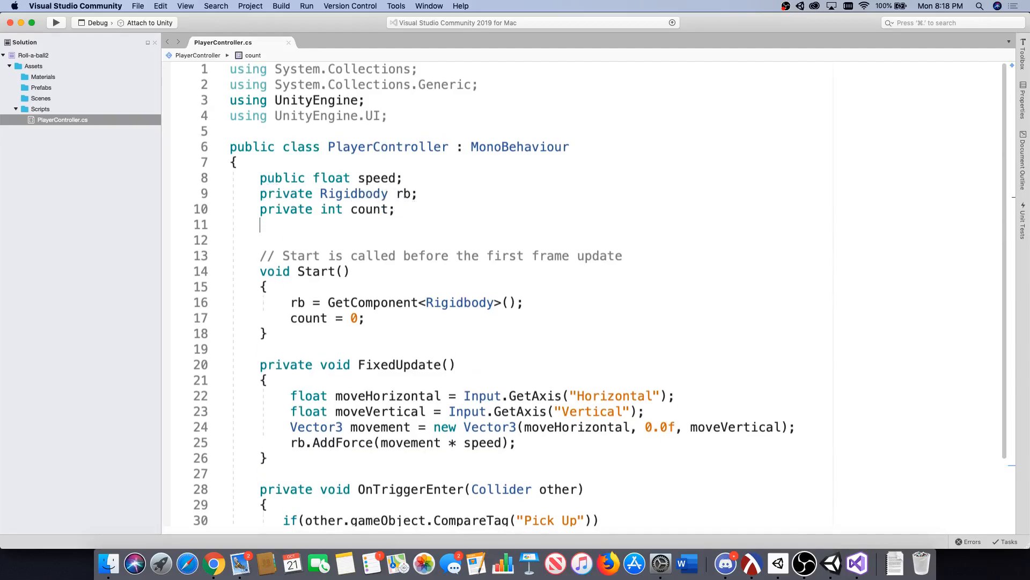
text(public Te)
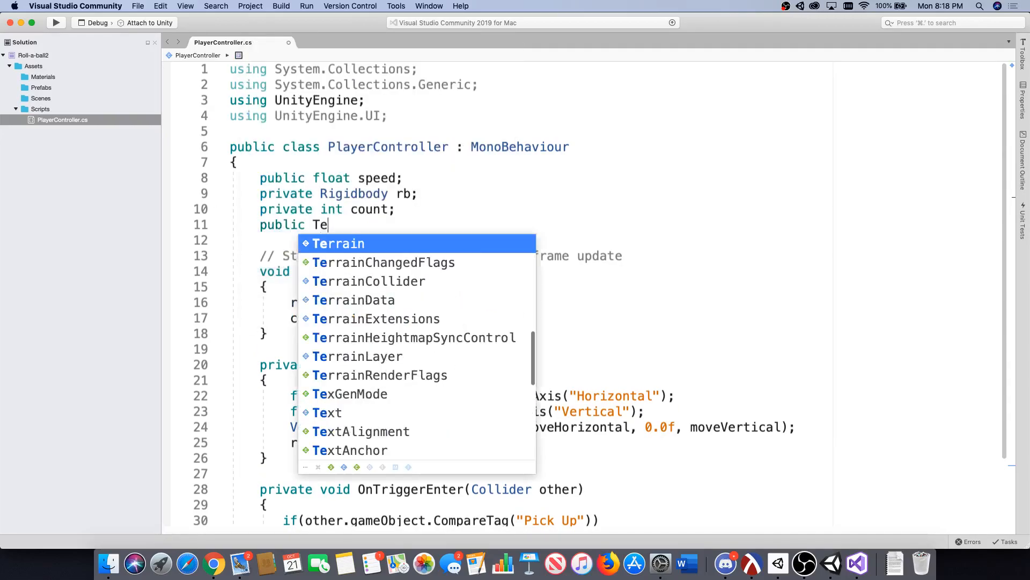
text(xt countText;)
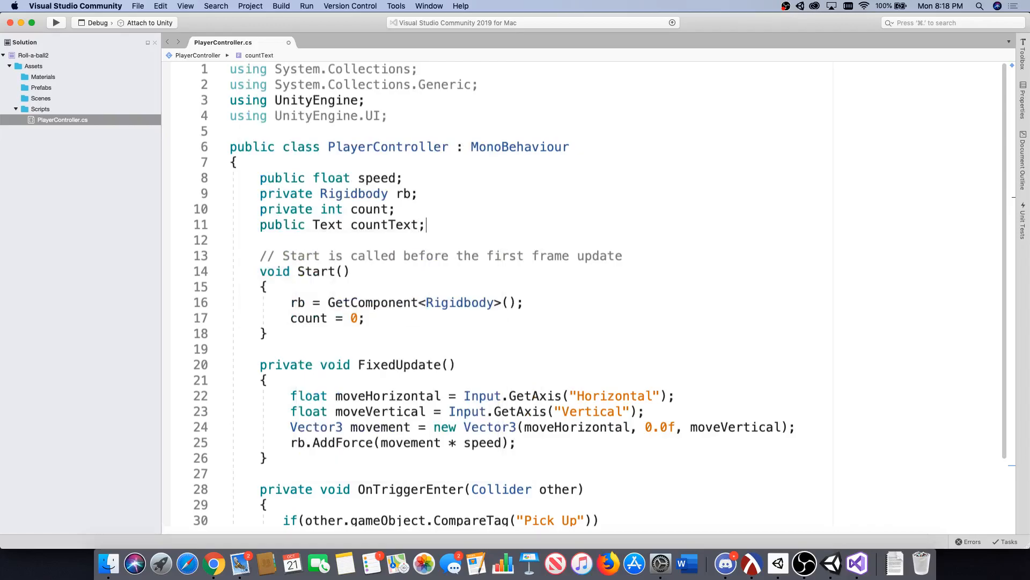
key(super+s)
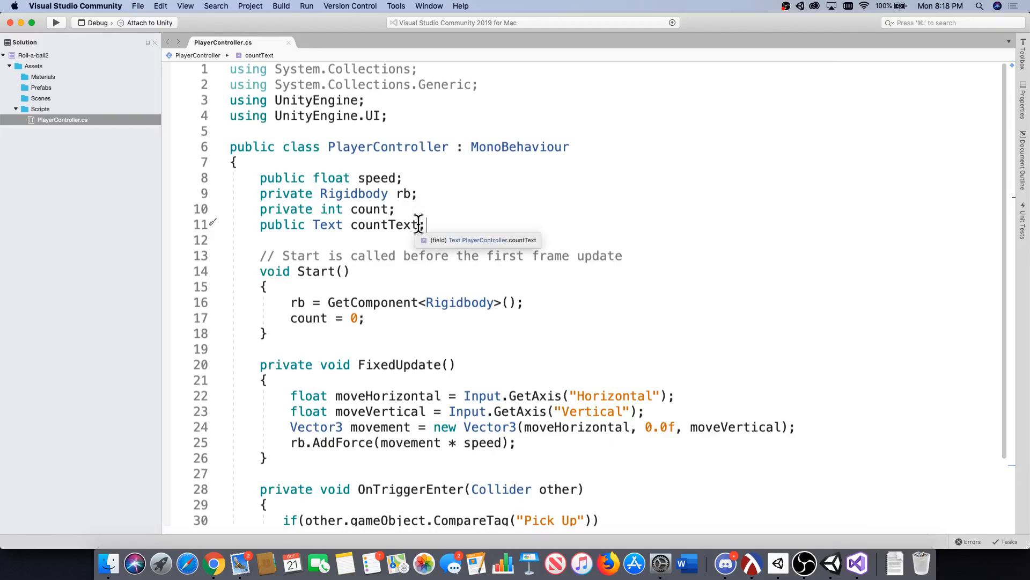
drag(419, 224, 314, 224)
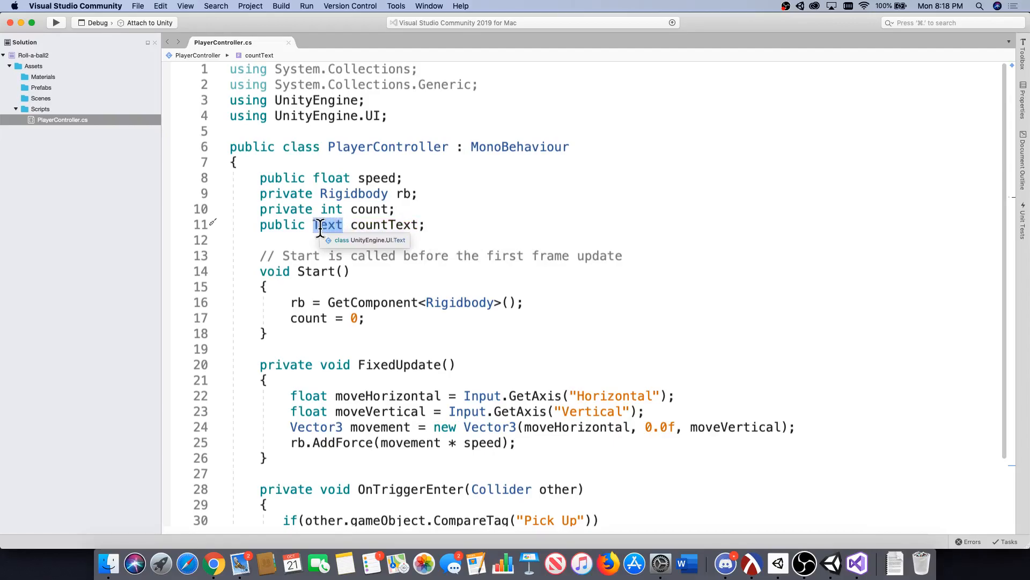
drag(305, 225, 261, 225)
click(291, 209)
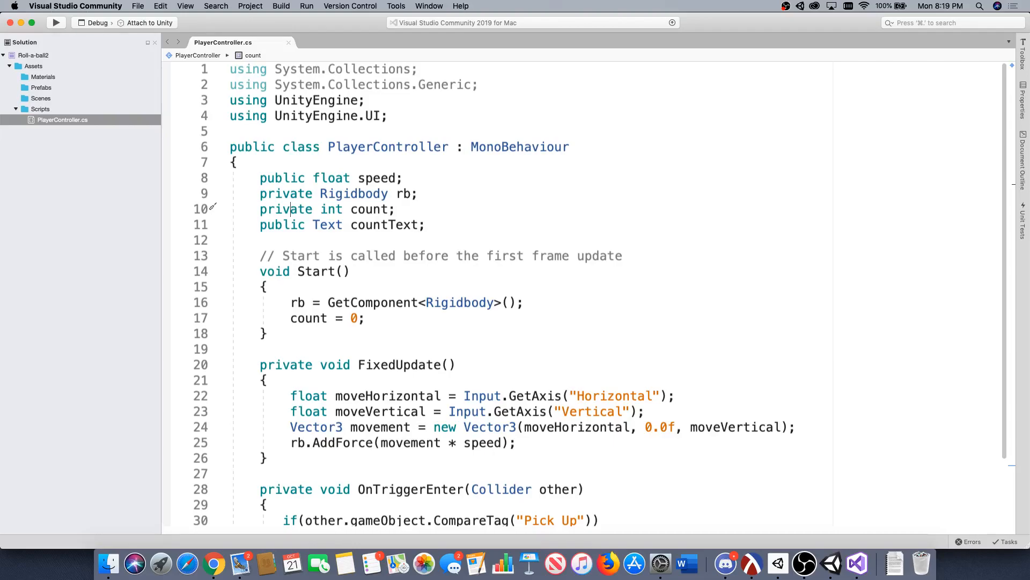
Add countText.text = "Count: " + count.ToString(); after the count = 0; line in the Start method, and save the script.
scroll(413, 274, down, 1)
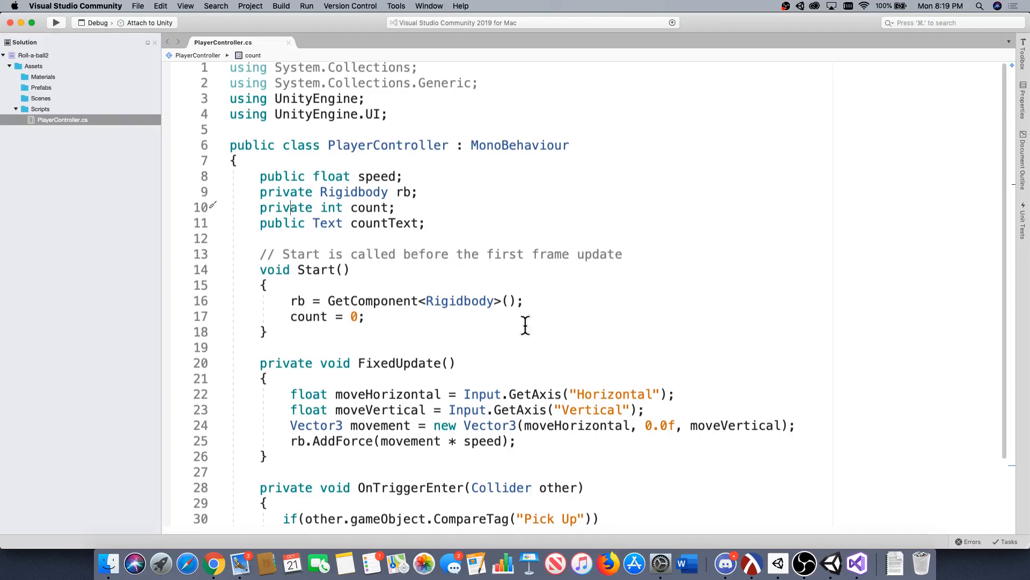
click(375, 317)
key(Return)
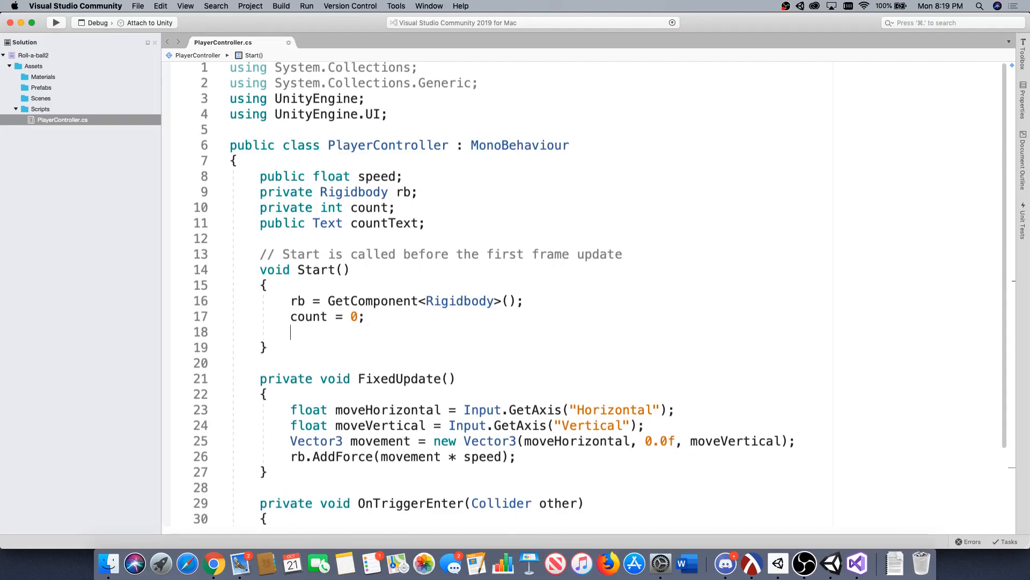
text(a)
key(BackSpace)
text(c)
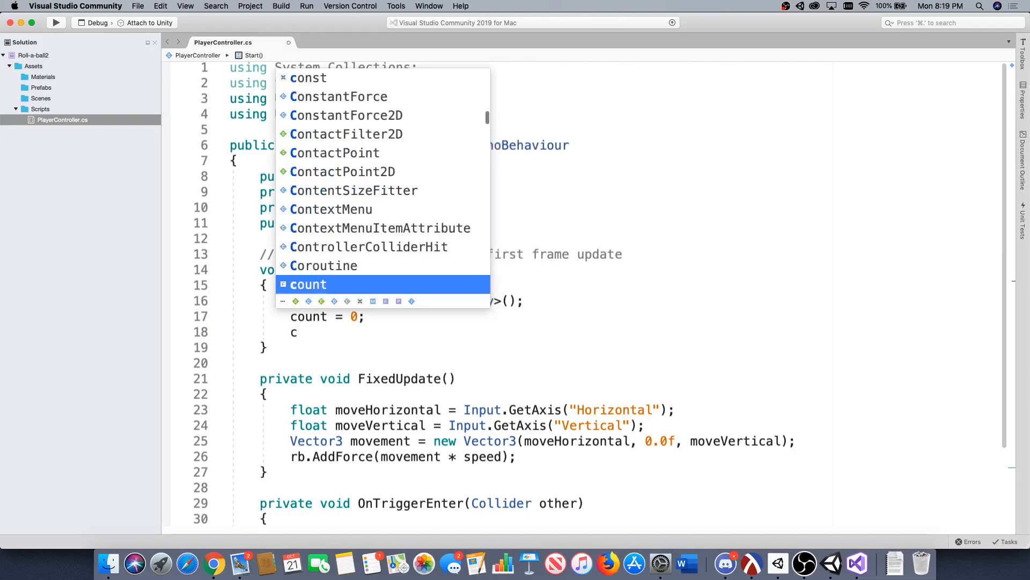
text(ountText.)
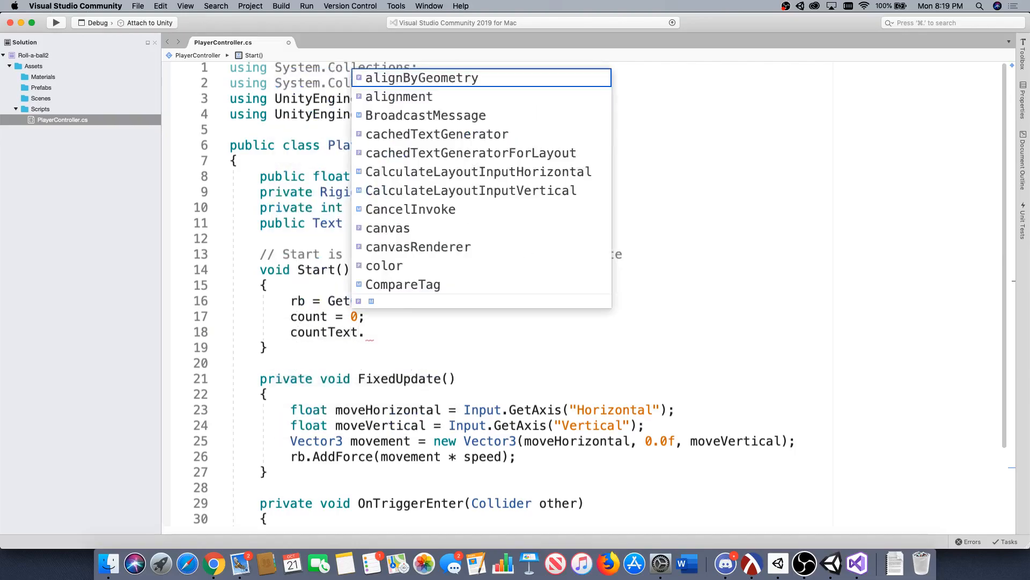
text(text = "Count: ")
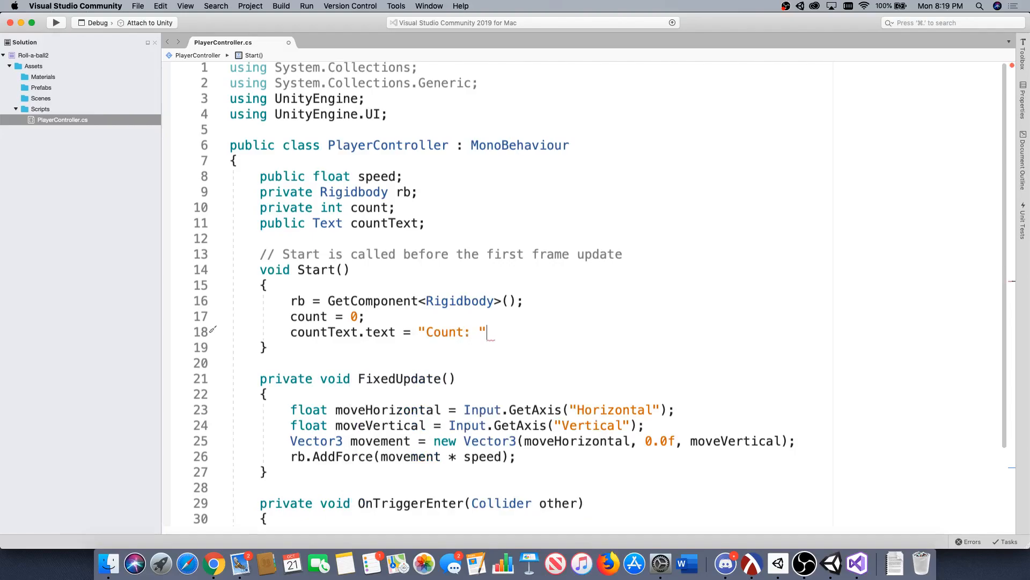
key(Right)
text(+ count.tost)
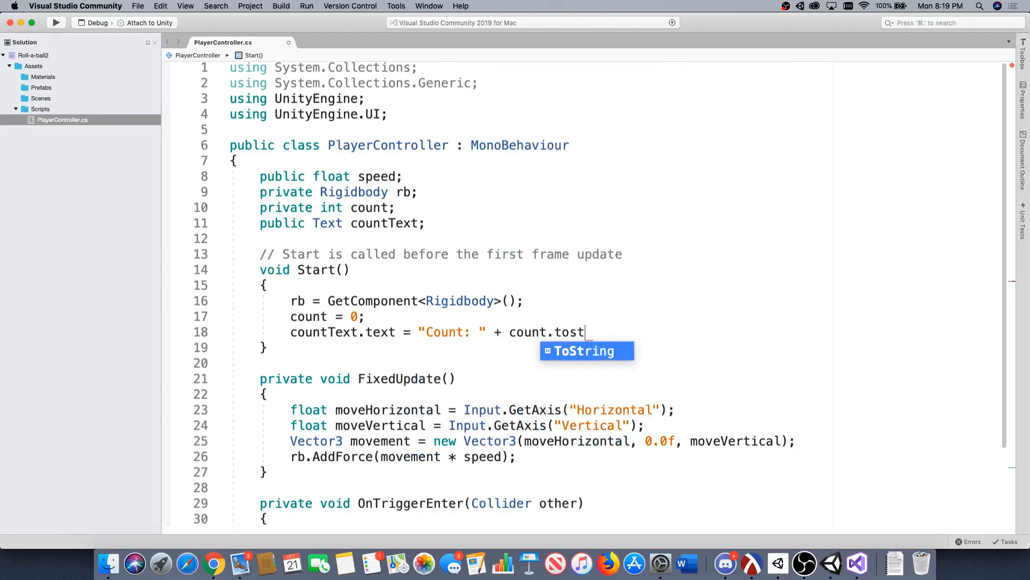
key(Return)
text(();)
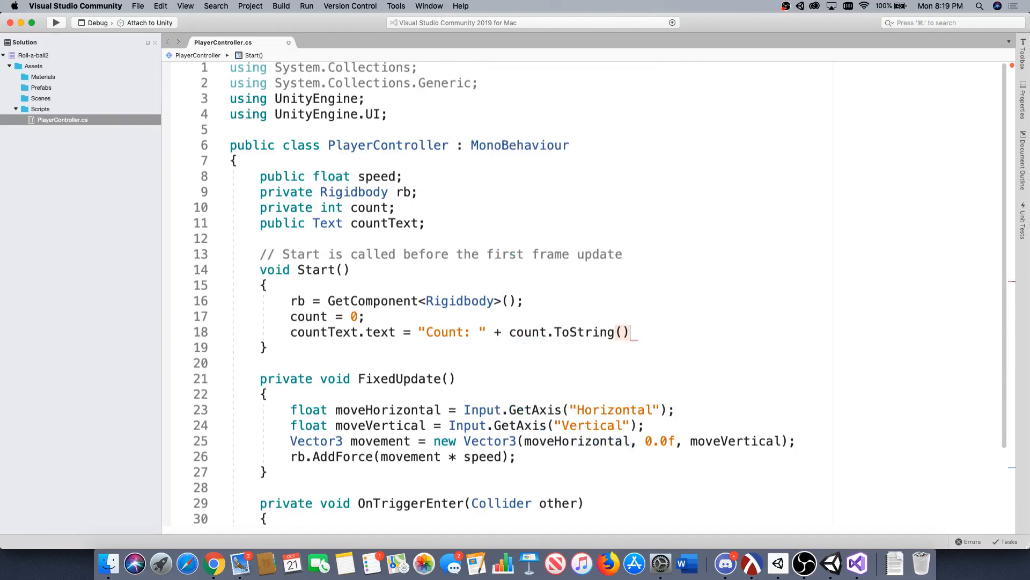
key(super+s)
Examine the "Count: " string, the count initialisation and the count.ToString() call that form the displayed text in the Start method.
double_click(411, 333)
click(417, 332)
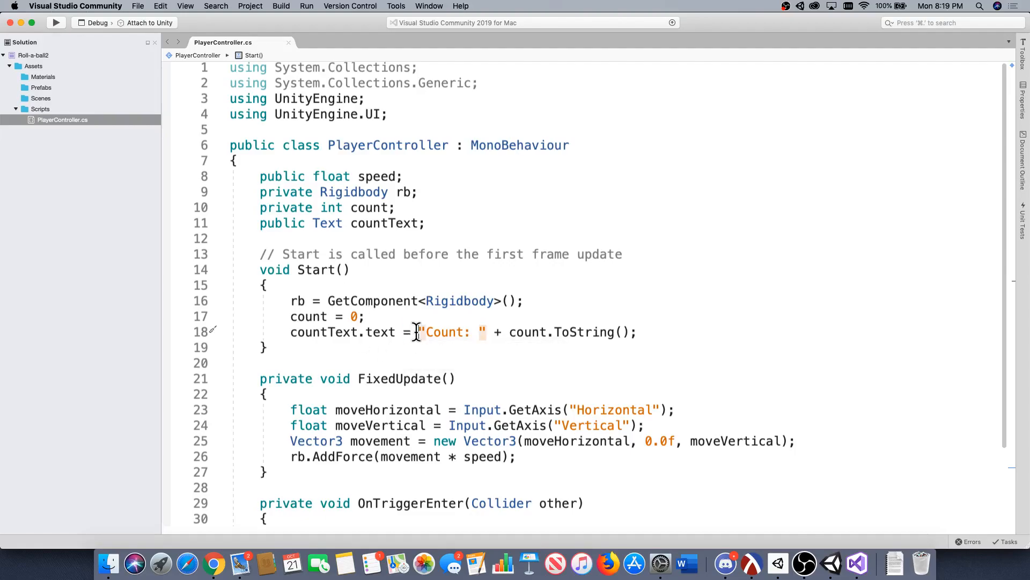
drag(417, 331, 485, 333)
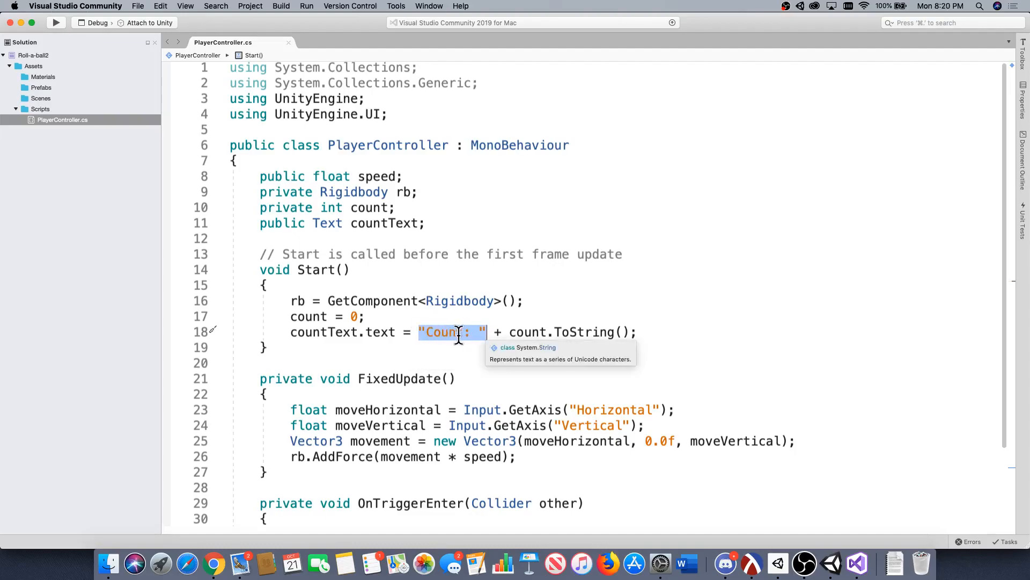
click(484, 334)
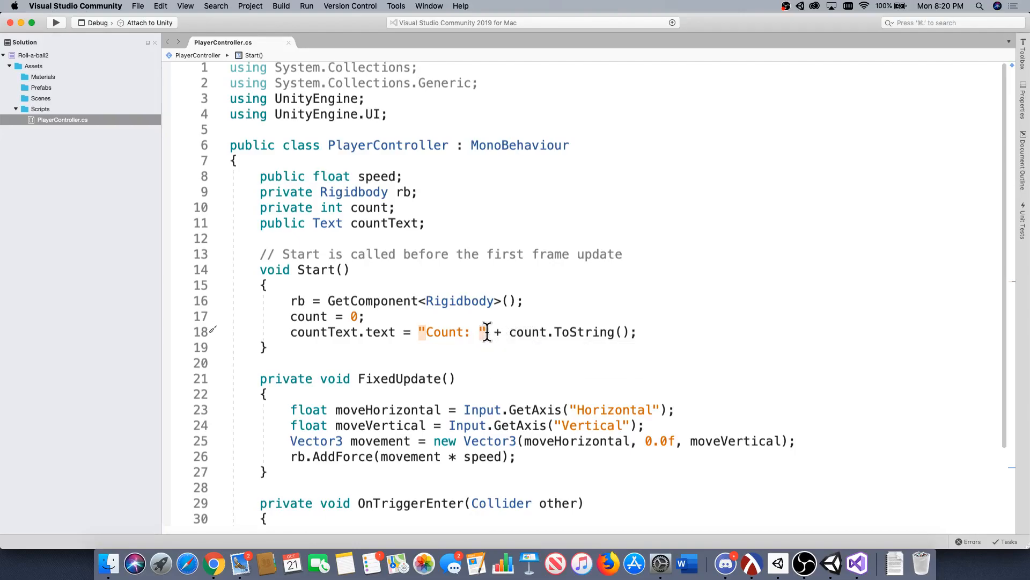
drag(487, 334, 419, 334)
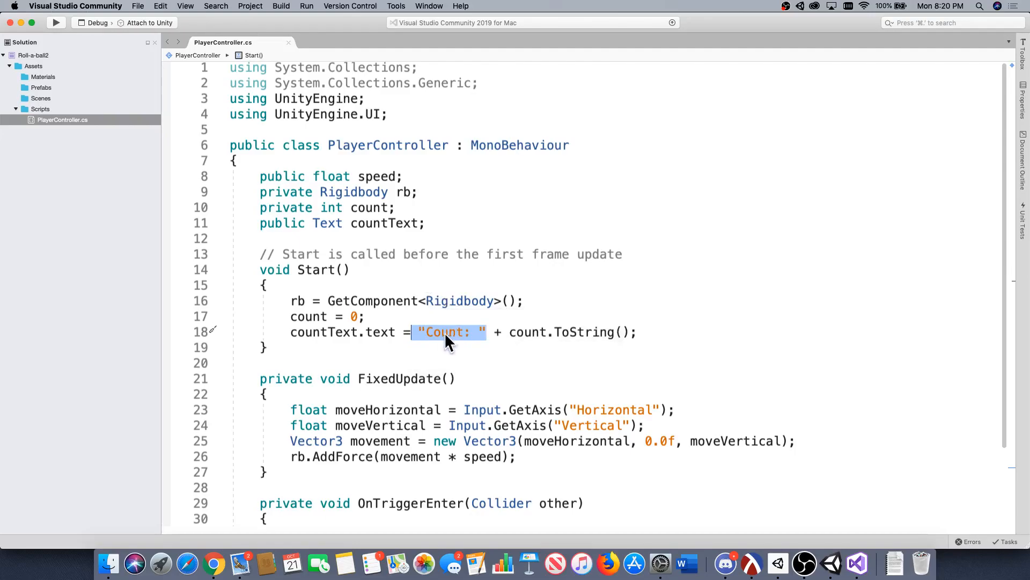
click(429, 333)
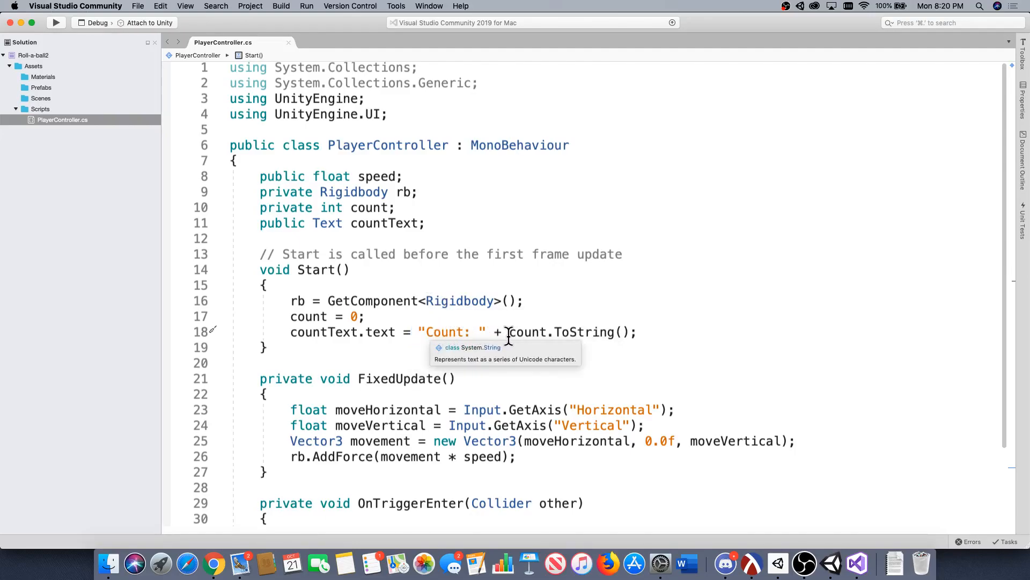
drag(508, 337, 644, 335)
click(646, 336)
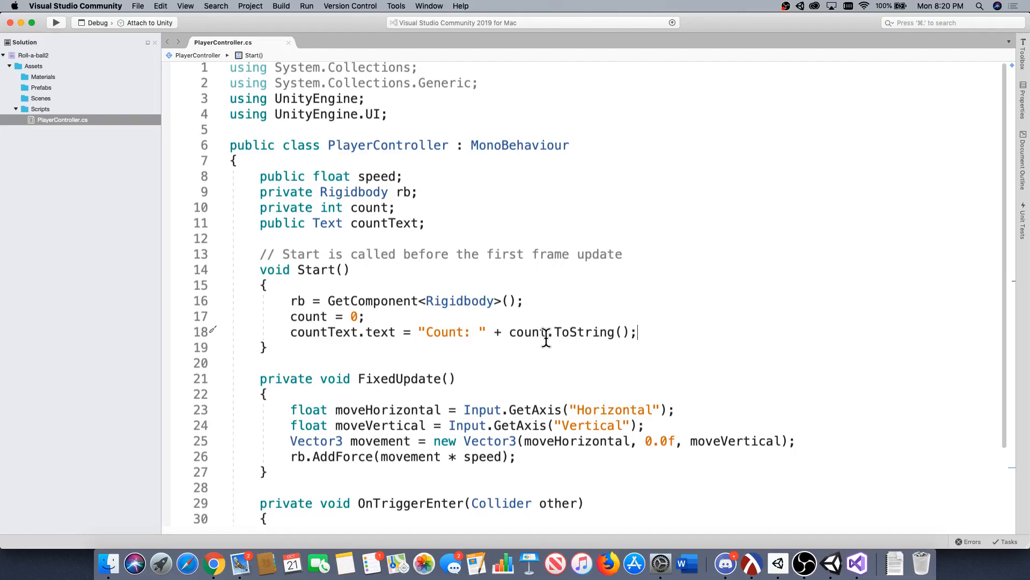
drag(546, 338, 506, 339)
click(399, 323)
drag(399, 323, 294, 317)
click(382, 321)
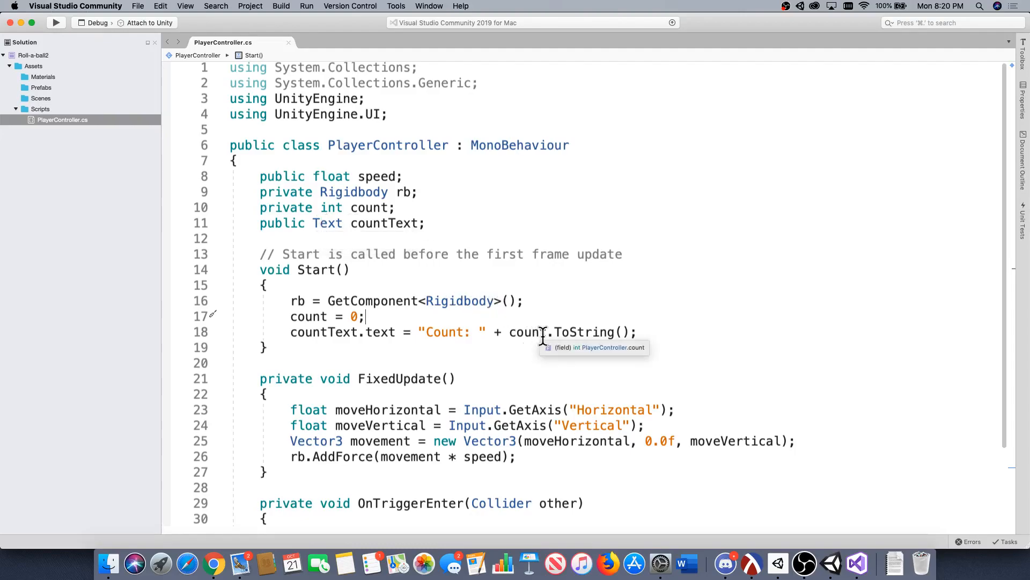
drag(545, 337, 509, 336)
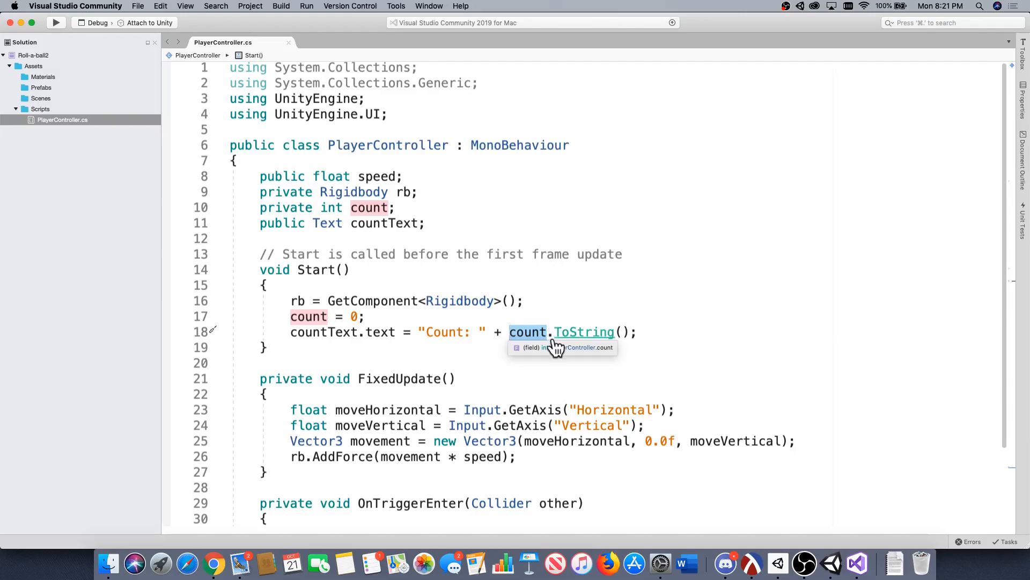
click(647, 337)
Copy the countText.text = "Count: " + count.ToString(); line from Start to below other.gameObject.SetActive(false); in OnTriggerEnter, and save the script.
scroll(633, 341, down, 3)
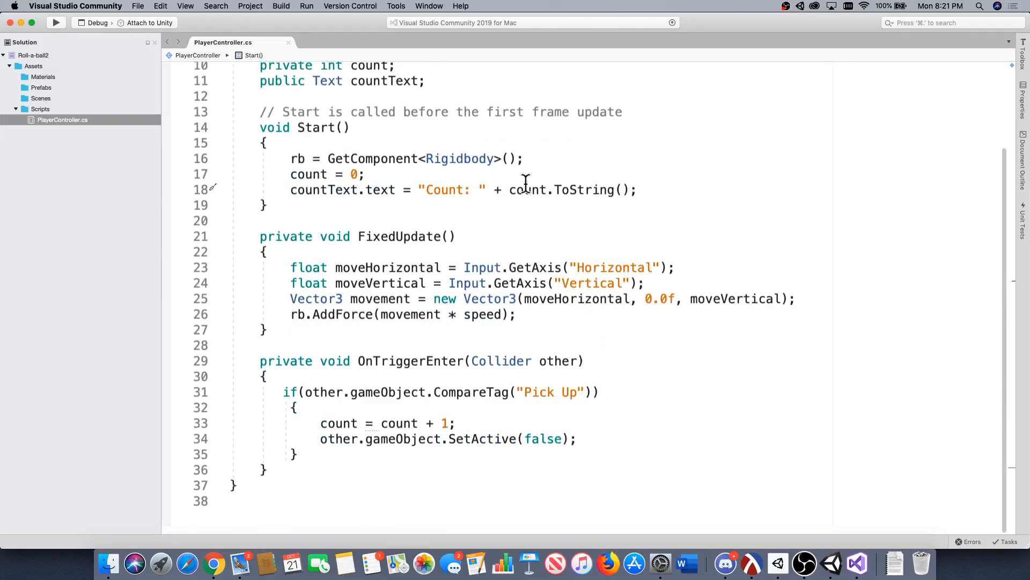
shift+drag(525, 189, 207, 193)
key(super+c)
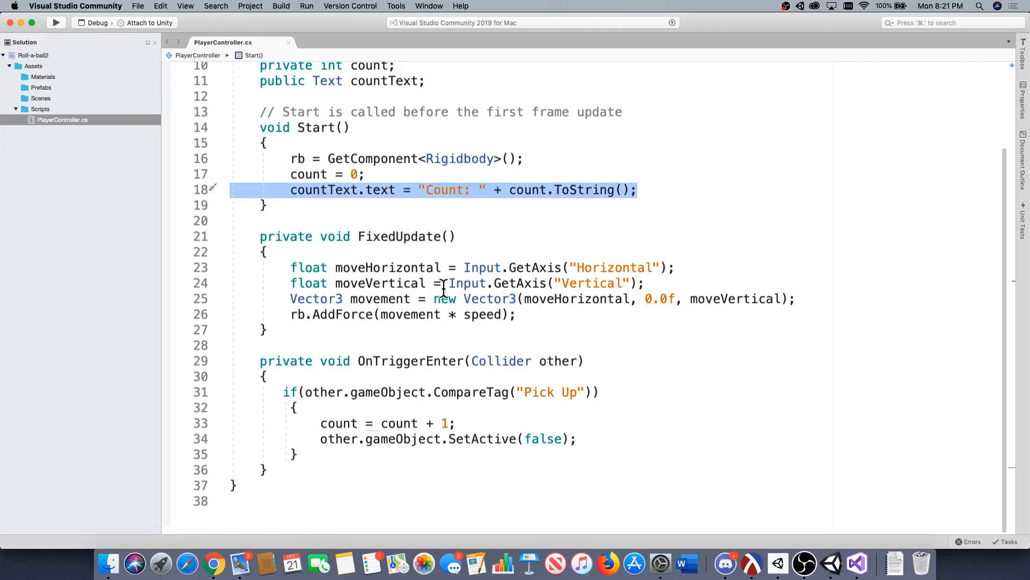
scroll(440, 306, down, 1)
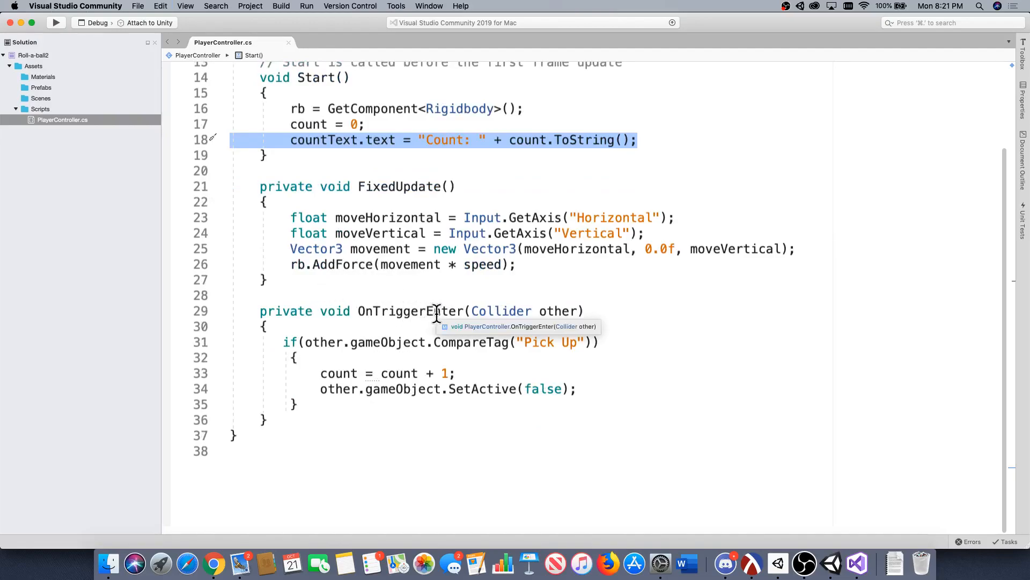
click(582, 387)
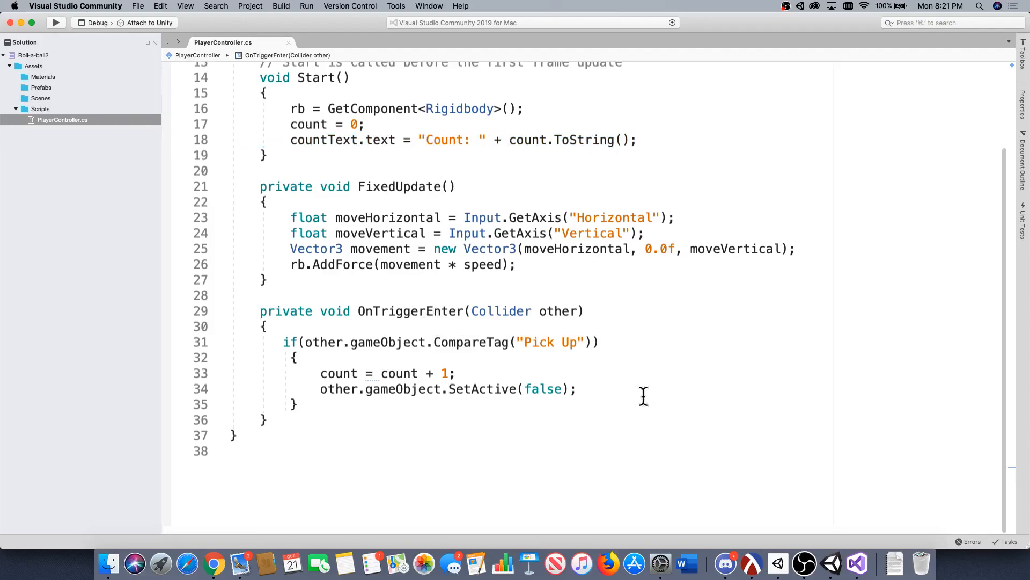
key(Return)
key(super+v)
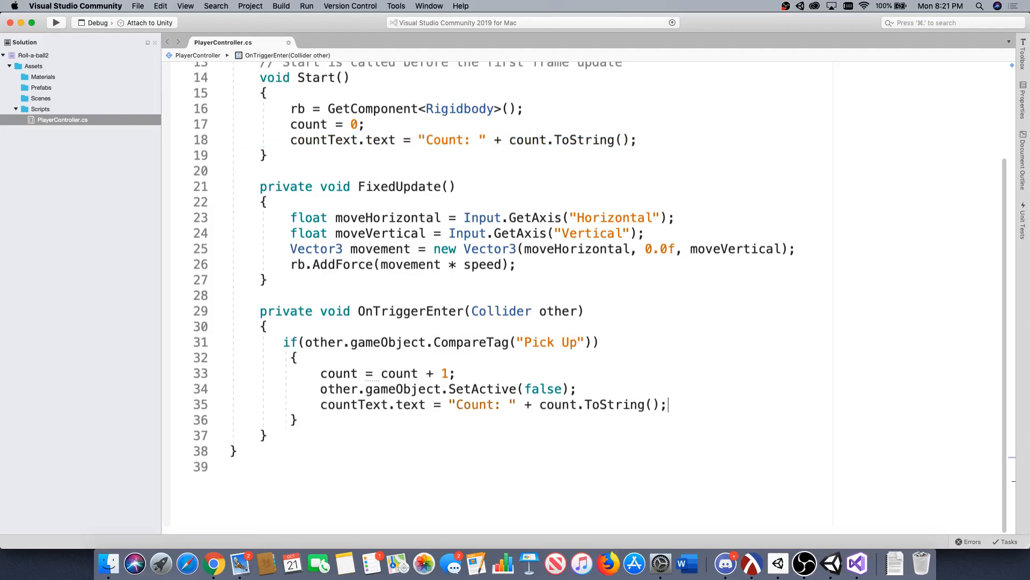
key(super+s)
Examine the count increment and the countText.text assignment inside OnTriggerEnter's "Pick Up" condition.
drag(577, 405, 541, 405)
click(478, 374)
drag(321, 404, 668, 404)
click(617, 412)
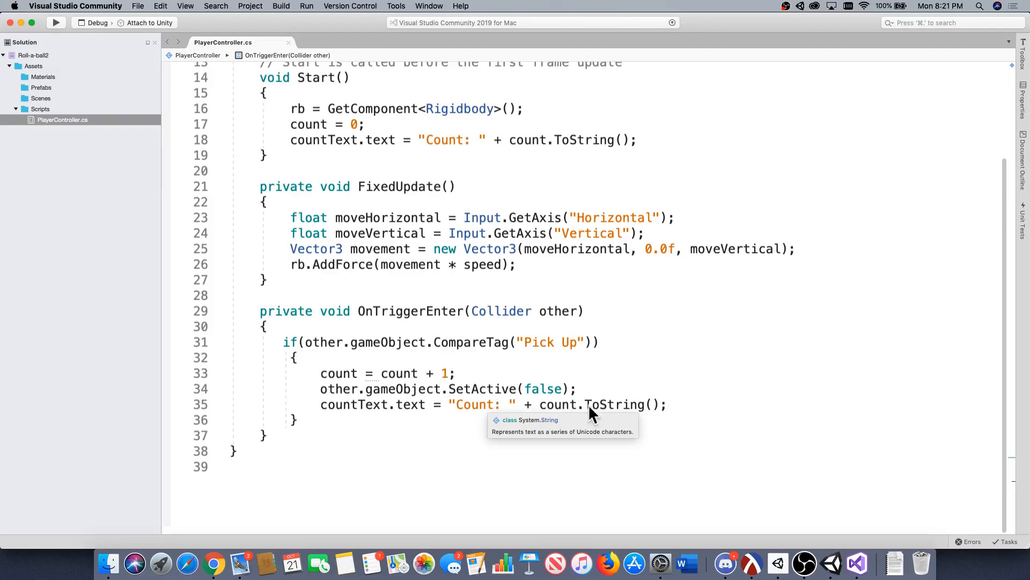
drag(667, 408, 174, 410)
click(432, 387)
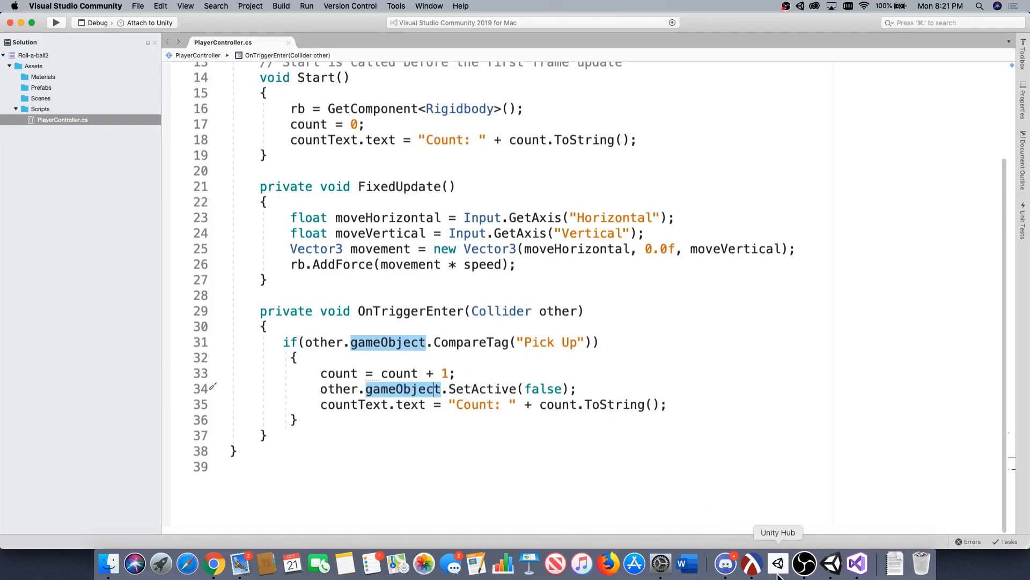
Switch to Unity, inspect the Player Controller script component on the Player object, and briefly test-run the scene.
click(831, 564)
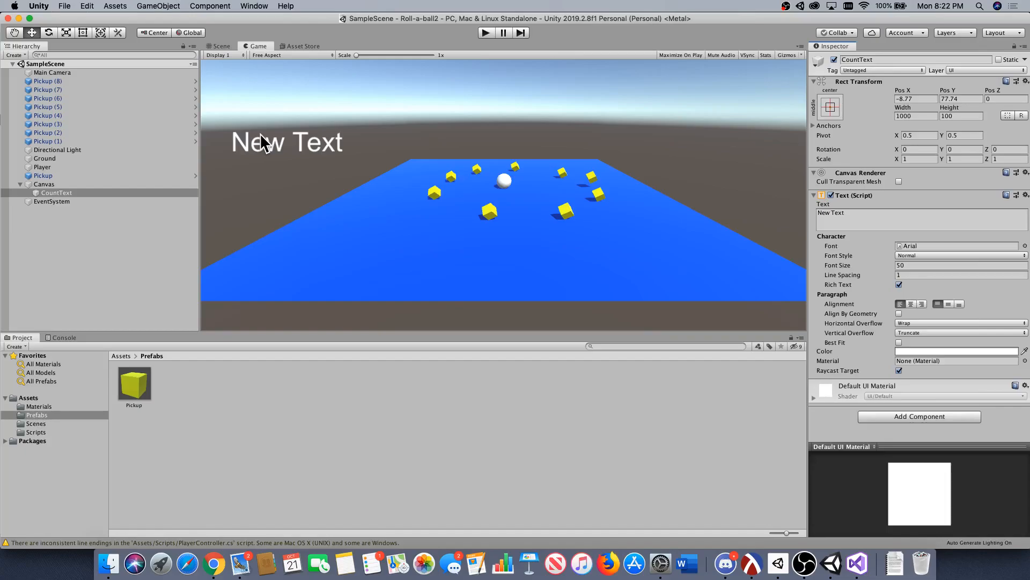
click(83, 166)
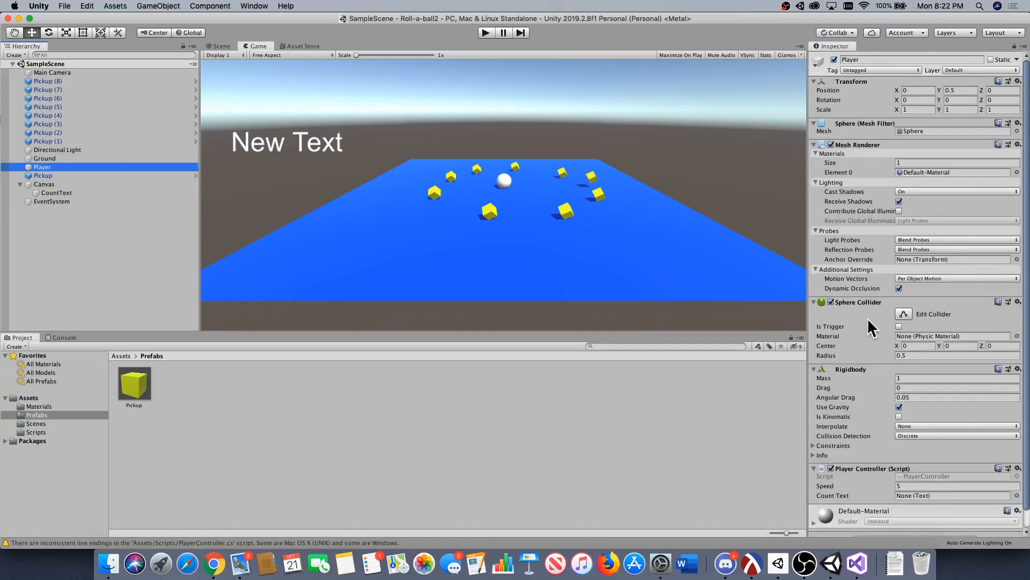
scroll(874, 343, down, 1)
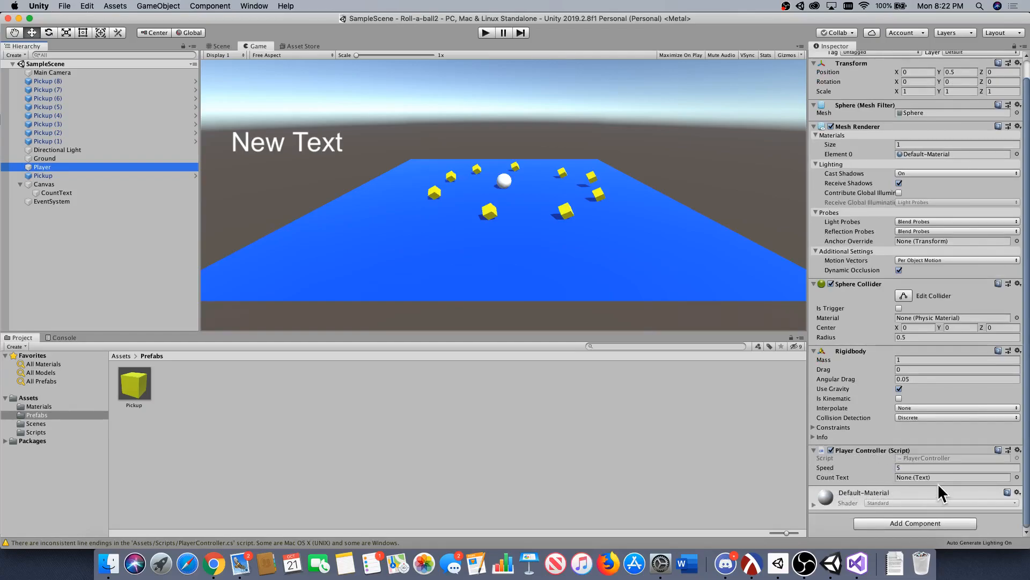
click(486, 32)
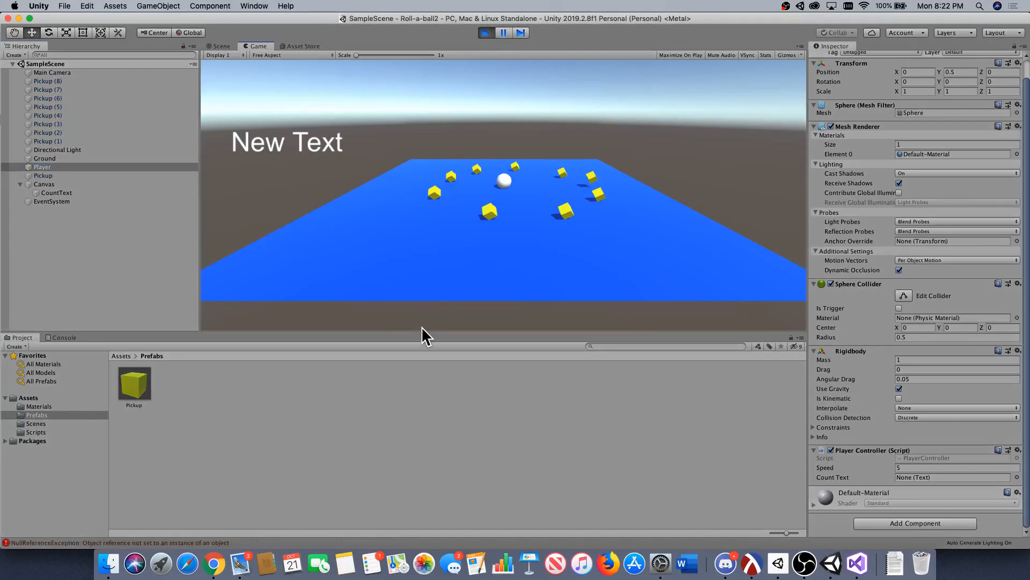
click(486, 32)
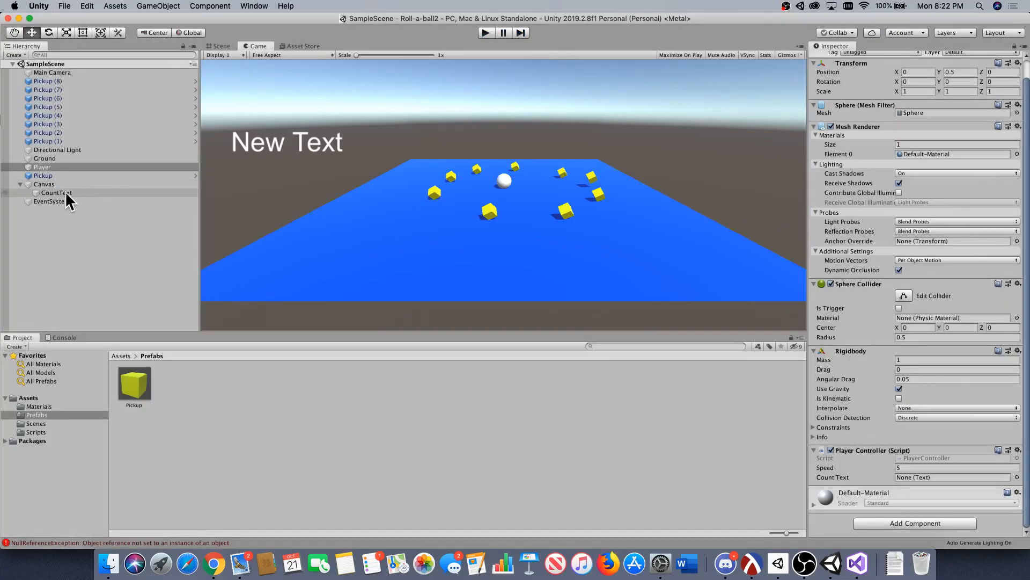
Assign the CountText UI object to the Count Text field of the Player's Player Controller script and save the scene.
click(48, 192)
drag(49, 193, 907, 477)
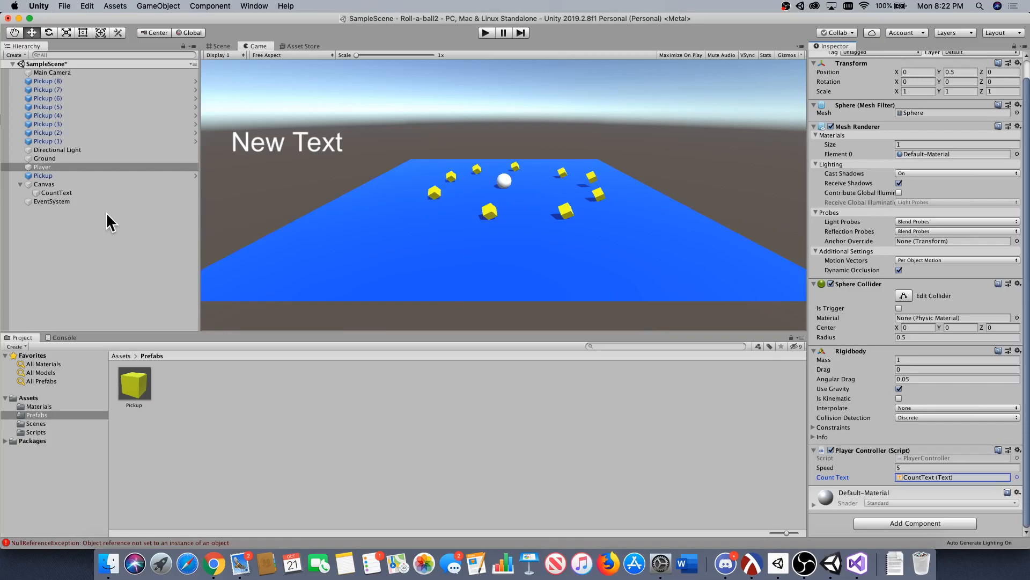
key(super+s)
Play-test the game by rolling the ball around the board to collect every pickup cube, and stop the run.
click(486, 32)
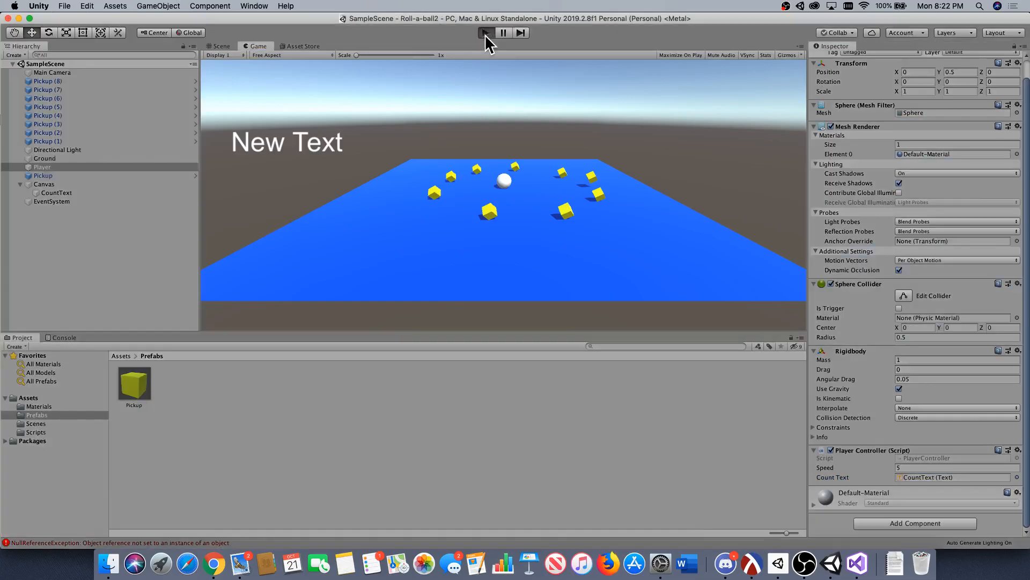
key(Right)
key(Down)
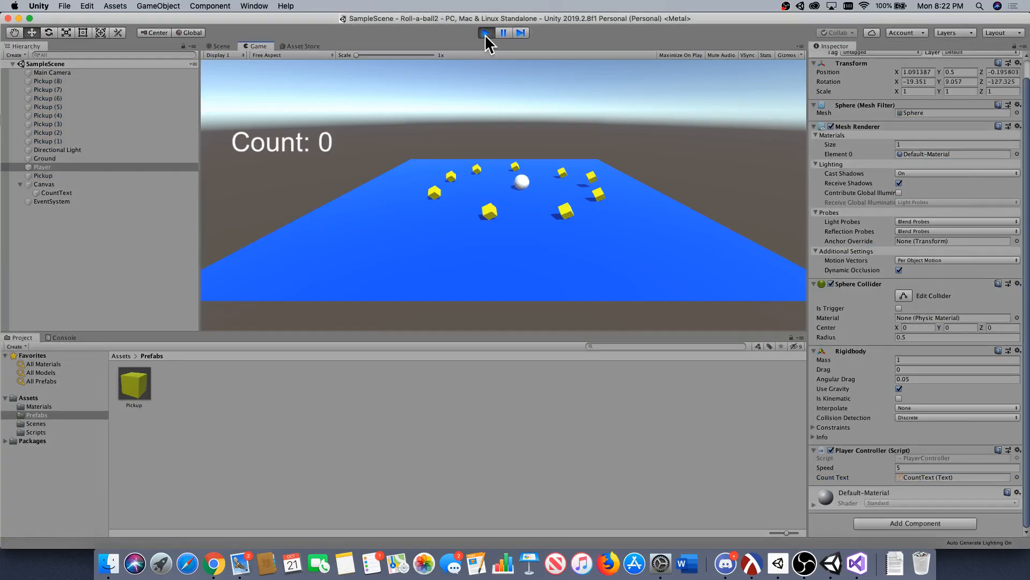
key(Left)
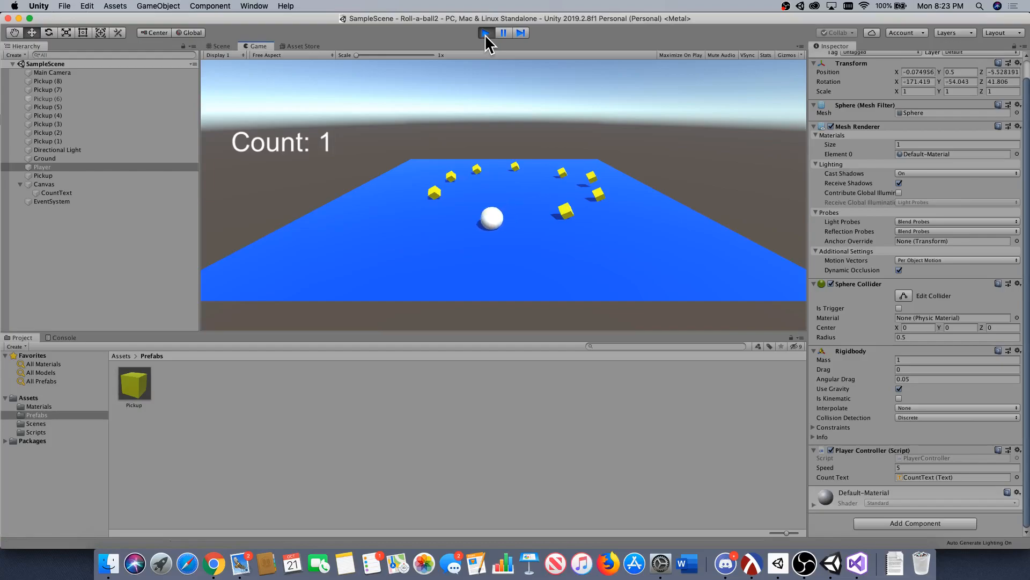
key(Up)
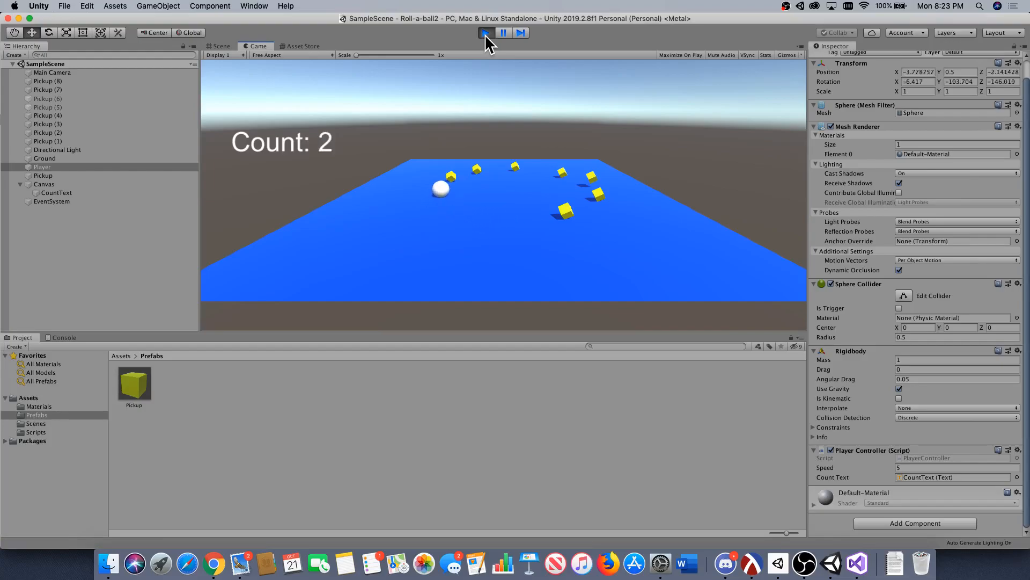
key(Right)
key(Down)
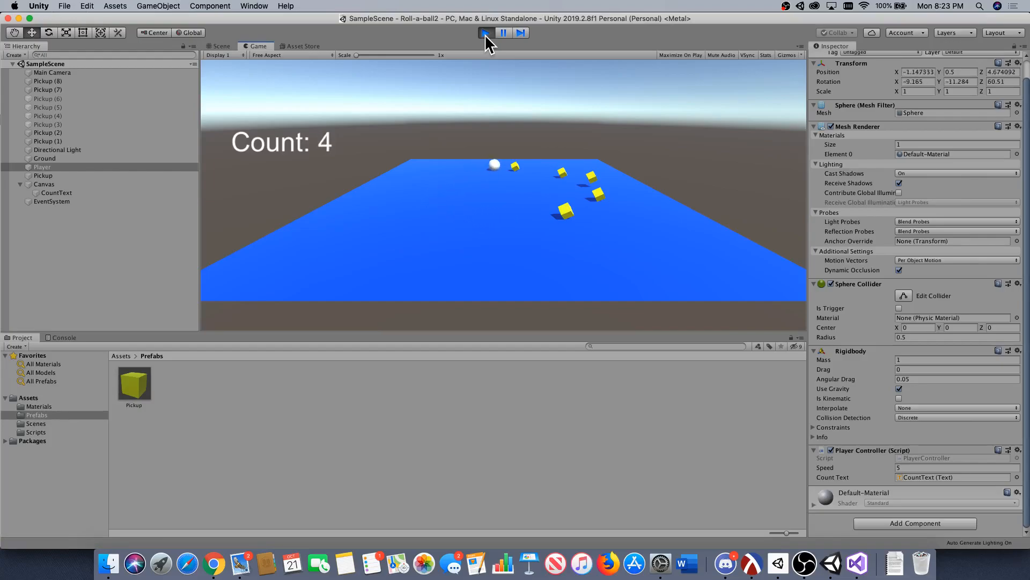
key(Down)
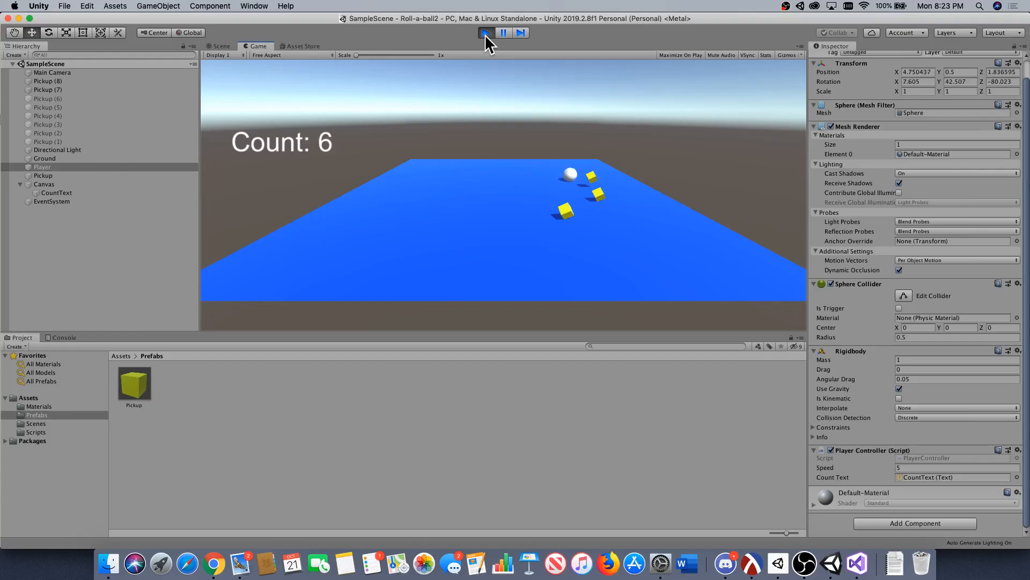
key(Left)
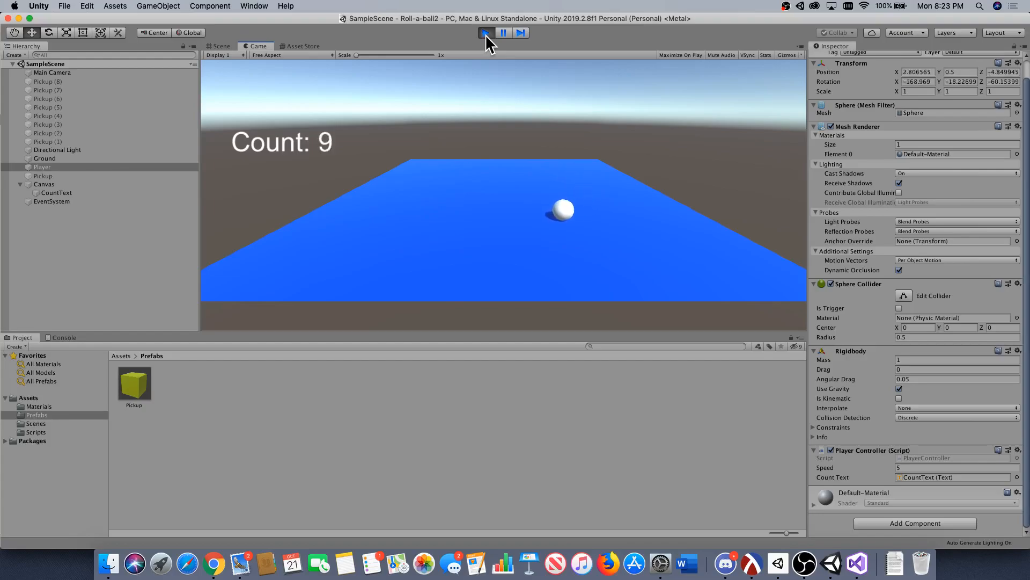
click(485, 33)
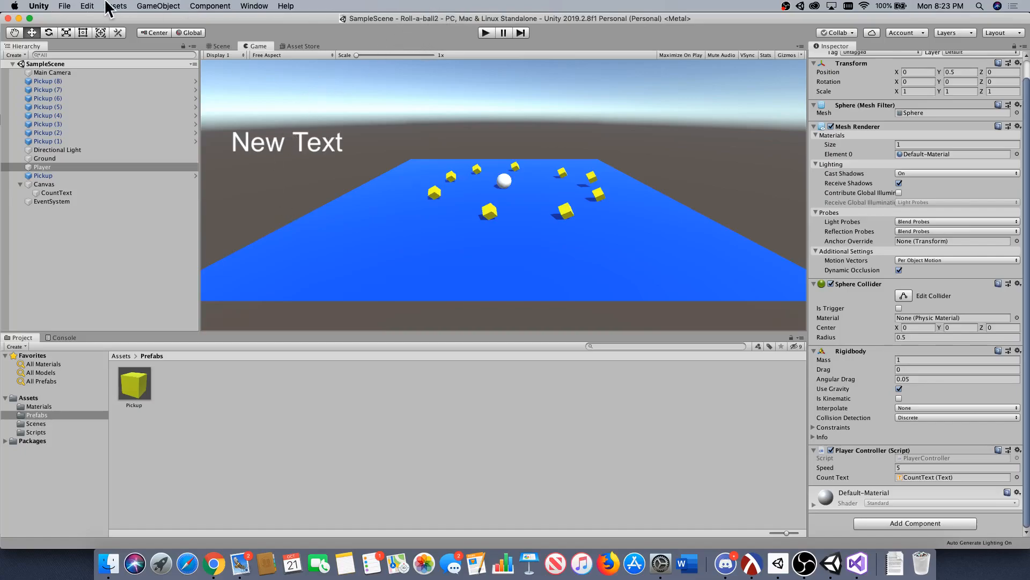
Open the Build Settings and add the open SampleScene to the scenes in the build.
click(65, 6)
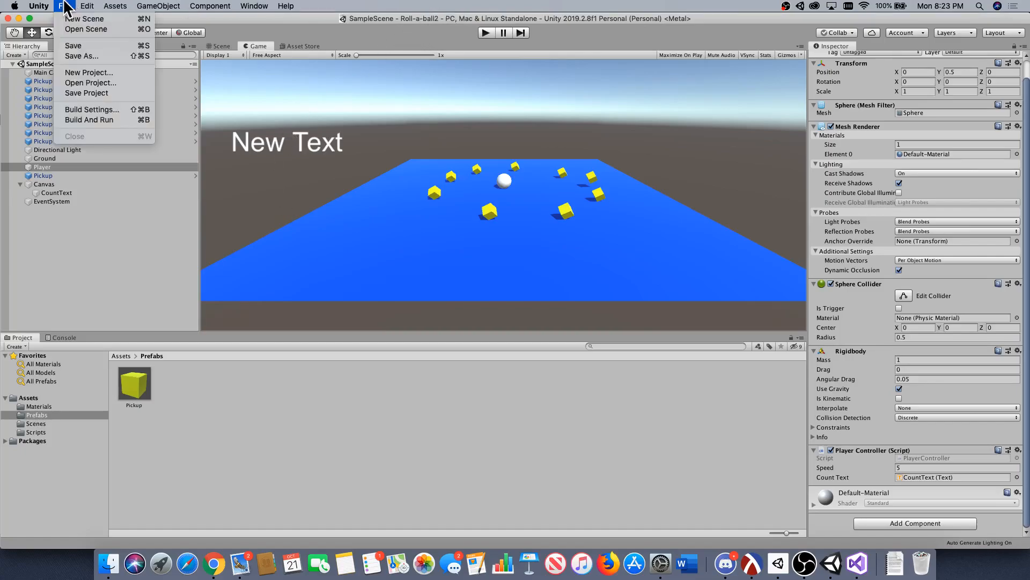
click(98, 106)
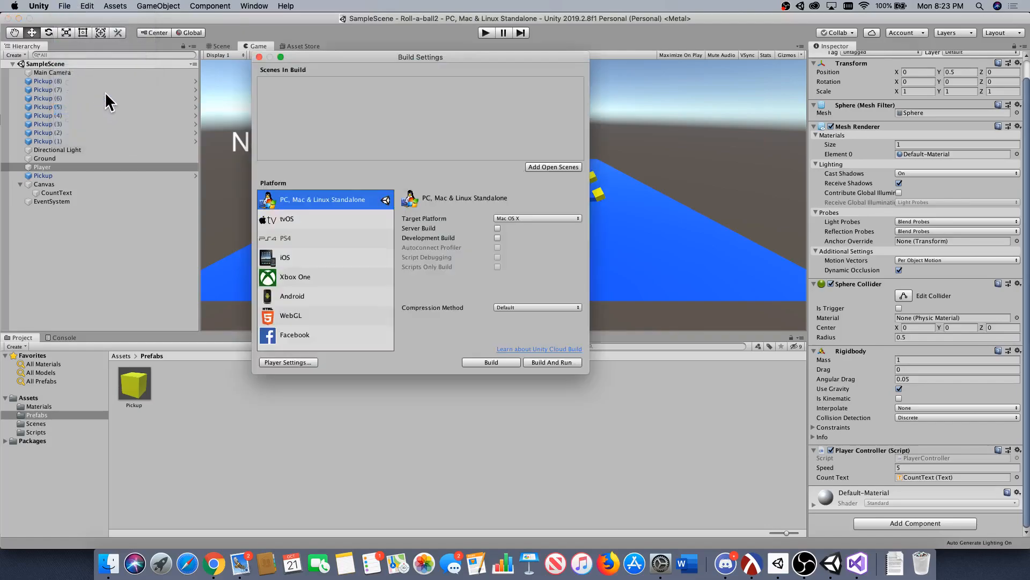
click(545, 167)
Build the game for Mac OS X as "Roll-a-ball" in the Roll-a-ball2 project folder.
click(499, 362)
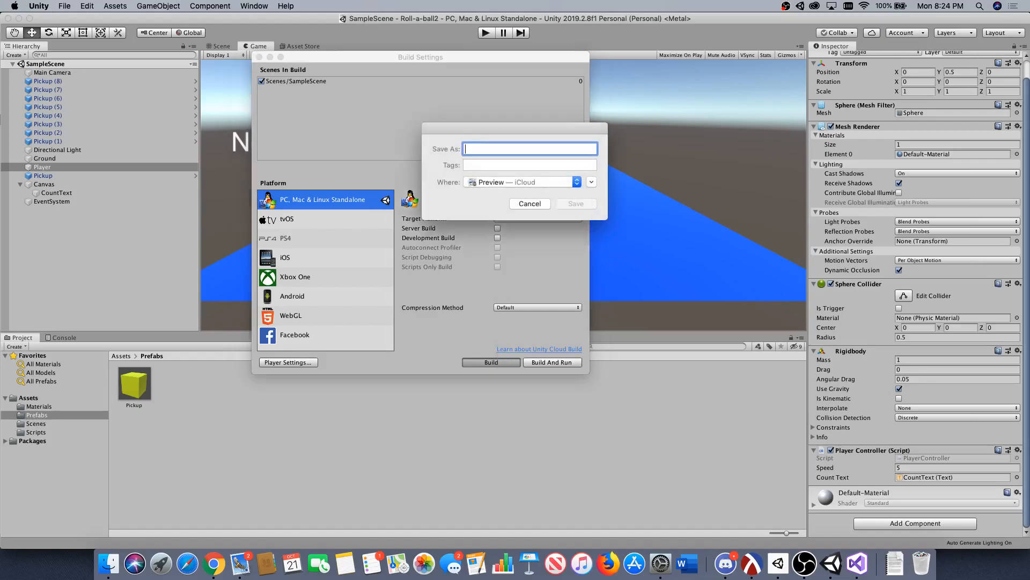
text(Roll-a-ball)
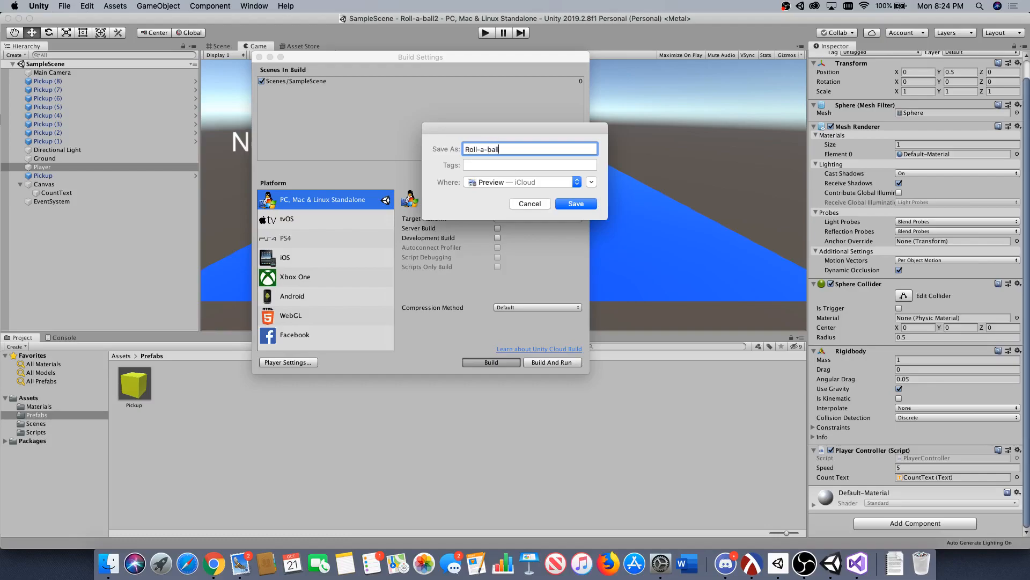
click(592, 182)
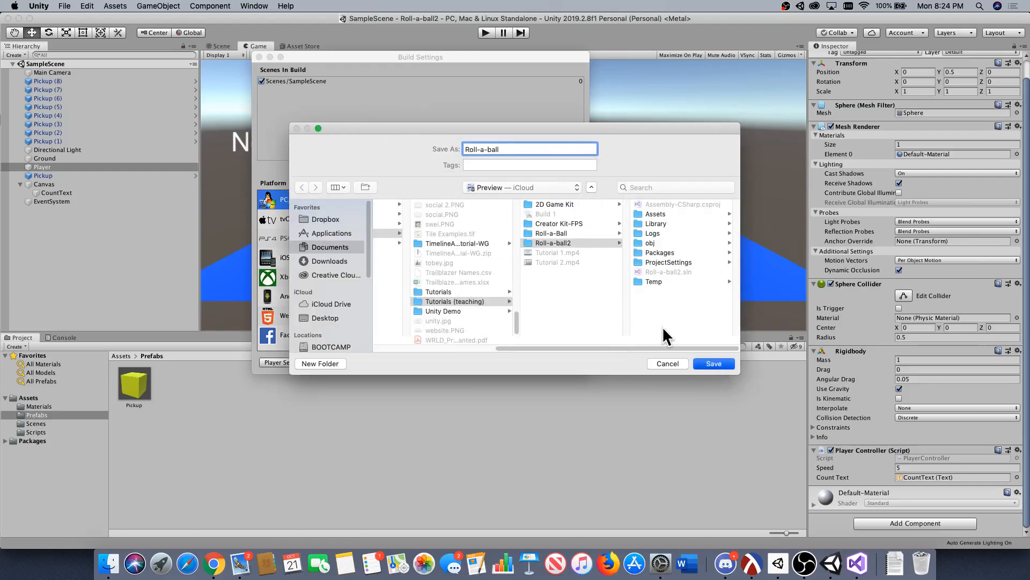
click(711, 364)
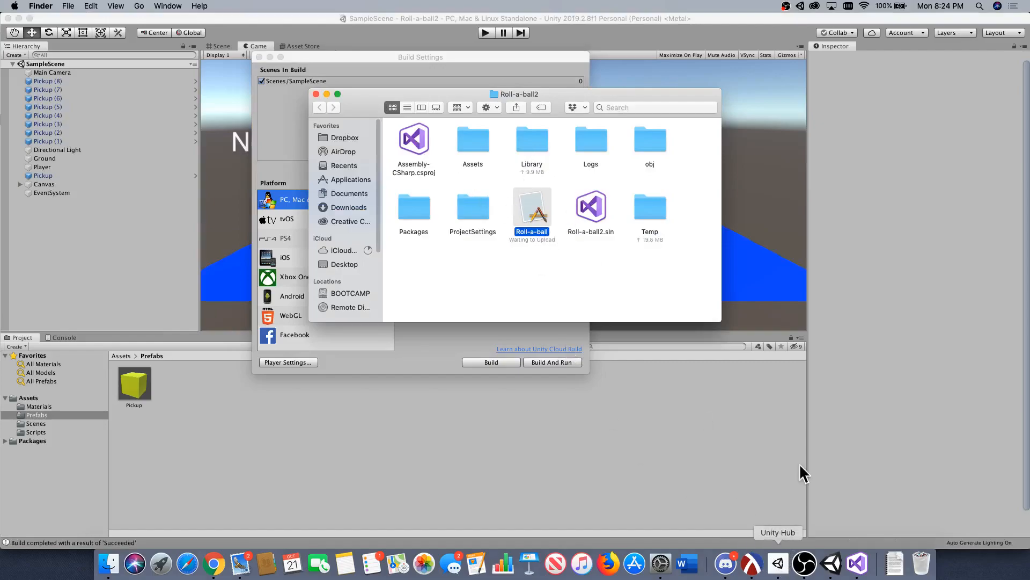
Switch to Unity Hub, find the Roll-a-ball project among the Learn projects and open its online tutorials.
click(780, 563)
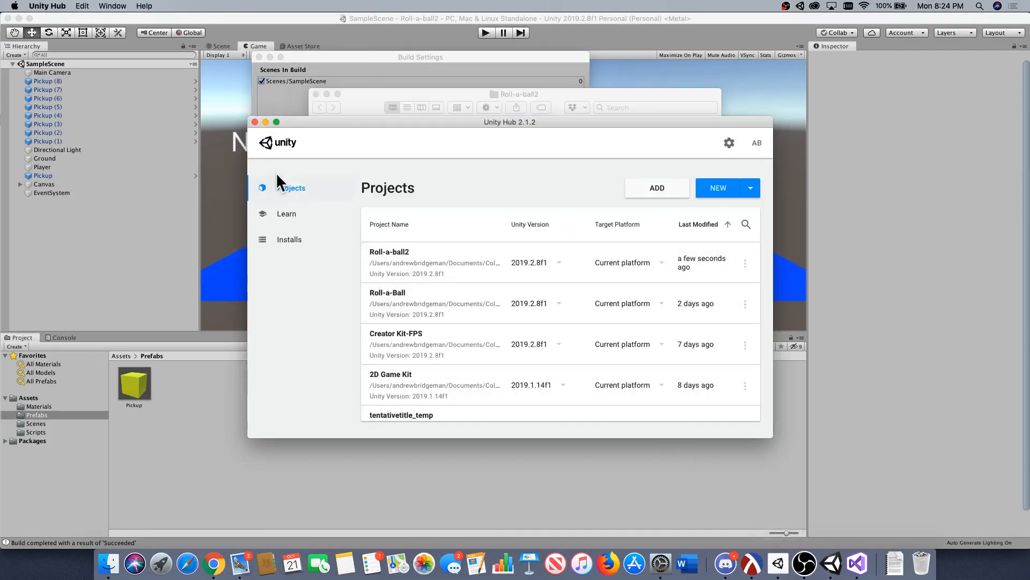
click(295, 215)
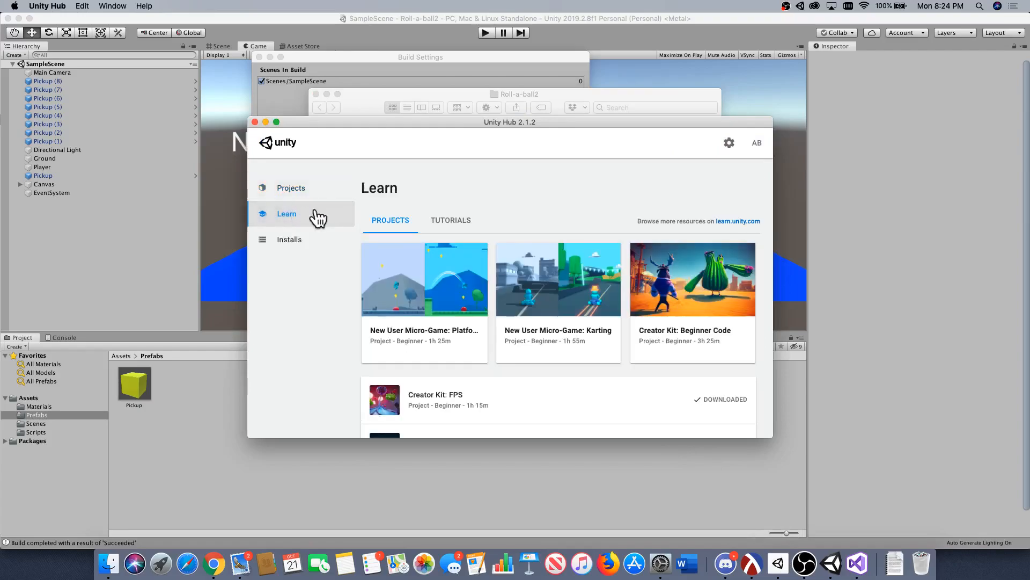
scroll(406, 285, down, 1)
scroll(406, 284, down, 15)
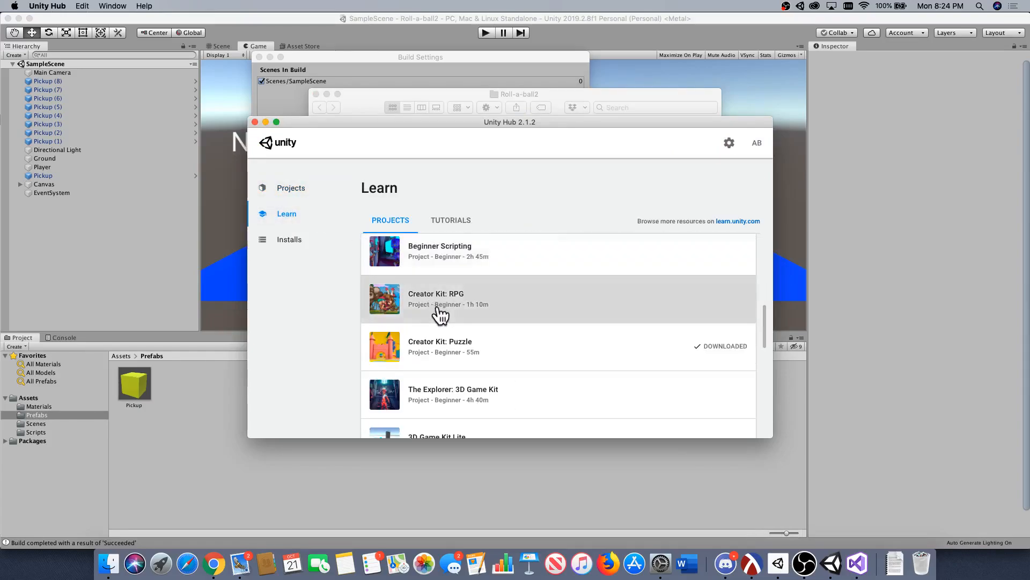
click(467, 290)
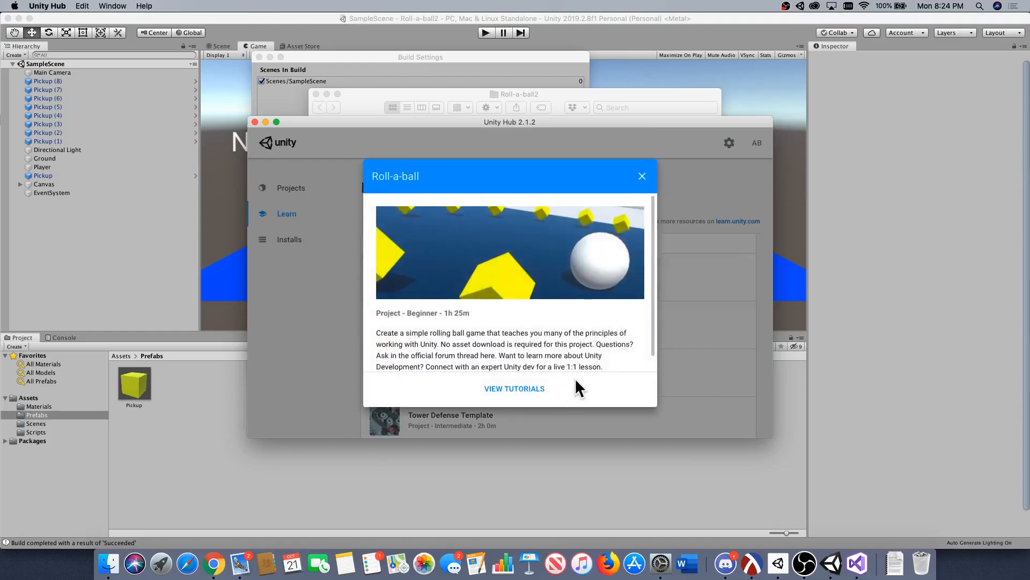
click(534, 397)
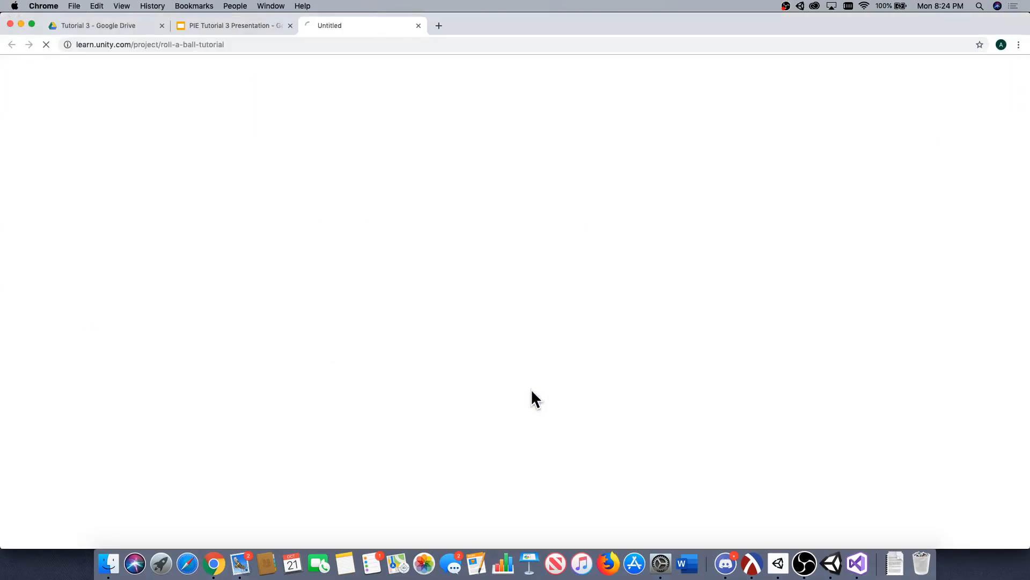
Look through the Environment and Player tutorial on Unity Learn and return to the Roll-a-ball project page.
scroll(501, 324, down, 10)
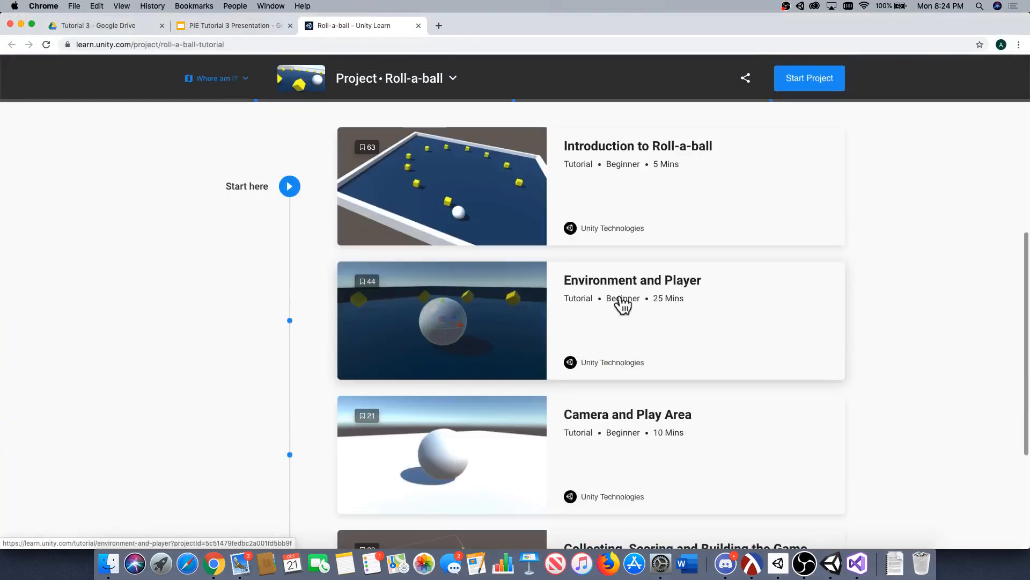
click(622, 305)
scroll(265, 299, down, 10)
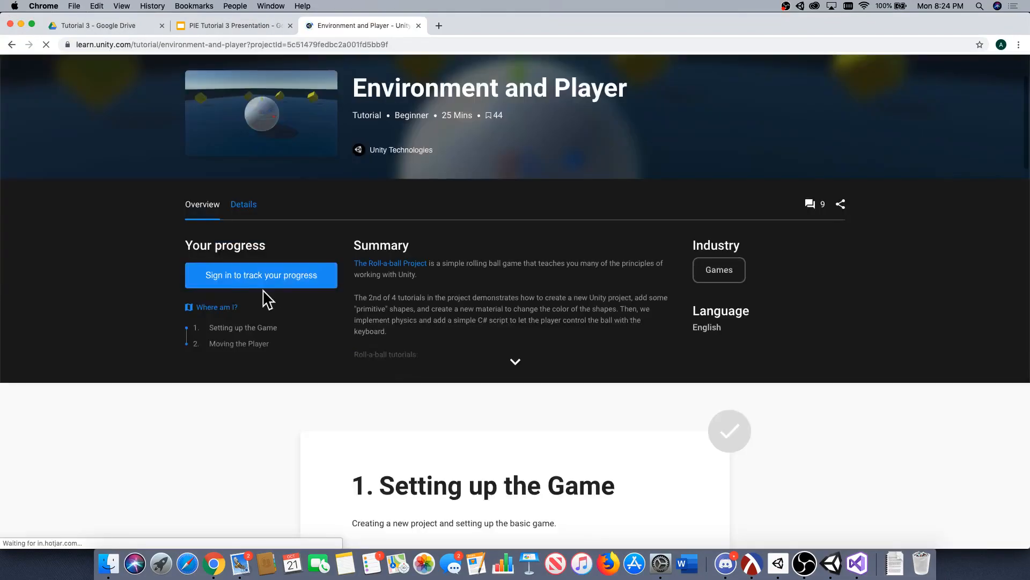
scroll(253, 292, down, 15)
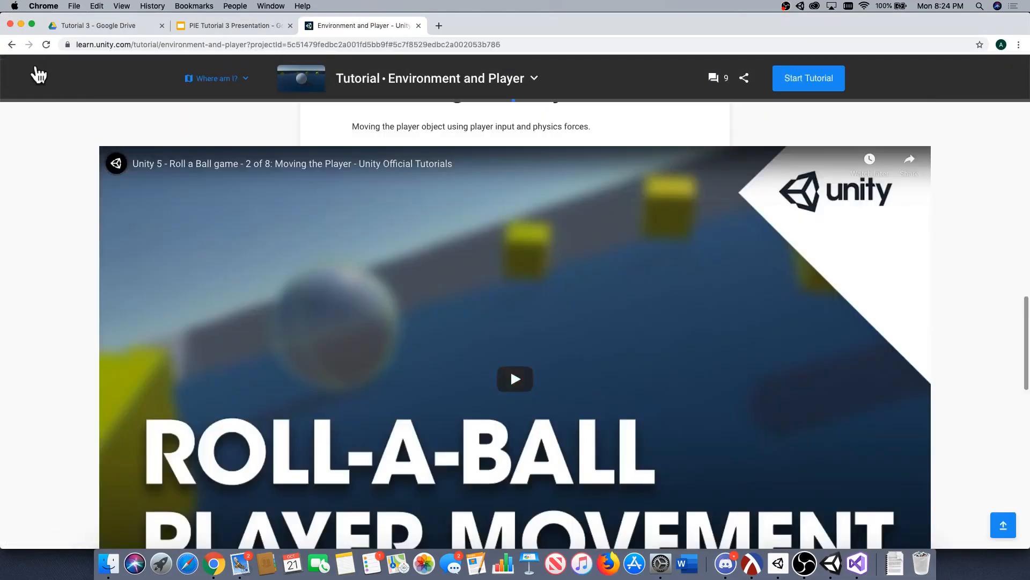
click(10, 45)
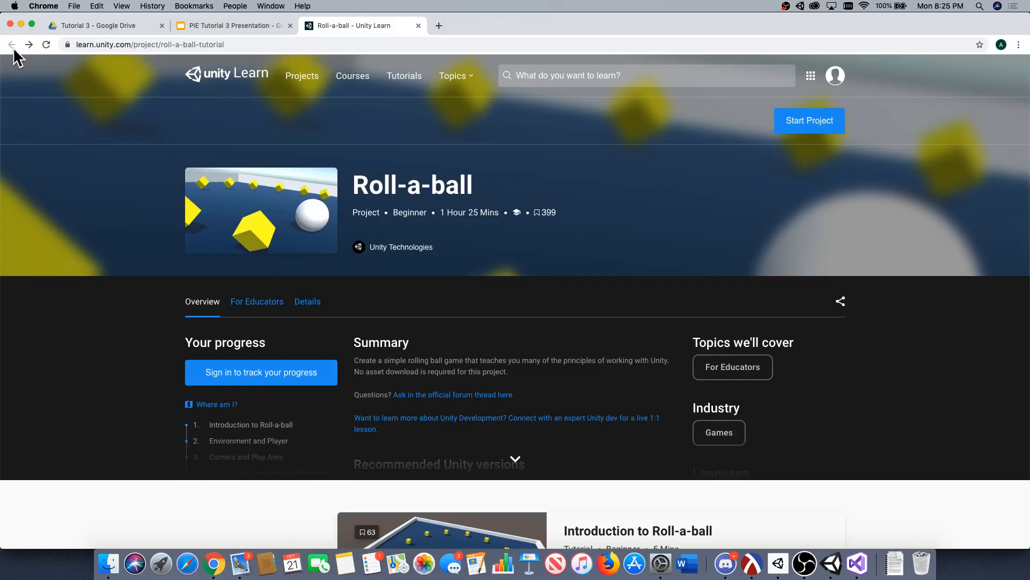
key(super+s)
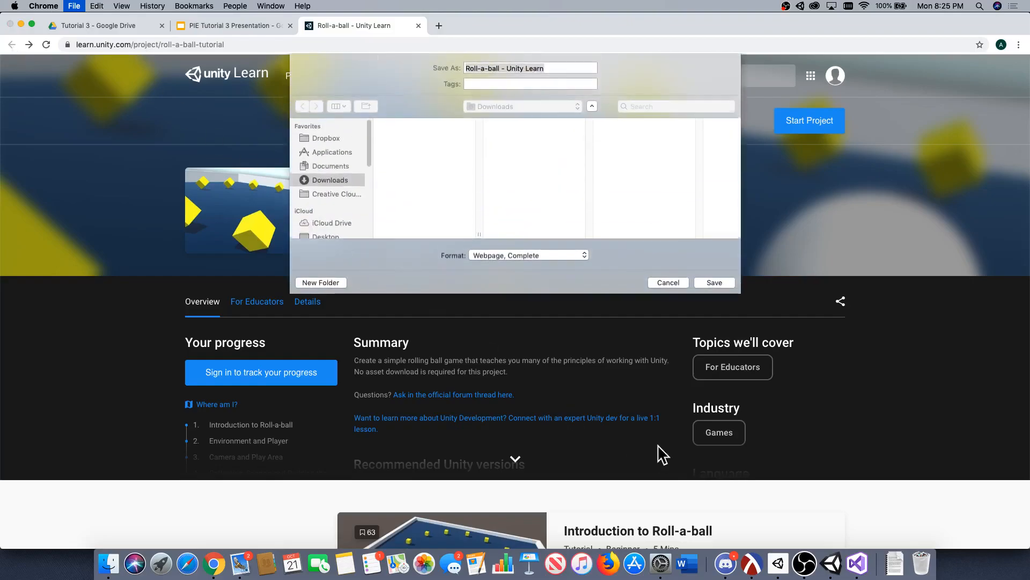
click(670, 283)
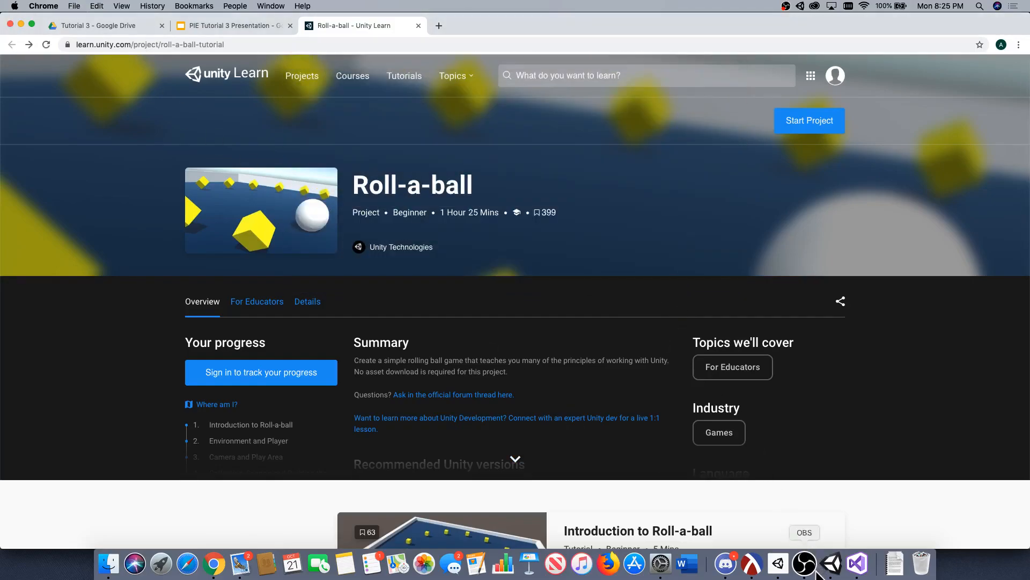
Return to the Unity editor and close the Build Settings window.
click(829, 567)
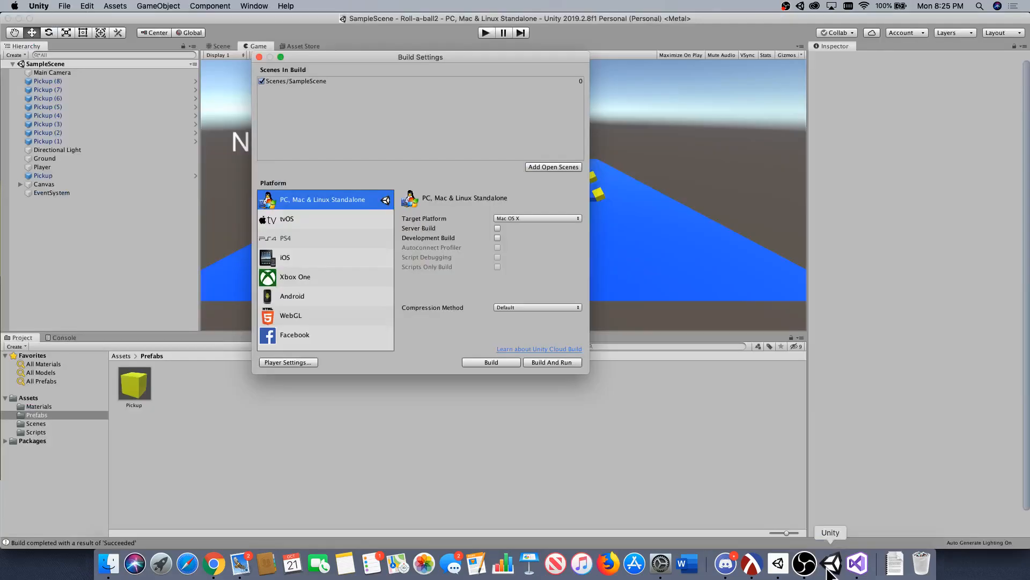
click(259, 57)
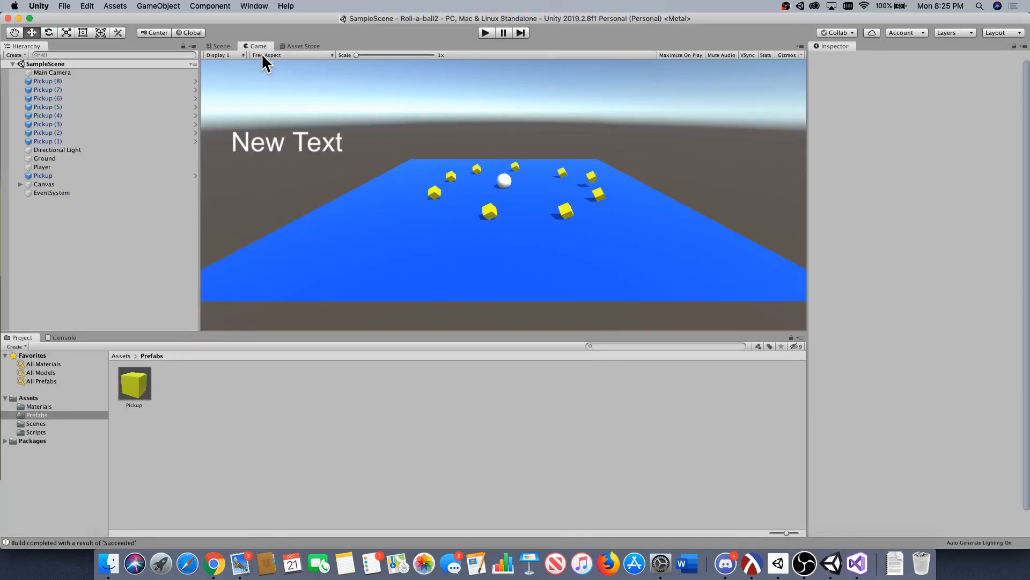